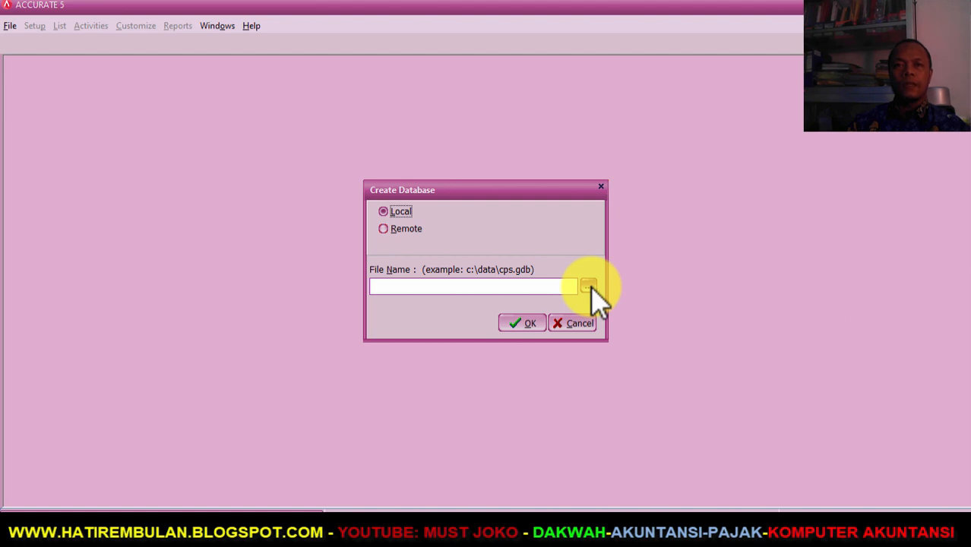
- Browse to D:\03. VIDEO\DIKLAT ACCURATE 2022 as the save location for the new database
{"action": "left_click", "coordinate": [591, 286]}
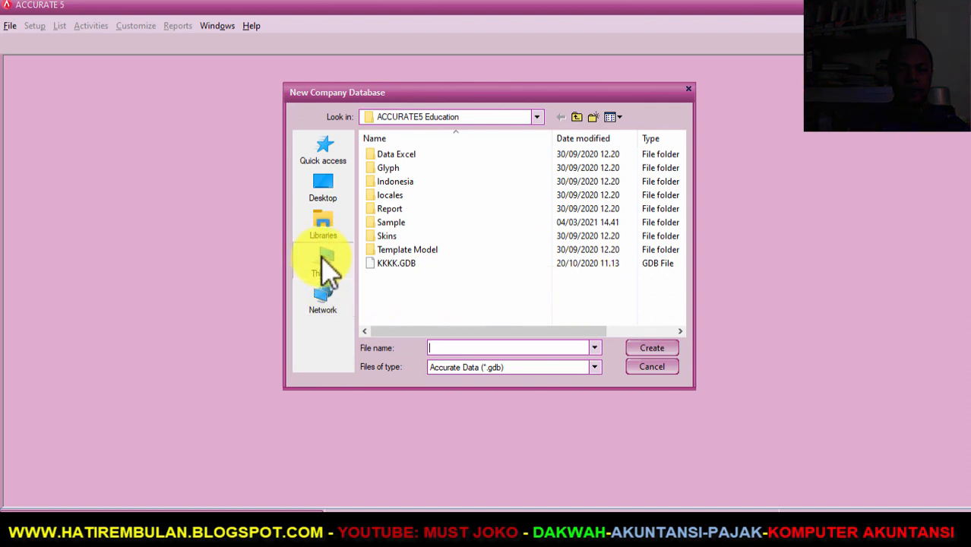
{"action": "left_click", "coordinate": [326, 266]}
{"action": "scroll", "coordinate": [427, 266], "scroll_direction": "down", "scroll_amount": 3}
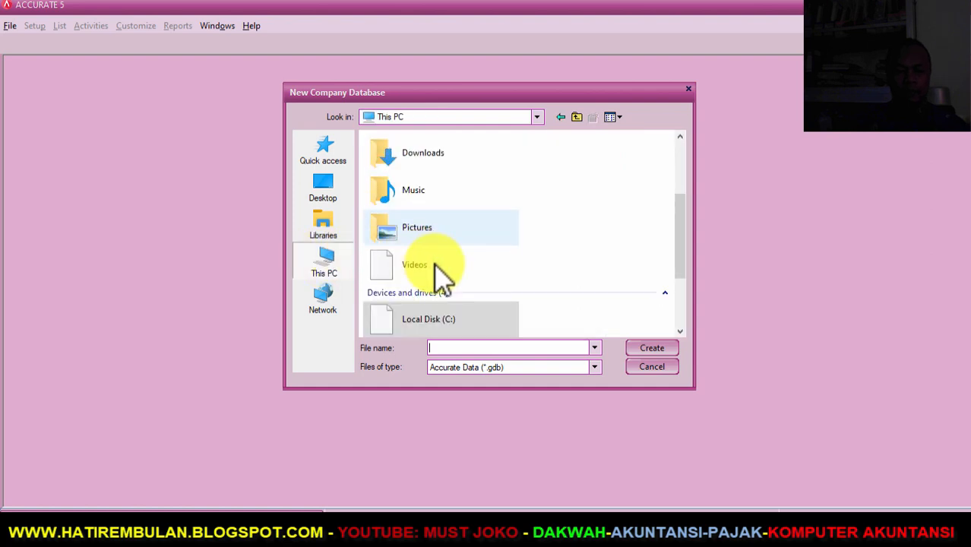
{"action": "scroll", "coordinate": [611, 297], "scroll_direction": "down", "scroll_amount": 3}
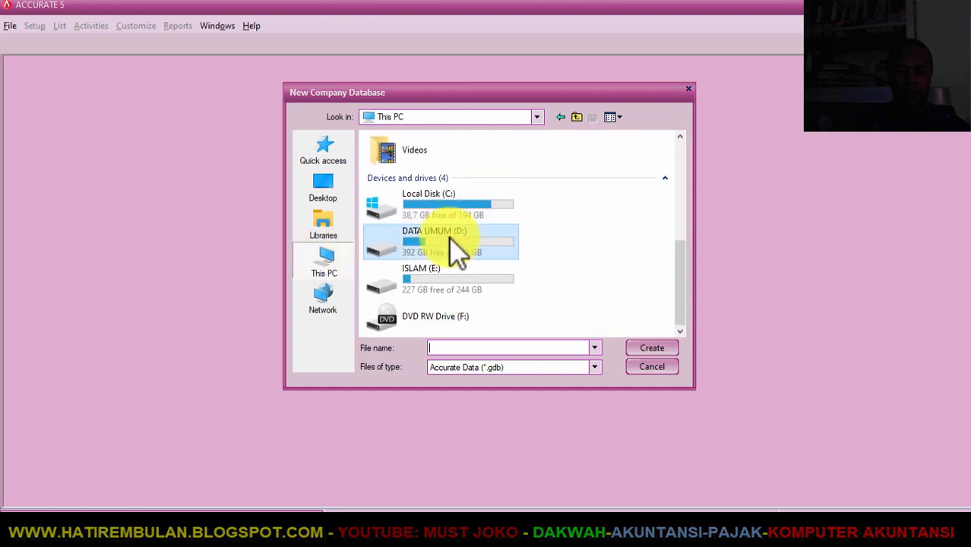
{"action": "double_click", "coordinate": [455, 243]}
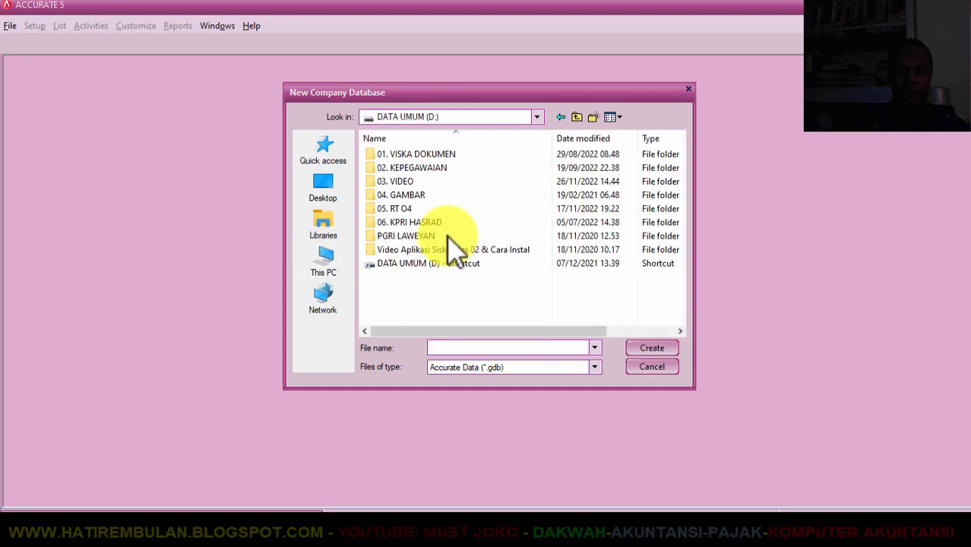
{"action": "double_click", "coordinate": [413, 180]}
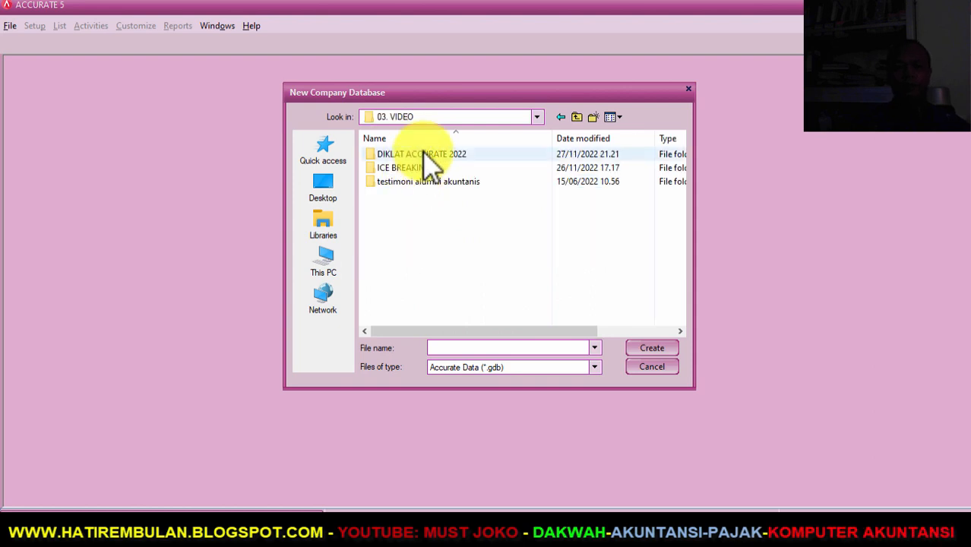
{"action": "double_click", "coordinate": [423, 152]}
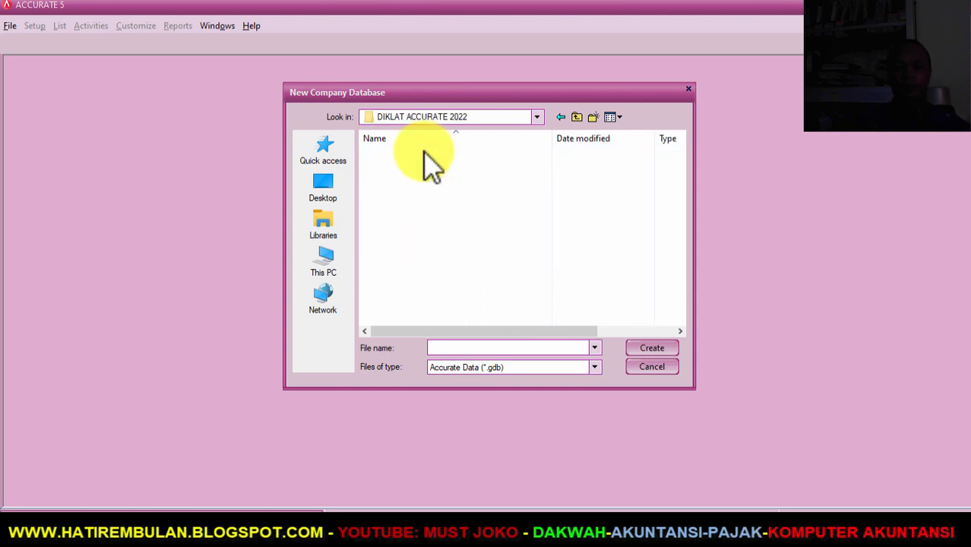
- Name the database file 'PT YOOSHIKA PHONE INTERNASIONAL 2'
{"action": "left_click", "coordinate": [516, 351]}
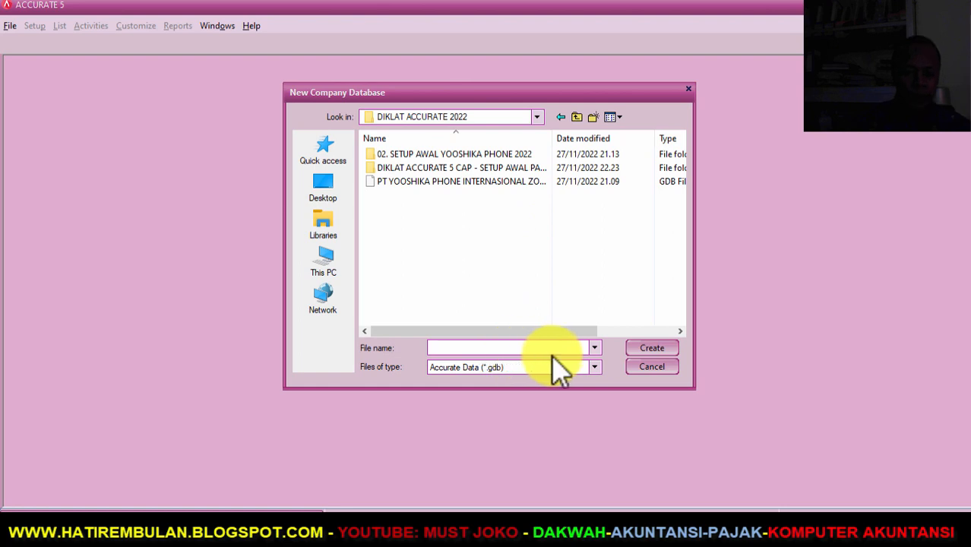
{"action": "type", "text": "PT YO"}
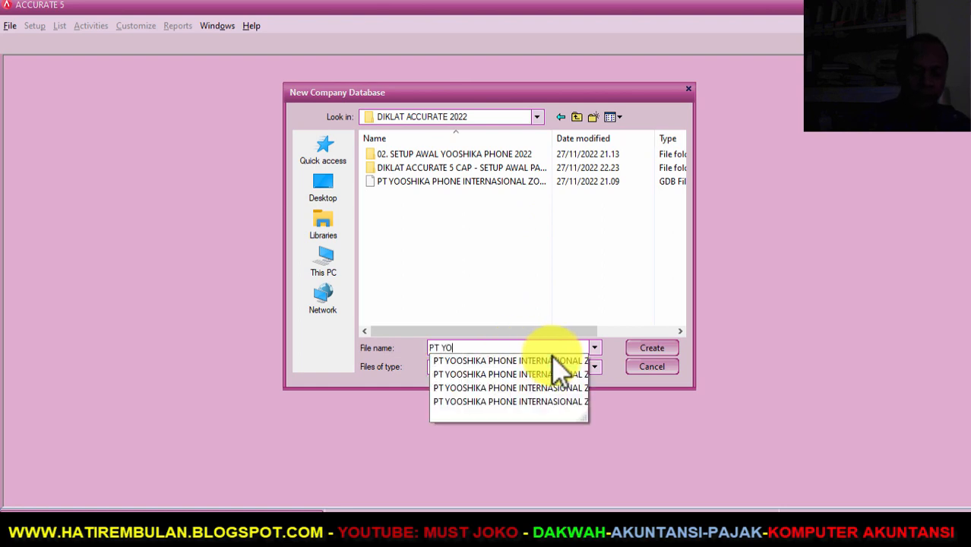
{"action": "type", "text": "OSHIKA PH"}
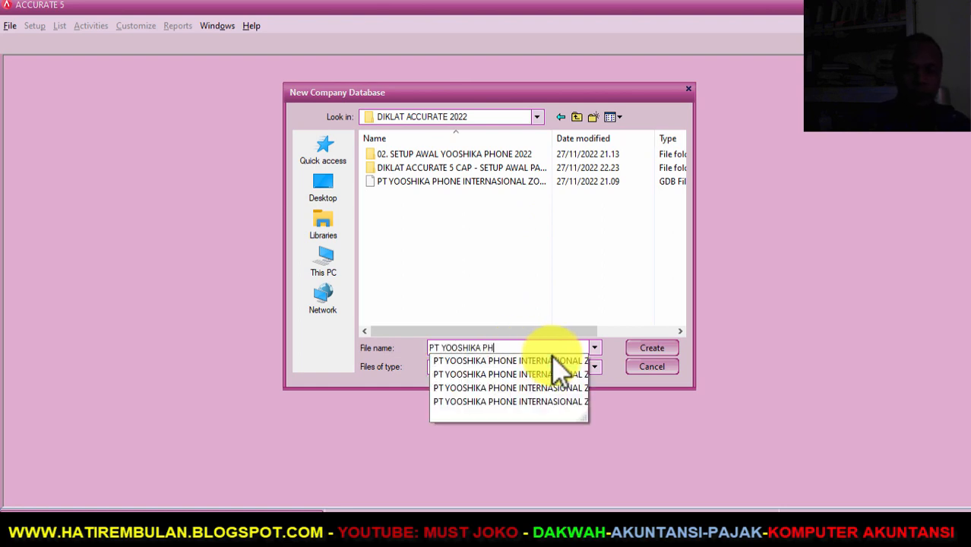
{"action": "type", "text": "ONE INTERNASIONA"}
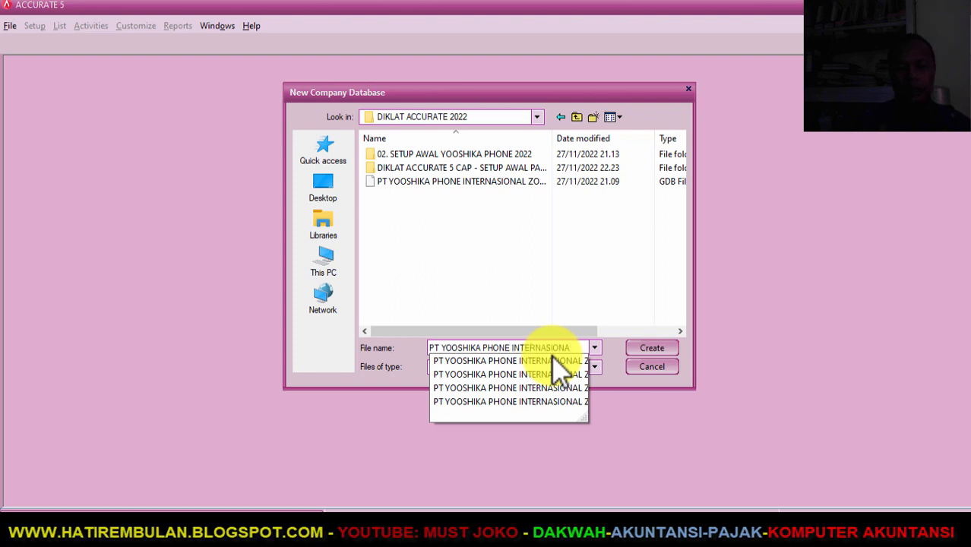
{"action": "type", "text": "L "}
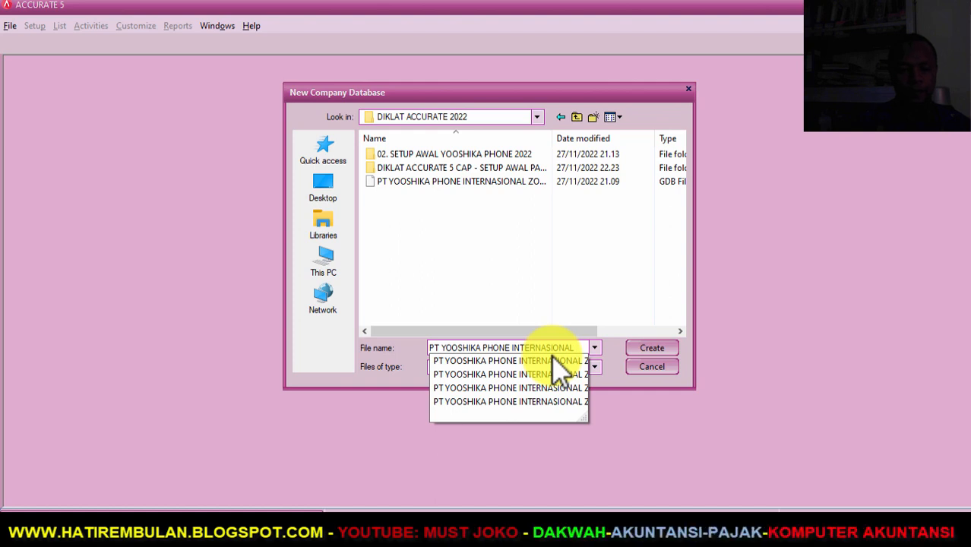
{"action": "type", "text": "2"}
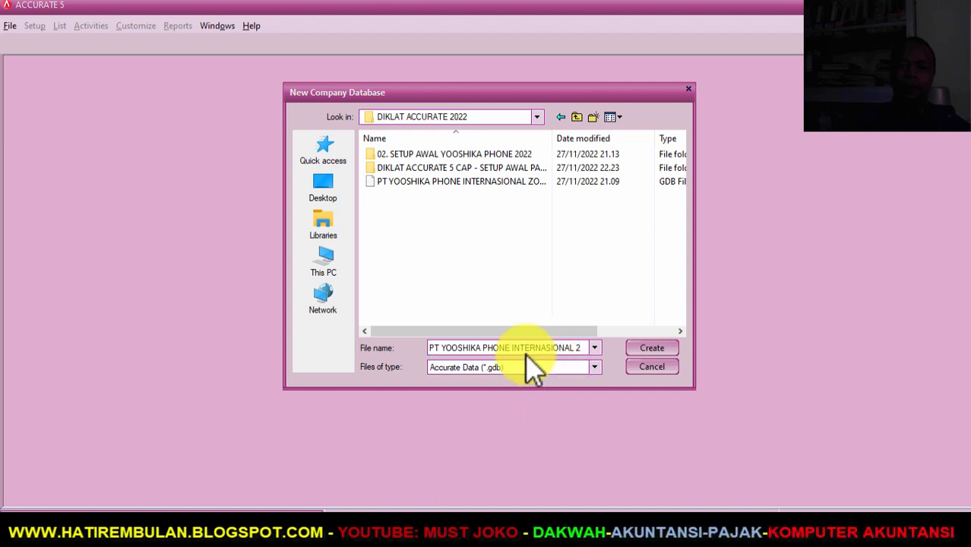
{"action": "left_click", "coordinate": [651, 349]}
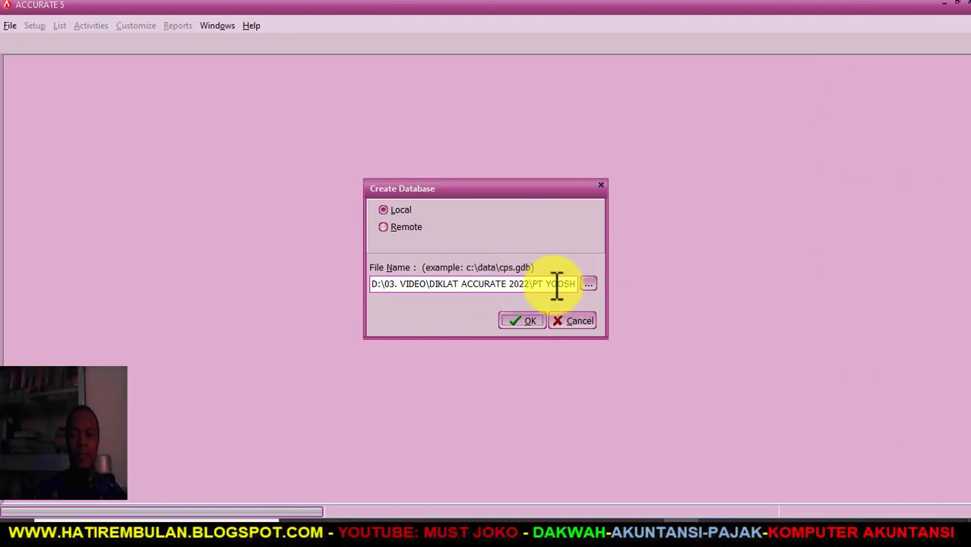
- Confirm creation of the local database and wait until the Login window appears
{"action": "left_click", "coordinate": [525, 320]}
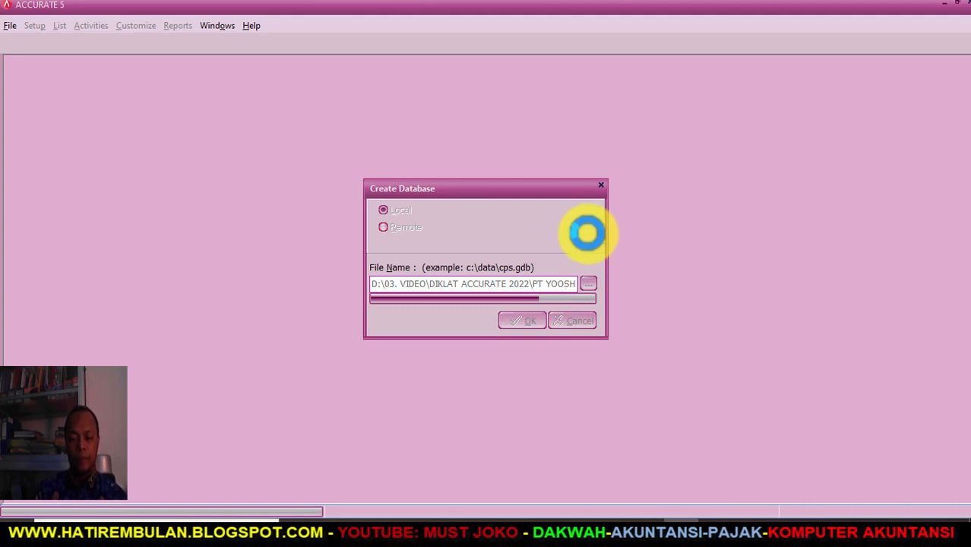
{"action": "mouse_move", "coordinate": [643, 528]}
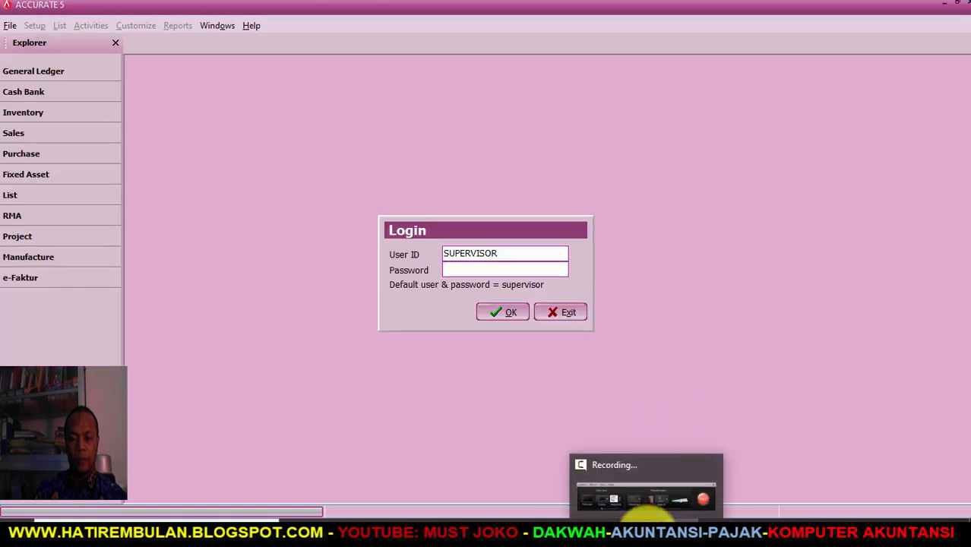
- Log in with User ID SUPERVISOR and the default password
{"action": "left_click", "coordinate": [647, 523]}
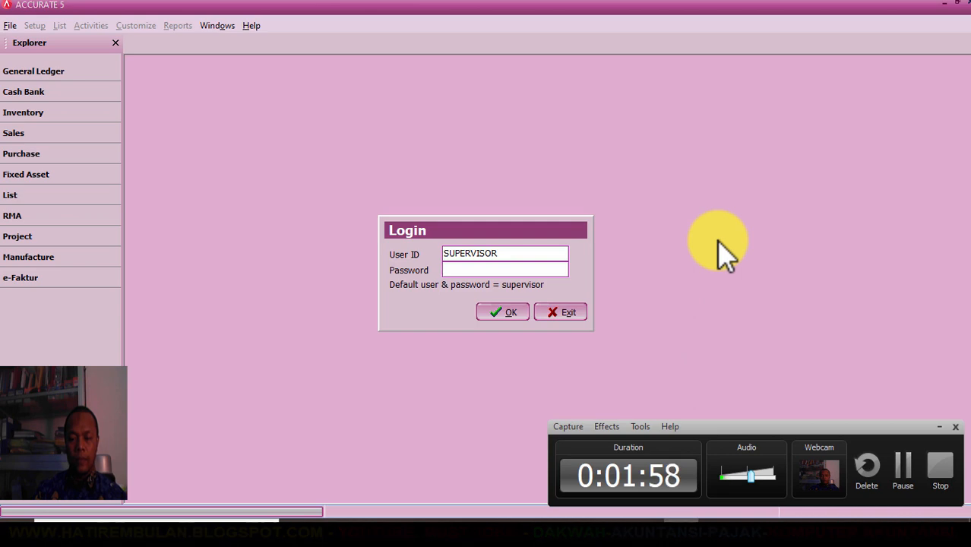
{"action": "left_click", "coordinate": [940, 427]}
{"action": "left_click", "coordinate": [510, 250]}
{"action": "left_click_drag", "start_coordinate": [510, 249], "coordinate": [408, 269]}
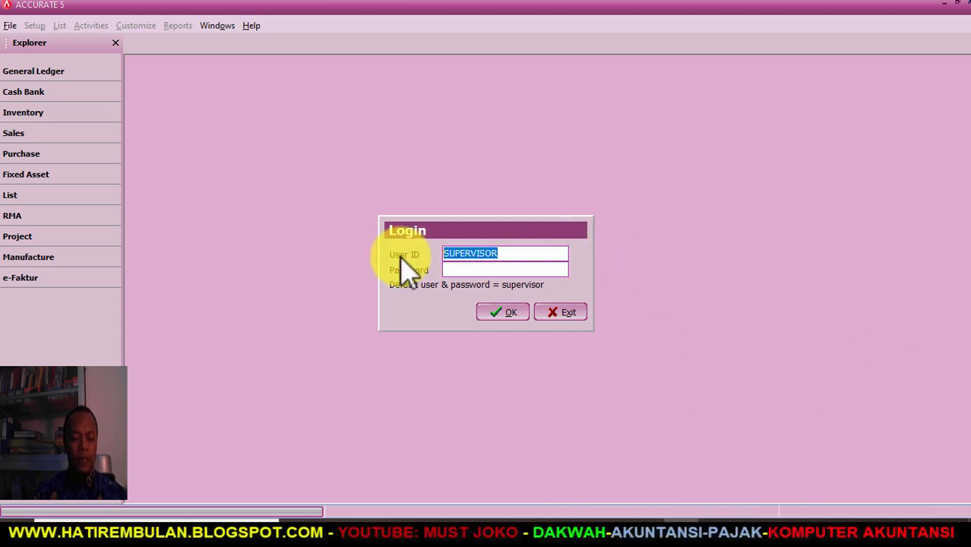
{"action": "left_click", "coordinate": [457, 271]}
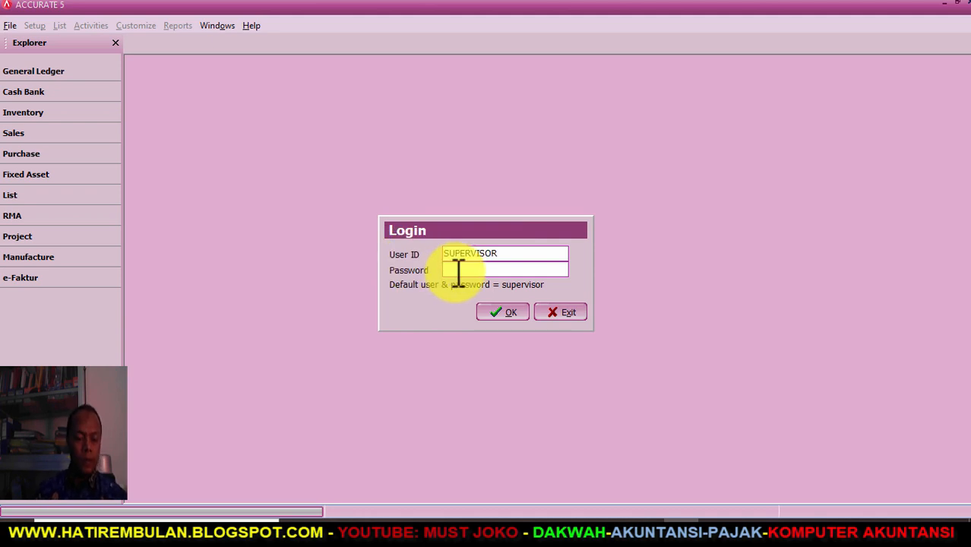
{"action": "left_click_drag", "start_coordinate": [524, 254], "coordinate": [438, 265]}
{"action": "key", "text": "Right"}
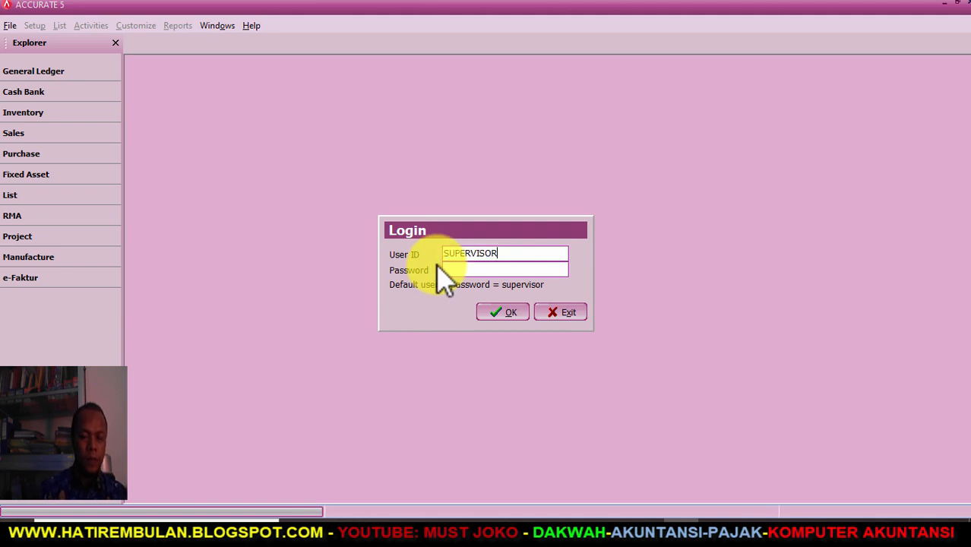
{"action": "type", "text": "supervisor"}
{"action": "left_click", "coordinate": [509, 313]}
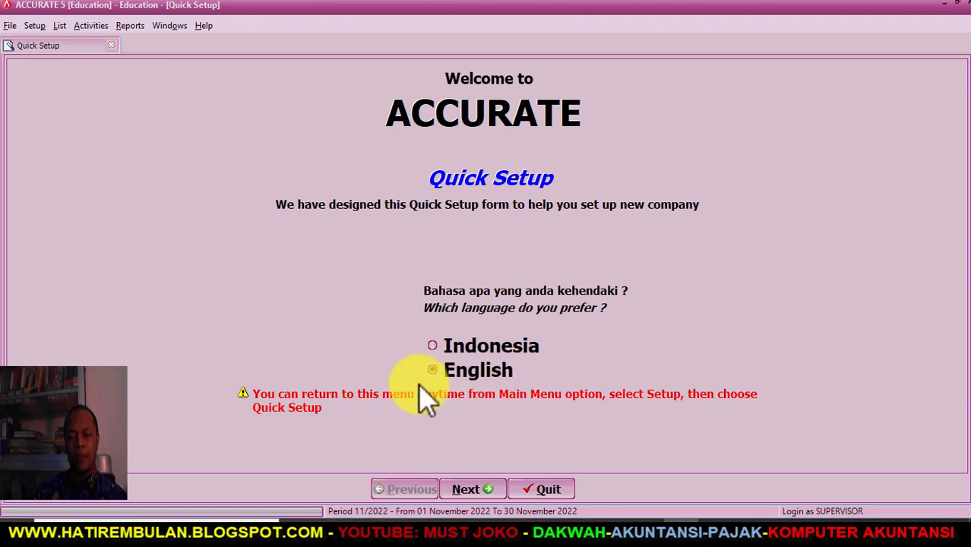
- Keep English as the language and choose Advance Setup to reach Step 1, Currency
{"action": "left_click", "coordinate": [466, 488]}
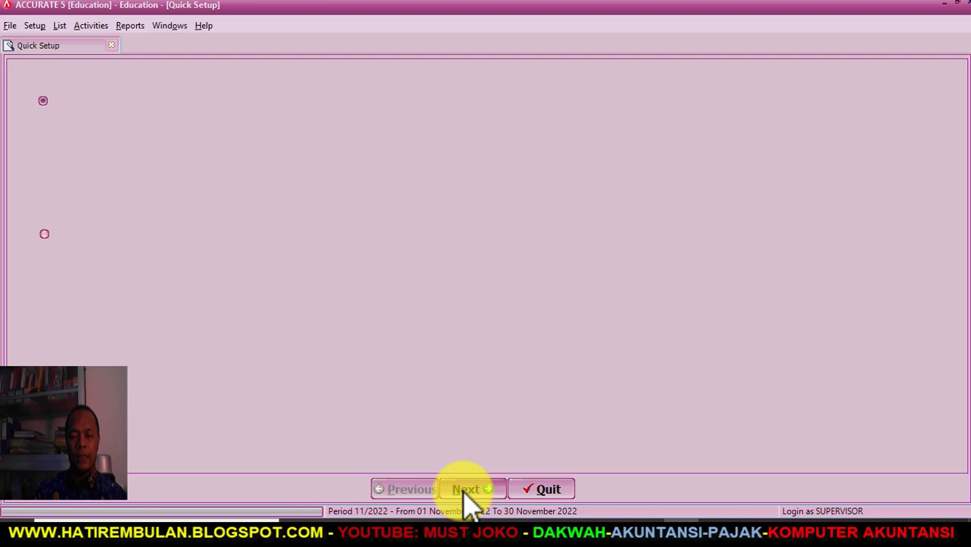
{"action": "left_click", "coordinate": [46, 235]}
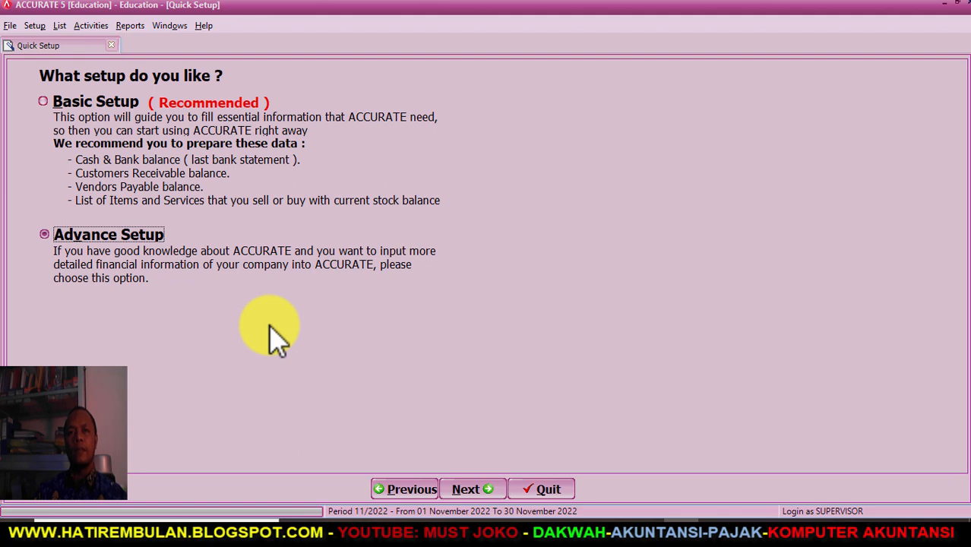
{"action": "left_click", "coordinate": [468, 486]}
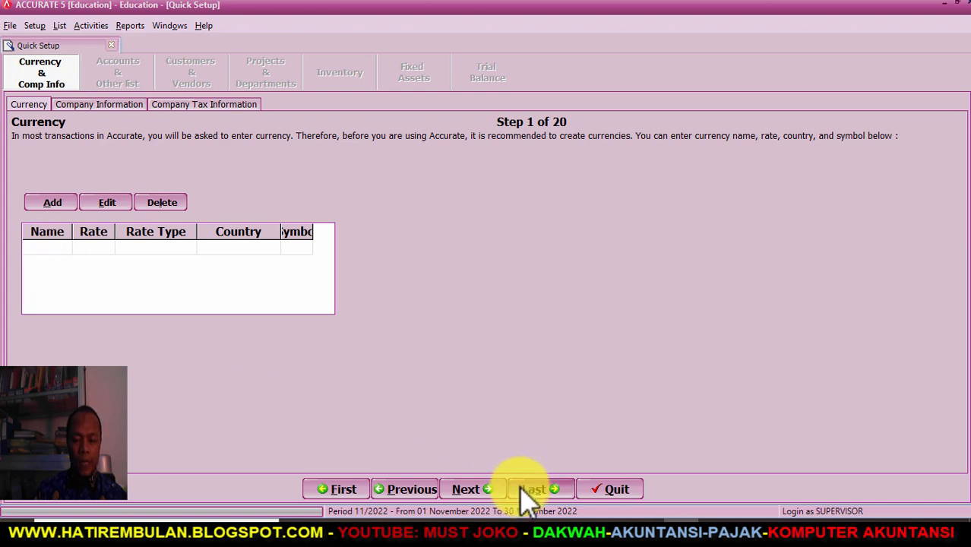
{"action": "mouse_move", "coordinate": [486, 524]}
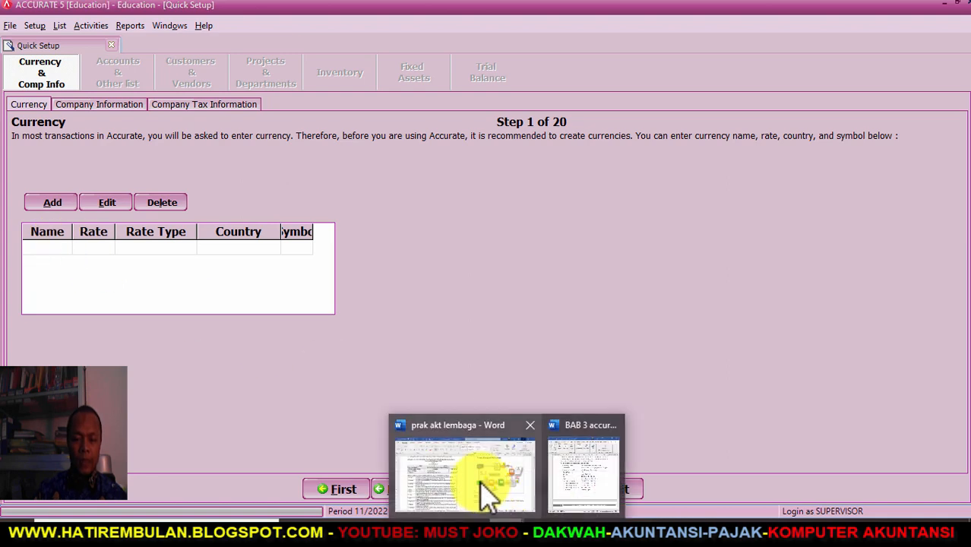
{"action": "left_click", "coordinate": [585, 467]}
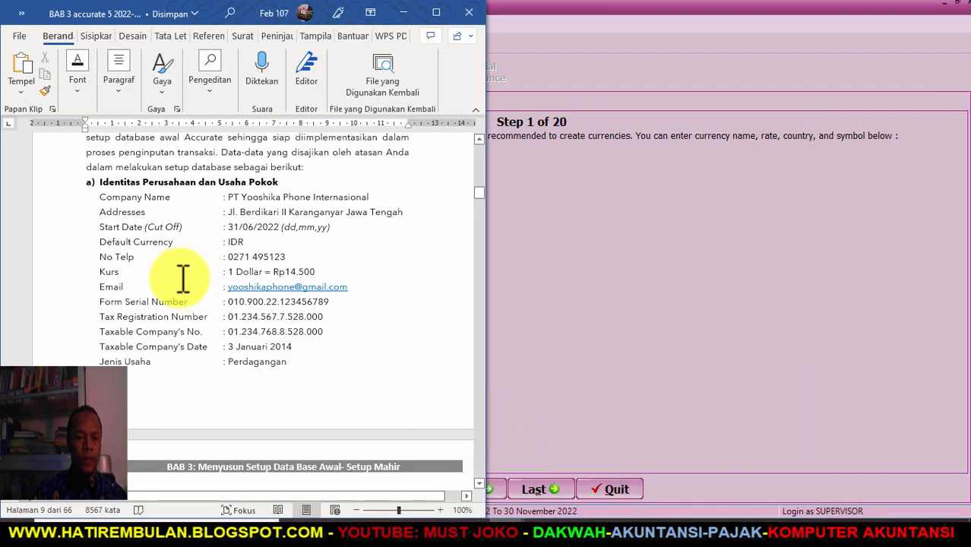
{"action": "scroll", "coordinate": [183, 278], "scroll_direction": "up", "scroll_amount": 1}
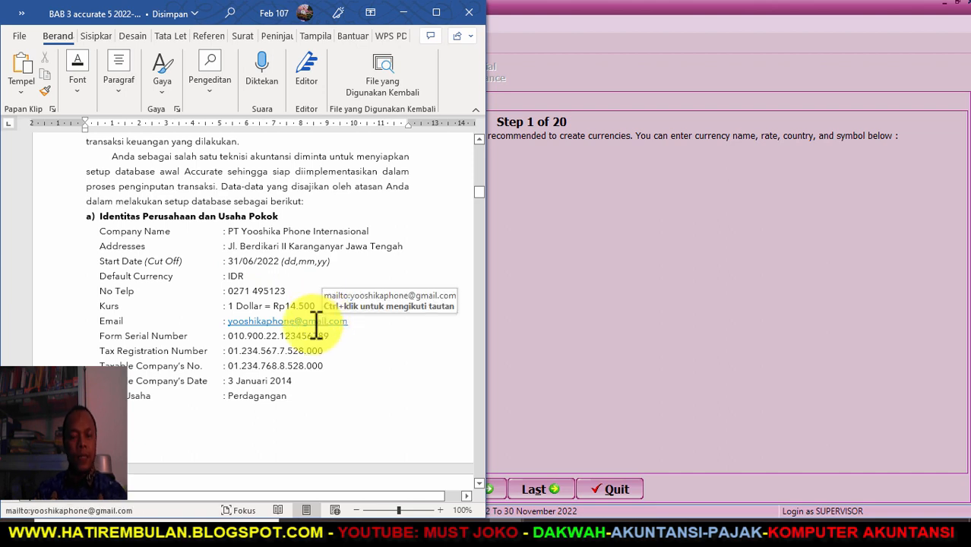
{"action": "left_click", "coordinate": [573, 285]}
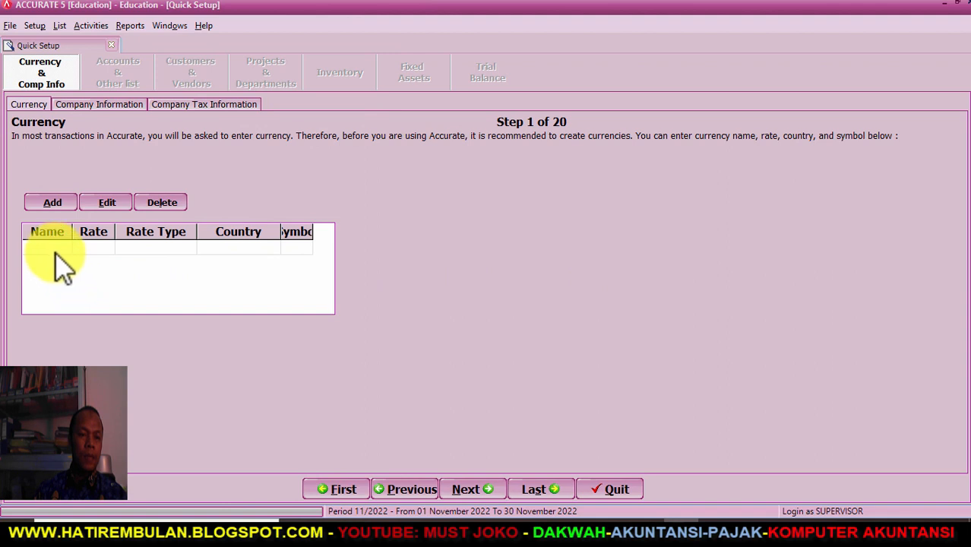
- Add the Rupiah currency with rate 1, country Indonesia and symbol Rp
{"action": "left_click", "coordinate": [60, 249]}
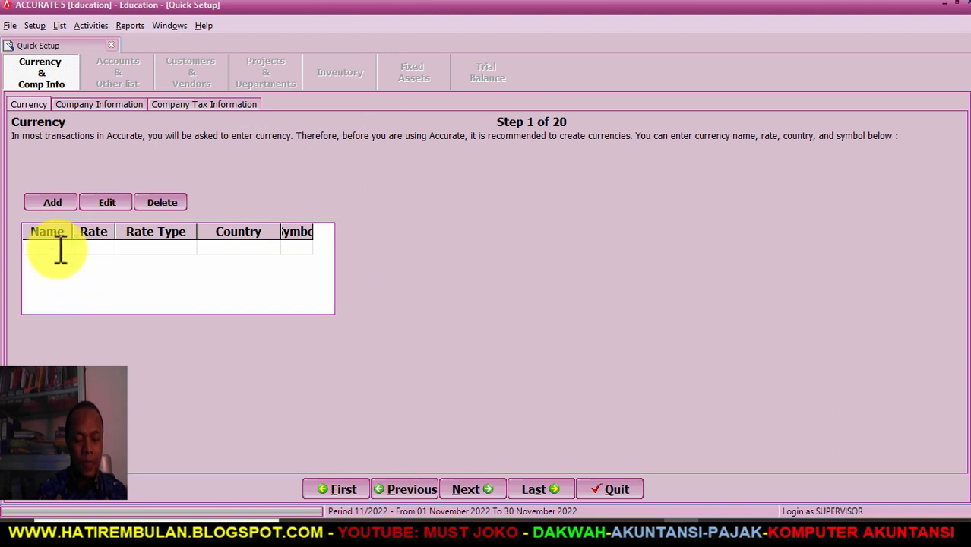
{"action": "type", "text": "Rup"}
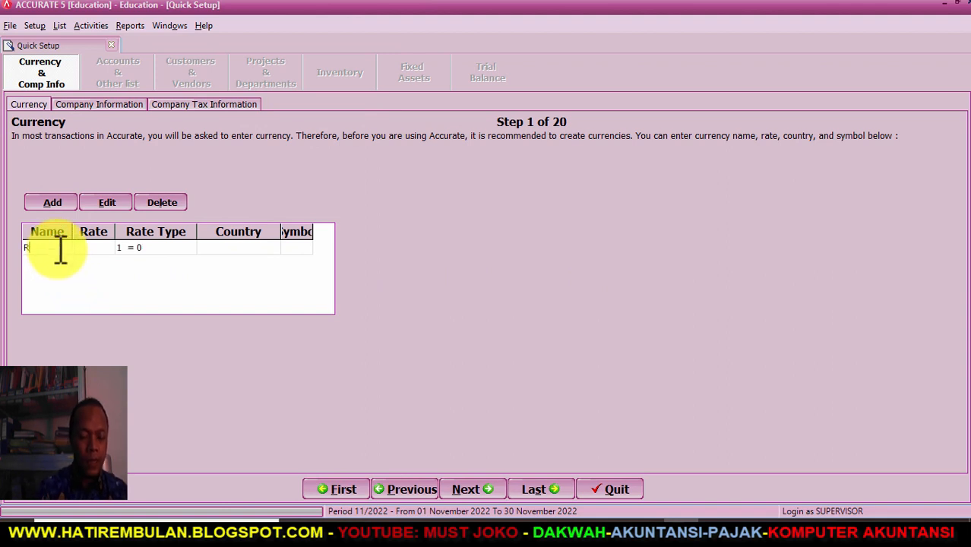
{"action": "key", "text": "Tab"}
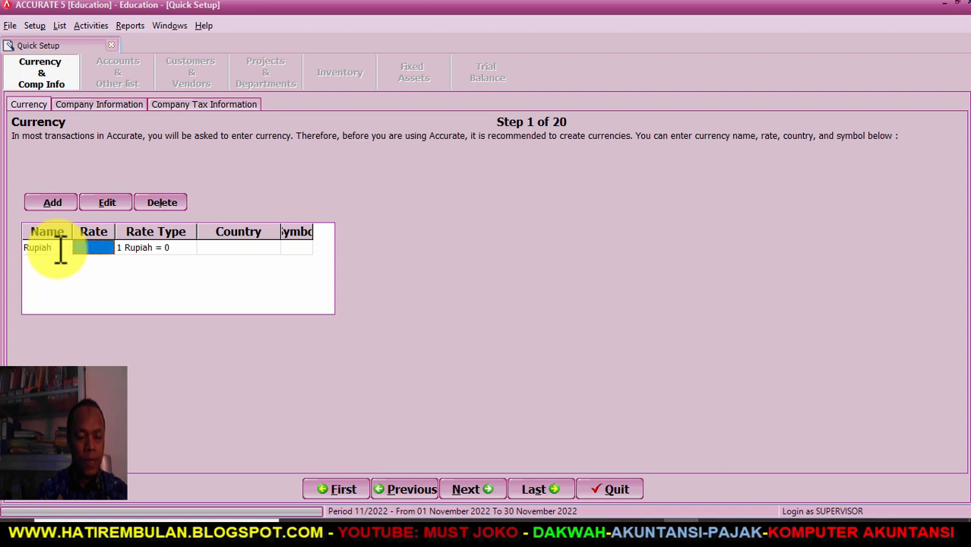
{"action": "type", "text": "1"}
{"action": "key", "text": "Tab"}
{"action": "key", "text": "Tab"}
{"action": "type", "text": "Indon"}
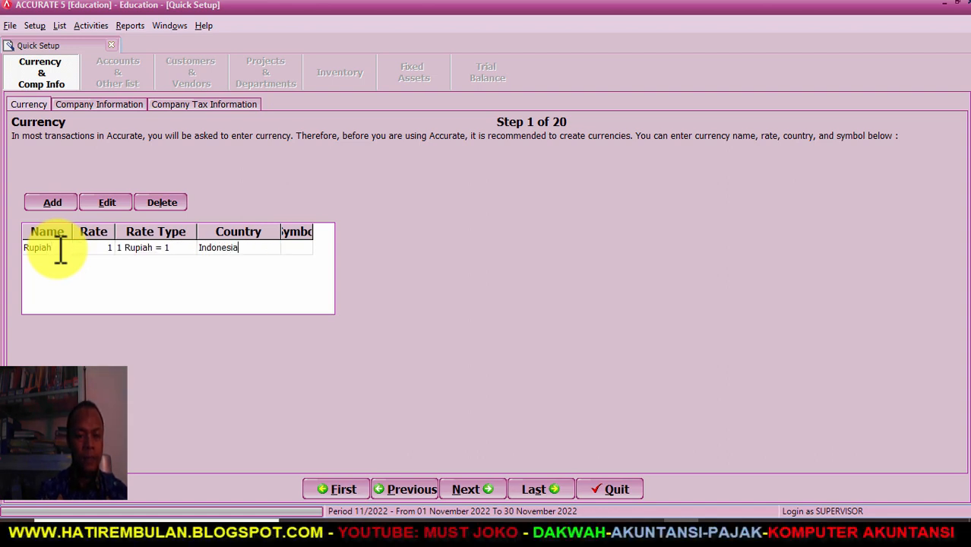
{"action": "key", "text": "Tab"}
{"action": "type", "text": "Rp"}
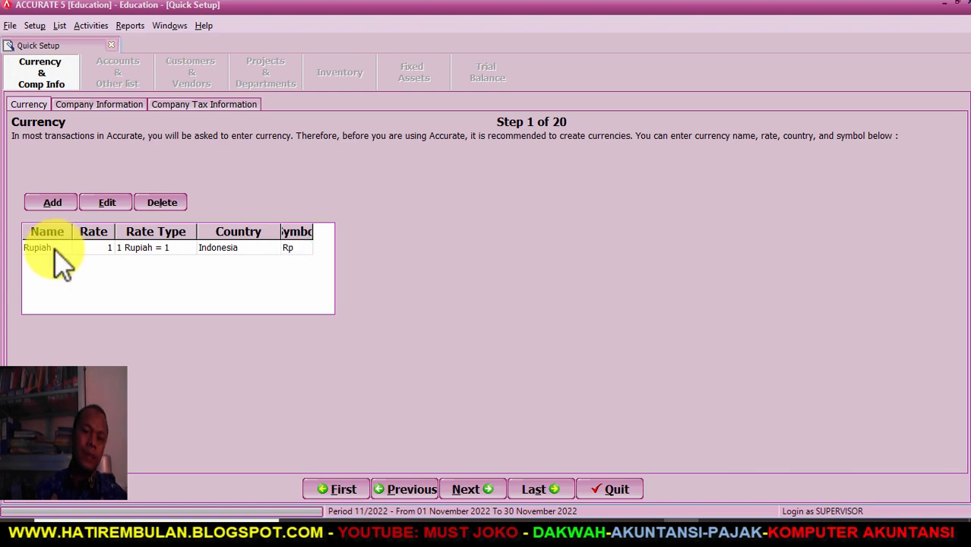
{"action": "left_click_drag", "start_coordinate": [315, 231], "coordinate": [323, 230]}
{"action": "left_click", "coordinate": [312, 258]}
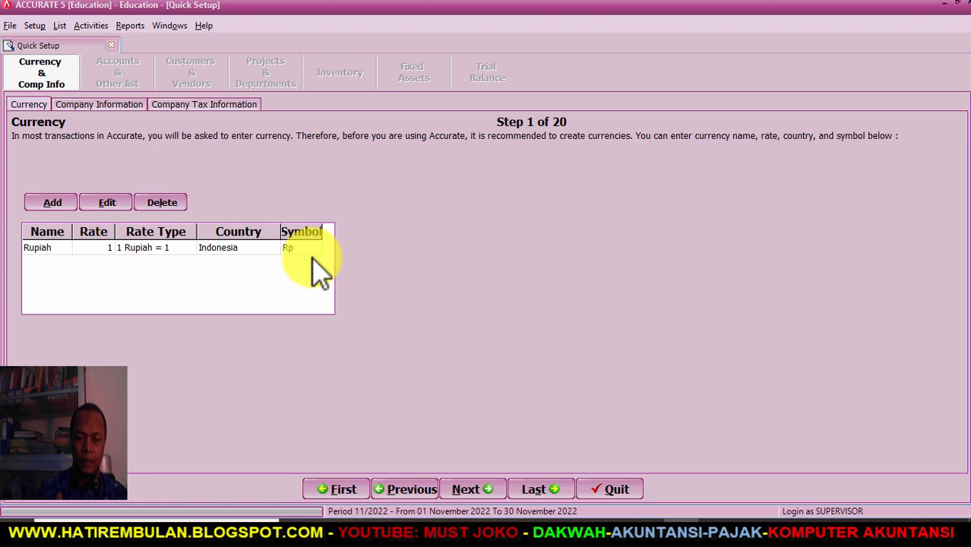
- Add Dollar USA at rate 14.500, Amerika Serikat, symbol $, removing the blank row
{"action": "key", "text": "Down"}
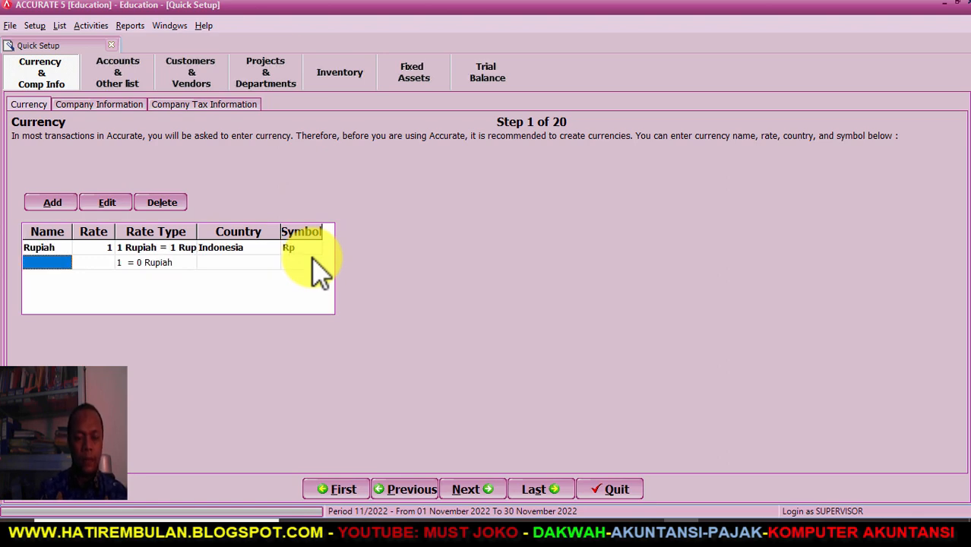
{"action": "type", "text": "Dollar US"}
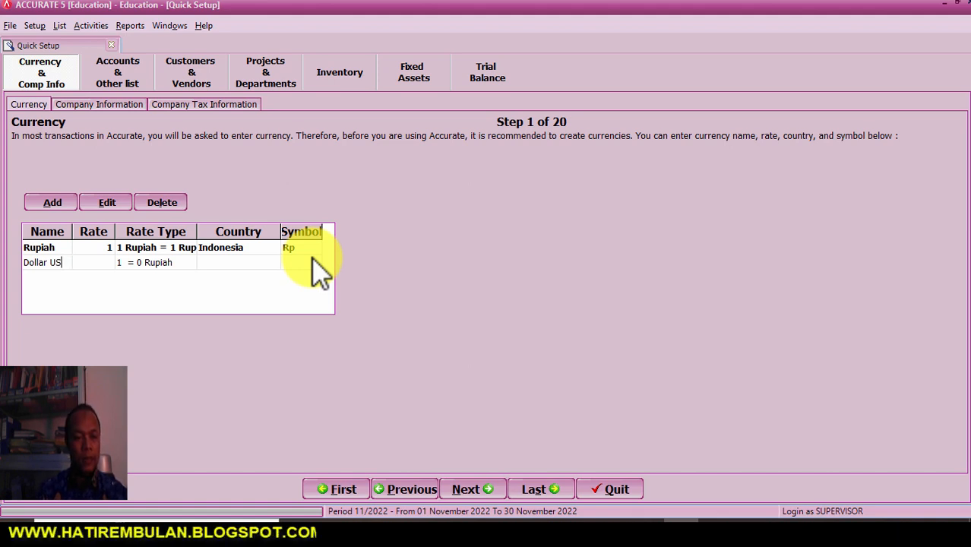
{"action": "type", "text": "A"}
{"action": "key", "text": "Tab"}
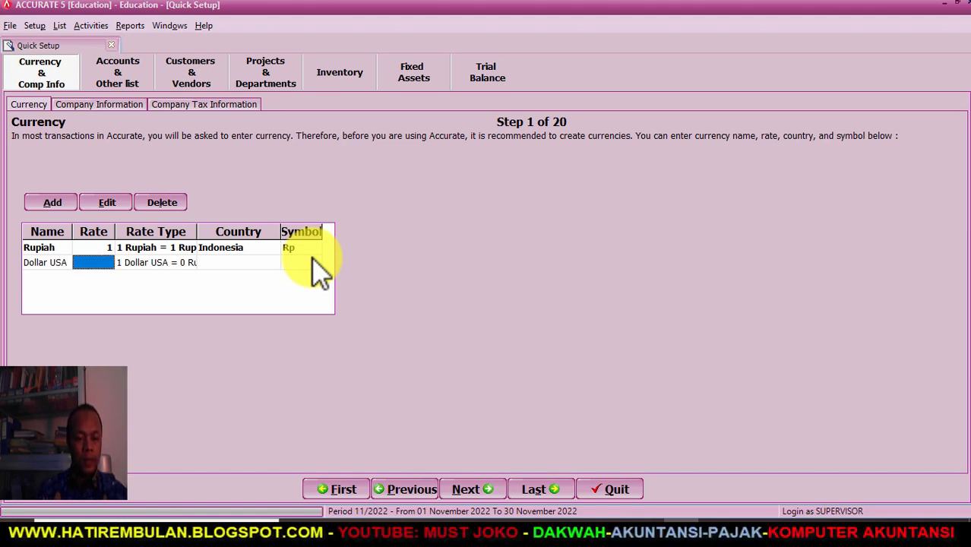
{"action": "type", "text": "14.5"}
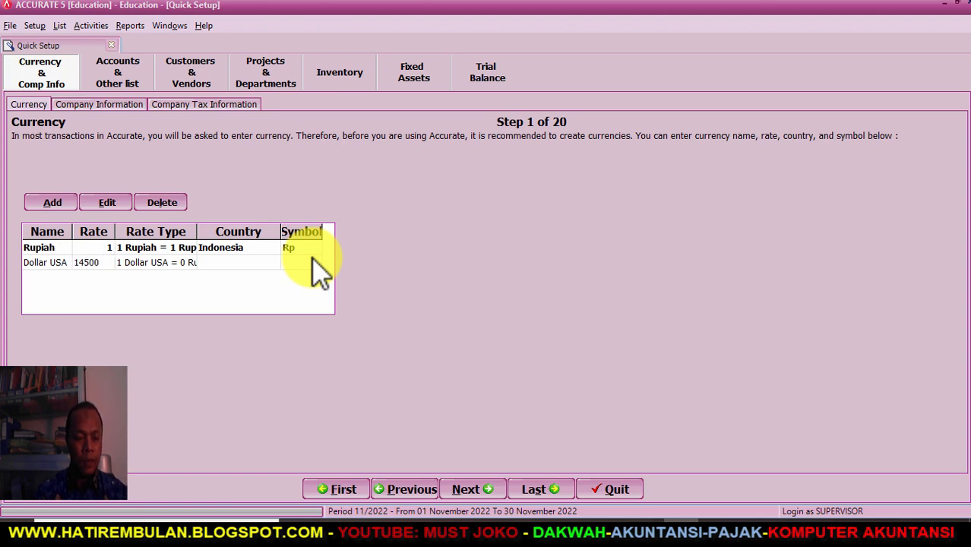
{"action": "type", "text": "00"}
{"action": "key", "text": "Tab"}
{"action": "key", "text": "Tab"}
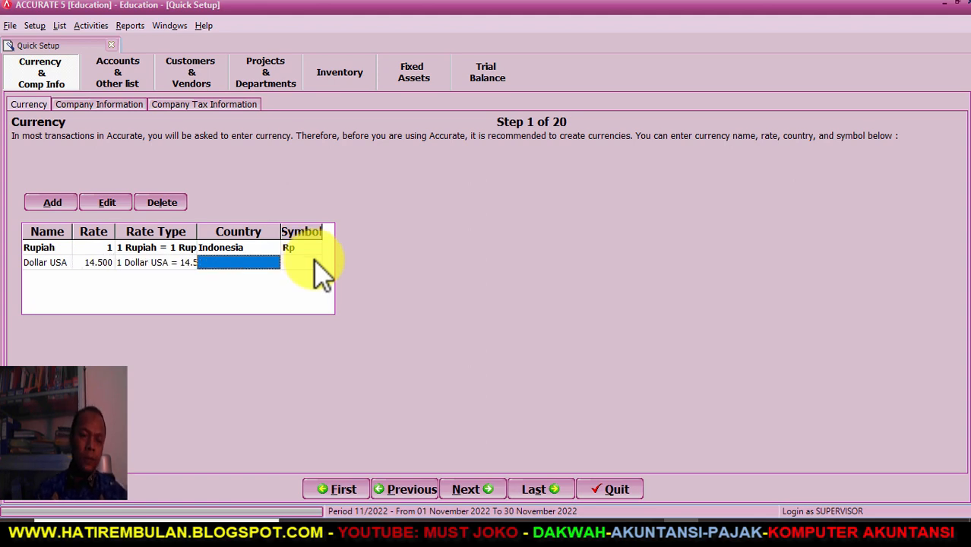
{"action": "left_click_drag", "start_coordinate": [203, 231], "coordinate": [208, 231]}
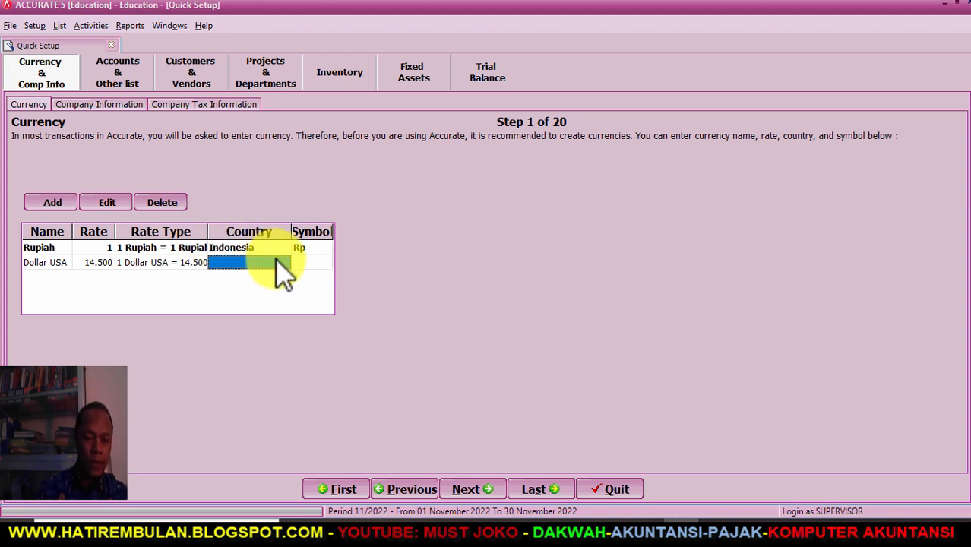
{"action": "left_click", "coordinate": [243, 262]}
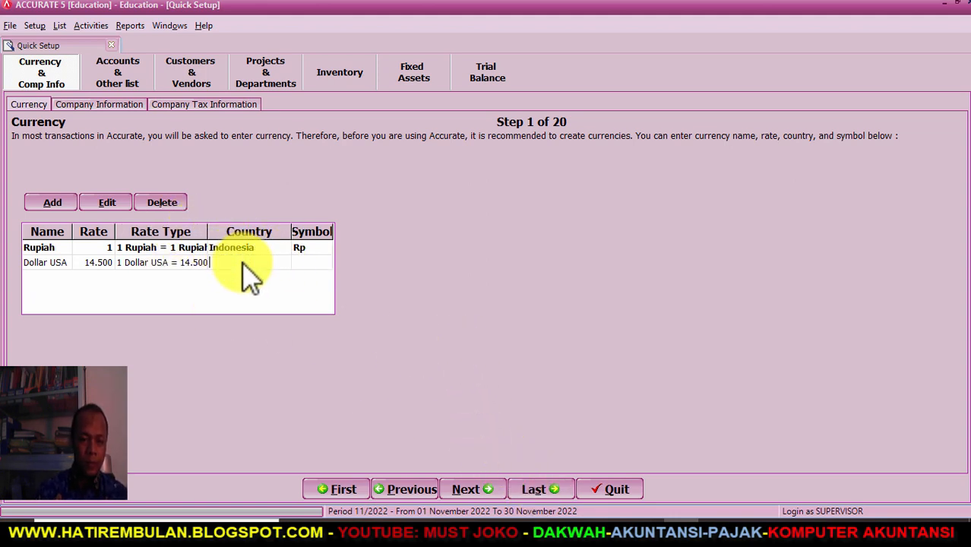
{"action": "type", "text": "Amerika Serikat"}
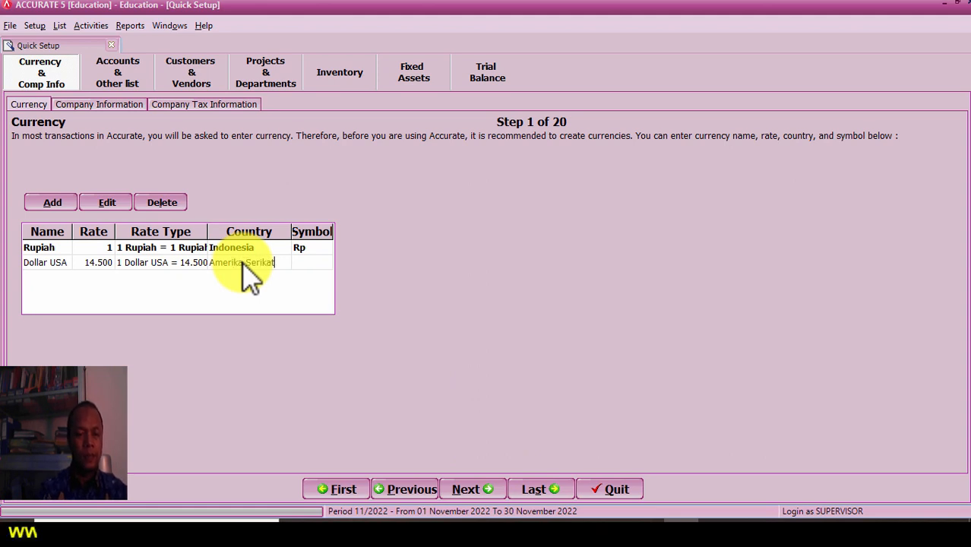
{"action": "key", "text": "Tab"}
{"action": "type", "text": "$"}
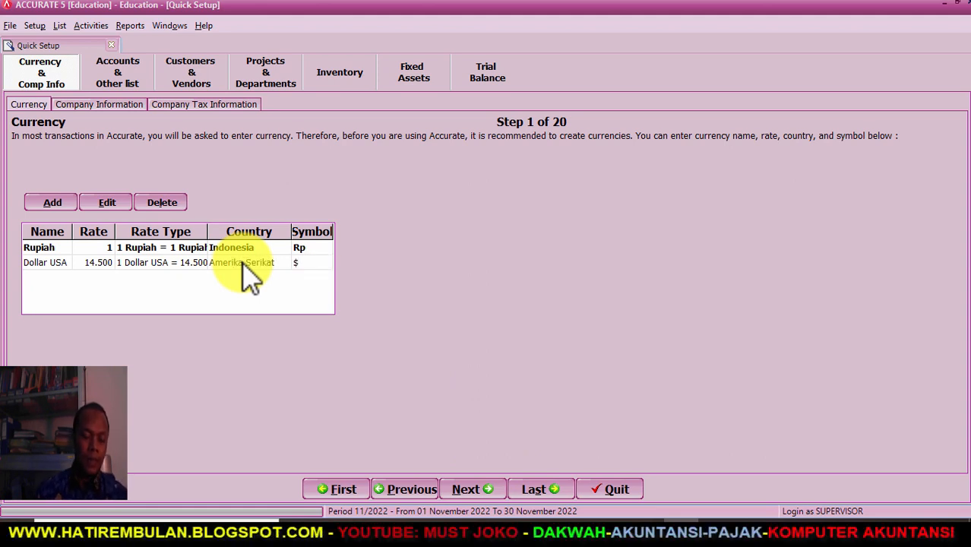
{"action": "key", "text": "Tab"}
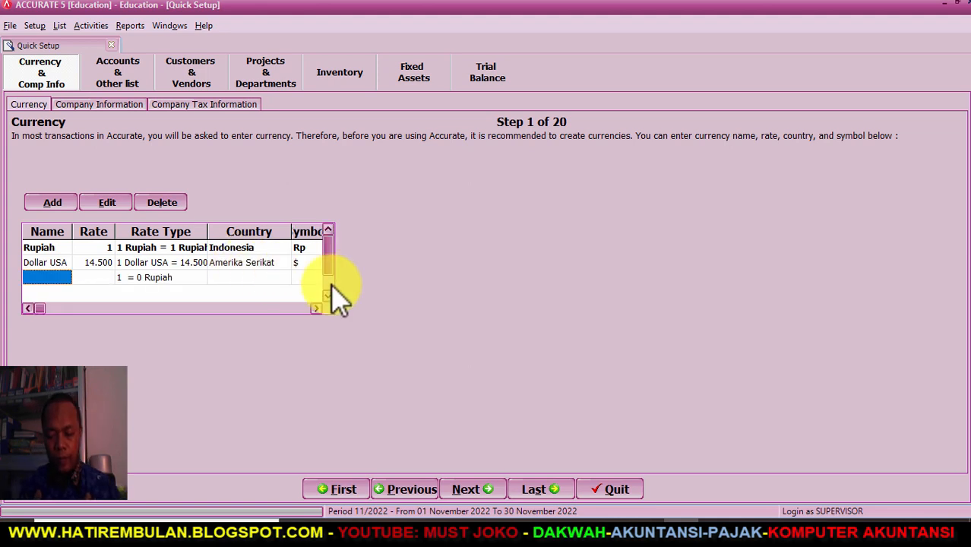
{"action": "key", "text": "Up"}
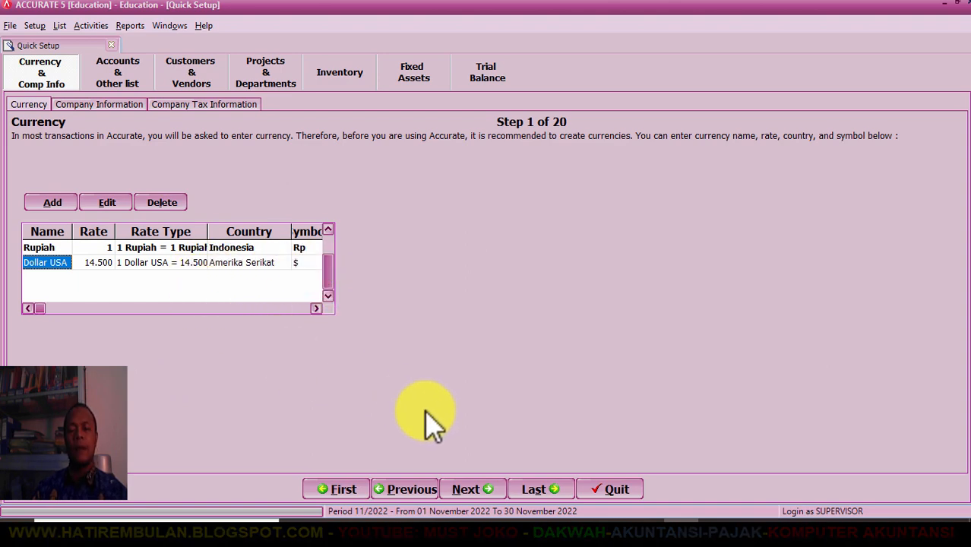
{"action": "left_click", "coordinate": [471, 490]}
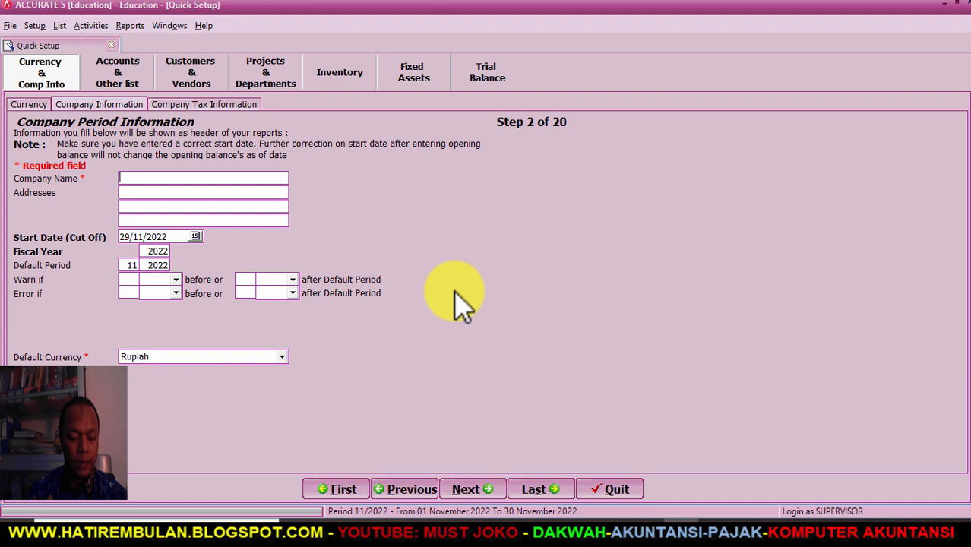
- Beside the Word brief, enter PT YOOSHIKA PHONE INTERNATIONAL and its three-line address
{"action": "key", "text": "super+Right"}
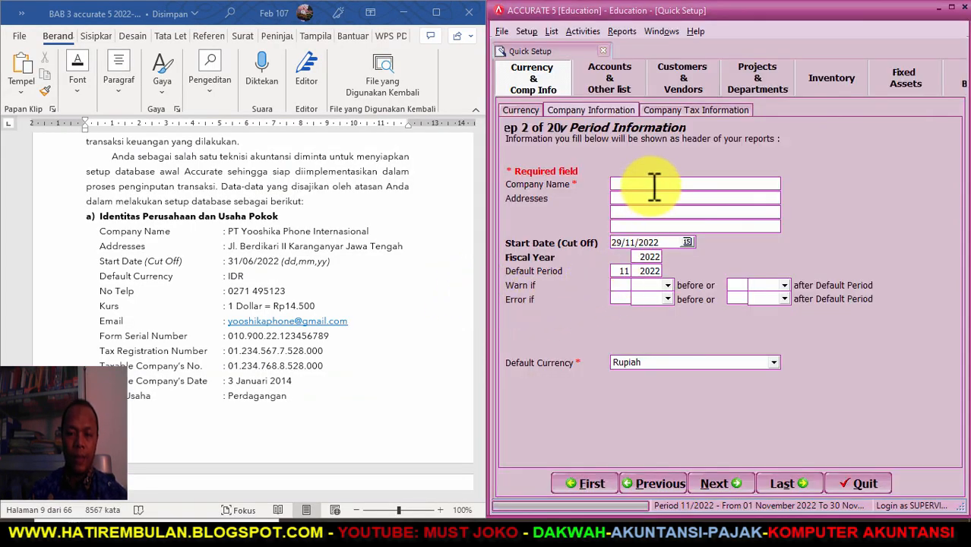
{"action": "left_click", "coordinate": [654, 185]}
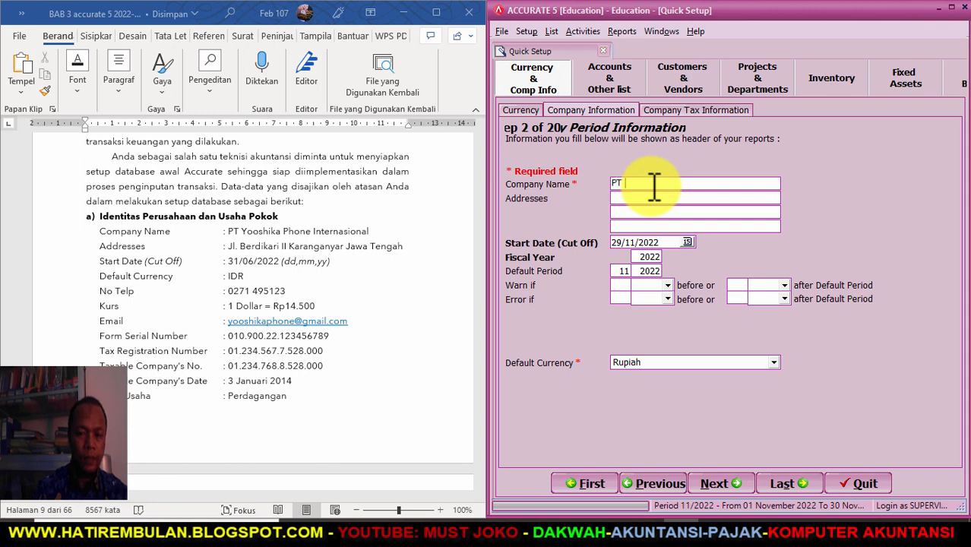
{"action": "type", "text": "PT YOOSHIKA"}
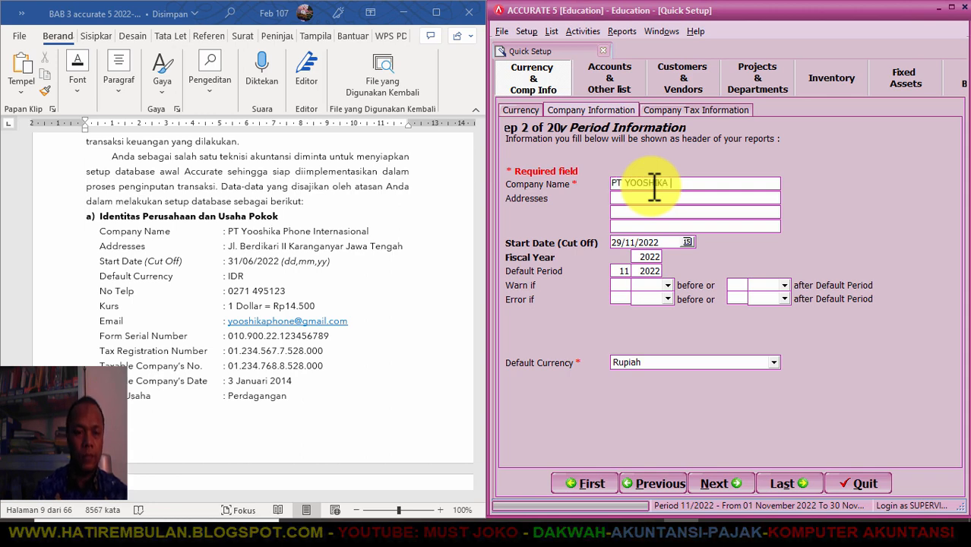
{"action": "type", "text": " PHONE INTERNASIONAL"}
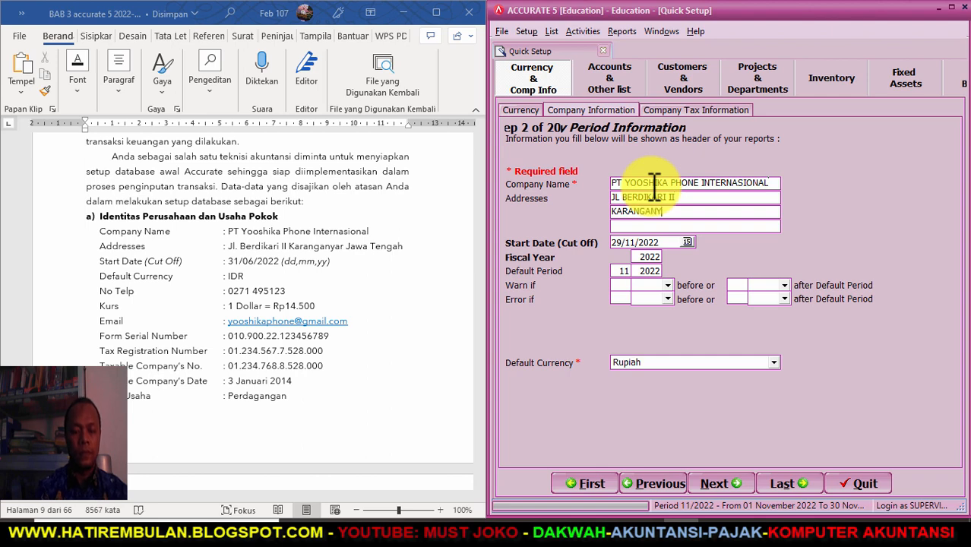
{"action": "type", "text": "WA TENGAH"}
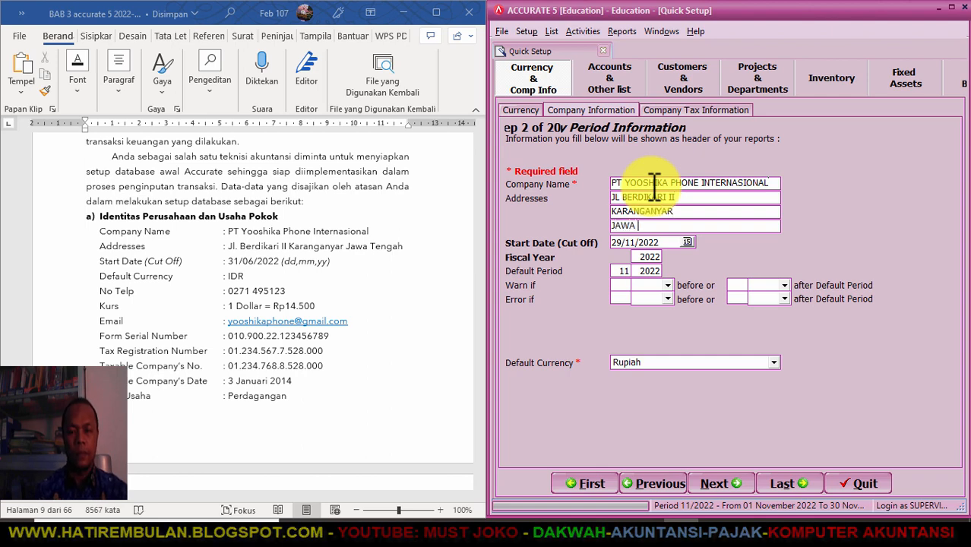
{"action": "key", "text": "Tab"}
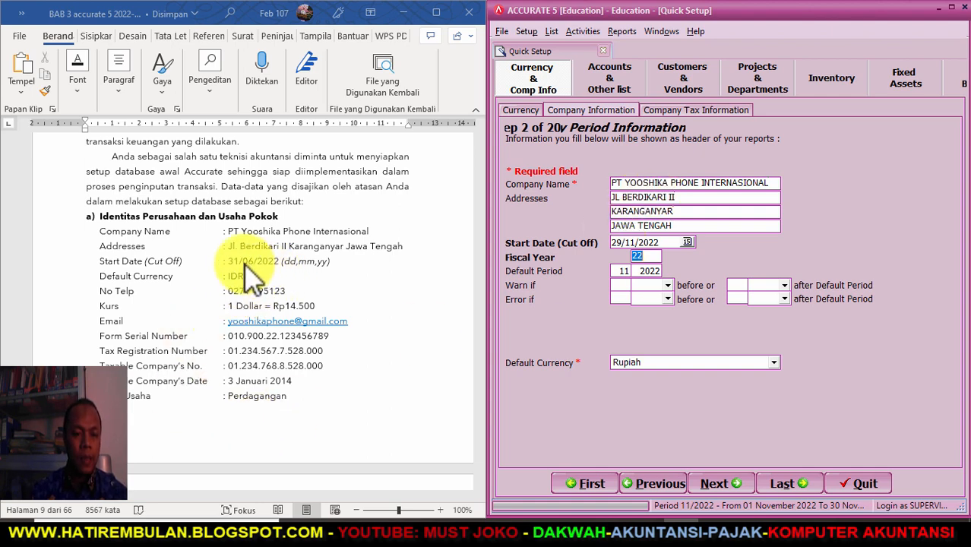
- Correct the start date in the Word brief to 30/06/2022
{"action": "left_click", "coordinate": [240, 261]}
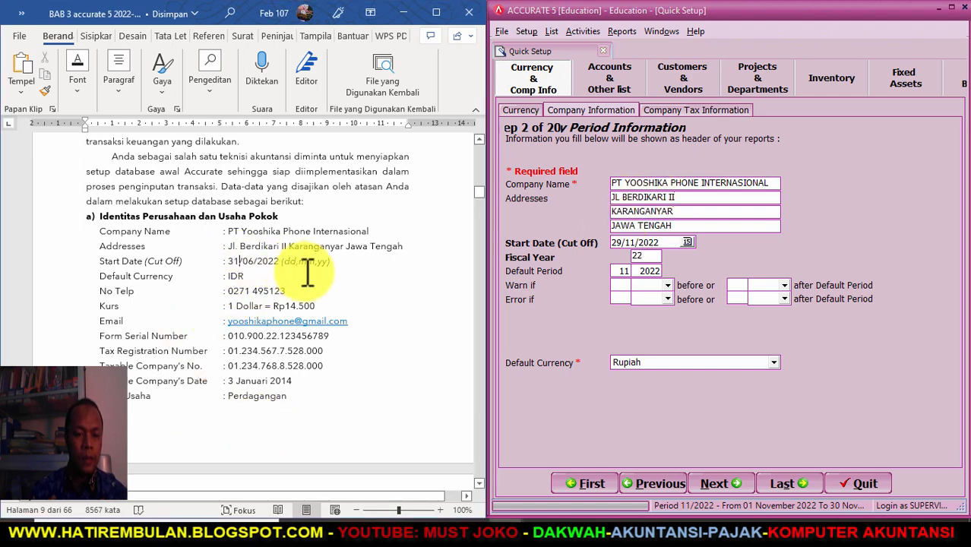
{"action": "key", "text": "BackSpace"}
{"action": "type", "text": "0"}
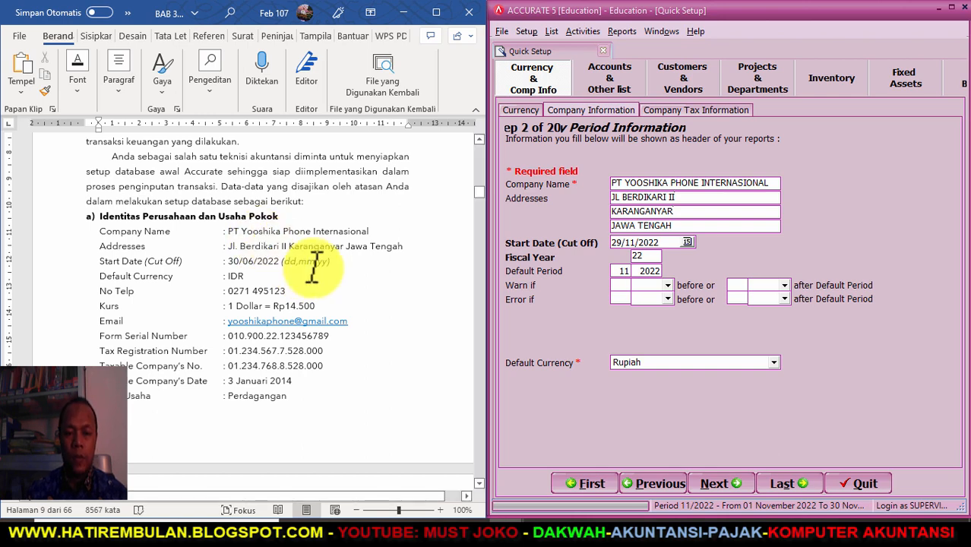
- Enter 30/06/2022 as the start date and change the default period month to 6
{"action": "left_click_drag", "start_coordinate": [660, 244], "coordinate": [608, 244]}
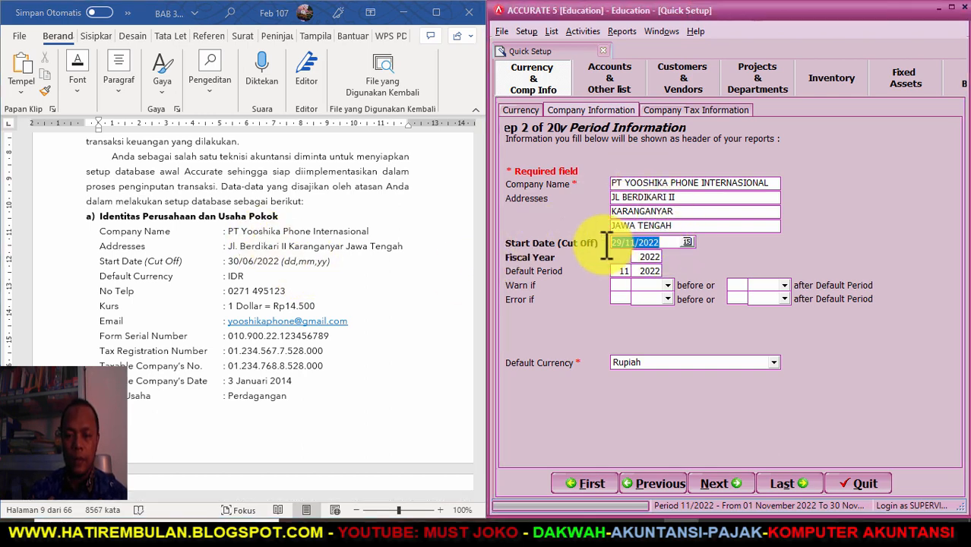
{"action": "type", "text": "30"}
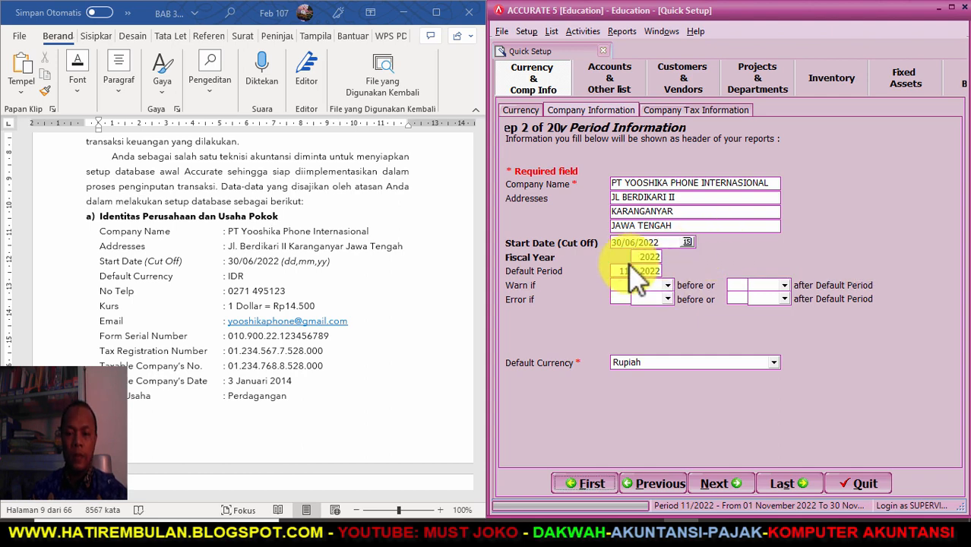
{"action": "key", "text": "BackSpace"}
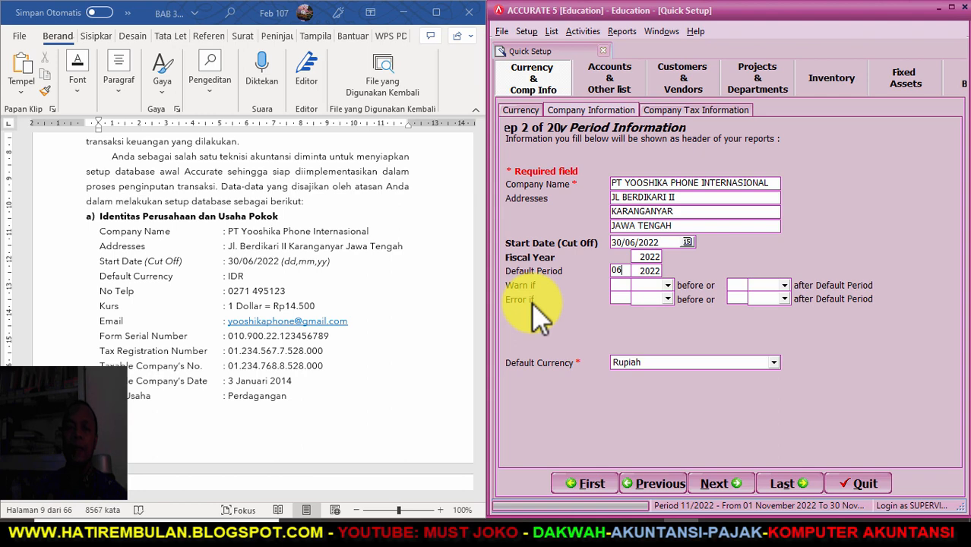
- Set Warn if to 1 Month(s) before and 1 Month(s) after the default period
{"action": "left_click", "coordinate": [620, 285]}
{"action": "left_click", "coordinate": [667, 285]}
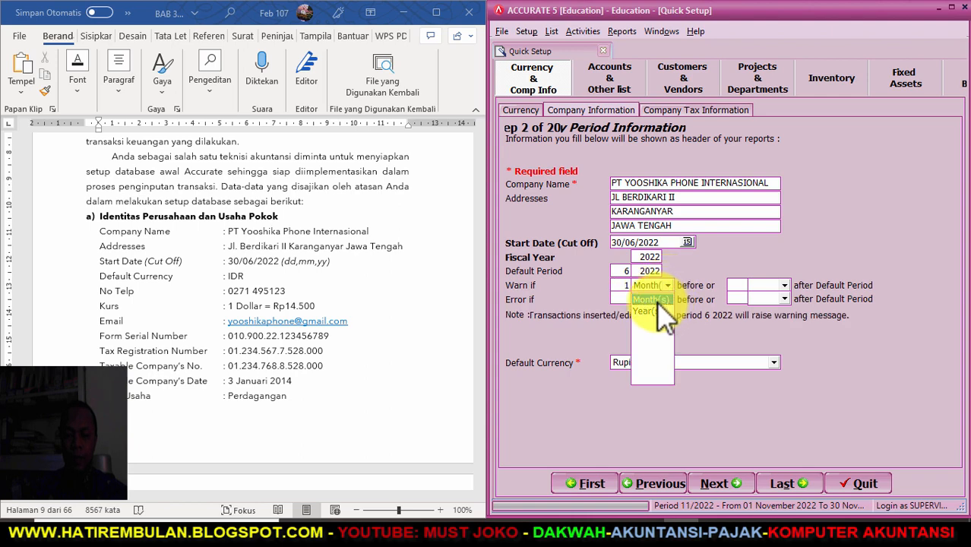
{"action": "left_click", "coordinate": [653, 299]}
{"action": "type", "text": "1"}
{"action": "left_click", "coordinate": [784, 285]}
{"action": "left_click", "coordinate": [770, 299]}
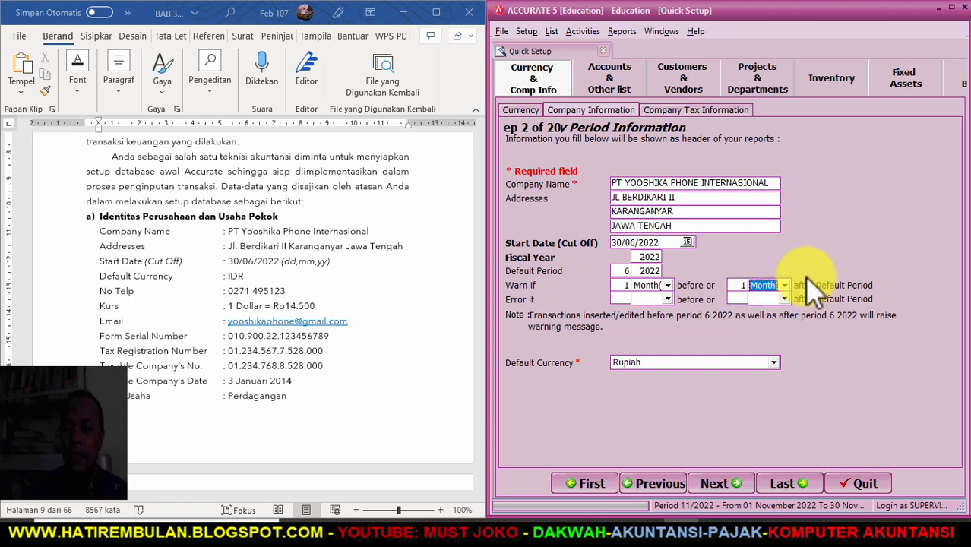
{"action": "double_click", "coordinate": [629, 270]}
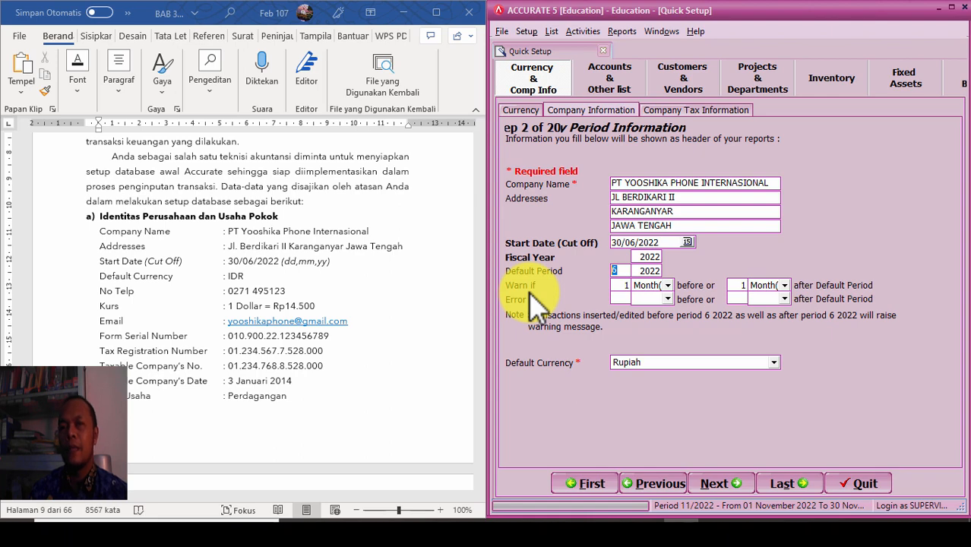
- Enter Error if limits of 1 Month(s) before and after the period
{"action": "left_click", "coordinate": [620, 298]}
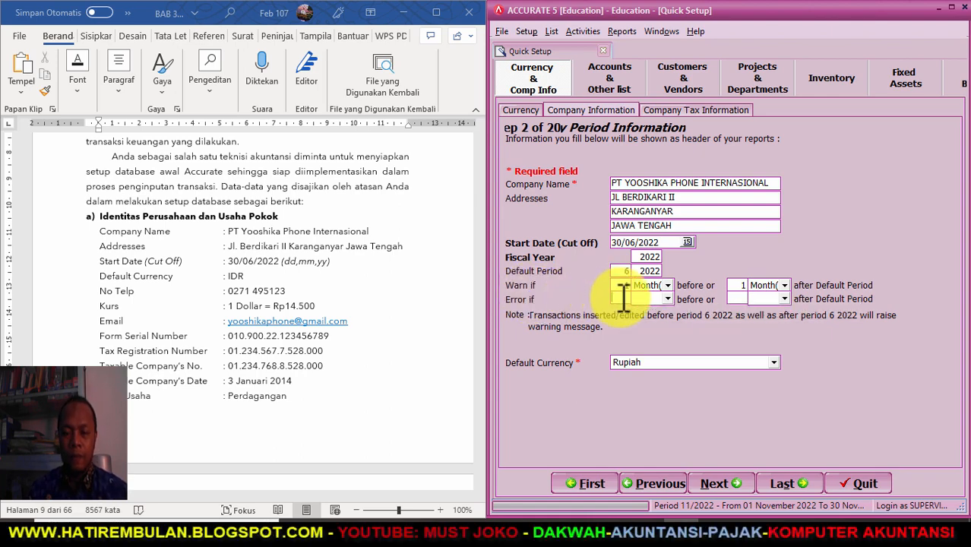
{"action": "type", "text": "1"}
{"action": "left_click", "coordinate": [667, 299]}
{"action": "left_click", "coordinate": [652, 315]}
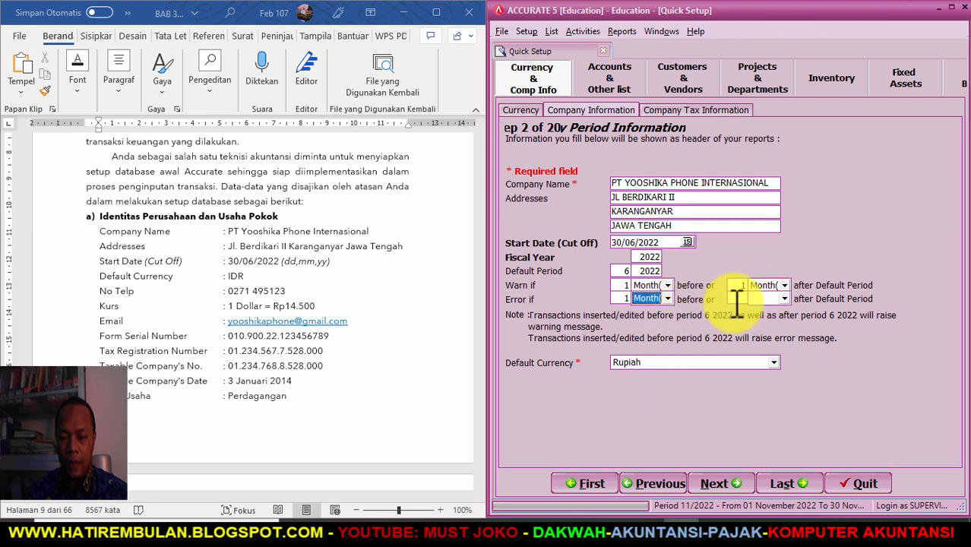
{"action": "left_click", "coordinate": [741, 299]}
{"action": "type", "text": "1"}
{"action": "left_click", "coordinate": [784, 298]}
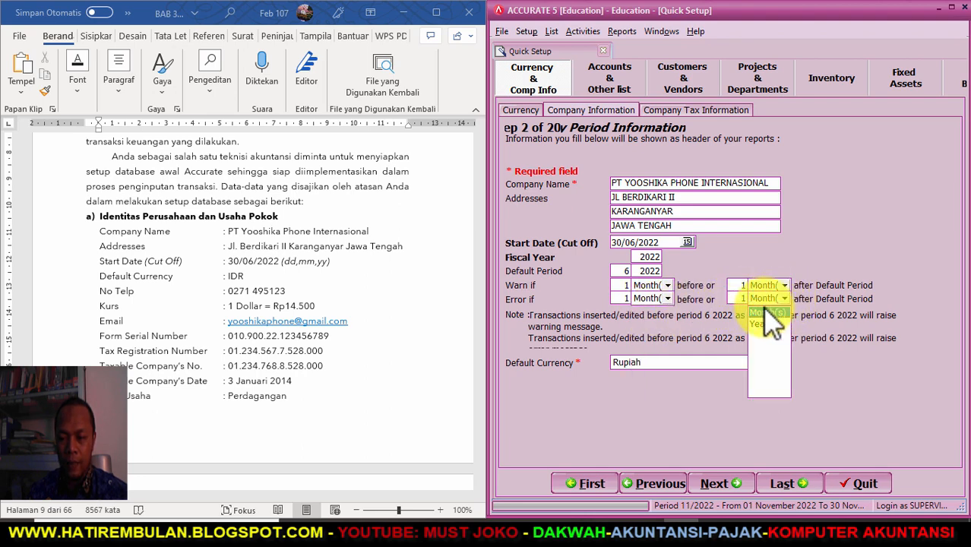
{"action": "left_click", "coordinate": [767, 314]}
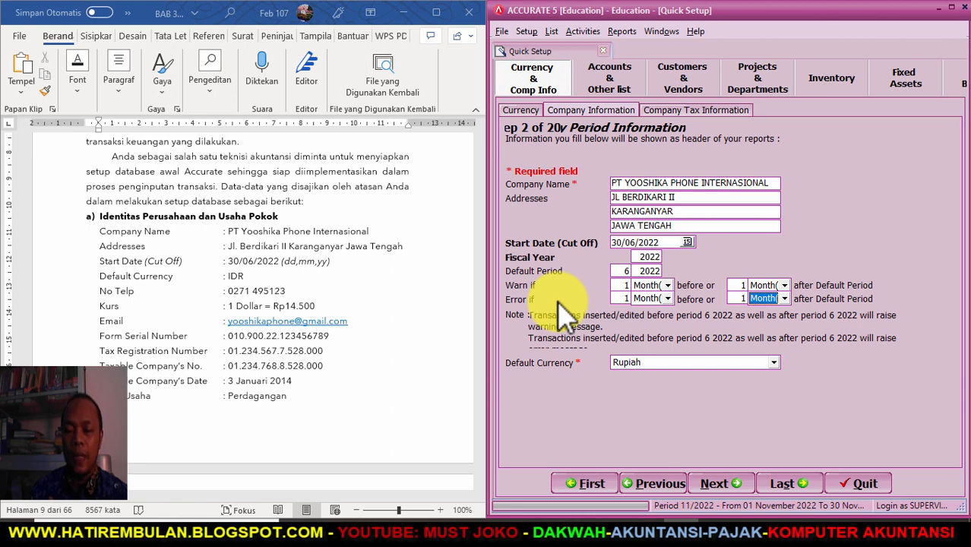
- Clear the period limit numbers and units, then continue to Company Tax Information
{"action": "left_click", "coordinate": [745, 297]}
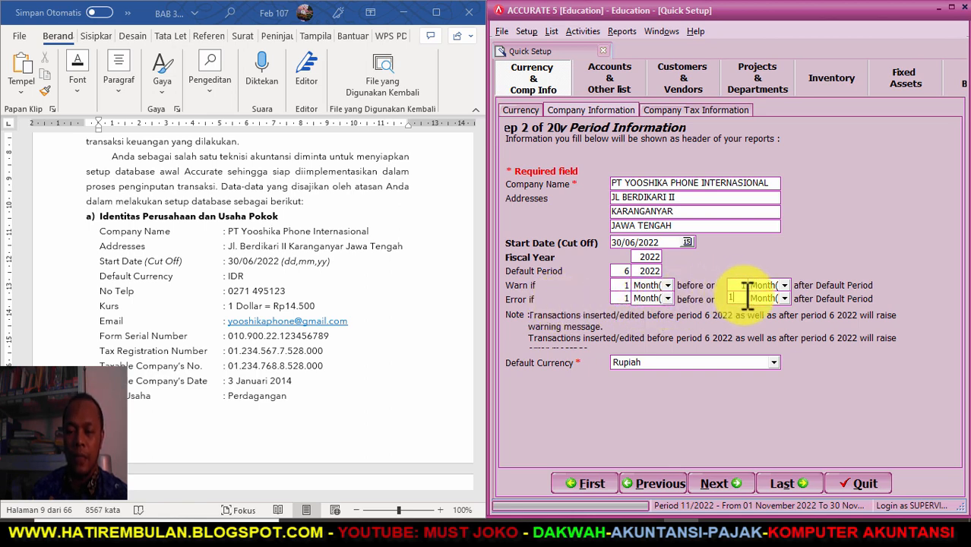
{"action": "left_click", "coordinate": [730, 288]}
{"action": "key", "text": "Delete"}
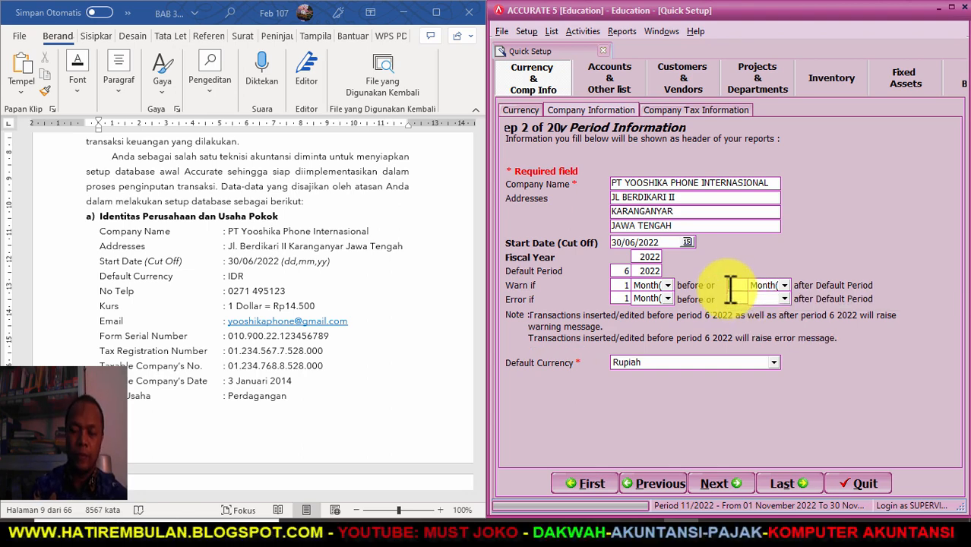
{"action": "left_click", "coordinate": [621, 298]}
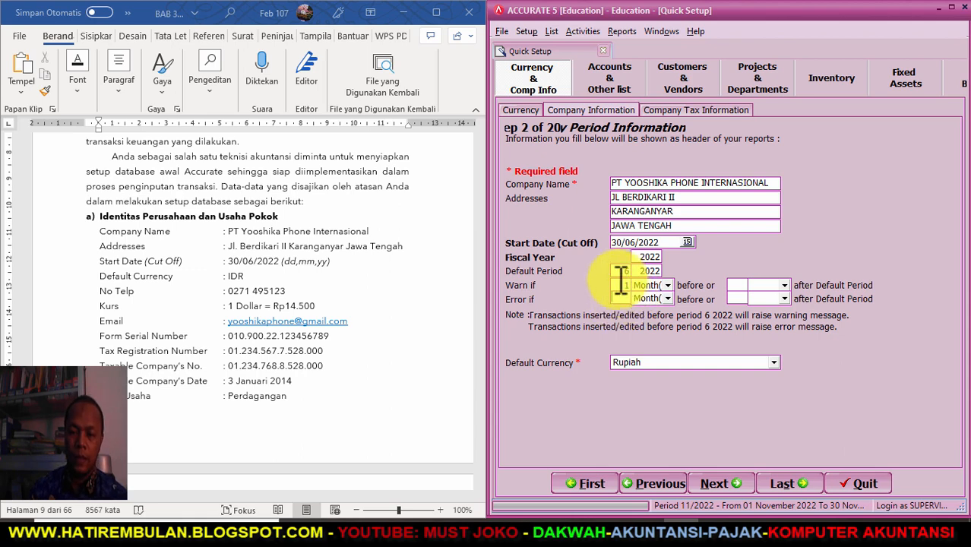
{"action": "key", "text": "Delete"}
{"action": "left_click", "coordinate": [621, 285]}
{"action": "key", "text": "Delete"}
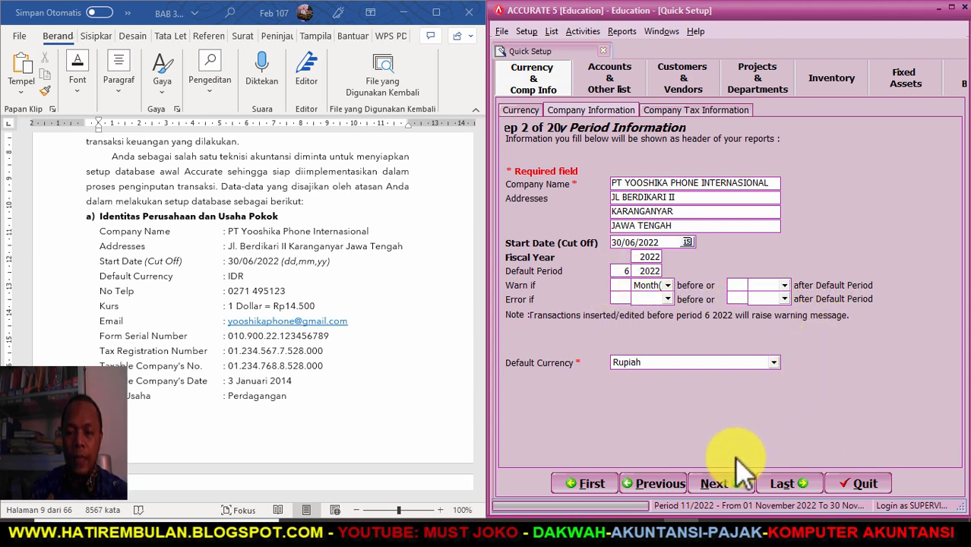
{"action": "left_click", "coordinate": [714, 484]}
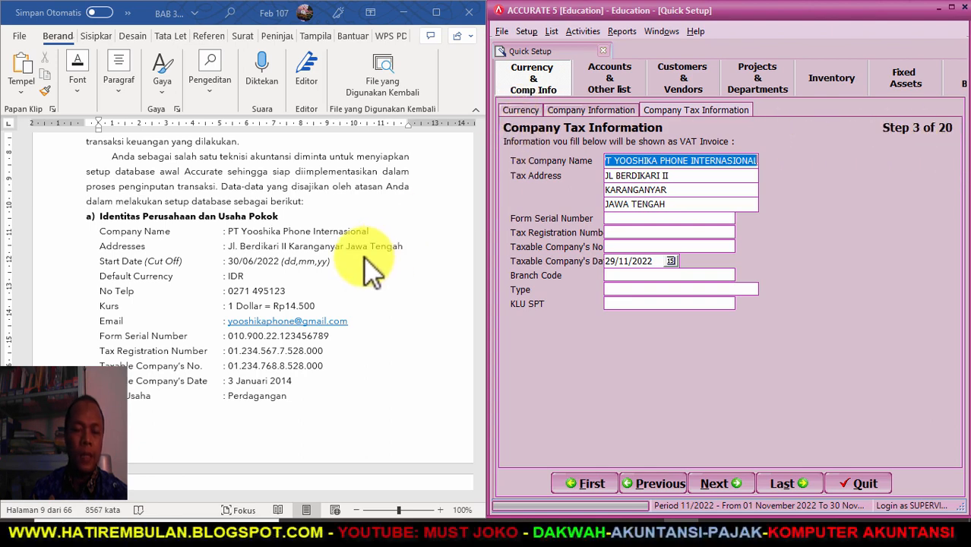
- Copy the form serial and tax registration numbers from the Word brief into their fields
{"action": "scroll", "coordinate": [370, 267], "scroll_direction": "down", "scroll_amount": 1}
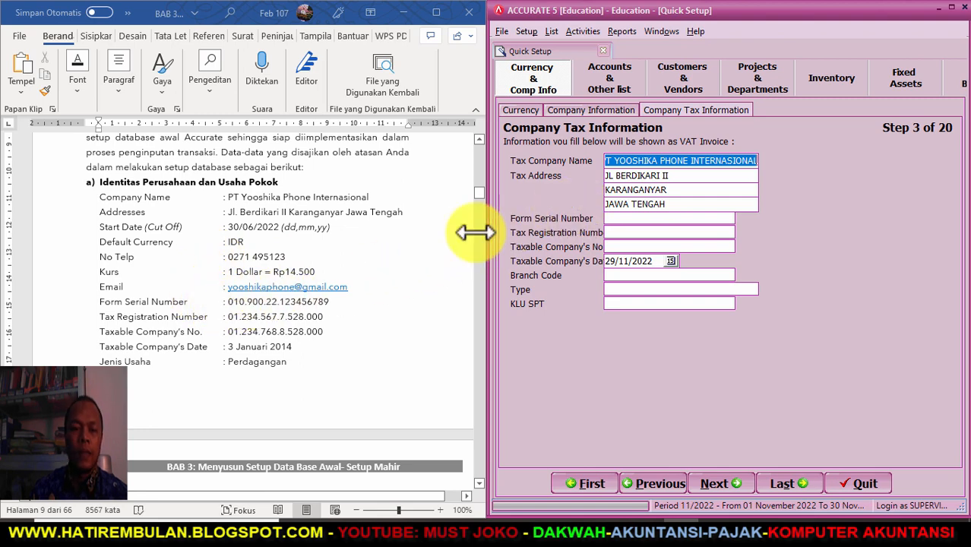
{"action": "left_click_drag", "start_coordinate": [228, 301], "coordinate": [304, 298]}
{"action": "key", "text": "ctrl+c"}
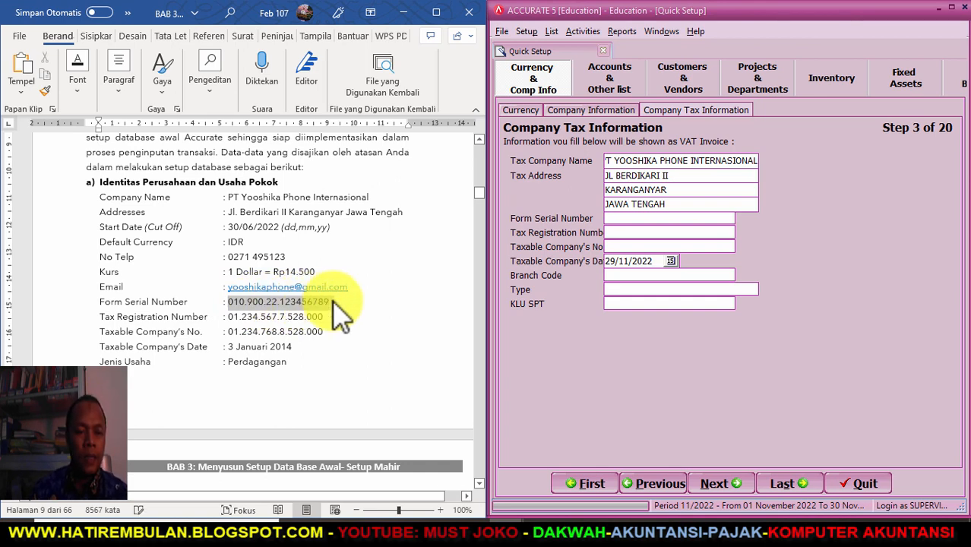
{"action": "left_click", "coordinate": [615, 218]}
{"action": "key", "text": "ctrl+v"}
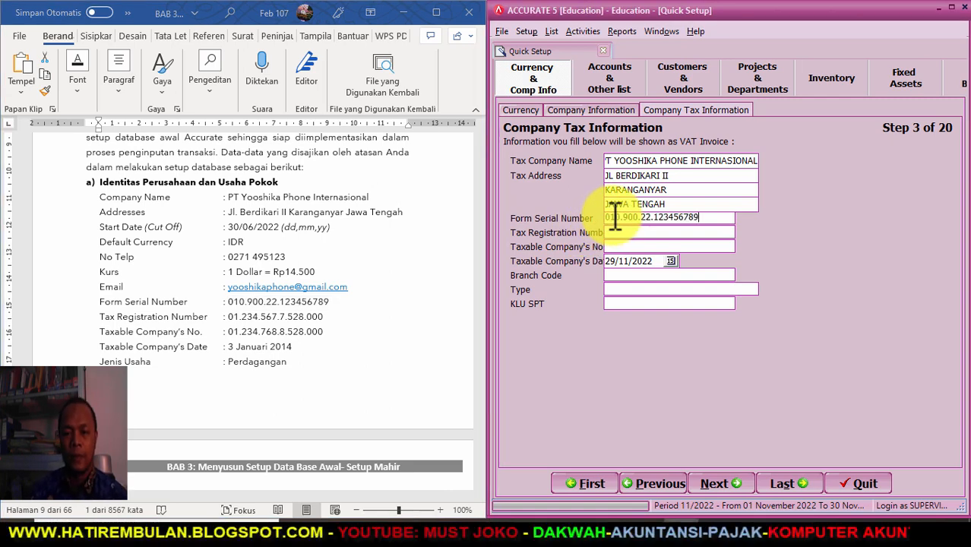
{"action": "left_click", "coordinate": [231, 314]}
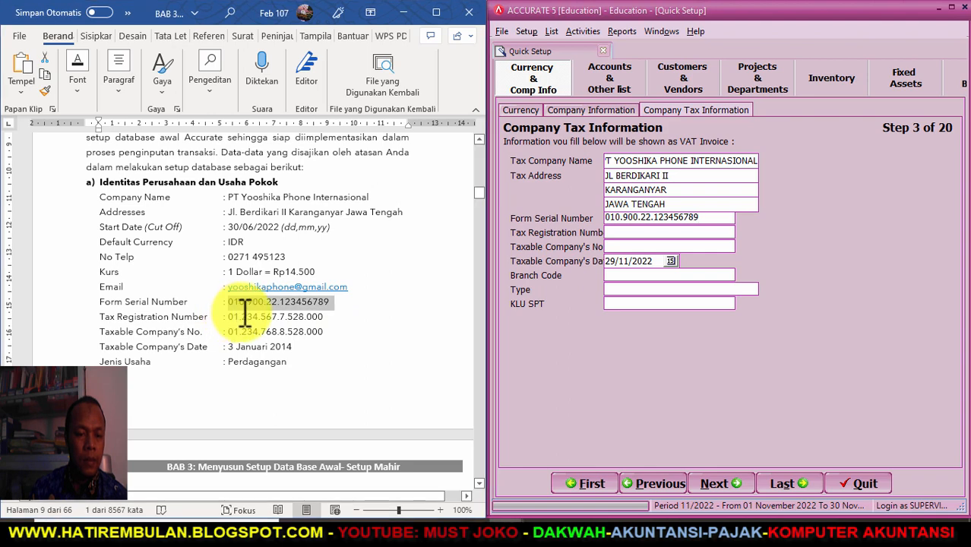
{"action": "left_click_drag", "start_coordinate": [231, 314], "coordinate": [324, 317]}
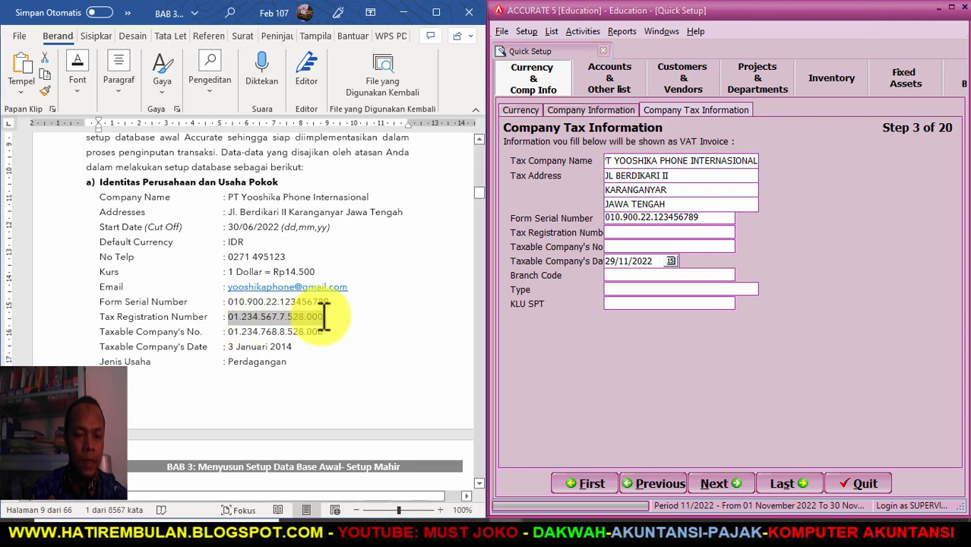
{"action": "left_click", "coordinate": [657, 234]}
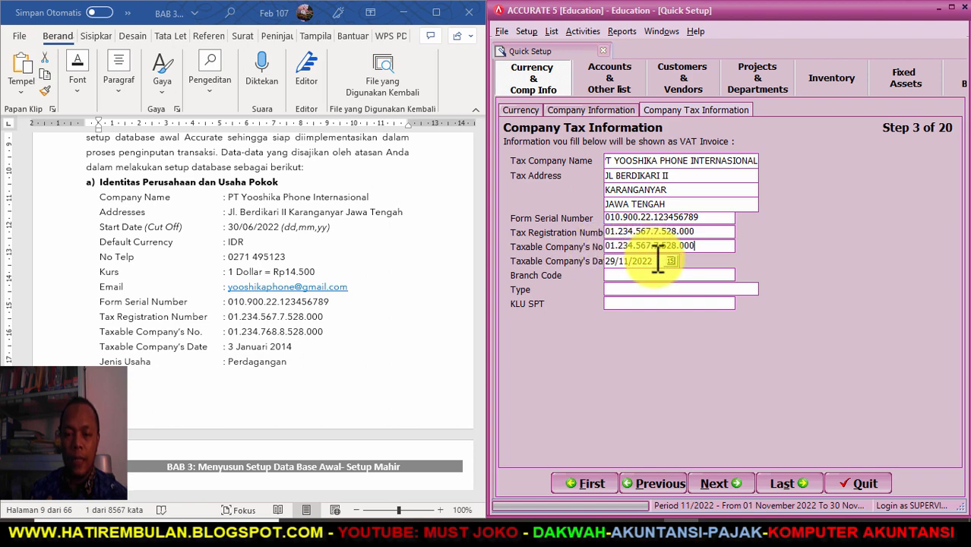
{"action": "left_click_drag", "start_coordinate": [657, 260], "coordinate": [560, 267]}
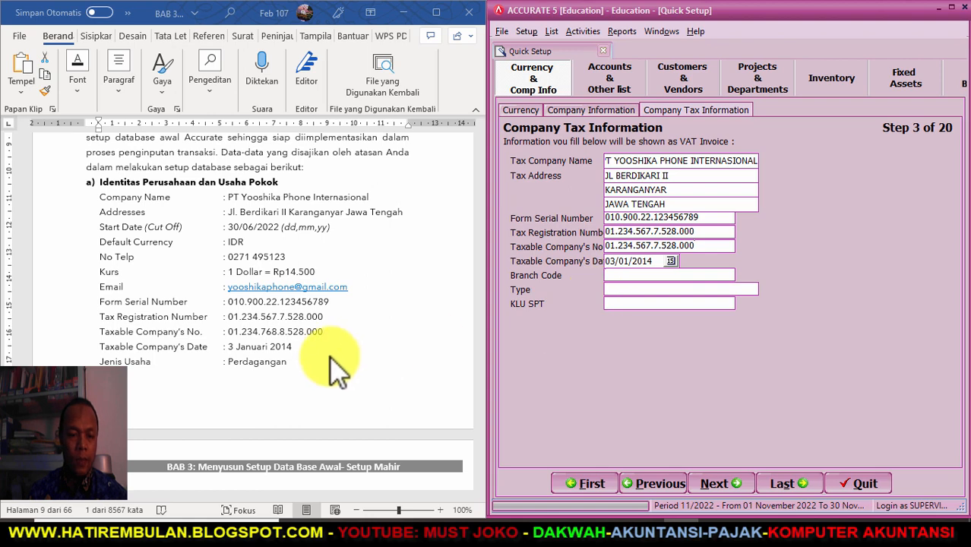
- Enter branch code 000, type PERDAGANGAN and KLU SPT 52000, then advance to Step 4 Chart of Account
{"action": "scroll", "coordinate": [400, 334], "scroll_direction": "down", "scroll_amount": 1}
{"action": "scroll", "coordinate": [400, 334], "scroll_direction": "down", "scroll_amount": 3}
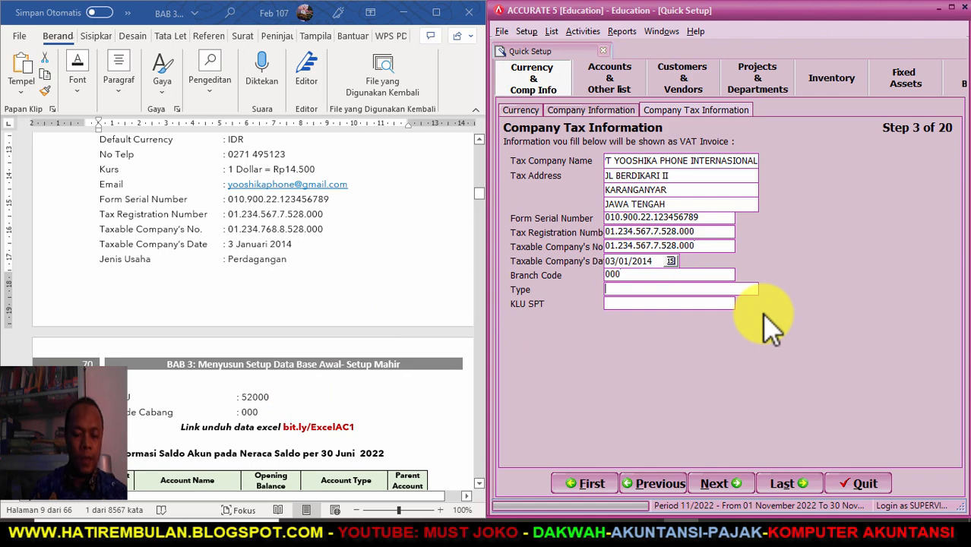
{"action": "type", "text": "RDAGANGAN"}
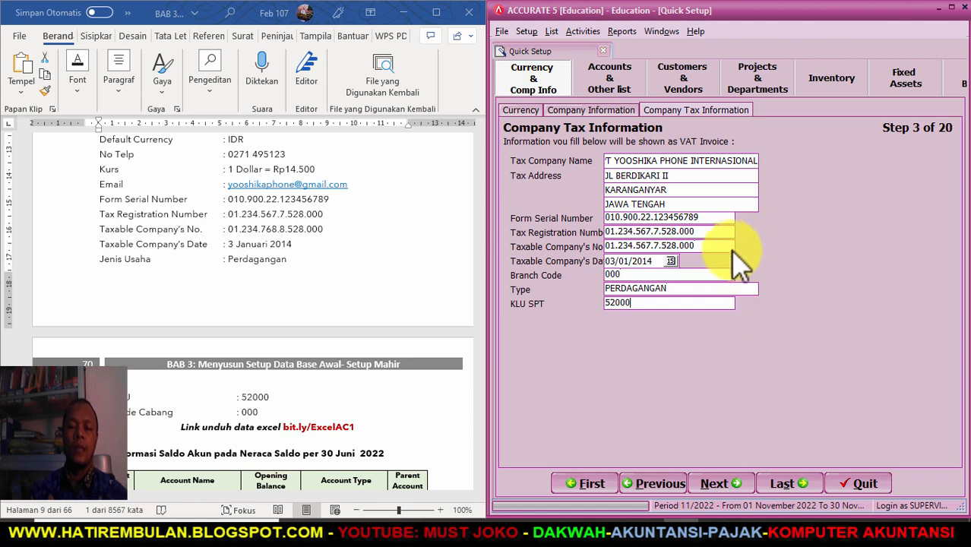
{"action": "left_click", "coordinate": [714, 484]}
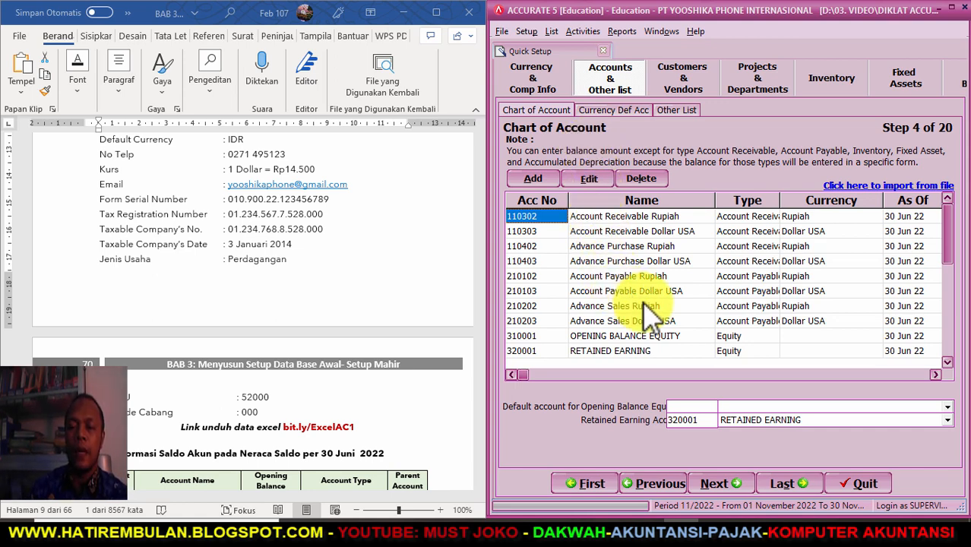
- Delete preset accounts 110302, 110303 and 110402, confirming each deletion
{"action": "mouse_move", "coordinate": [949, 234]}
{"action": "left_mouse_down"}
{"action": "mouse_move", "coordinate": [950, 346]}
{"action": "mouse_move", "coordinate": [953, 217]}
{"action": "left_mouse_up"}
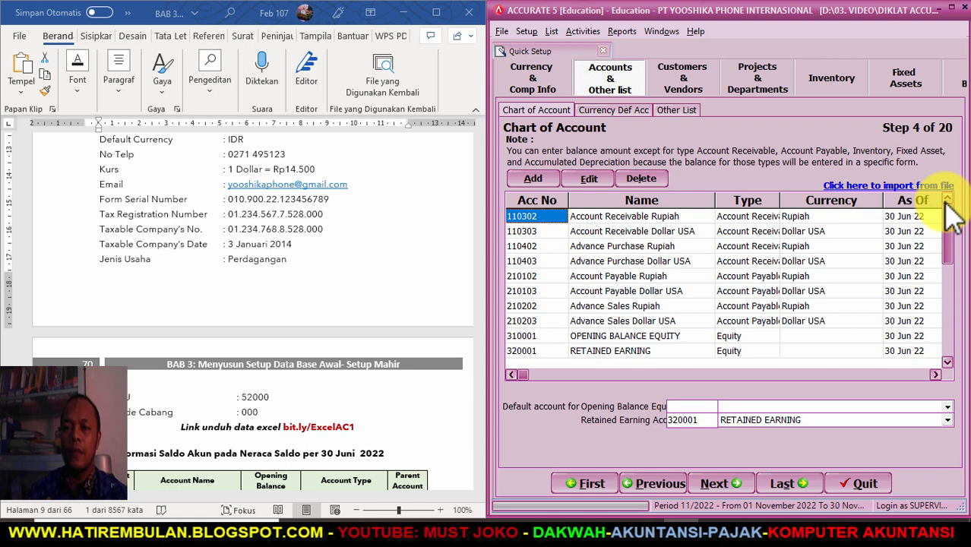
{"action": "right_click", "coordinate": [530, 222]}
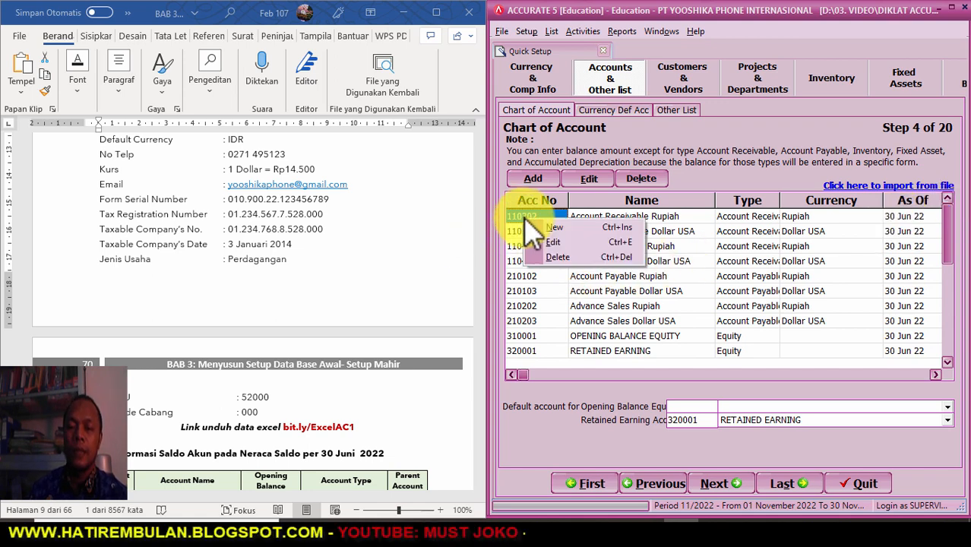
{"action": "left_click", "coordinate": [558, 258]}
{"action": "left_click", "coordinate": [485, 297]}
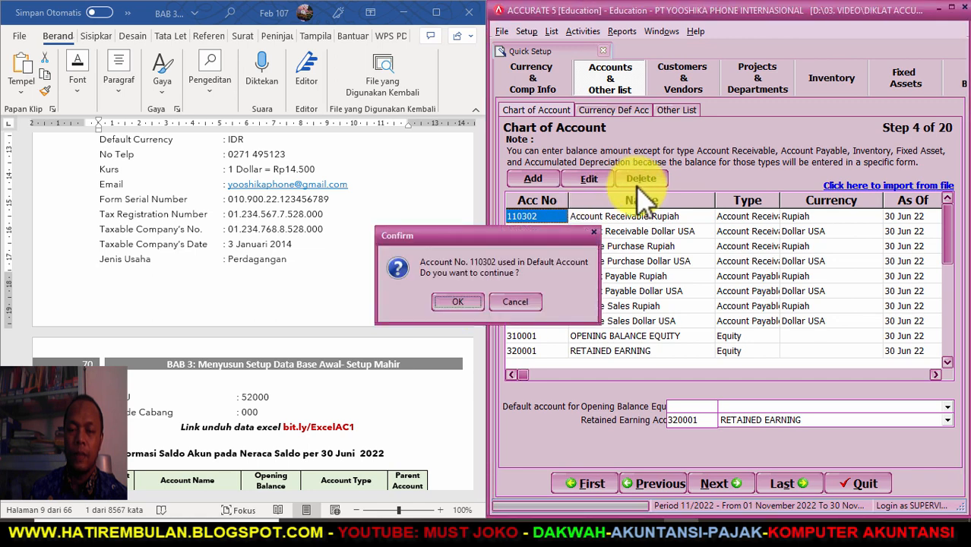
{"action": "left_click", "coordinate": [458, 302]}
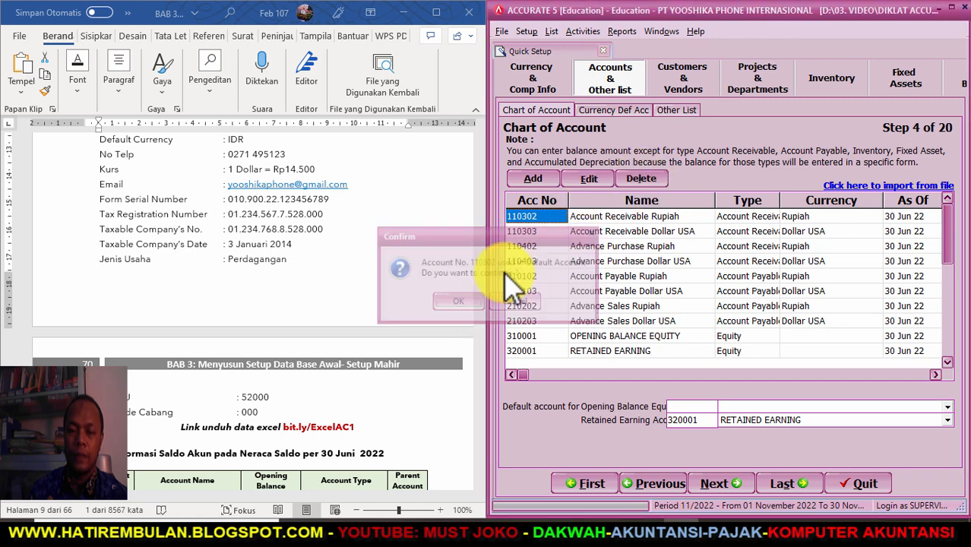
{"action": "left_click", "coordinate": [642, 178]}
{"action": "key", "text": "Return"}
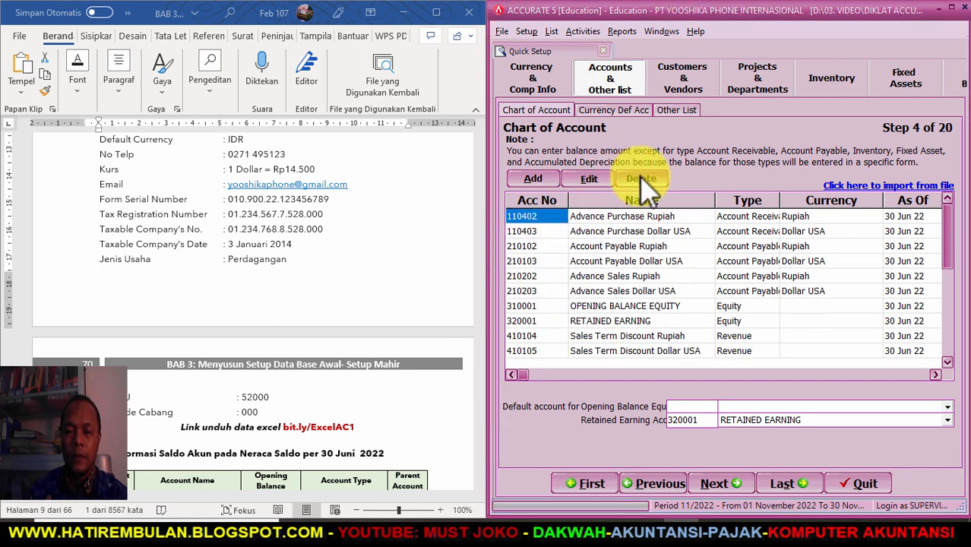
{"action": "left_click", "coordinate": [642, 179]}
{"action": "key", "text": "Return"}
- Delete account 210203, the sales term discount and gain/loss accounts, and 910004 and 910005
{"action": "key", "text": "Return"}
{"action": "key", "text": "Return"}
{"action": "key", "text": "Return"}
{"action": "key", "text": "Return"}
{"action": "key", "text": "Return"}
{"action": "key", "text": "Return"}
{"action": "key", "text": "Return"}
{"action": "key", "text": "Return"}
{"action": "key", "text": "Return"}
{"action": "key", "text": "Return"}
{"action": "key", "text": "Return"}
{"action": "key", "text": "Return"}
{"action": "left_click", "coordinate": [642, 180]}
{"action": "key", "text": "Return"}
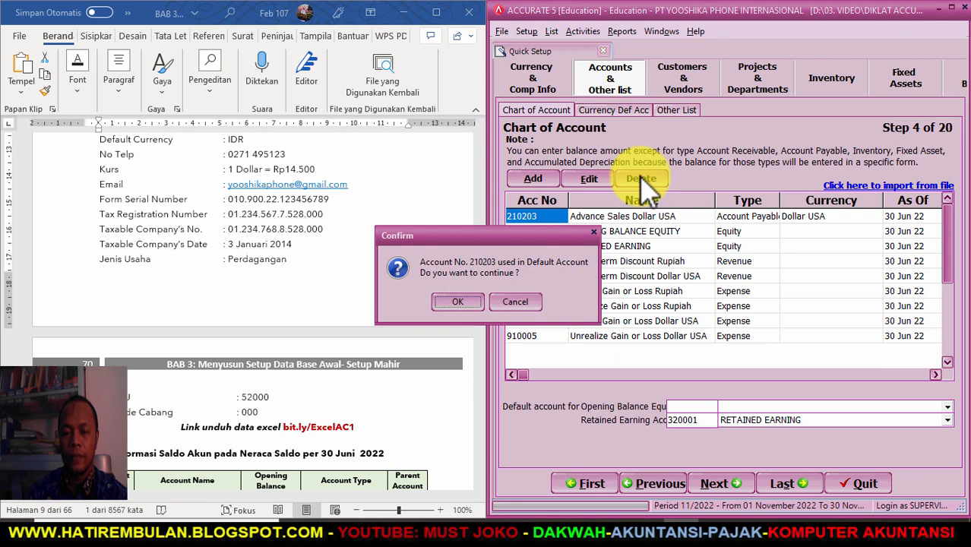
{"action": "key", "text": "Return"}
{"action": "left_click", "coordinate": [532, 246]}
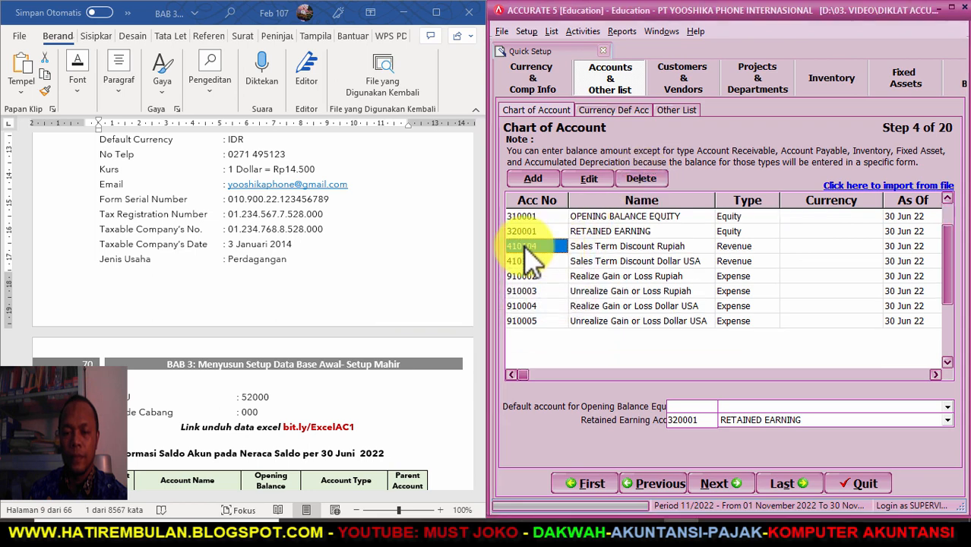
{"action": "left_click", "coordinate": [639, 179]}
{"action": "key", "text": "Return"}
{"action": "key", "text": "Return"}
{"action": "key", "text": "Return"}
{"action": "key", "text": "Return"}
{"action": "key", "text": "Return"}
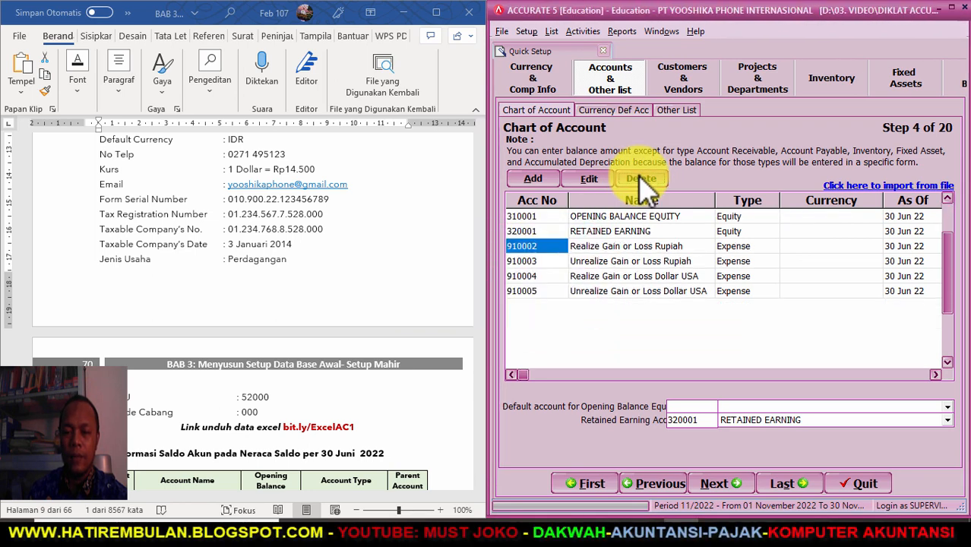
{"action": "key", "text": "Return"}
{"action": "key", "text": "Return"}
{"action": "key", "text": "Return"}
{"action": "key", "text": "Return"}
{"action": "key", "text": "Return"}
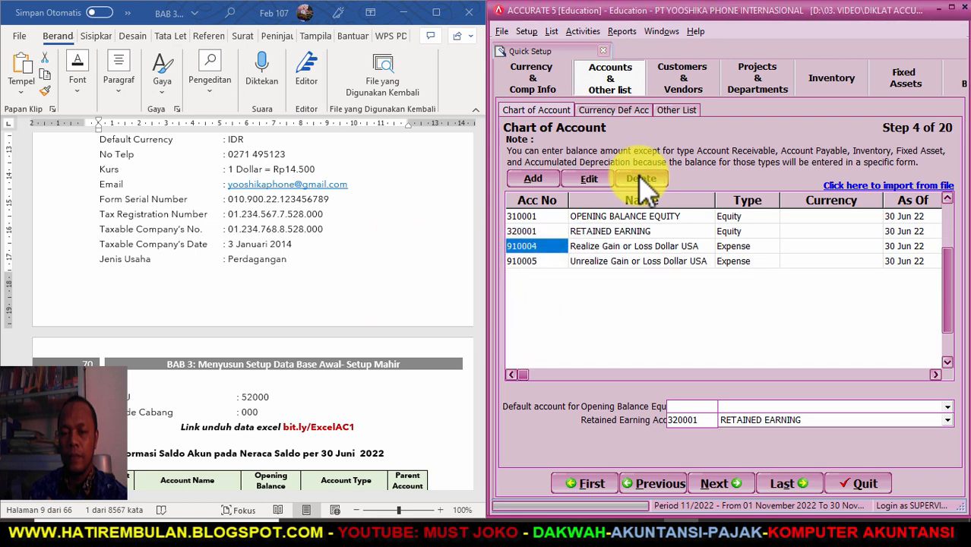
{"action": "key", "text": "Return"}
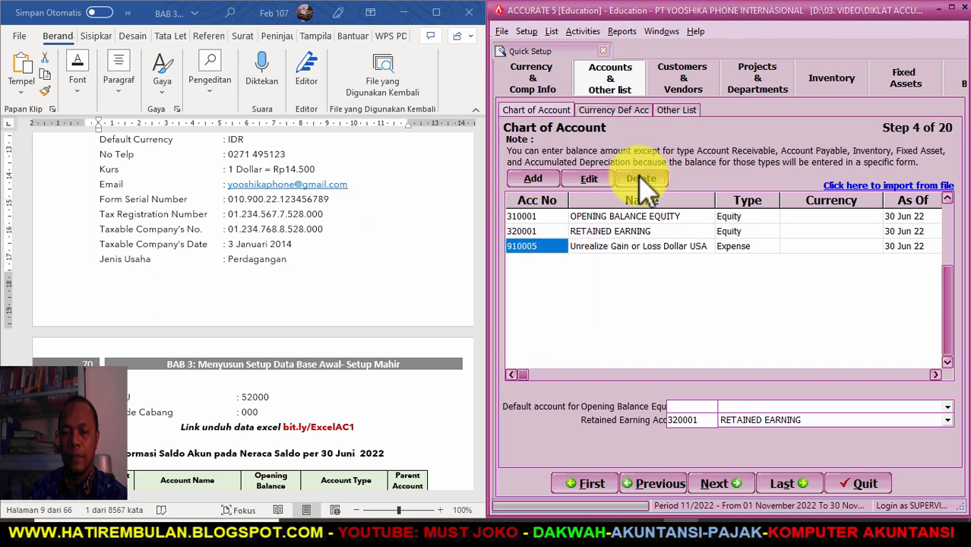
{"action": "key", "text": "Return"}
{"action": "key", "text": "Return"}
{"action": "key", "text": "Return"}
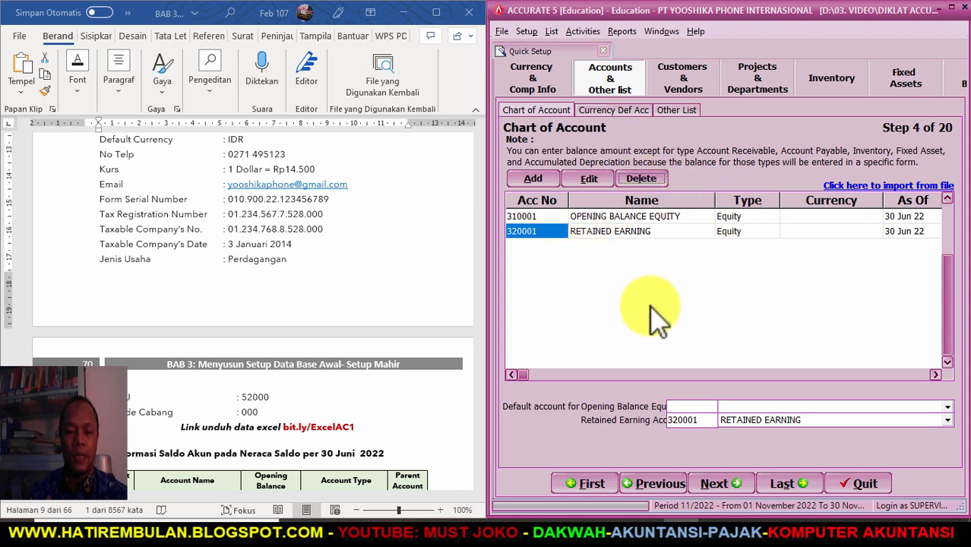
{"action": "scroll", "coordinate": [296, 348], "scroll_direction": "down", "scroll_amount": 5}
{"action": "scroll", "coordinate": [304, 348], "scroll_direction": "down", "scroll_amount": 3}
{"action": "scroll", "coordinate": [347, 260], "scroll_direction": "up", "scroll_amount": 1}
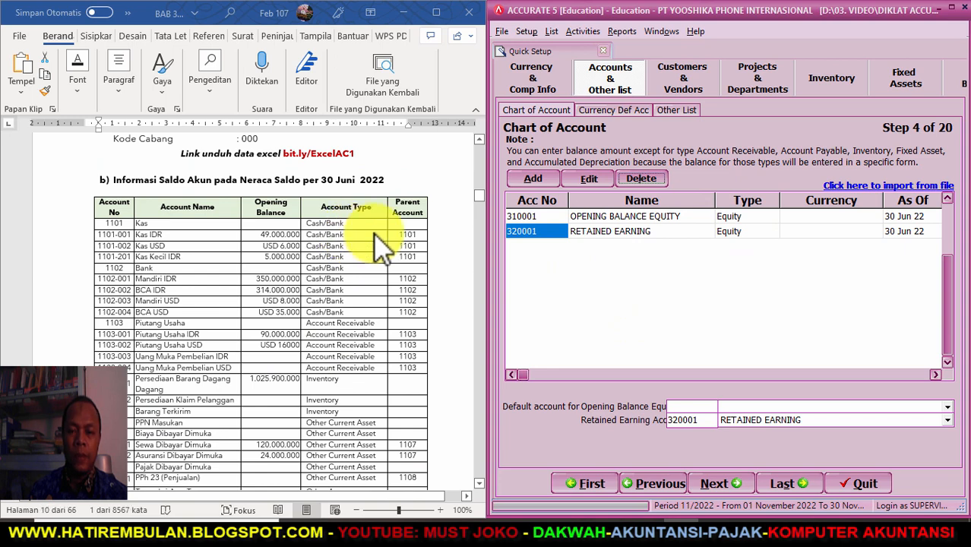
{"action": "left_click", "coordinate": [534, 181]}
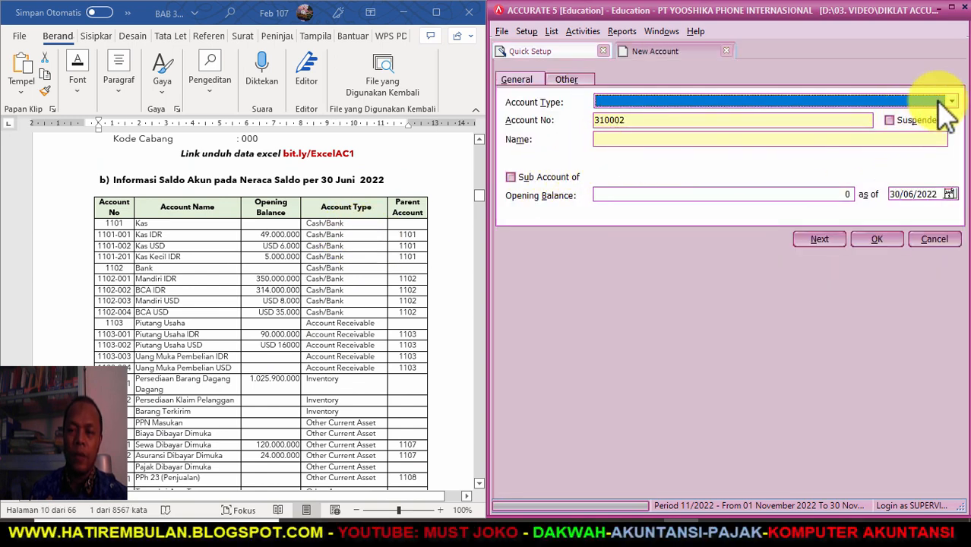
{"action": "left_click", "coordinate": [951, 101]}
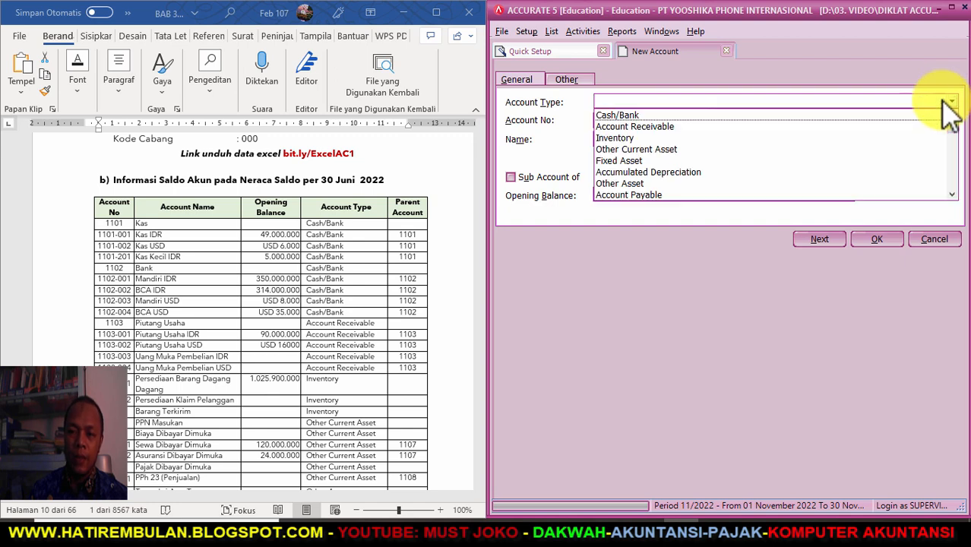
{"action": "left_click", "coordinate": [624, 116]}
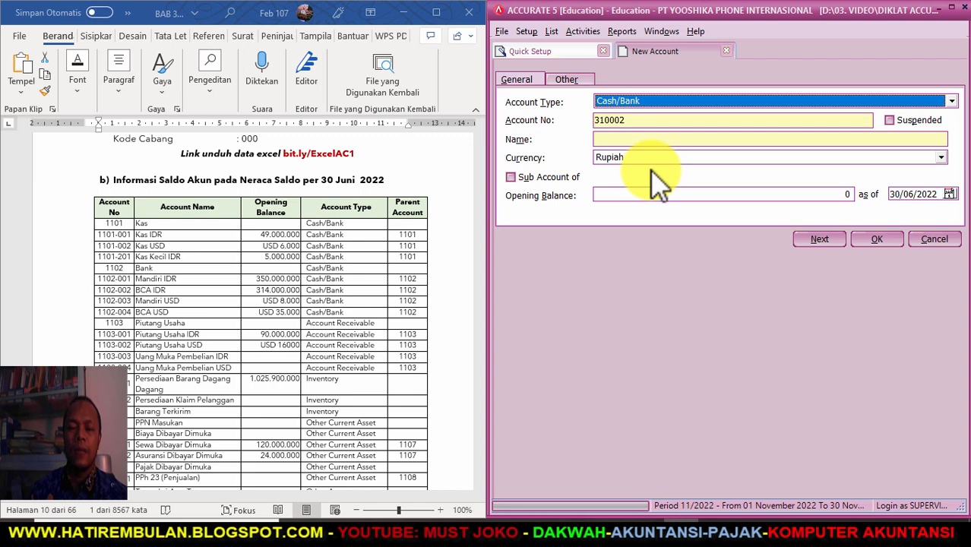
{"action": "left_click", "coordinate": [509, 177]}
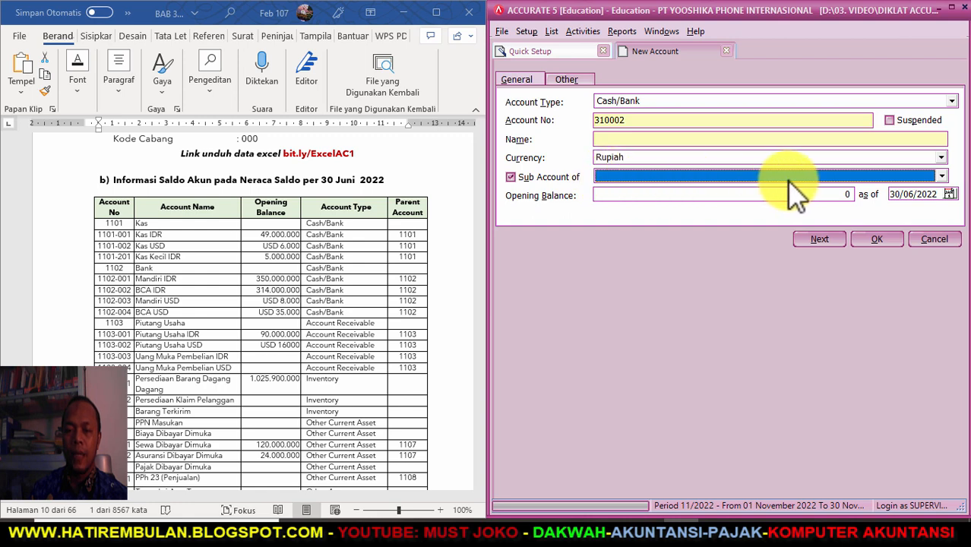
{"action": "left_click", "coordinate": [942, 177]}
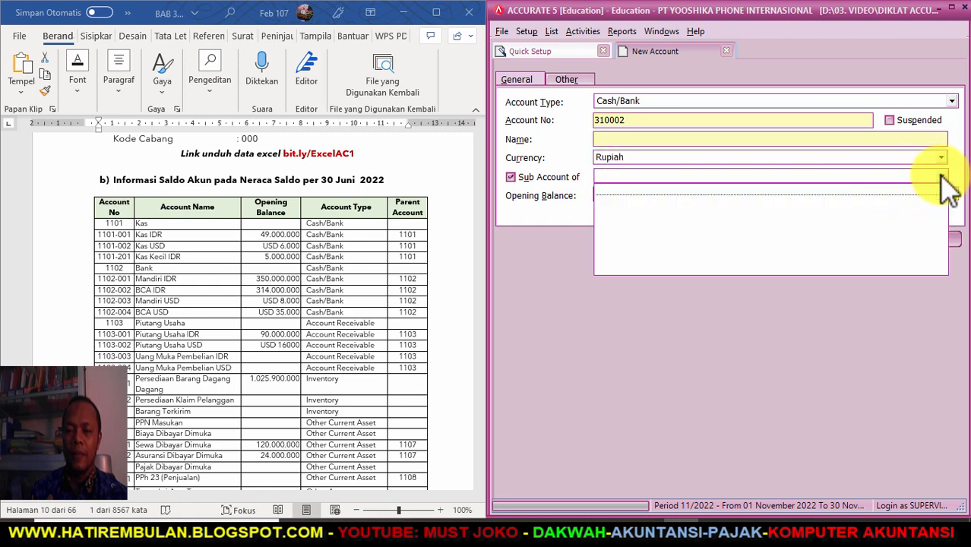
{"action": "left_click", "coordinate": [563, 282]}
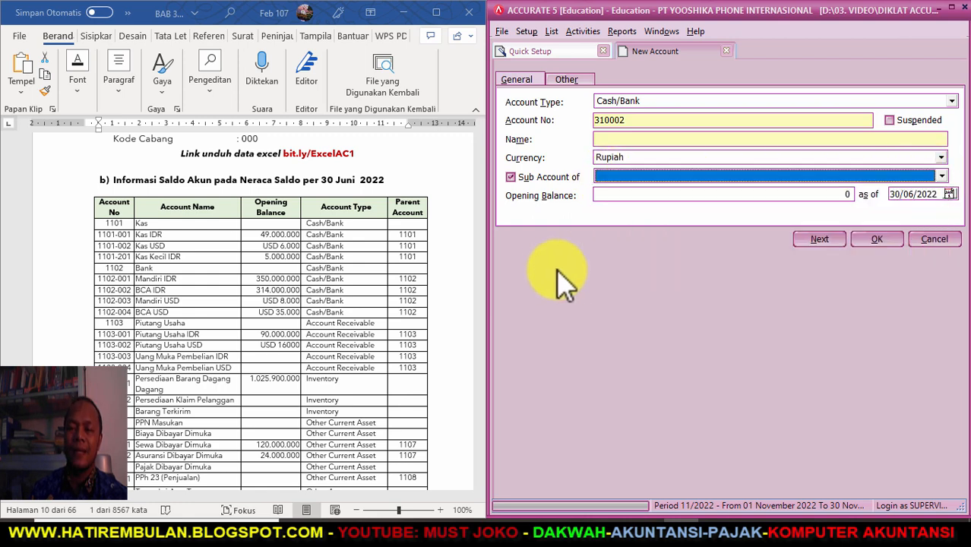
{"action": "left_click", "coordinate": [510, 177]}
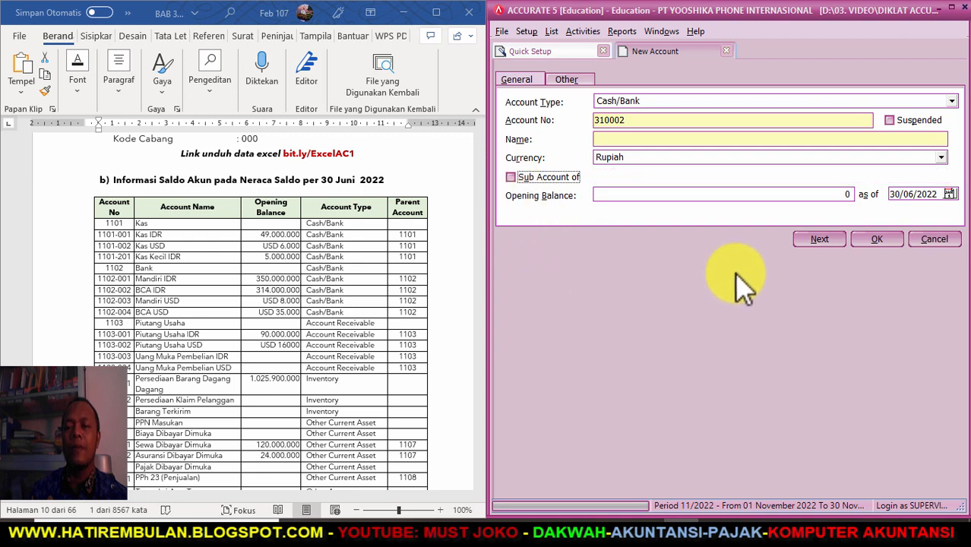
{"action": "left_click", "coordinate": [728, 49]}
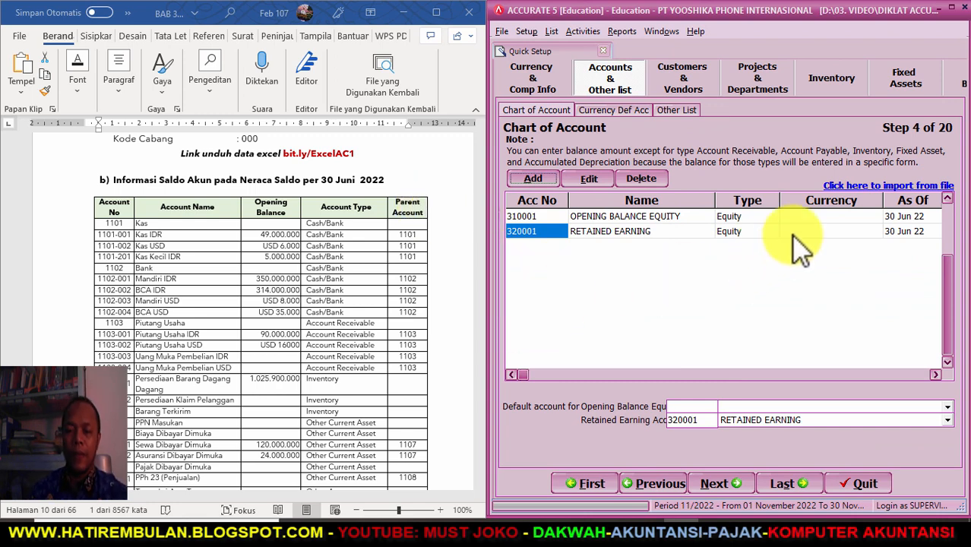
- Browse from D: through 01. VISKA DOKUMEN, 04. BUKU-BUKU and ACCURATE to the EXCEL PT YOOSHIKA folder
{"action": "left_click", "coordinate": [850, 187]}
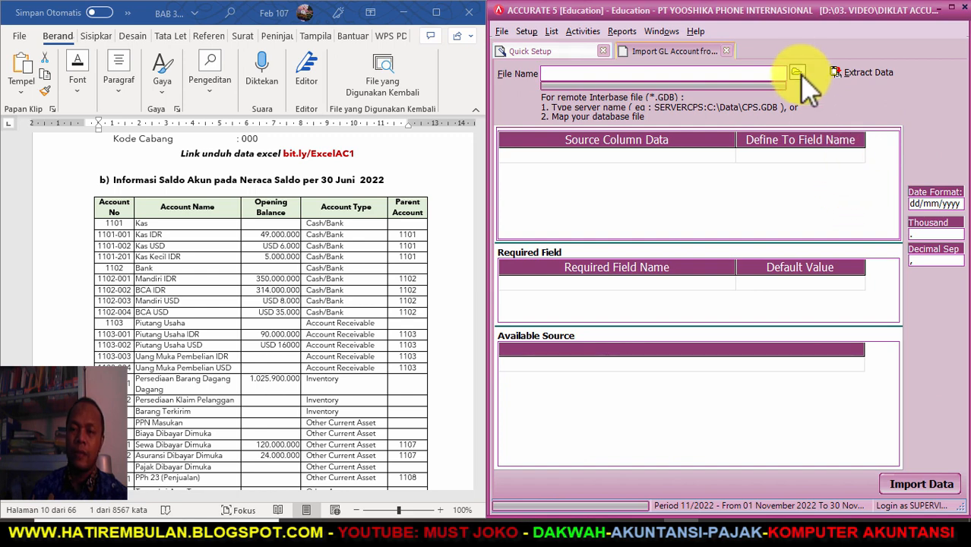
{"action": "left_click", "coordinate": [798, 72]}
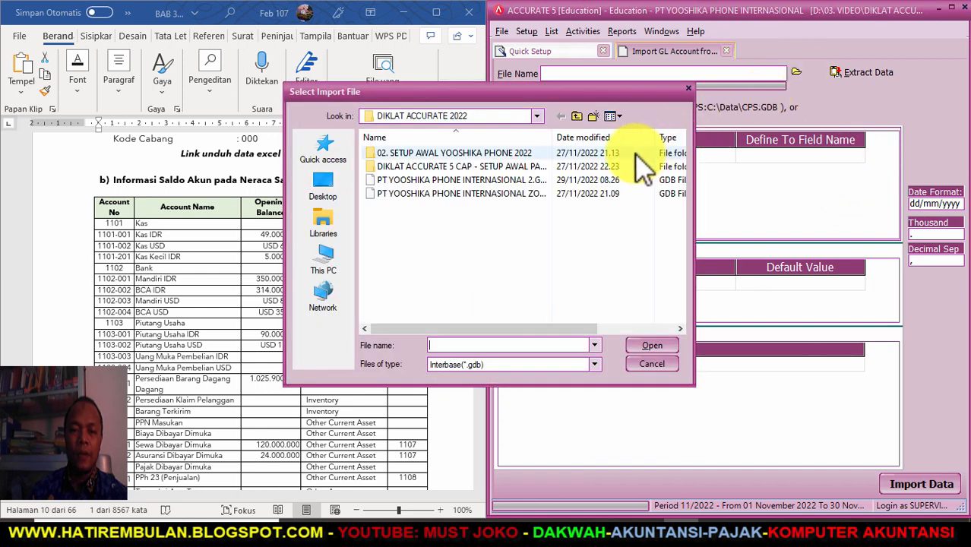
{"action": "left_click", "coordinate": [537, 117]}
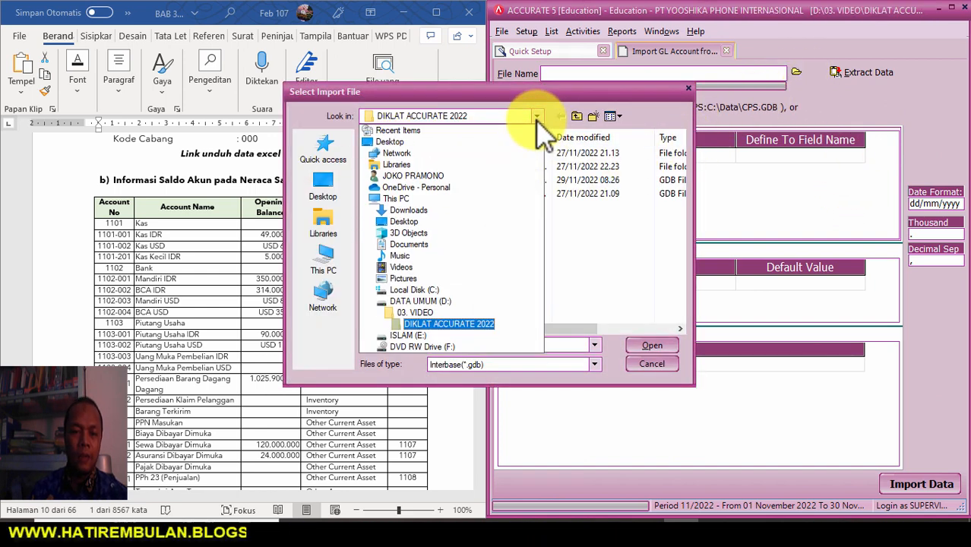
{"action": "left_click", "coordinate": [422, 301]}
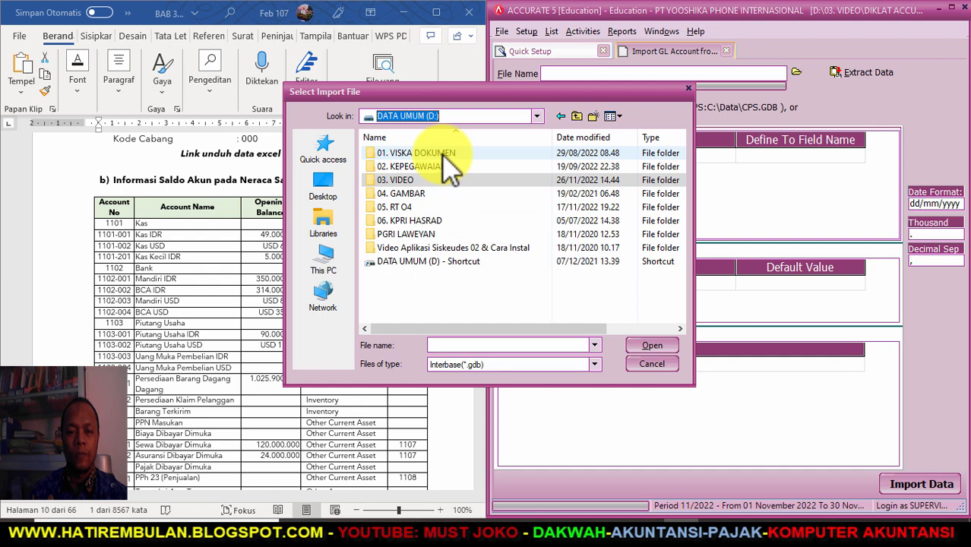
{"action": "double_click", "coordinate": [445, 154]}
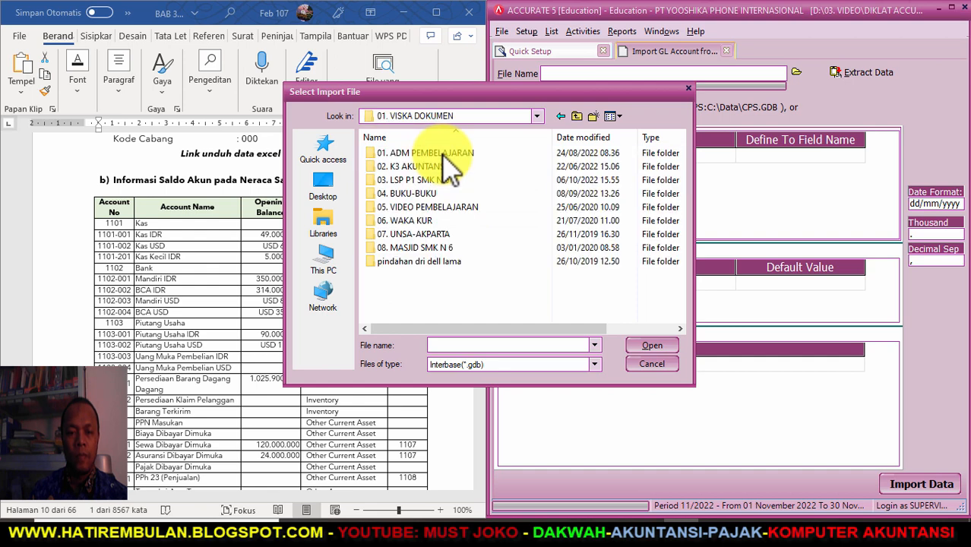
{"action": "double_click", "coordinate": [436, 194]}
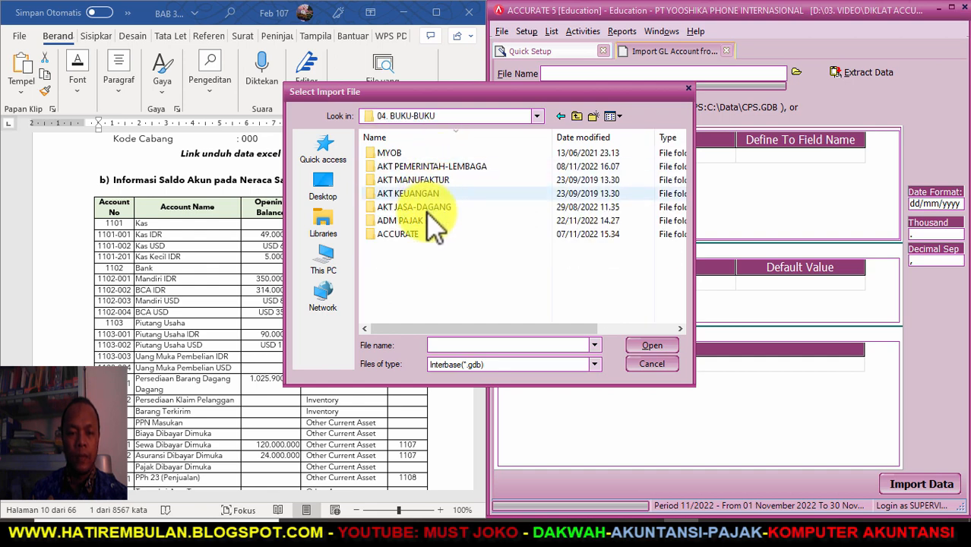
{"action": "double_click", "coordinate": [423, 234]}
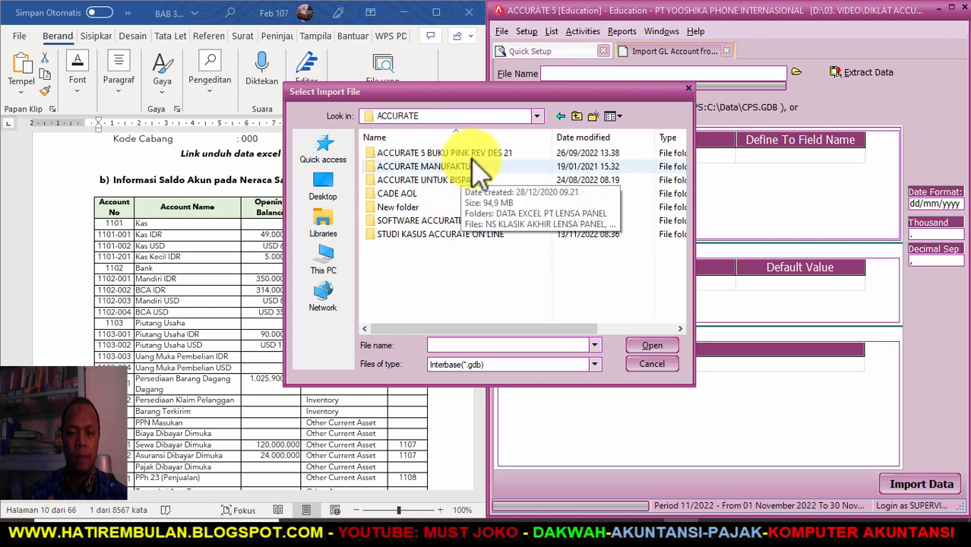
{"action": "double_click", "coordinate": [489, 154]}
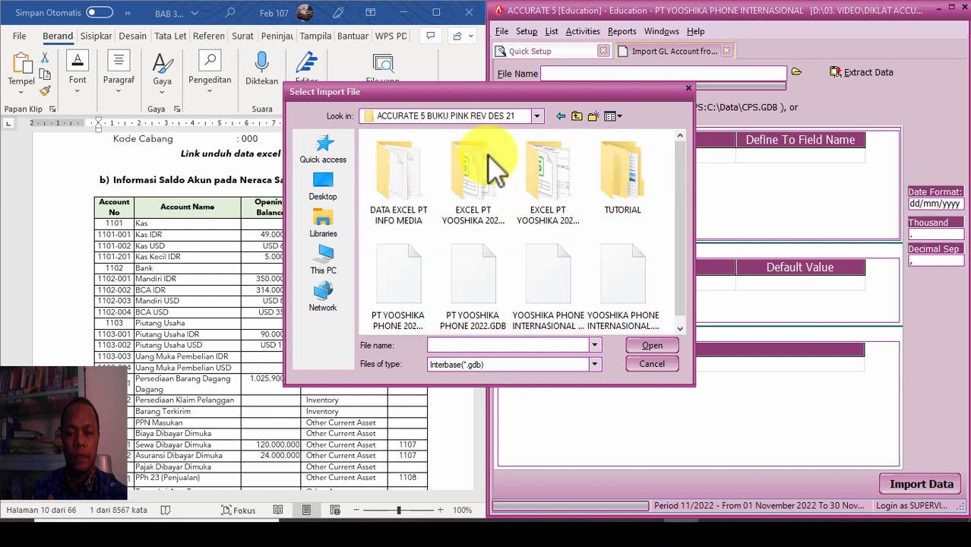
{"action": "double_click", "coordinate": [554, 185]}
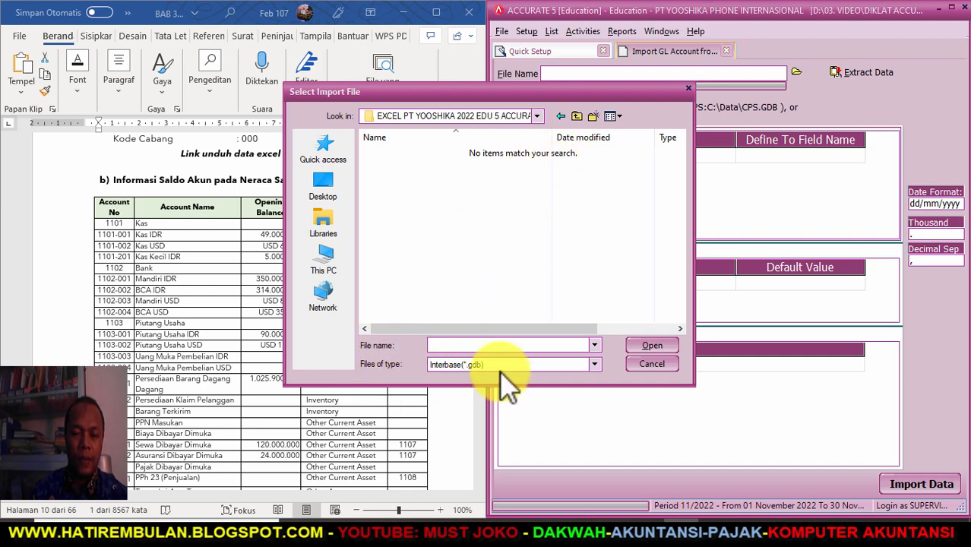
- Filter to Excel (*.xls), open 1. COA-yooshikaphone 2022 and extract its account data
{"action": "left_click", "coordinate": [597, 364]}
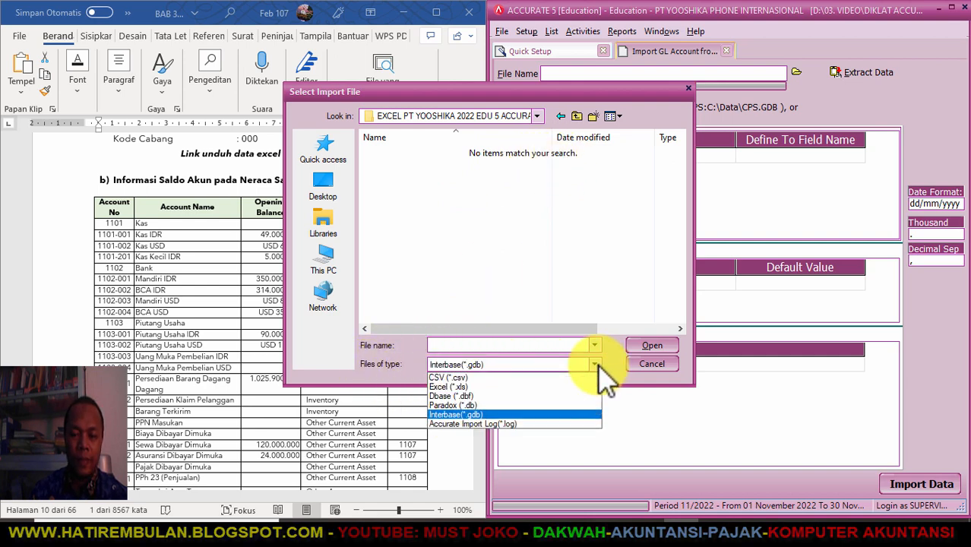
{"action": "left_click", "coordinate": [544, 384]}
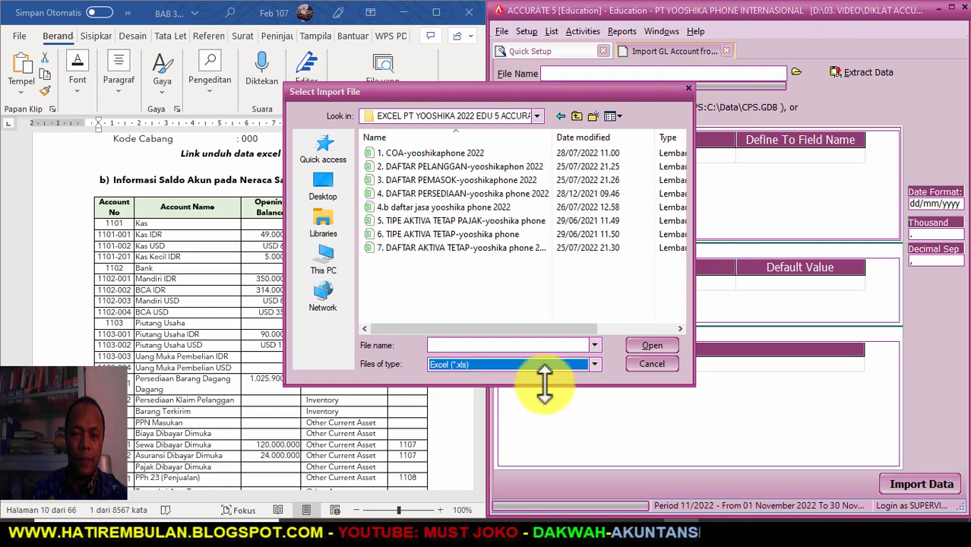
{"action": "left_click", "coordinate": [460, 153]}
{"action": "left_click", "coordinate": [642, 346]}
{"action": "left_click", "coordinate": [866, 72]}
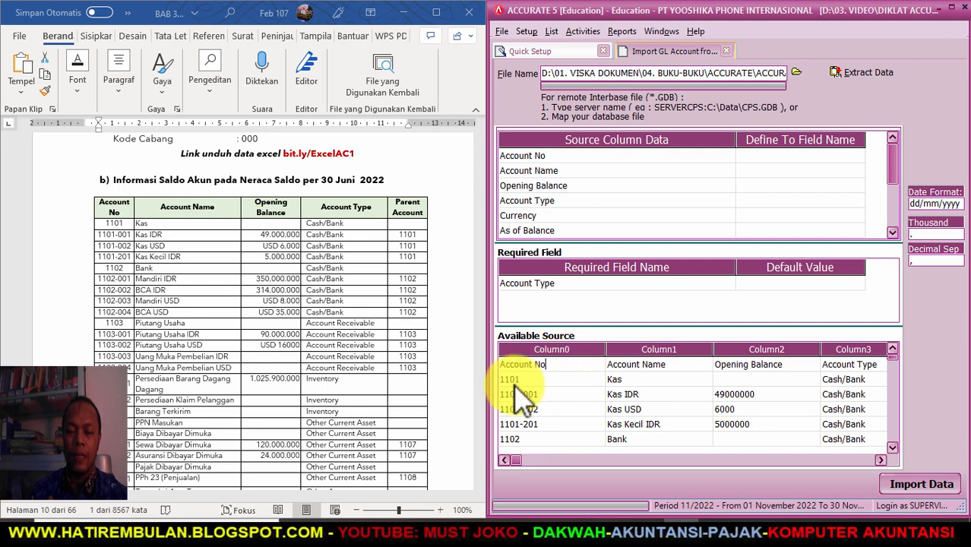
- Delete the Account No heading row from Available Source and narrow the Source Column Data column
{"action": "right_click", "coordinate": [585, 369]}
{"action": "left_click", "coordinate": [615, 388]}
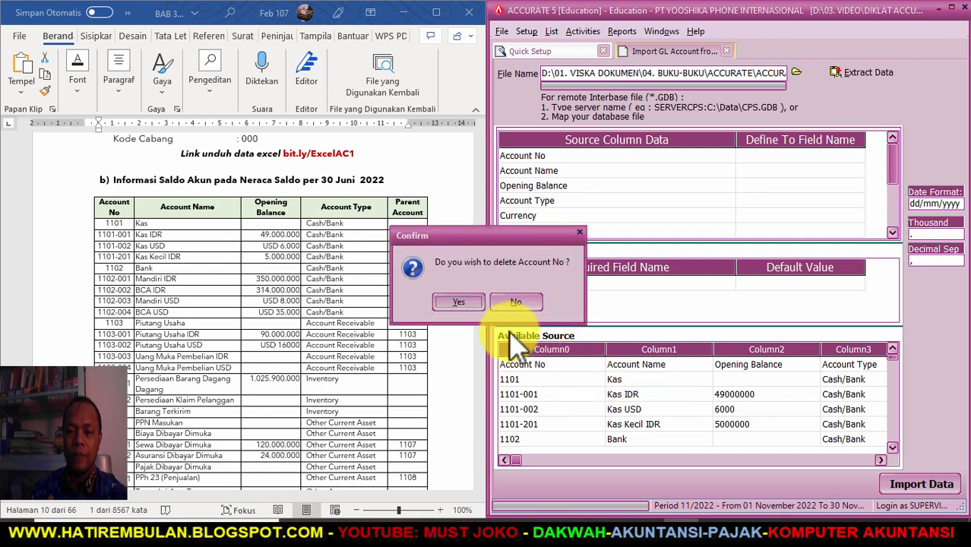
{"action": "left_click", "coordinate": [456, 302]}
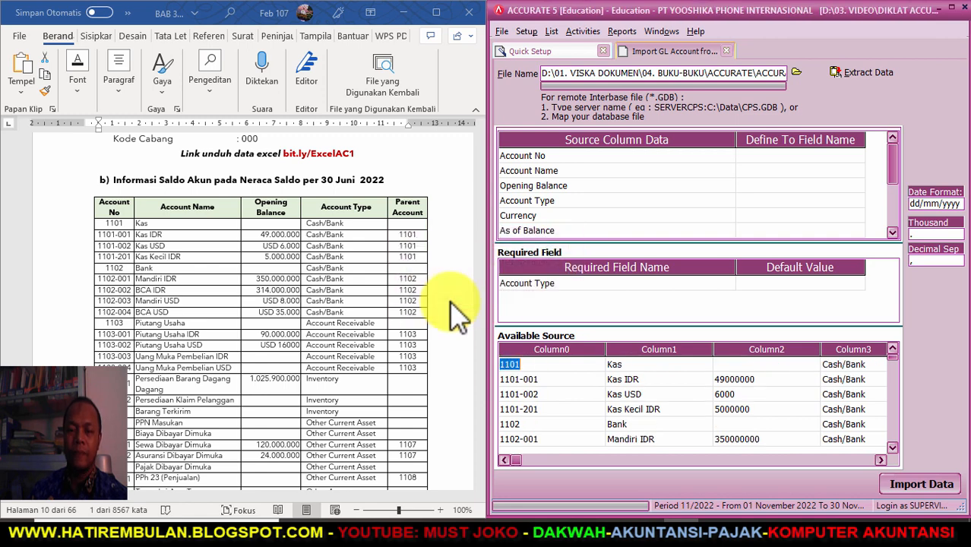
{"action": "left_click_drag", "start_coordinate": [739, 137], "coordinate": [661, 160]}
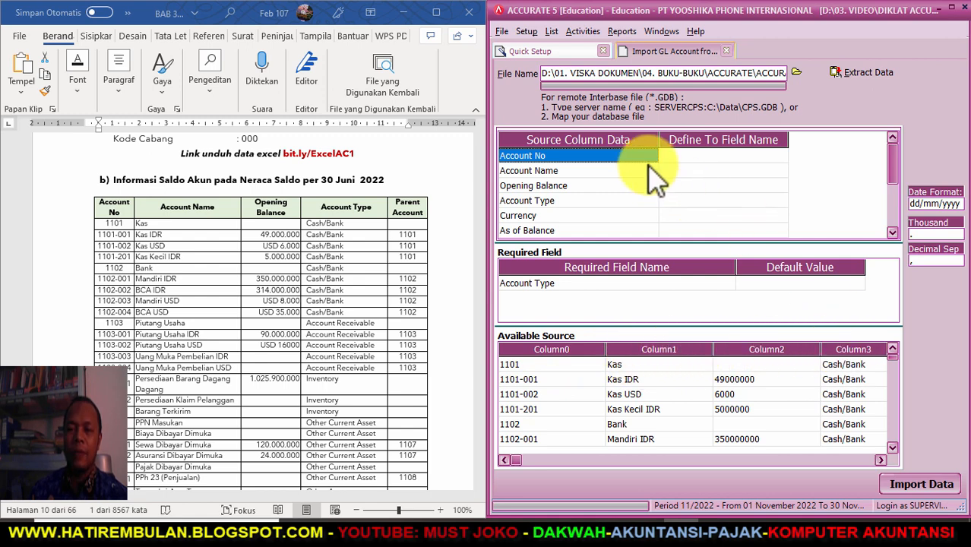
- Map the first two source columns to Account No and Account Name
{"action": "left_click", "coordinate": [710, 156]}
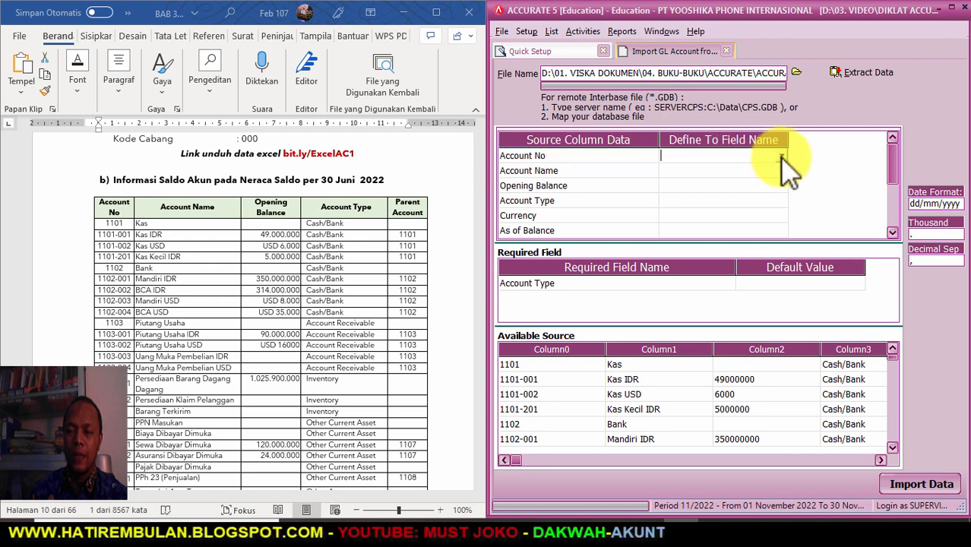
{"action": "left_click", "coordinate": [780, 156]}
{"action": "left_click", "coordinate": [713, 181]}
{"action": "left_click", "coordinate": [743, 172]}
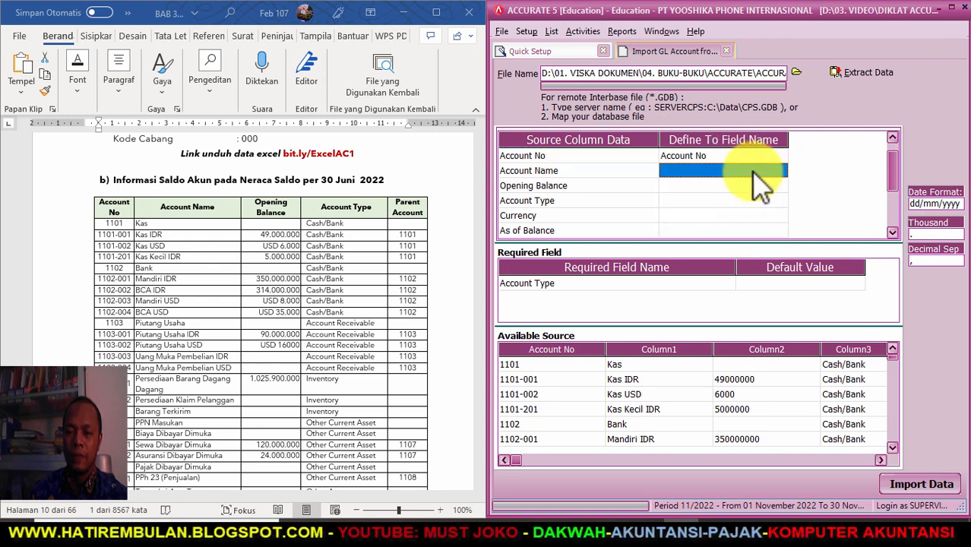
{"action": "left_click", "coordinate": [780, 170]}
{"action": "left_click", "coordinate": [722, 206]}
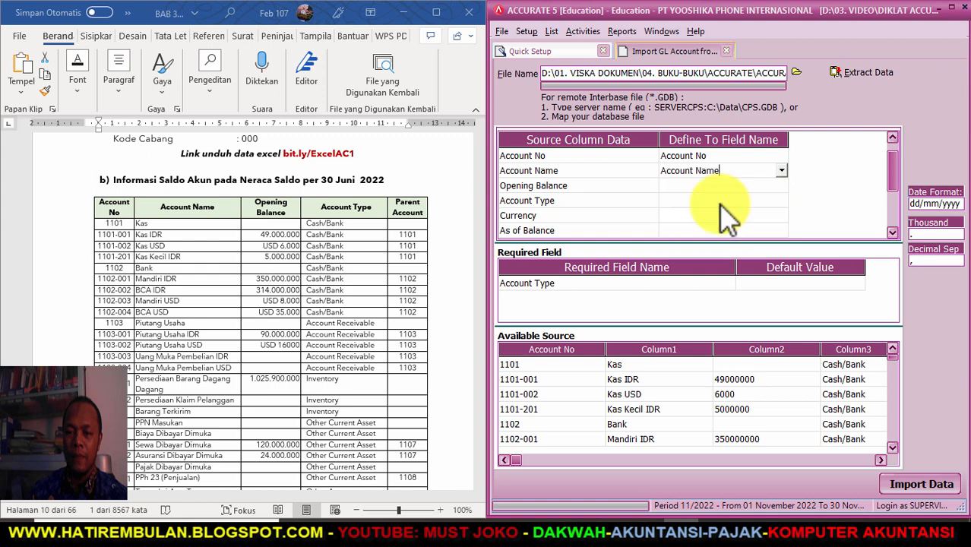
- Map the remaining columns to Opening Balance and Account Type
{"action": "left_click", "coordinate": [762, 188]}
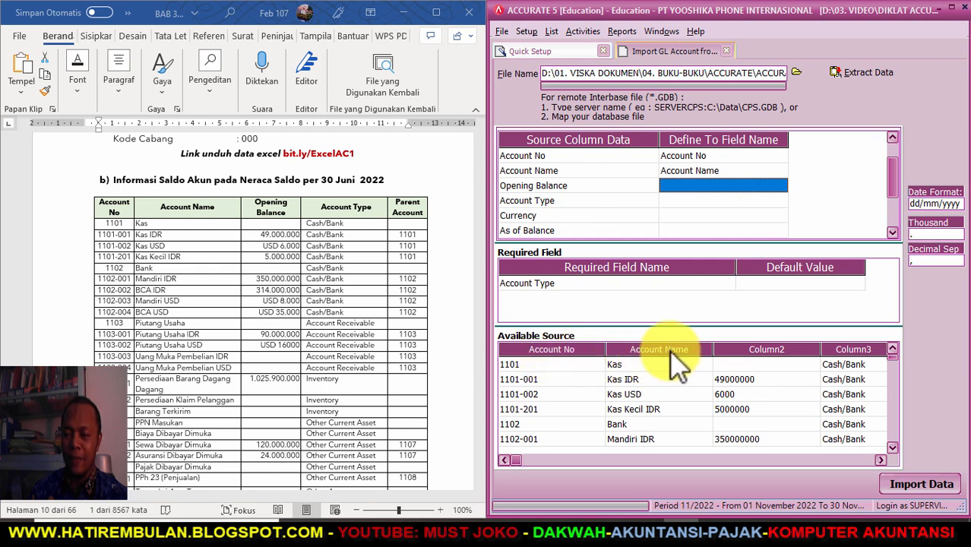
{"action": "left_click", "coordinate": [789, 187]}
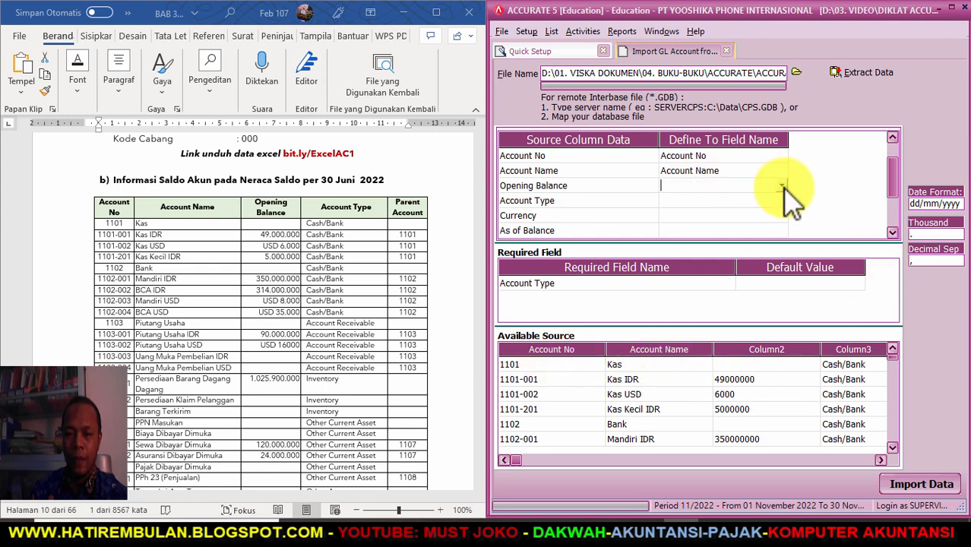
{"action": "left_click", "coordinate": [782, 186]}
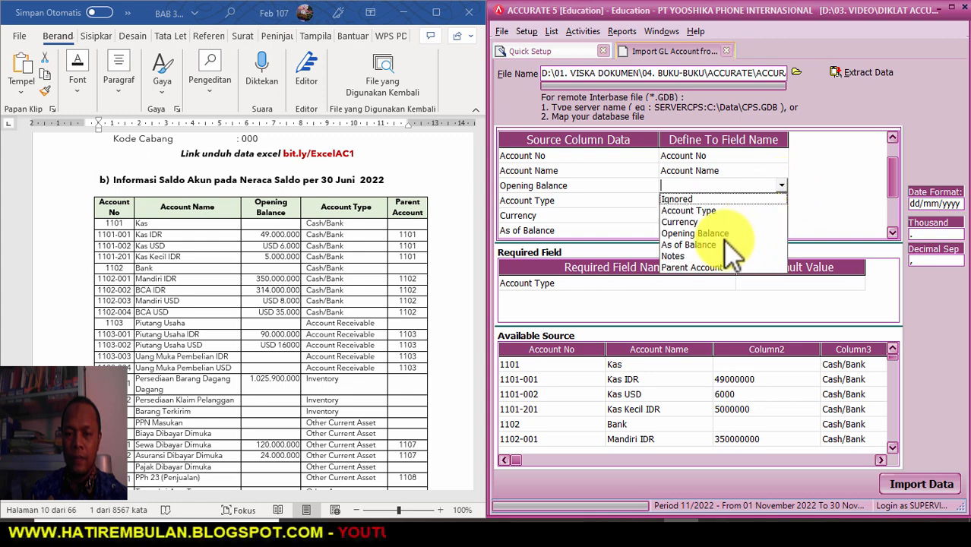
{"action": "left_click", "coordinate": [733, 234]}
{"action": "left_click", "coordinate": [767, 201]}
{"action": "left_click", "coordinate": [770, 201]}
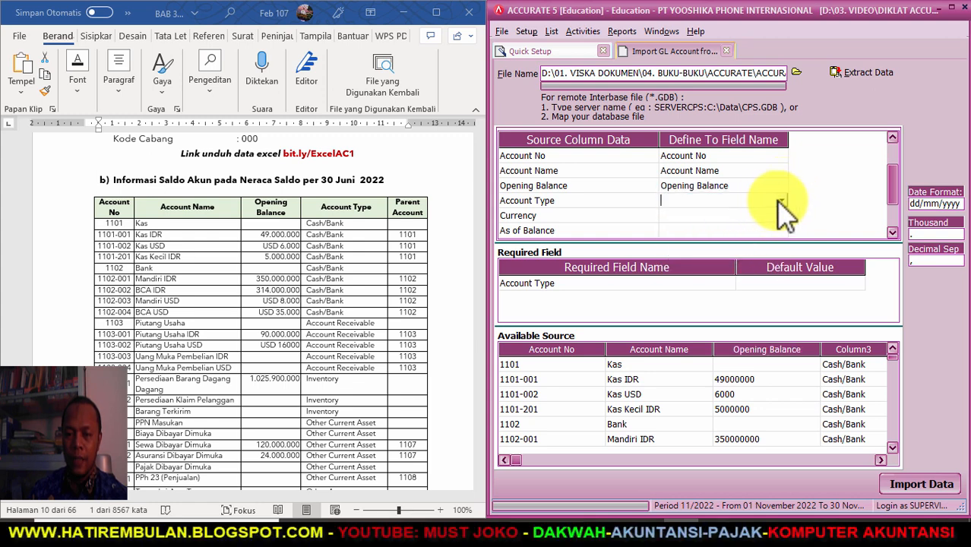
{"action": "left_click", "coordinate": [781, 200]}
{"action": "left_click", "coordinate": [722, 227]}
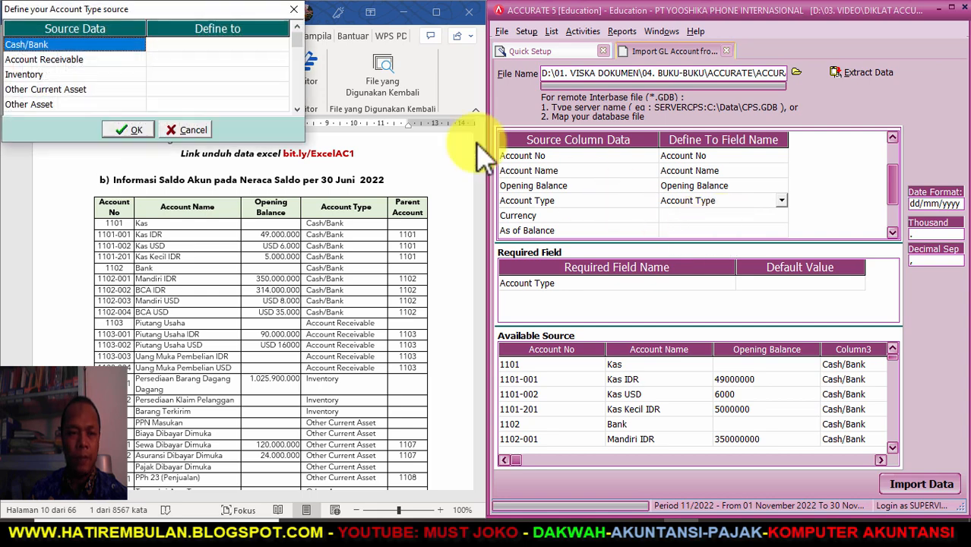
- Map source types Cash/Bank, Account Receivable and Inventory to the same account types
{"action": "left_click_drag", "start_coordinate": [228, 10], "coordinate": [495, 46]}
{"action": "left_click", "coordinate": [501, 76]}
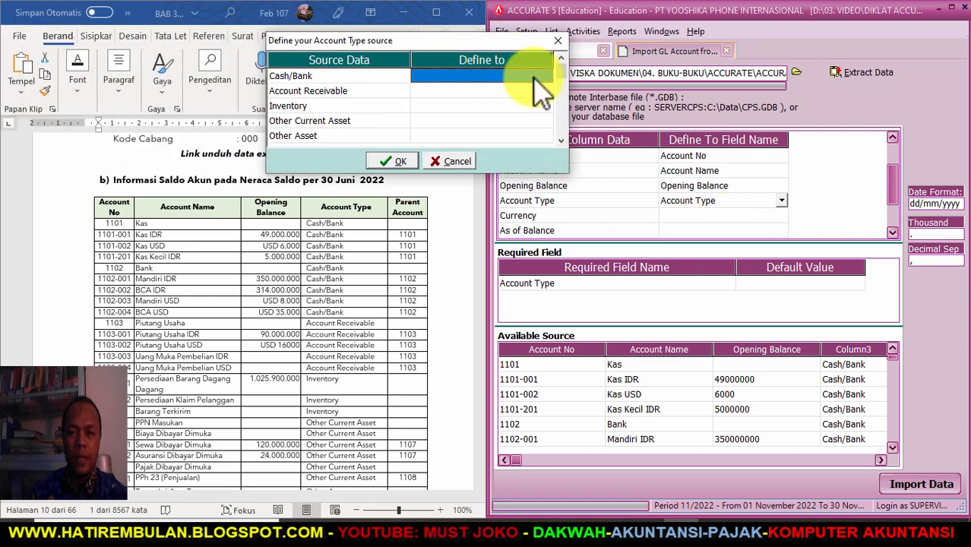
{"action": "left_click", "coordinate": [545, 74]}
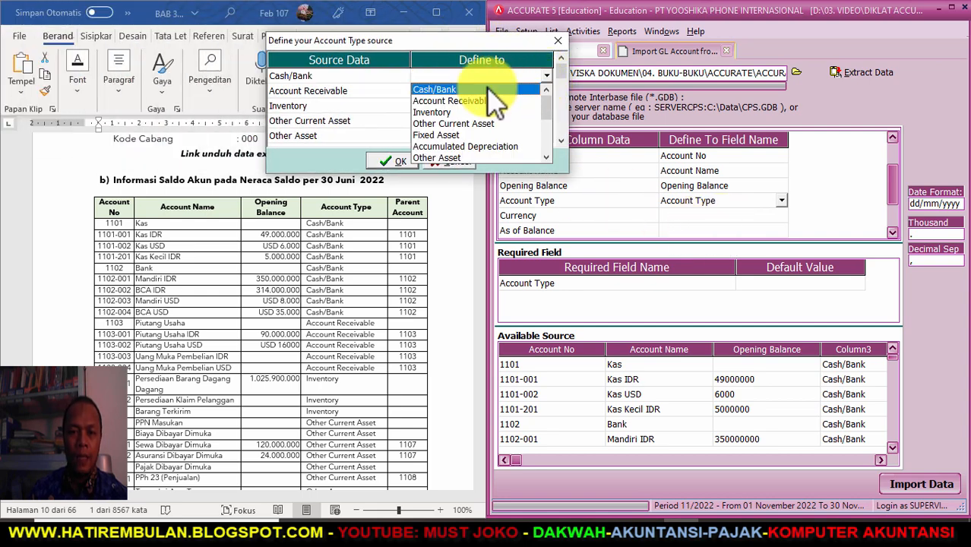
{"action": "left_click", "coordinate": [494, 89]}
{"action": "left_click", "coordinate": [530, 91]}
{"action": "left_click", "coordinate": [546, 91]}
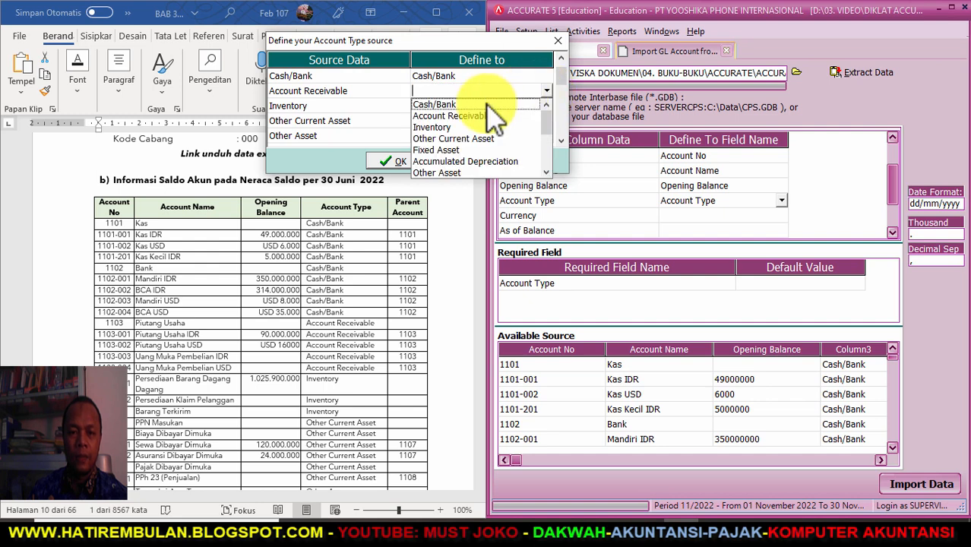
{"action": "left_click", "coordinate": [477, 117]}
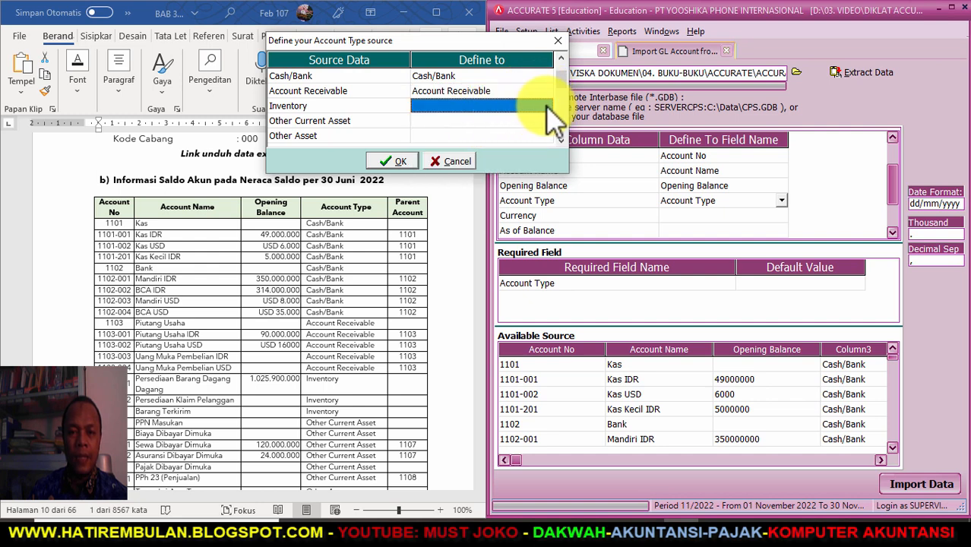
{"action": "left_click", "coordinate": [546, 107]}
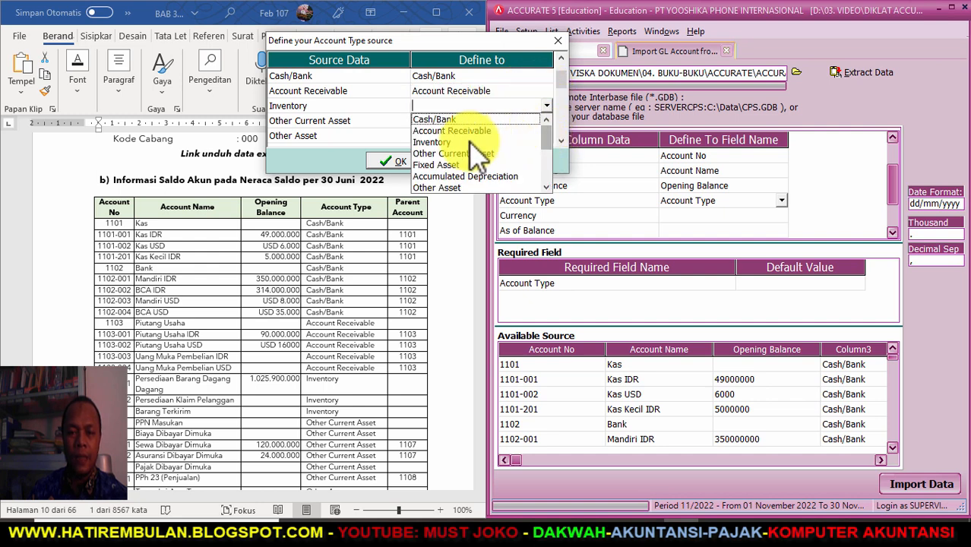
{"action": "left_click", "coordinate": [461, 141]}
- Map Other Current Asset, Other Asset and Fixed Asset to their matching types
{"action": "left_click", "coordinate": [543, 121]}
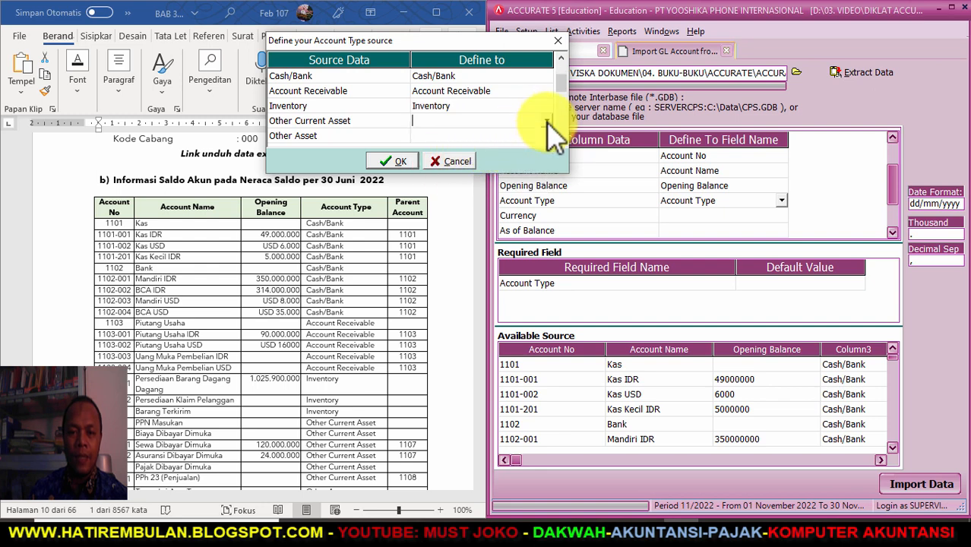
{"action": "left_click", "coordinate": [548, 121]}
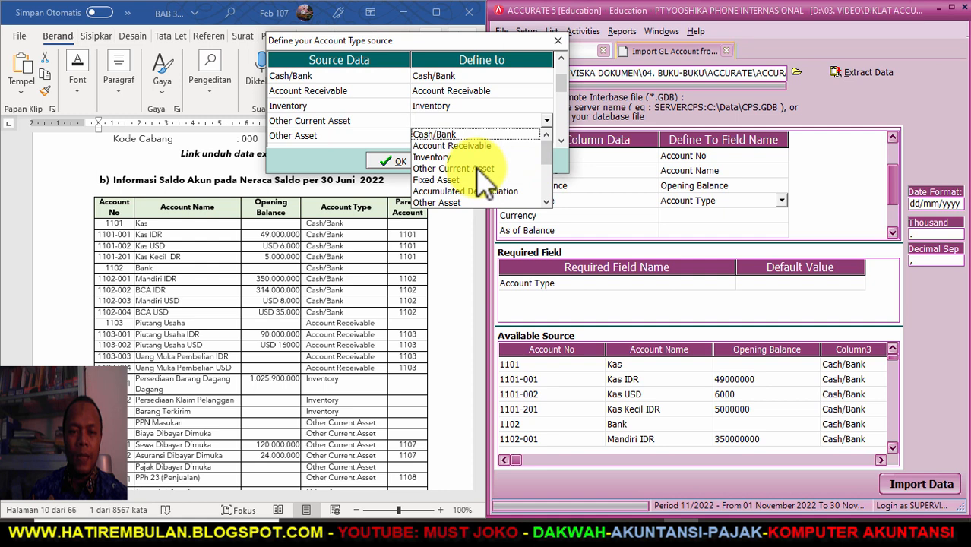
{"action": "left_click", "coordinate": [477, 168]}
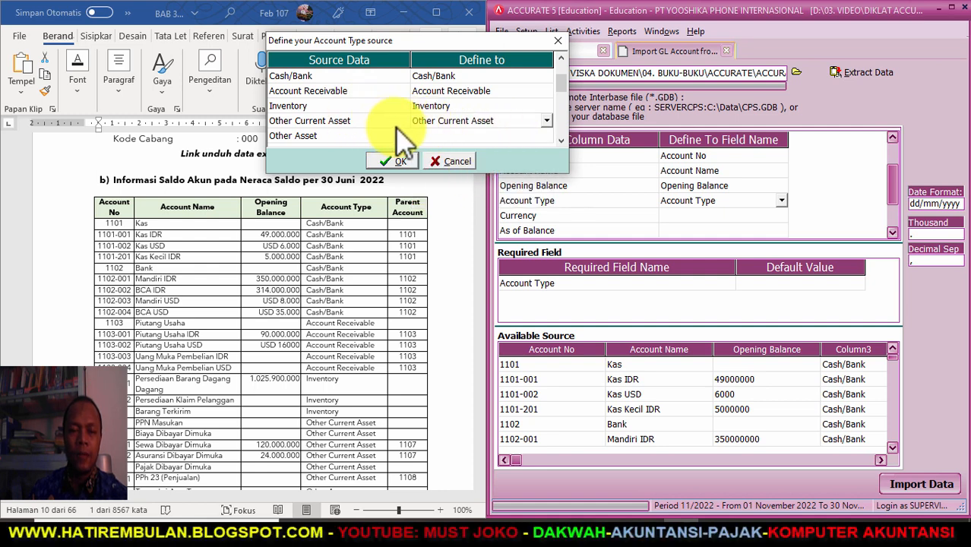
{"action": "left_click", "coordinate": [501, 136]}
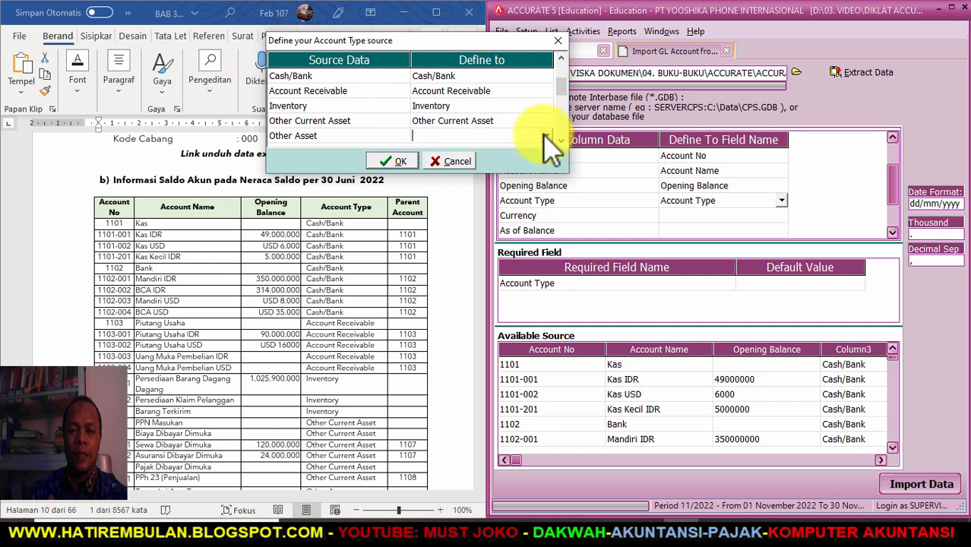
{"action": "left_click", "coordinate": [546, 135]}
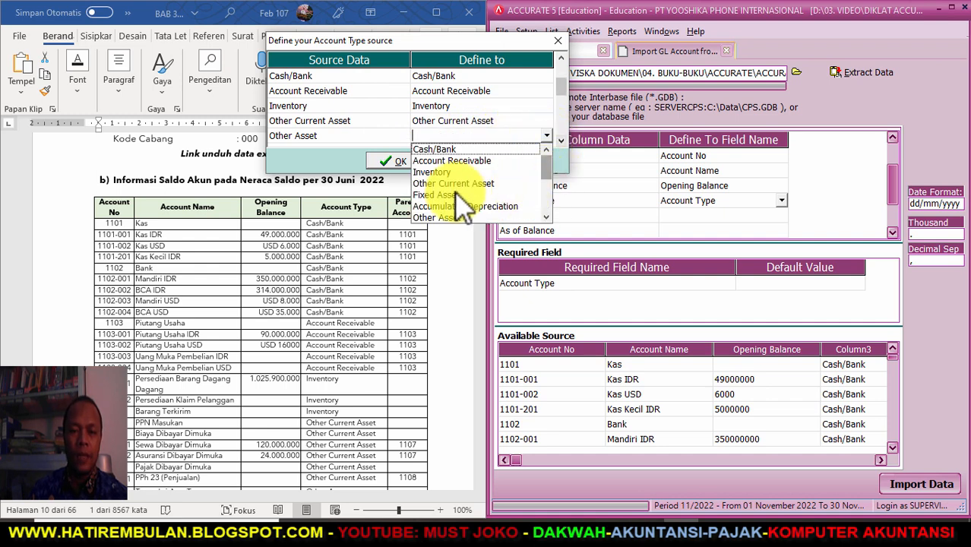
{"action": "left_click", "coordinate": [447, 219]}
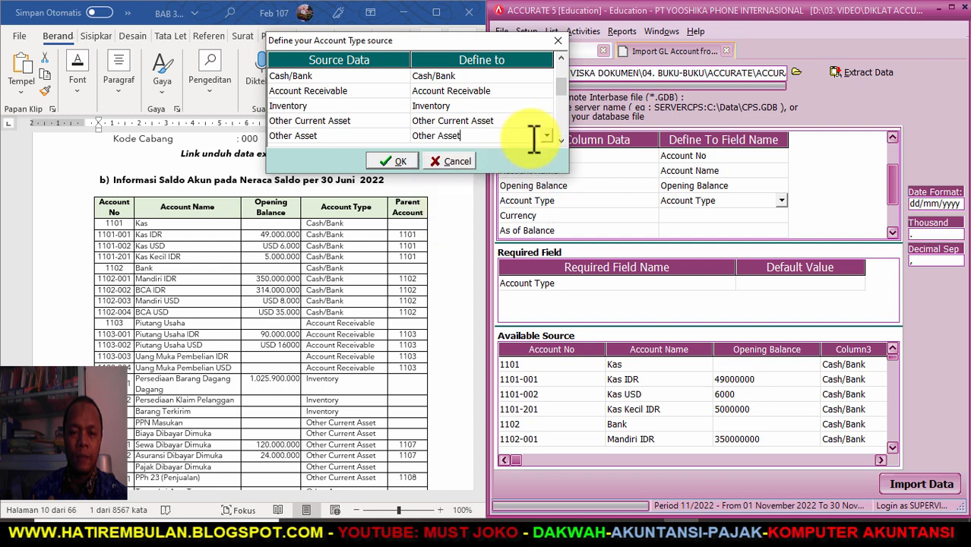
{"action": "left_click", "coordinate": [560, 142]}
{"action": "left_click", "coordinate": [561, 142]}
{"action": "left_click", "coordinate": [560, 142]}
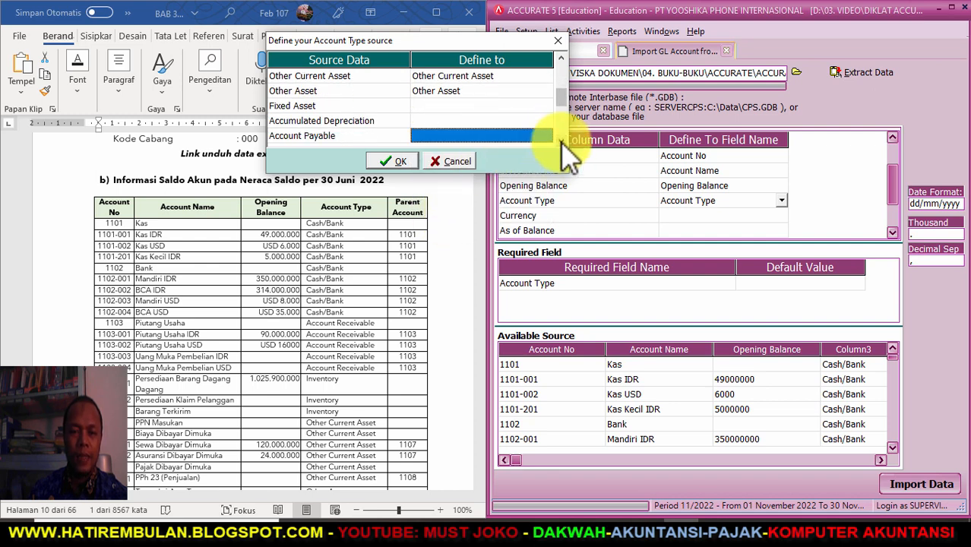
{"action": "left_click", "coordinate": [540, 106]}
{"action": "left_click", "coordinate": [551, 108]}
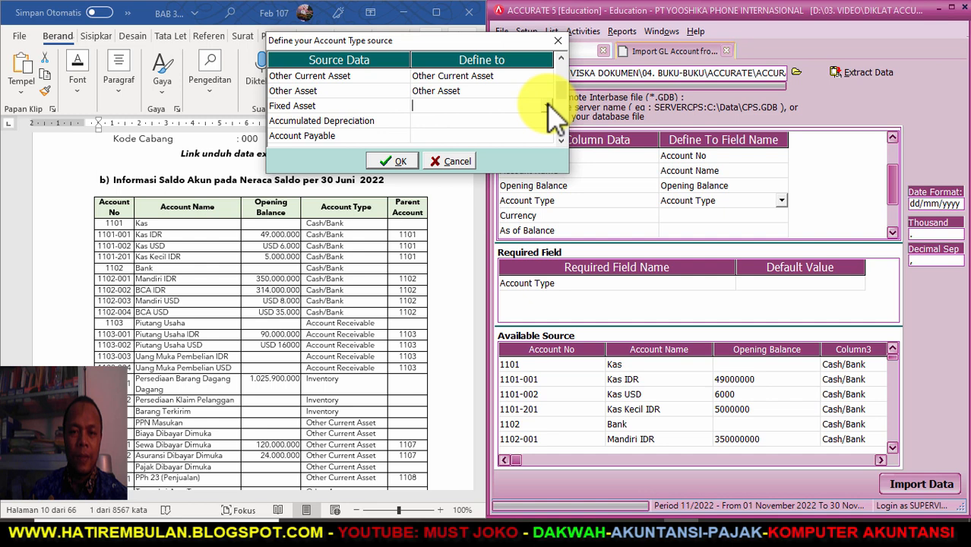
{"action": "left_click", "coordinate": [547, 107]}
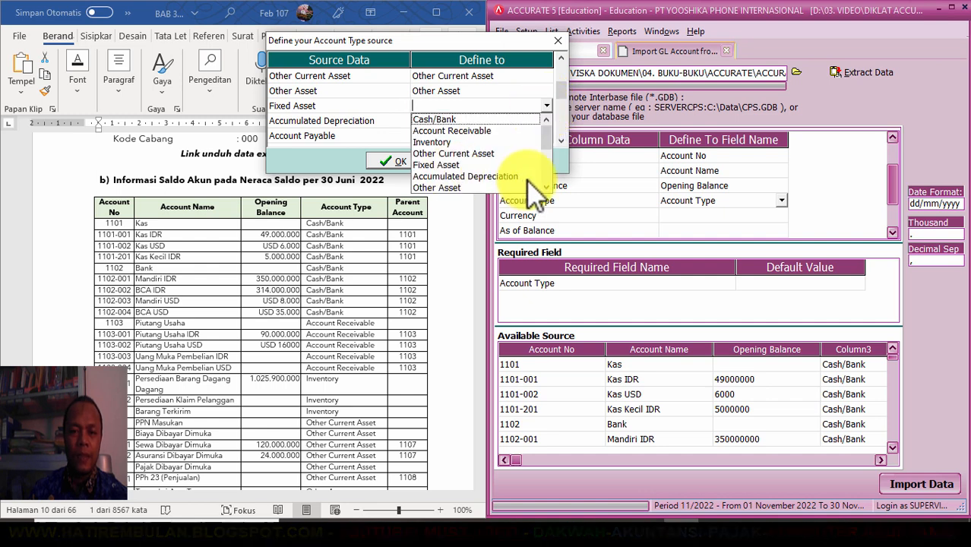
{"action": "left_click", "coordinate": [449, 165]}
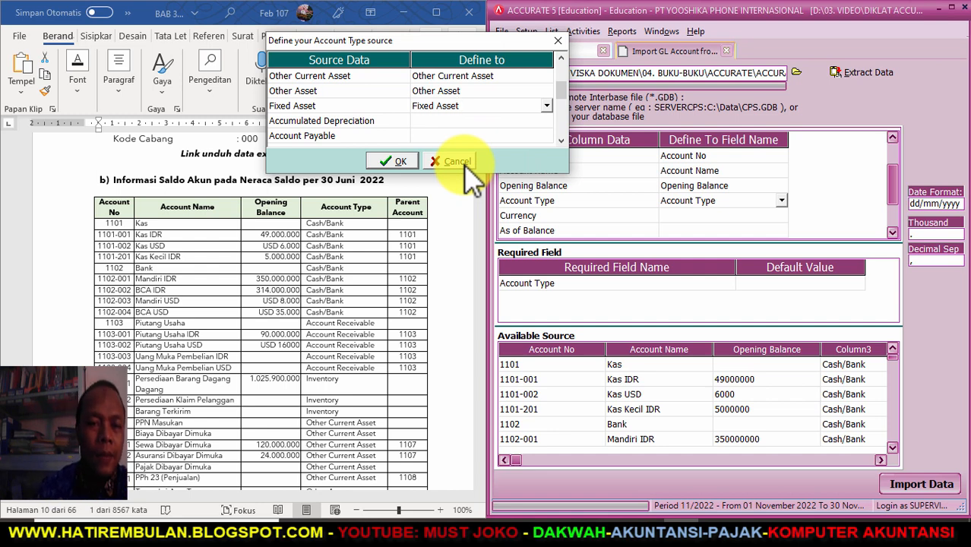
- Map Accumulated Depreciation and Account Payable to their matching types
{"action": "left_click", "coordinate": [544, 122]}
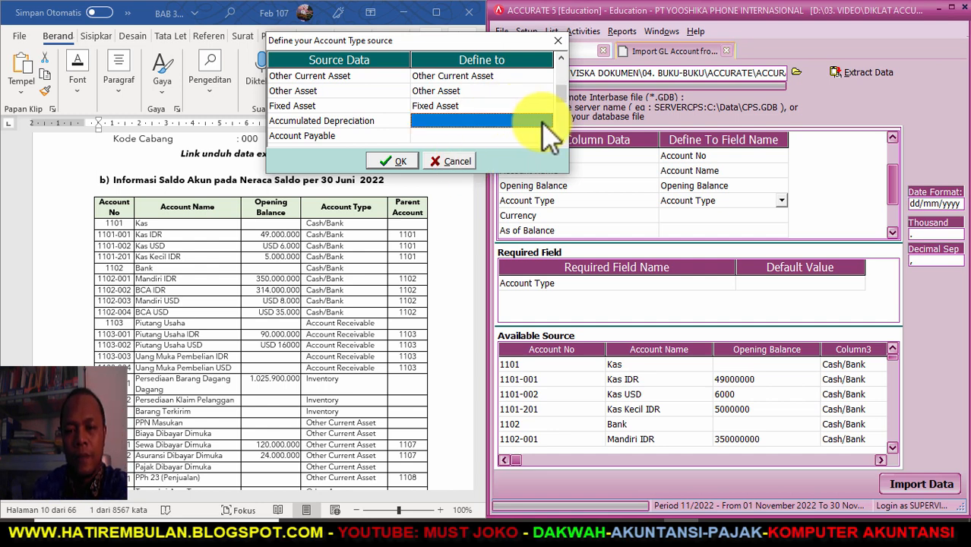
{"action": "left_click", "coordinate": [547, 121]}
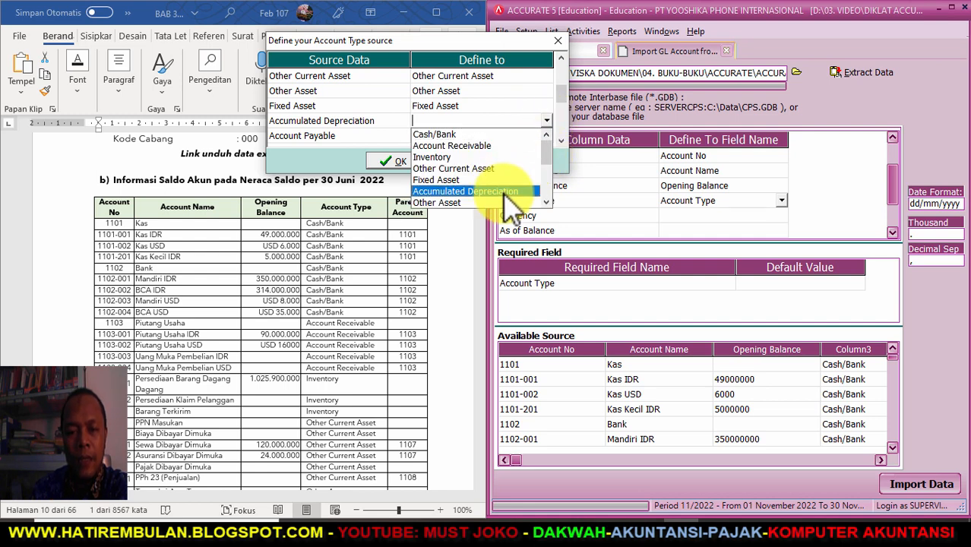
{"action": "left_click", "coordinate": [513, 190]}
{"action": "left_click", "coordinate": [529, 136]}
{"action": "left_click", "coordinate": [548, 138]}
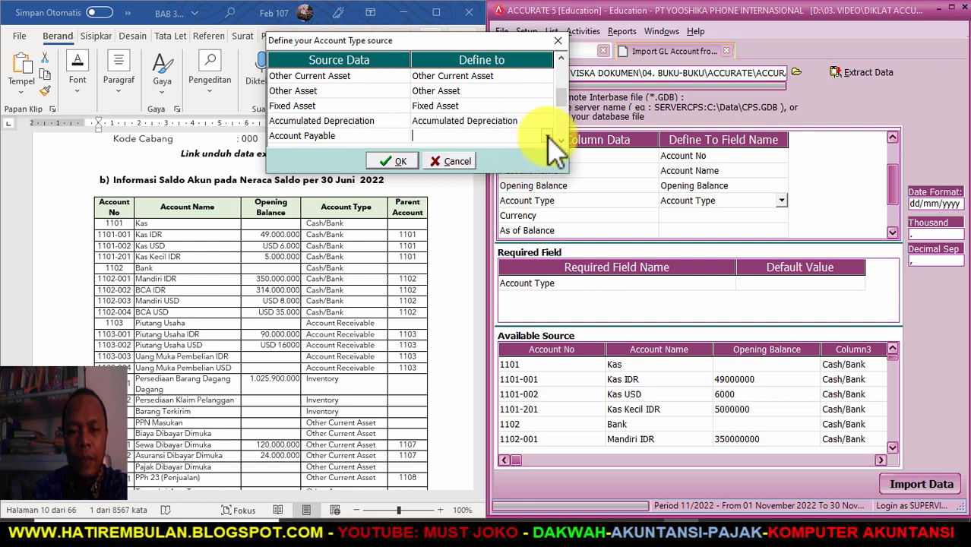
{"action": "left_click", "coordinate": [547, 137]}
{"action": "scroll", "coordinate": [492, 174], "scroll_direction": "down", "scroll_amount": 2}
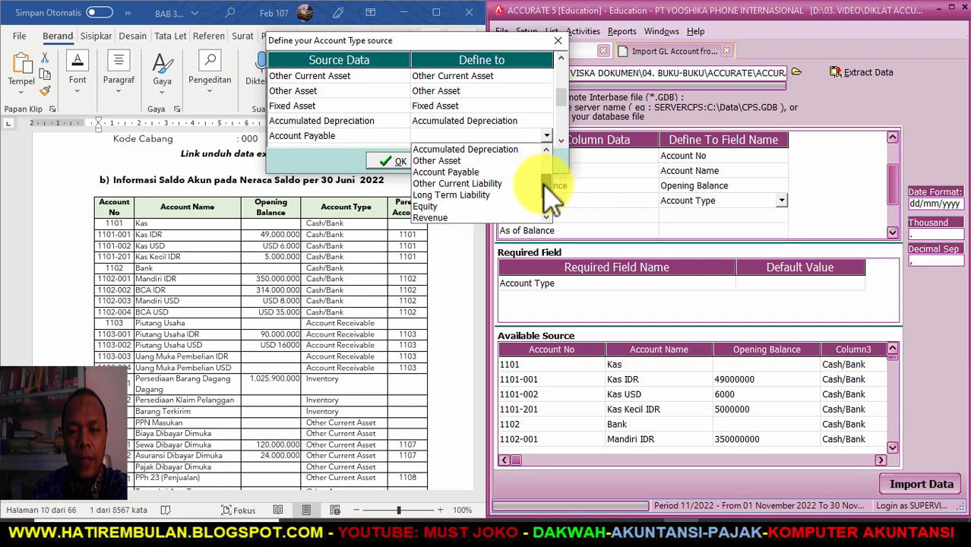
{"action": "left_click", "coordinate": [485, 161]}
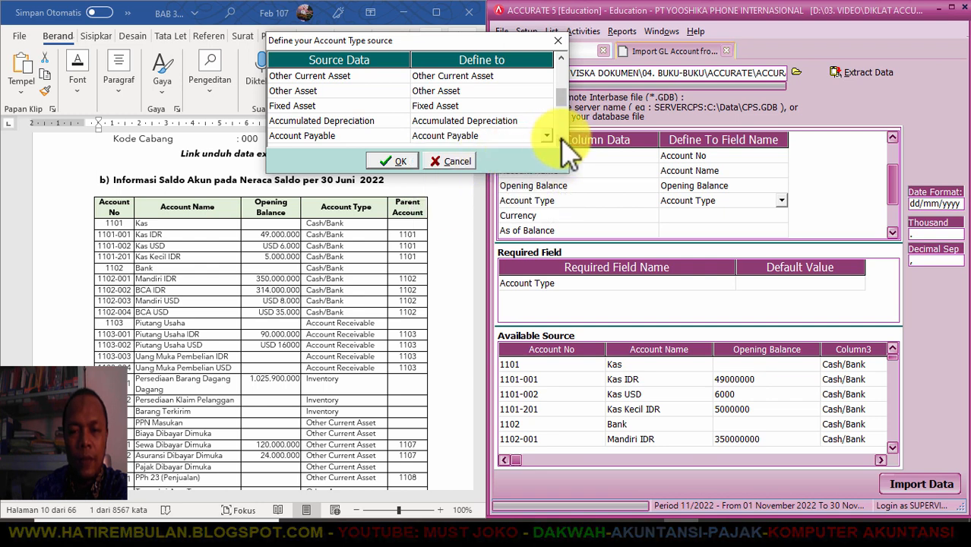
{"action": "left_click", "coordinate": [561, 141]}
{"action": "left_click", "coordinate": [560, 140]}
{"action": "left_click", "coordinate": [561, 140]}
{"action": "left_click", "coordinate": [561, 141]}
- Map Other Current Liability, Long Term Liability and Equity to their matching types
{"action": "left_click", "coordinate": [543, 91]}
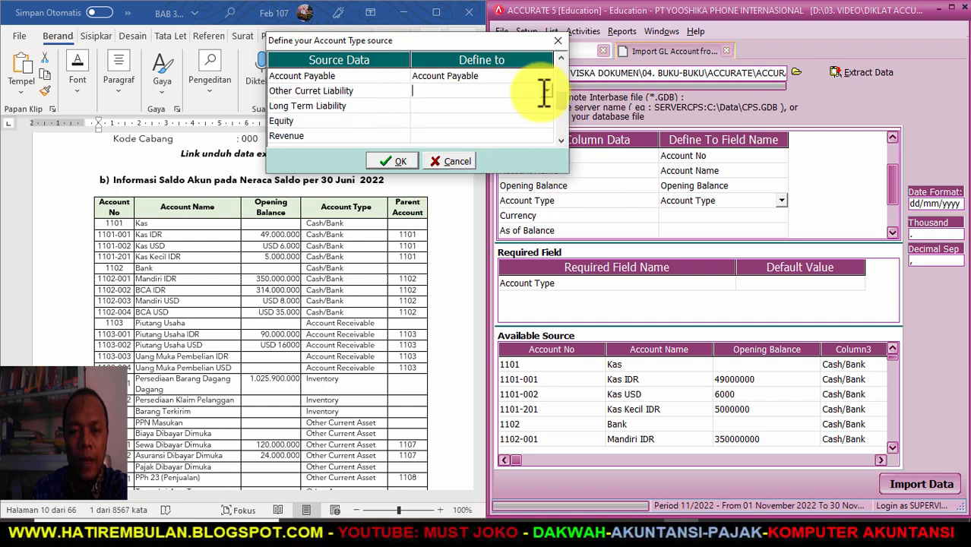
{"action": "left_click", "coordinate": [547, 90]}
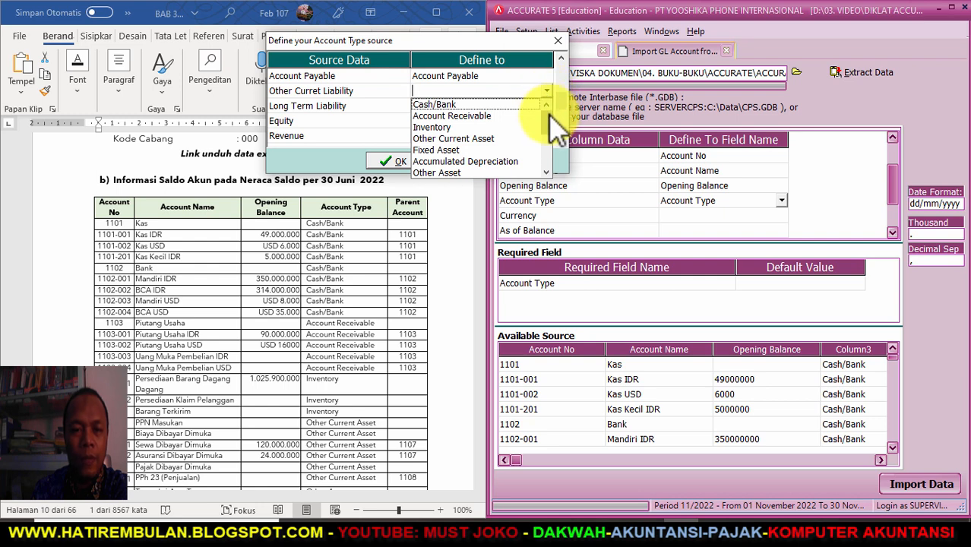
{"action": "left_click", "coordinate": [546, 172]}
{"action": "left_click", "coordinate": [547, 172]}
{"action": "left_click", "coordinate": [546, 173]}
{"action": "left_click", "coordinate": [496, 161]}
{"action": "left_click", "coordinate": [540, 105]}
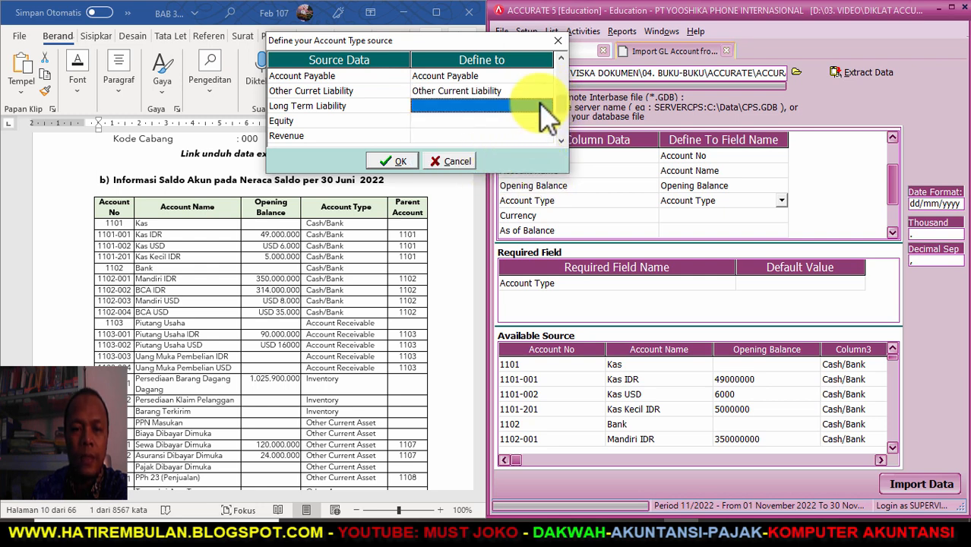
{"action": "left_click", "coordinate": [548, 106]}
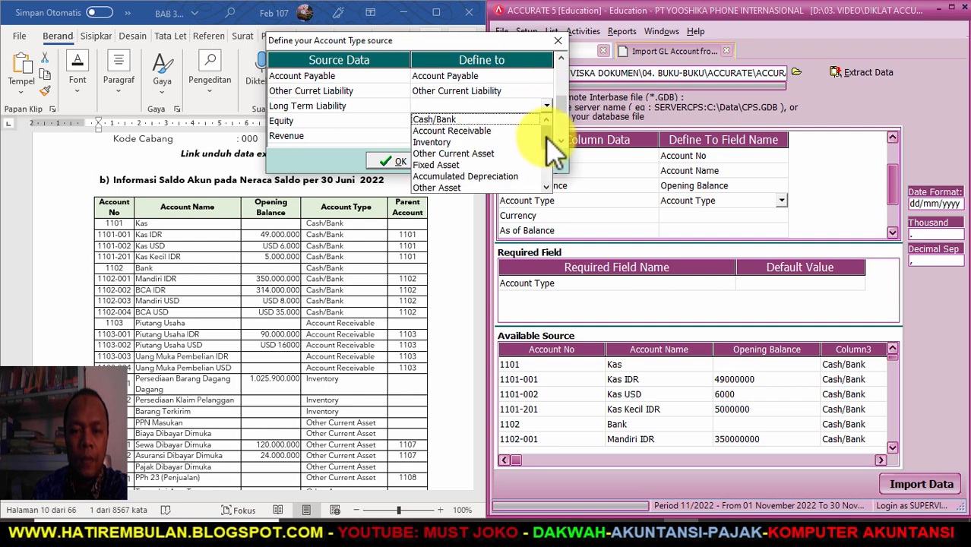
{"action": "left_click_drag", "start_coordinate": [546, 138], "coordinate": [547, 164]}
{"action": "left_click", "coordinate": [477, 131]}
{"action": "left_click", "coordinate": [514, 123]}
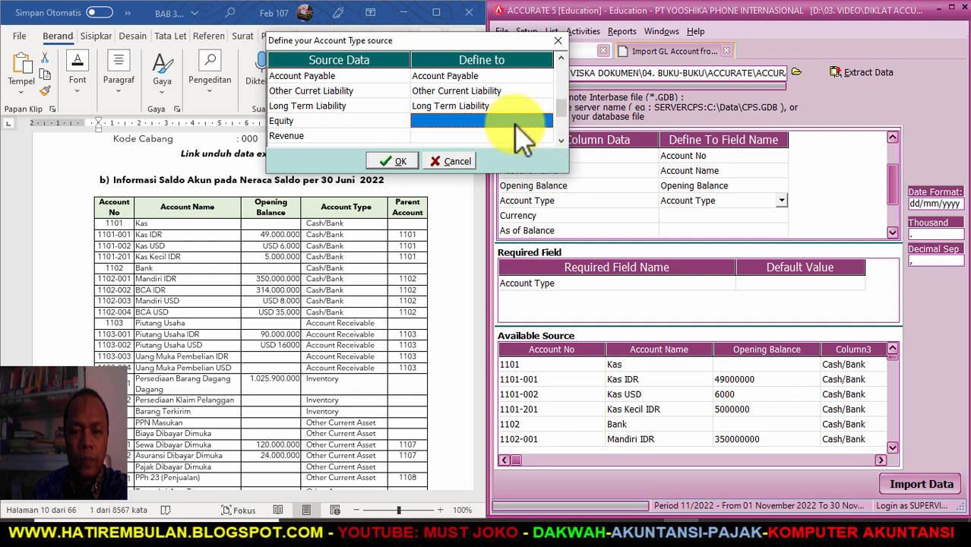
{"action": "left_click", "coordinate": [546, 121]}
{"action": "left_click_drag", "start_coordinate": [548, 148], "coordinate": [547, 166]}
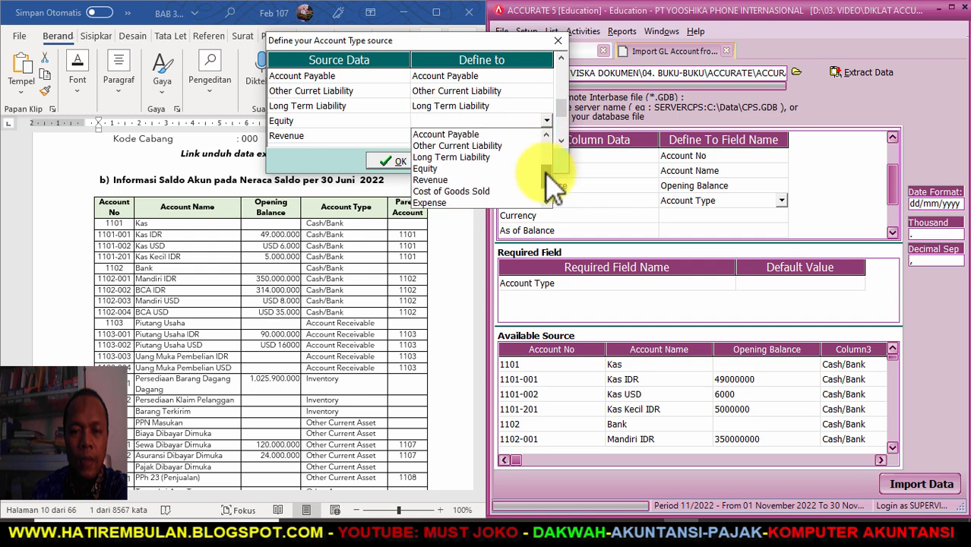
{"action": "left_click", "coordinate": [463, 167]}
- Map Revenue to Revenue and Cost of Good Sold to Cost of Goods Sold
{"action": "left_click", "coordinate": [520, 137]}
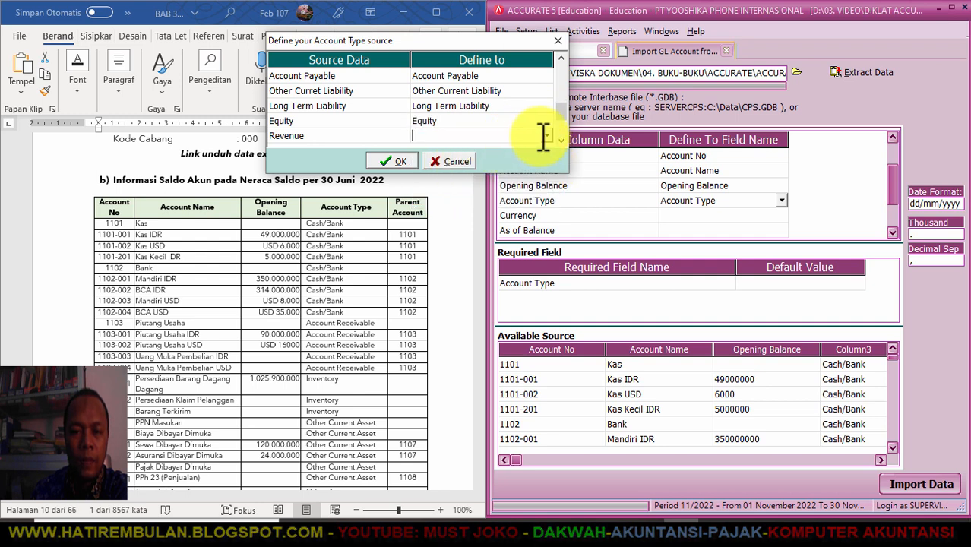
{"action": "left_click", "coordinate": [544, 135]}
{"action": "left_click_drag", "start_coordinate": [547, 152], "coordinate": [549, 202]}
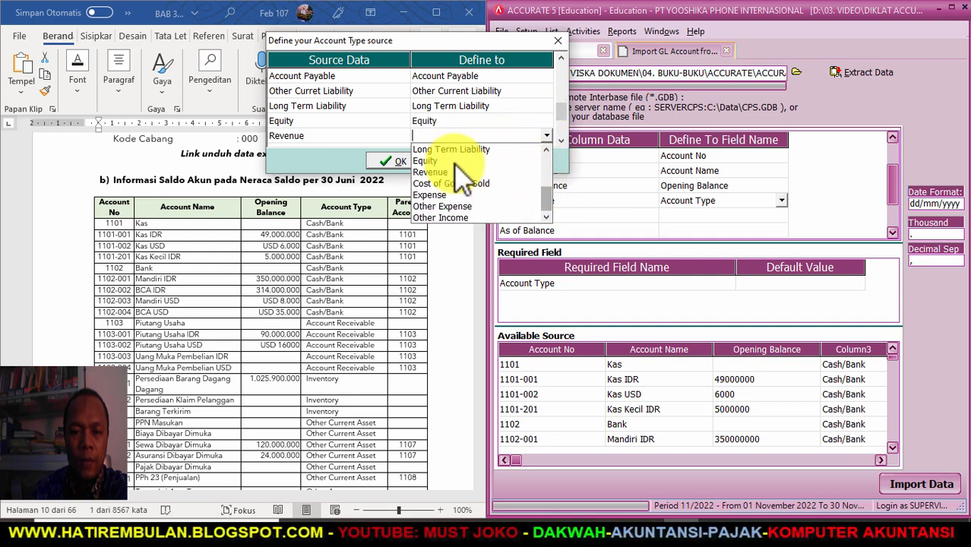
{"action": "left_click", "coordinate": [449, 172]}
{"action": "left_click", "coordinate": [560, 139]}
{"action": "left_click", "coordinate": [560, 140]}
{"action": "left_click", "coordinate": [561, 140]}
{"action": "left_click", "coordinate": [561, 140]}
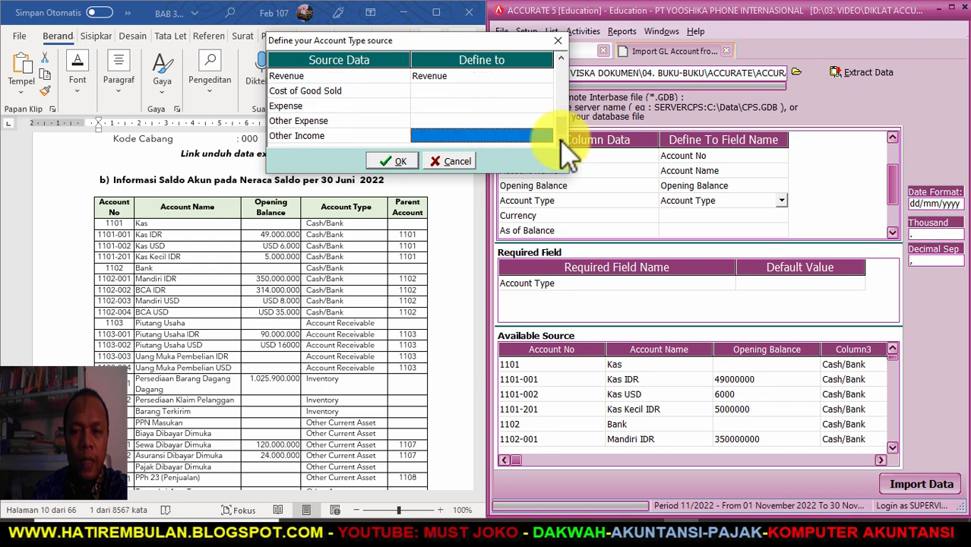
{"action": "left_click", "coordinate": [531, 91]}
{"action": "left_click", "coordinate": [542, 90]}
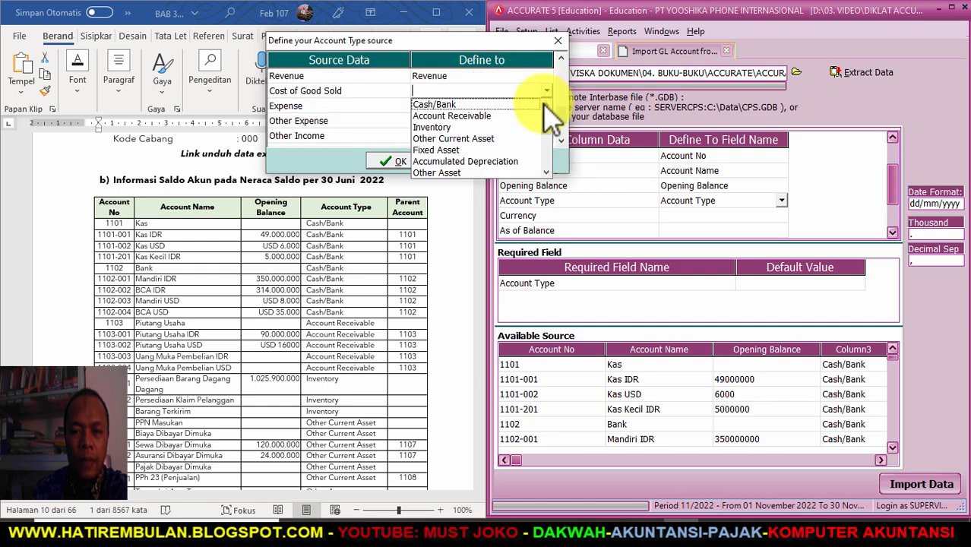
{"action": "scroll", "coordinate": [548, 140], "scroll_direction": "down", "scroll_amount": 9}
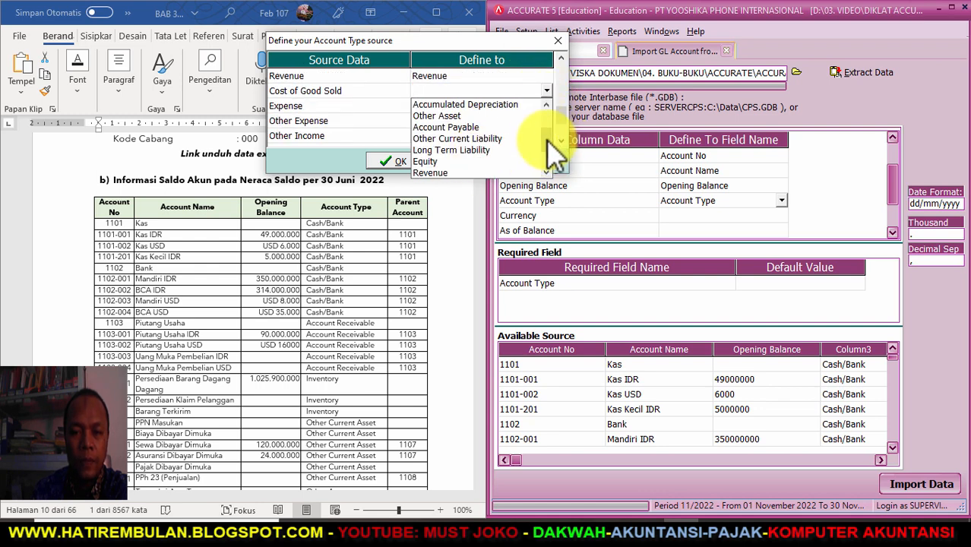
{"action": "left_click", "coordinate": [483, 145]}
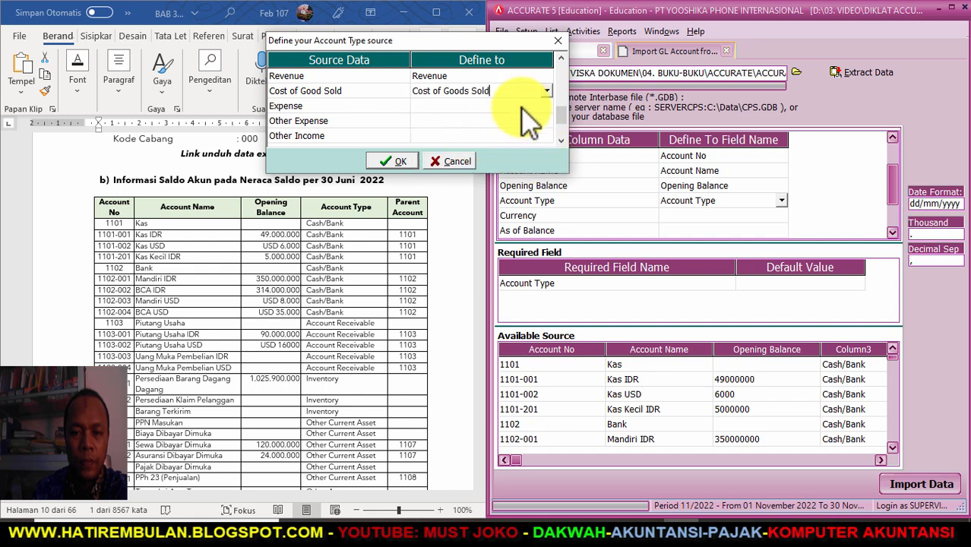
- Map Expense, Other Expense and Other Income to their identical account types
{"action": "left_click", "coordinate": [546, 107]}
{"action": "scroll", "coordinate": [547, 131], "scroll_direction": "down", "scroll_amount": 5}
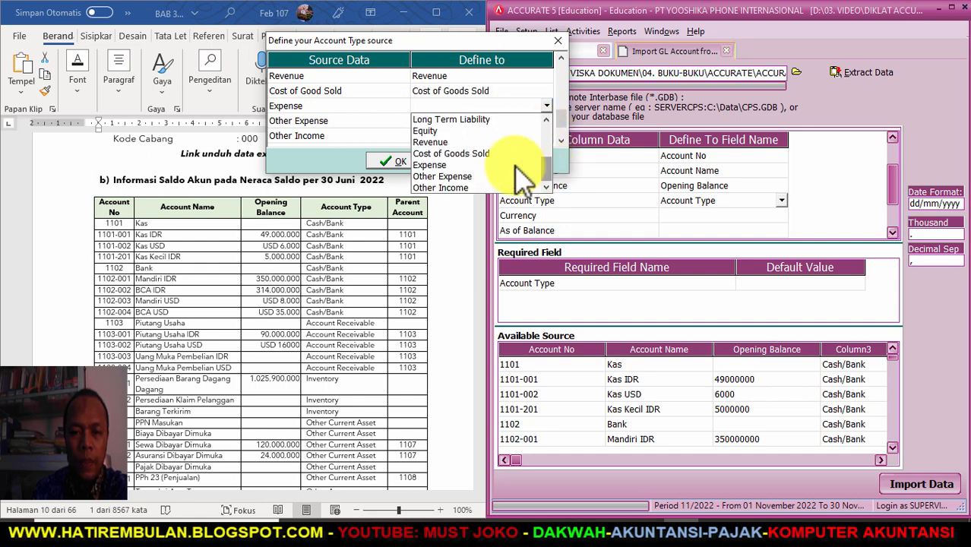
{"action": "left_click", "coordinate": [524, 161]}
{"action": "left_click", "coordinate": [524, 121]}
{"action": "left_click", "coordinate": [547, 122]}
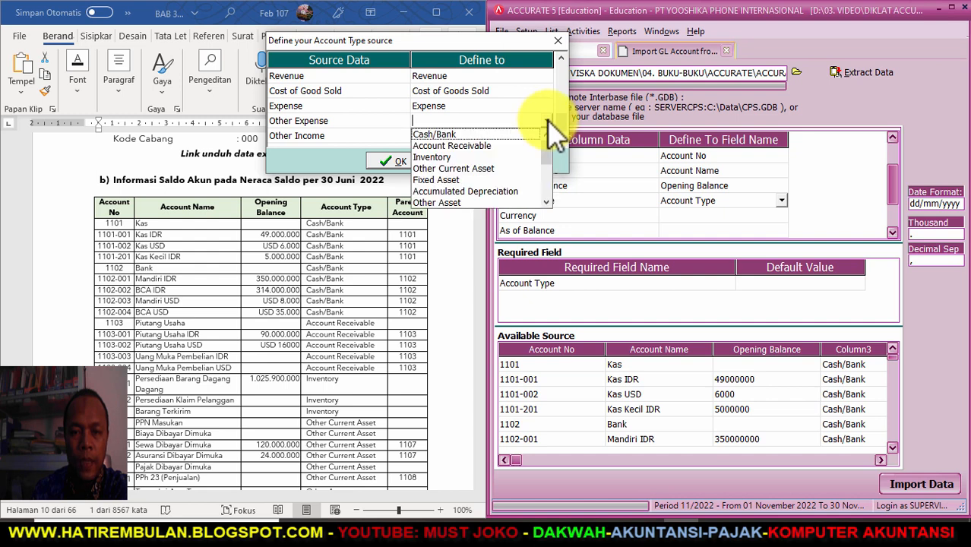
{"action": "scroll", "coordinate": [545, 152], "scroll_direction": "down", "scroll_amount": 5}
{"action": "left_click", "coordinate": [532, 191]}
{"action": "left_click", "coordinate": [524, 136]}
{"action": "left_click", "coordinate": [547, 135]}
{"action": "scroll", "coordinate": [547, 182], "scroll_direction": "down", "scroll_amount": 5}
{"action": "left_click", "coordinate": [478, 218]}
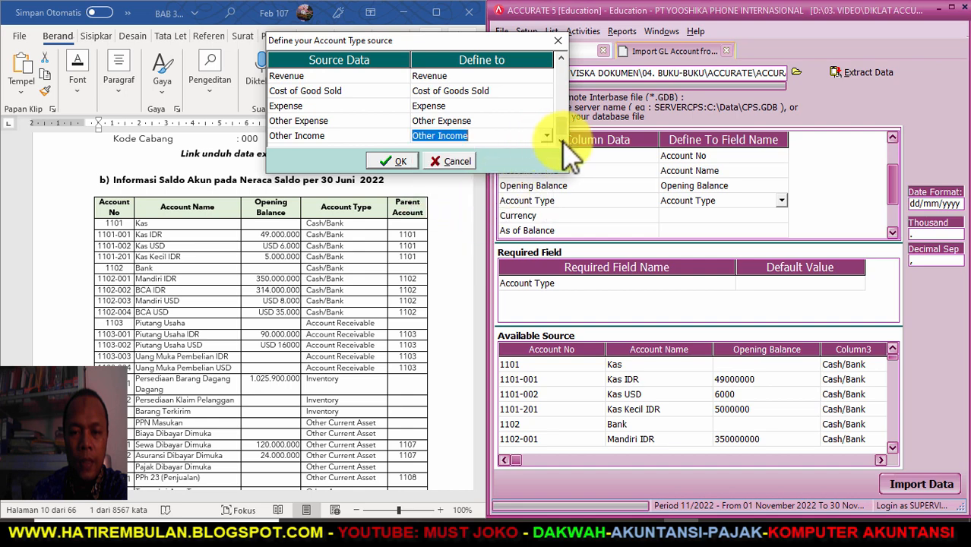
- Confirm the account type mapping and map the Currency column to the Currency field
{"action": "left_click", "coordinate": [395, 161]}
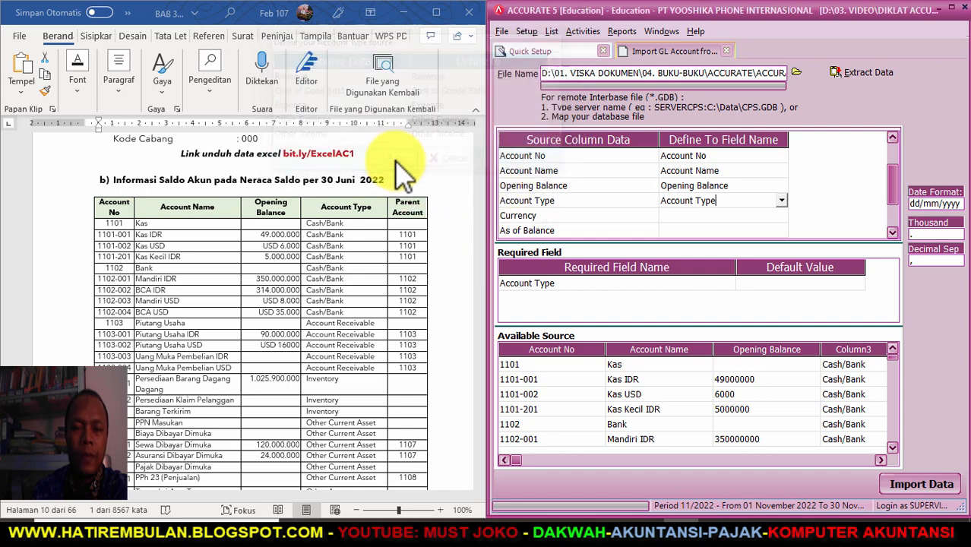
{"action": "left_click", "coordinate": [704, 215]}
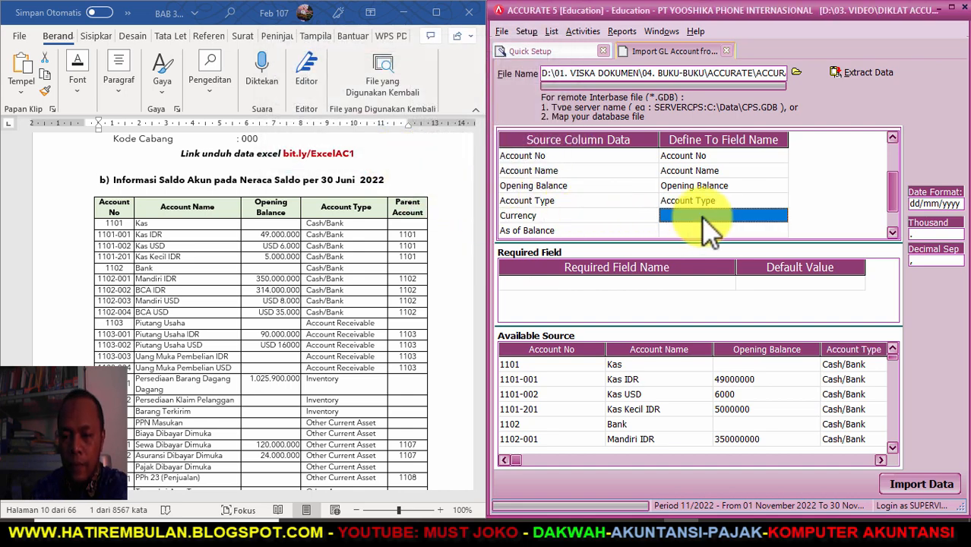
{"action": "left_click", "coordinate": [782, 216]}
{"action": "left_click", "coordinate": [781, 215]}
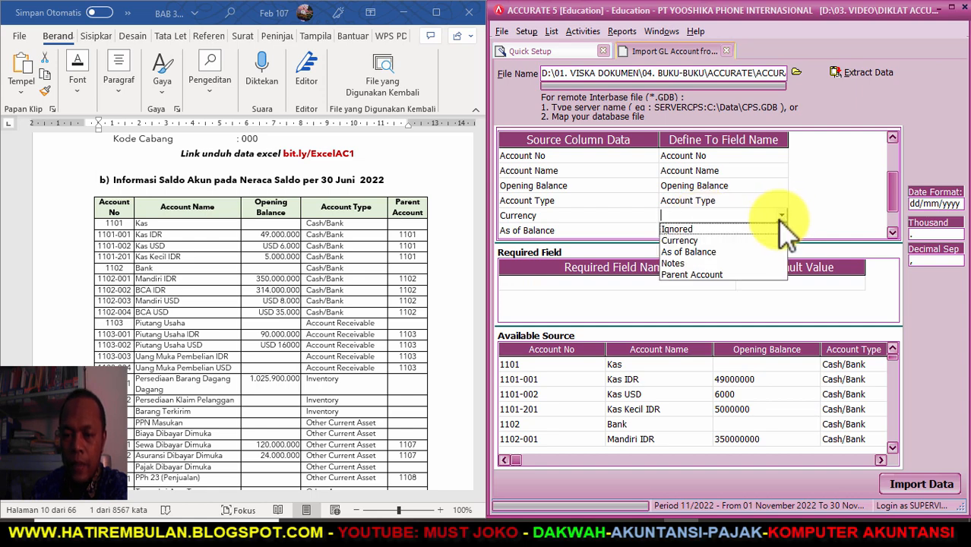
{"action": "left_click", "coordinate": [710, 241]}
{"action": "left_click_drag", "start_coordinate": [162, 12], "coordinate": [528, 66]}
- Map currency Rupiah to Rupiah and Dollar to Dollar USA, then confirm
{"action": "left_click", "coordinate": [566, 112]}
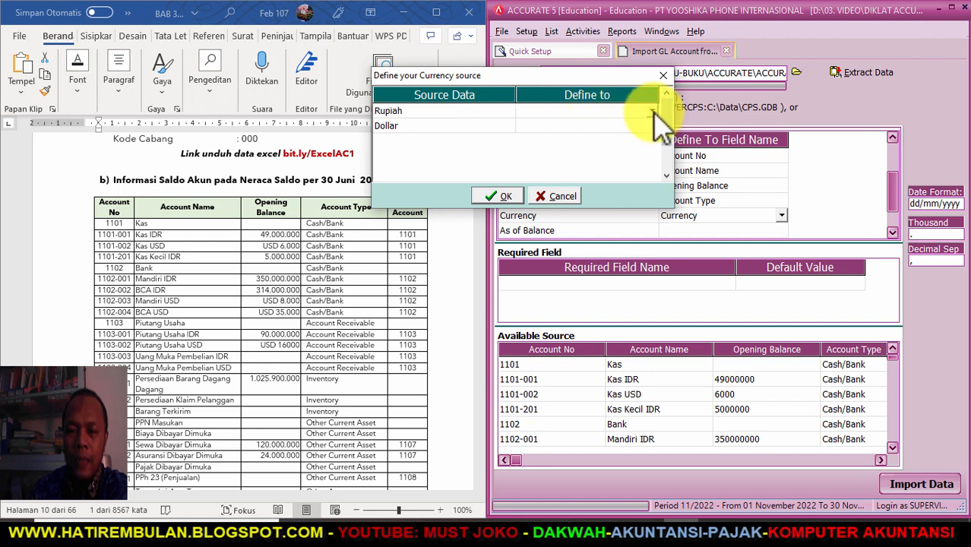
{"action": "left_click", "coordinate": [652, 111]}
{"action": "left_click", "coordinate": [566, 126]}
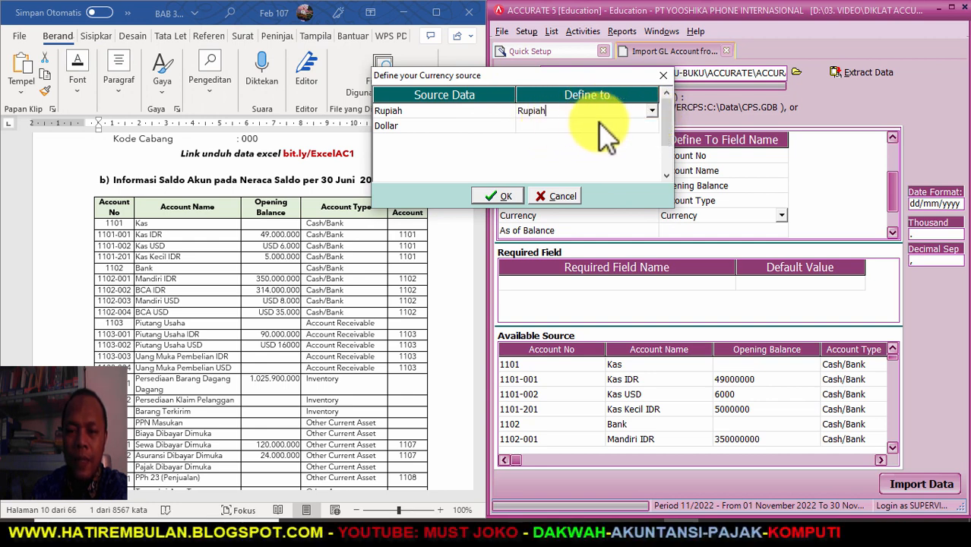
{"action": "left_click", "coordinate": [617, 125]}
{"action": "left_click", "coordinate": [648, 126]}
{"action": "left_click", "coordinate": [652, 126]}
{"action": "left_click", "coordinate": [577, 147]}
{"action": "left_click", "coordinate": [500, 196]}
- Map the As of Balance and Parent Account columns to their matching fields
{"action": "left_click", "coordinate": [787, 230]}
{"action": "left_click", "coordinate": [786, 230]}
{"action": "left_click", "coordinate": [782, 230]}
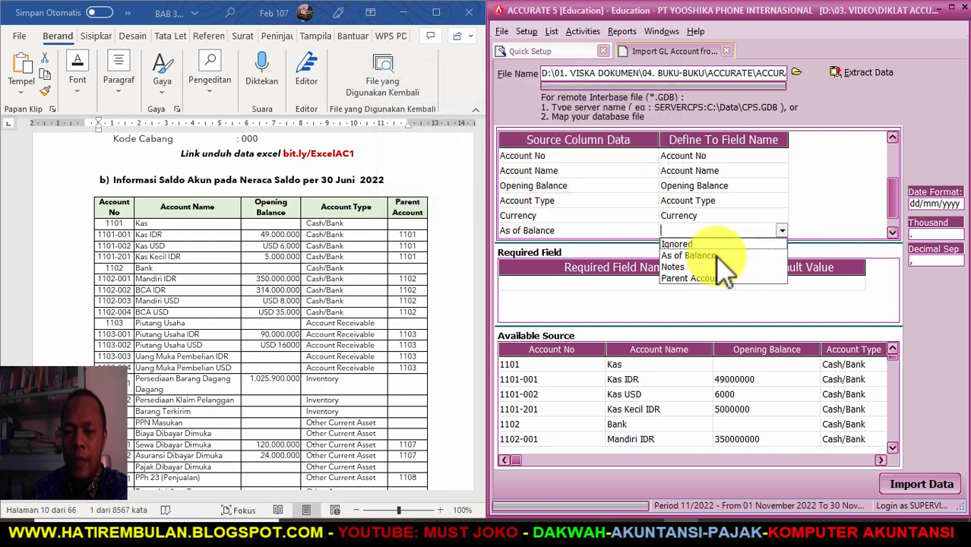
{"action": "left_click", "coordinate": [714, 256]}
{"action": "left_click", "coordinate": [891, 232]}
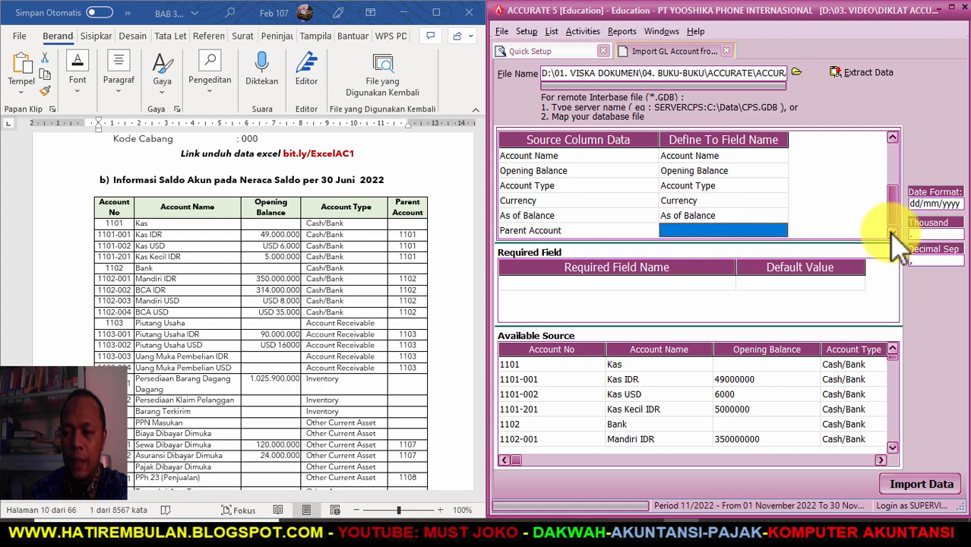
{"action": "left_click", "coordinate": [782, 231]}
{"action": "left_click", "coordinate": [782, 231]}
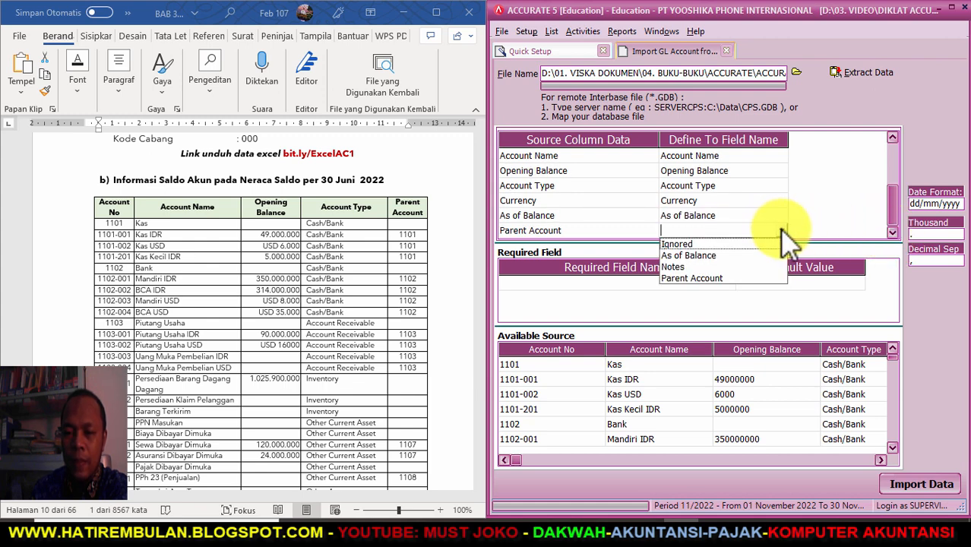
{"action": "left_click", "coordinate": [692, 278]}
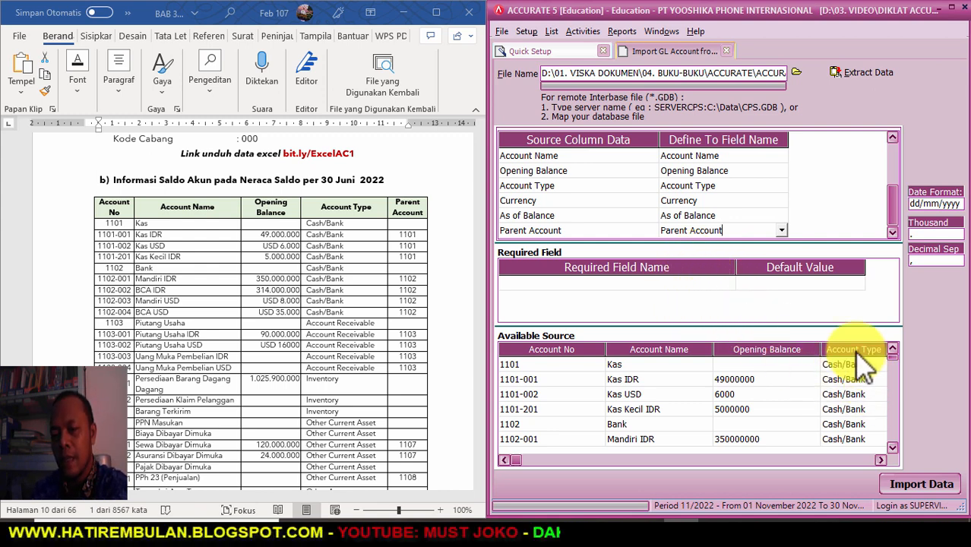
{"action": "left_click", "coordinate": [894, 138]}
{"action": "left_click", "coordinate": [892, 233]}
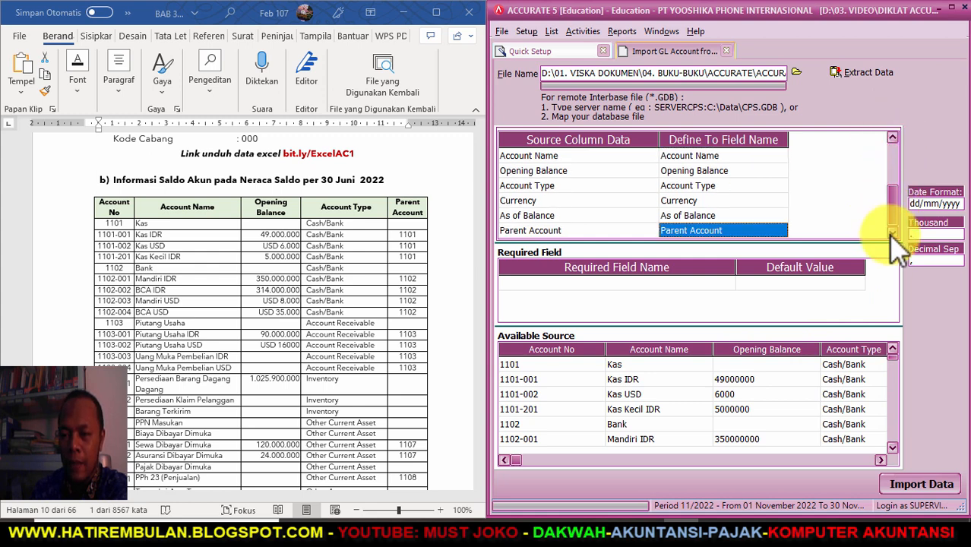
{"action": "left_click", "coordinate": [880, 459]}
{"action": "left_click", "coordinate": [881, 460]}
{"action": "left_click", "coordinate": [881, 459]}
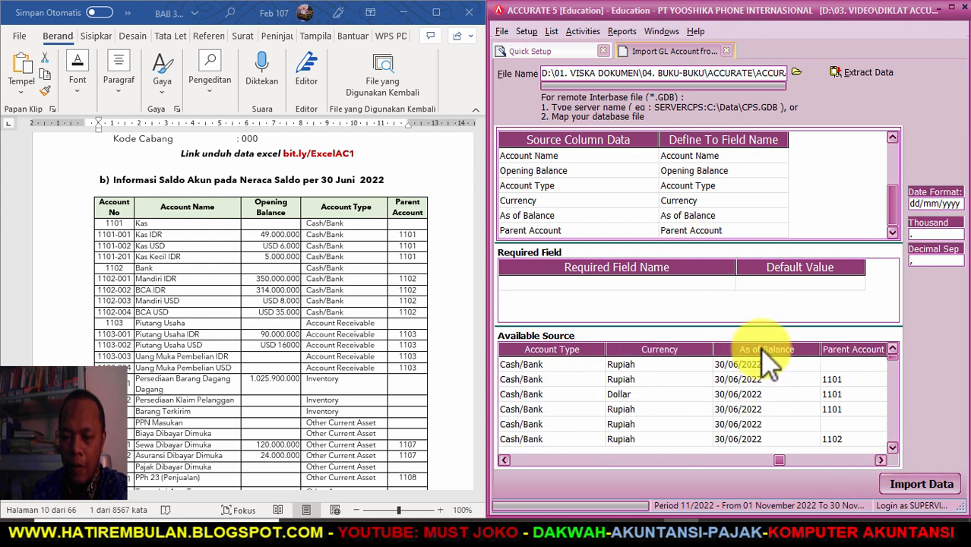
{"action": "left_click", "coordinate": [880, 460]}
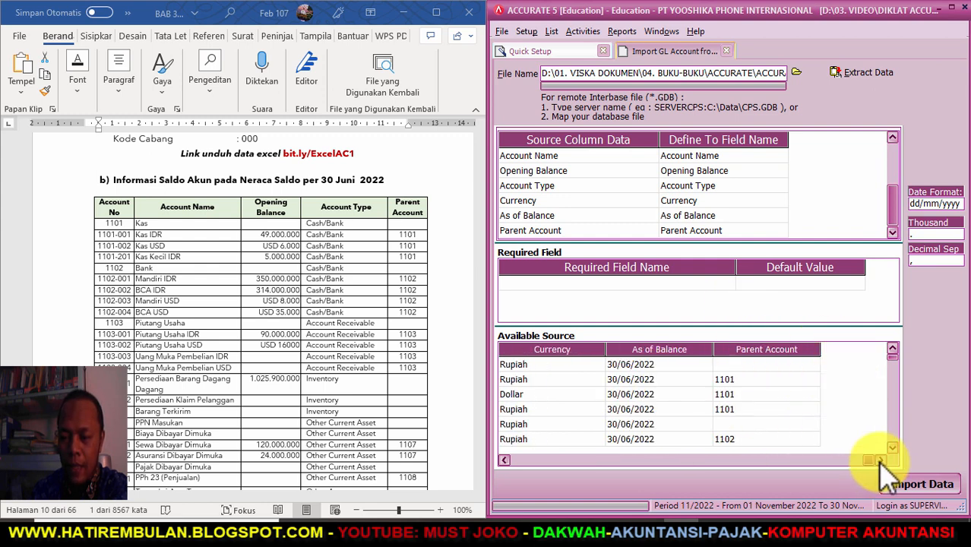
{"action": "left_click", "coordinate": [503, 460]}
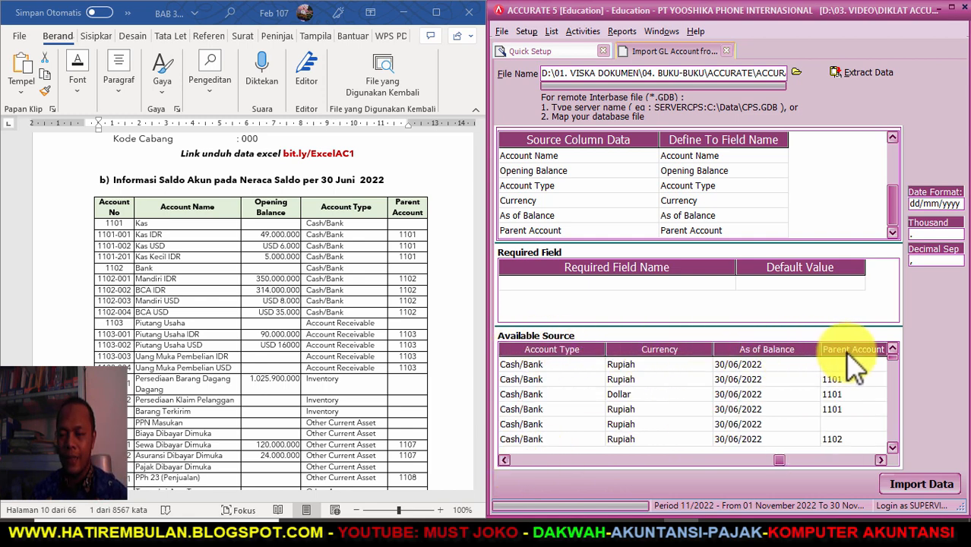
{"action": "left_click", "coordinate": [504, 459]}
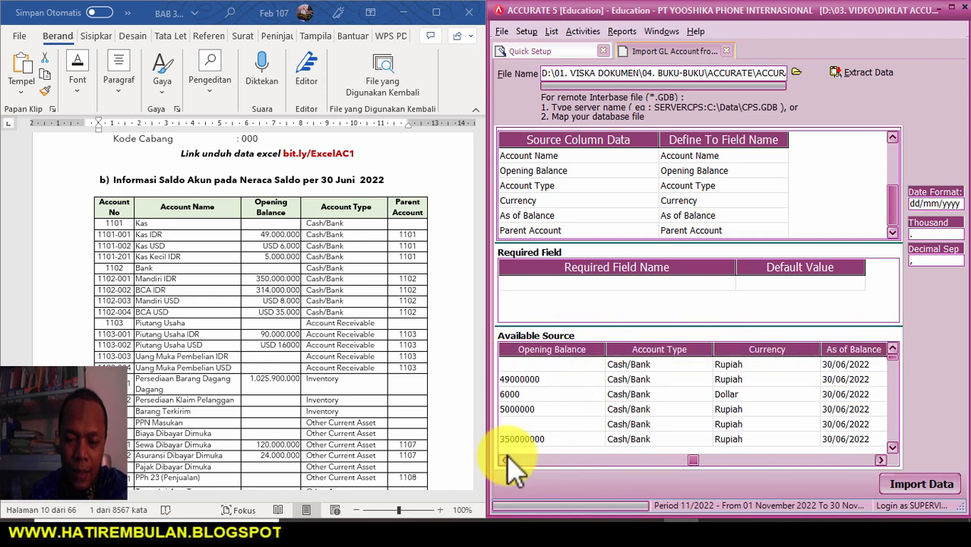
{"action": "left_click", "coordinate": [504, 459]}
{"action": "left_click", "coordinate": [504, 459]}
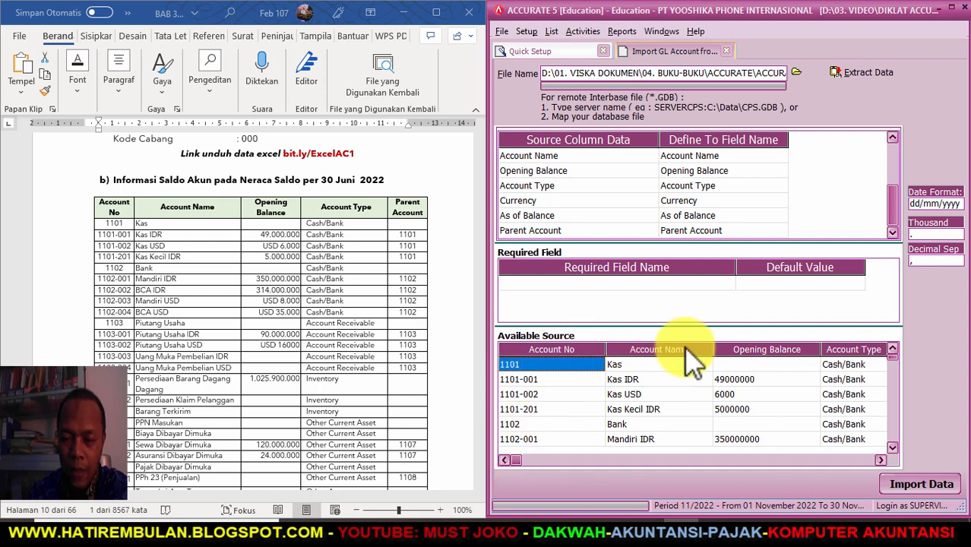
{"action": "left_click", "coordinate": [880, 460]}
{"action": "left_click", "coordinate": [880, 460]}
{"action": "left_click", "coordinate": [880, 459]}
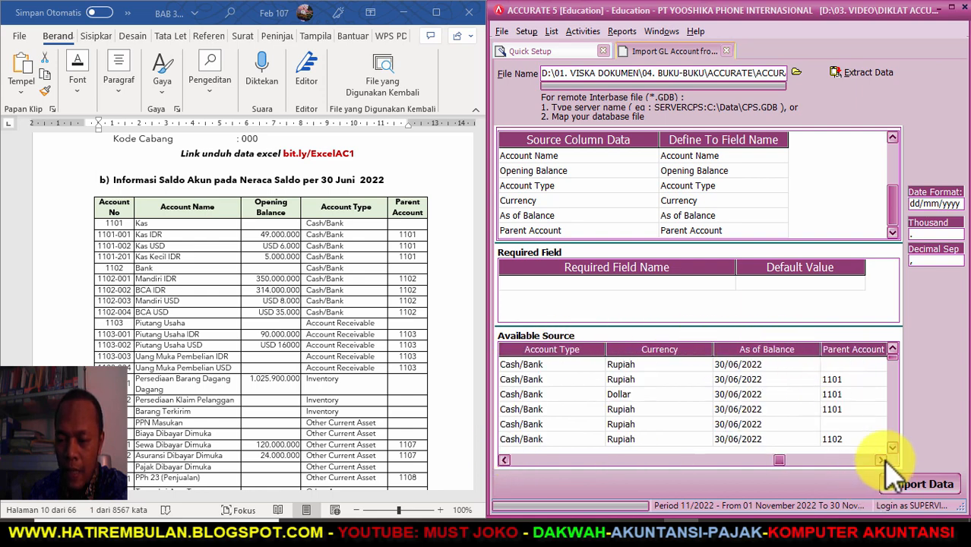
{"action": "left_click", "coordinate": [880, 459]}
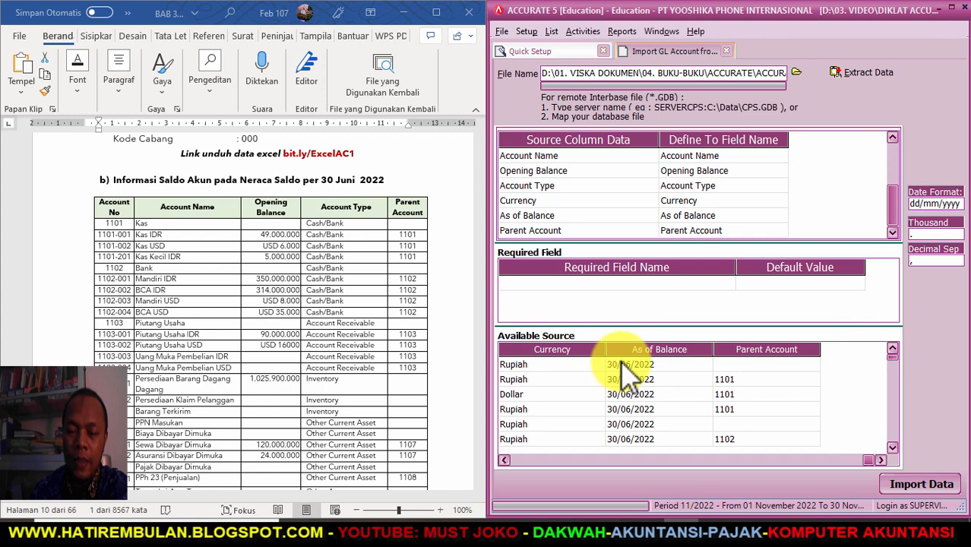
- Verify the dd/mm/yyyy date format and import the mapped accounts
{"action": "left_click_drag", "start_coordinate": [963, 199], "coordinate": [900, 216]}
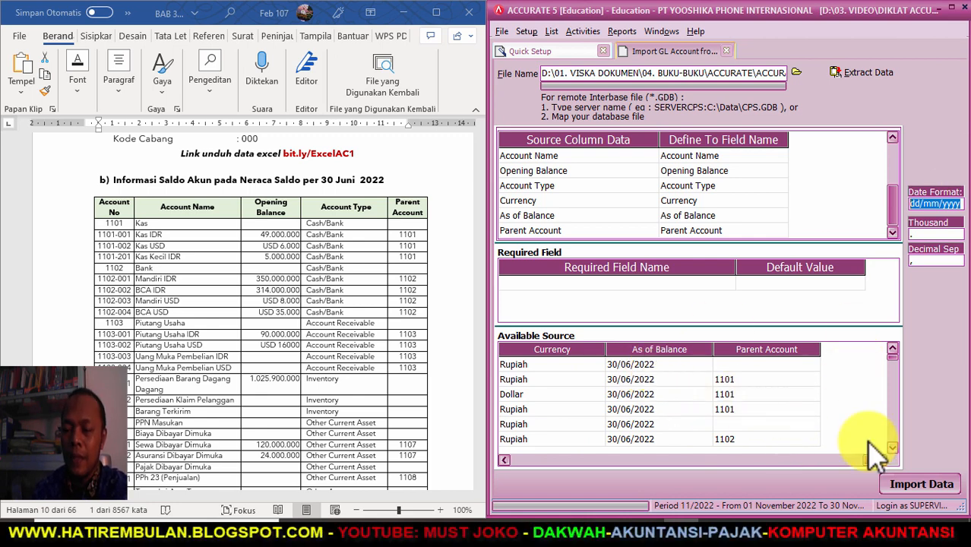
{"action": "left_click", "coordinate": [919, 486]}
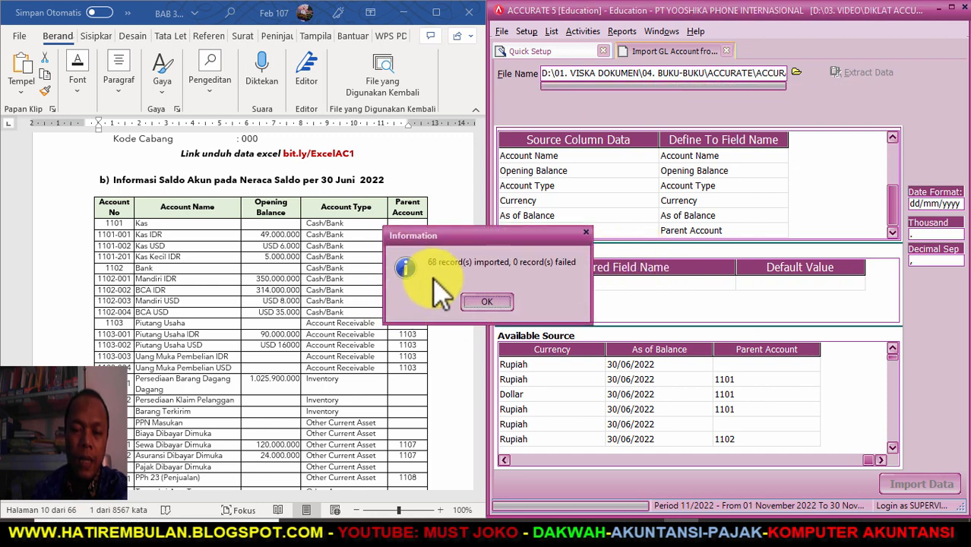
- Compare the 68 imported, 0 failed result against the account list in the Word document
{"action": "scroll", "coordinate": [163, 258], "scroll_direction": "down", "scroll_amount": 2}
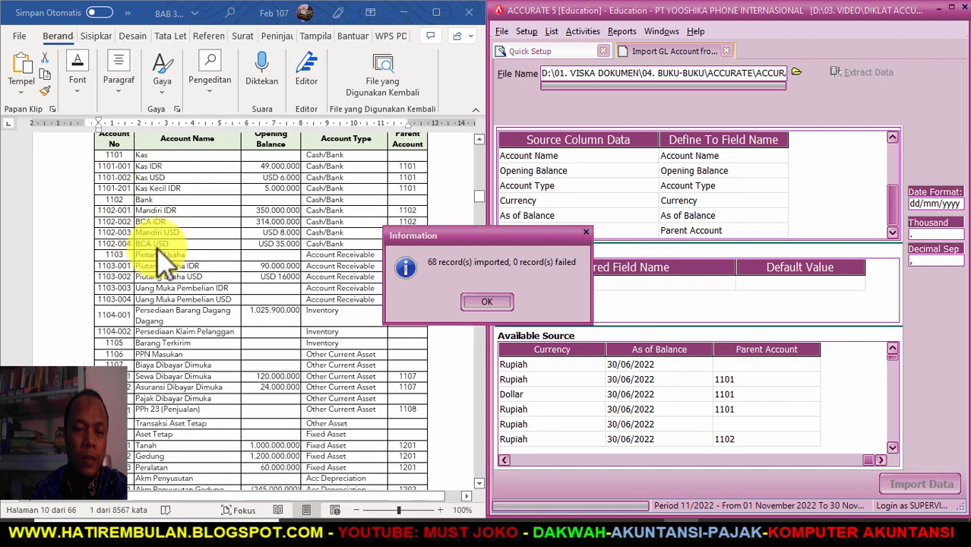
{"action": "scroll", "coordinate": [164, 258], "scroll_direction": "down", "scroll_amount": 12}
{"action": "scroll", "coordinate": [164, 258], "scroll_direction": "down", "scroll_amount": 5}
{"action": "scroll", "coordinate": [165, 257], "scroll_direction": "down", "scroll_amount": 5}
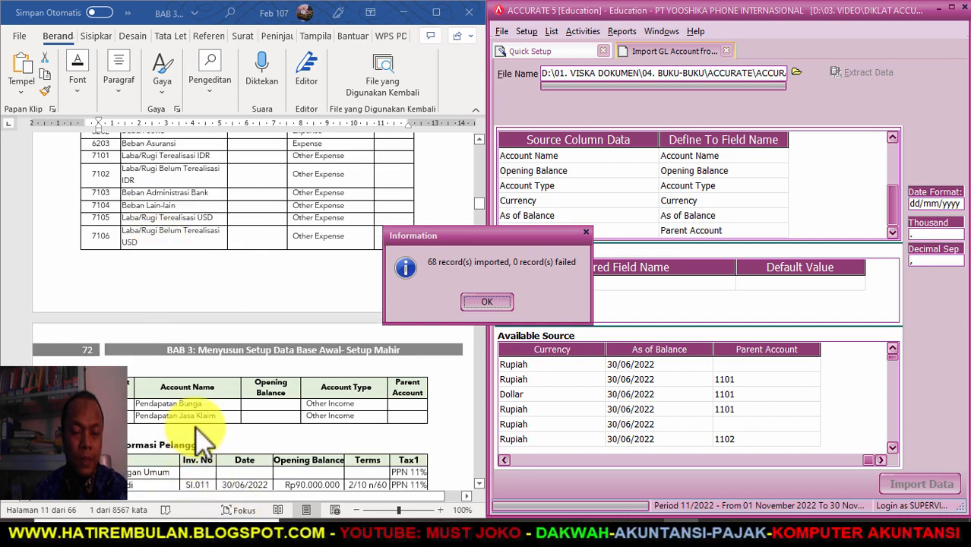
{"action": "left_click", "coordinate": [440, 510]}
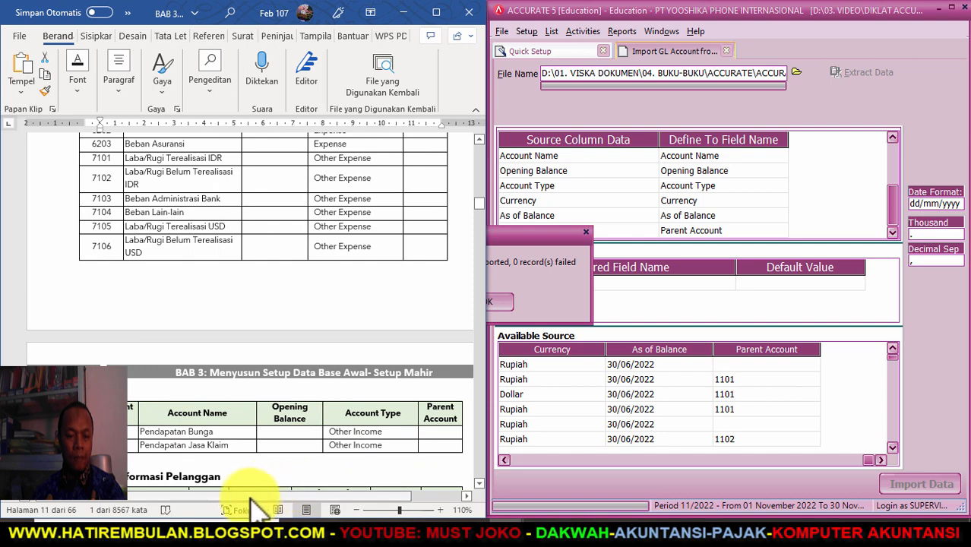
{"action": "left_click", "coordinate": [574, 315]}
{"action": "left_click", "coordinate": [486, 302]}
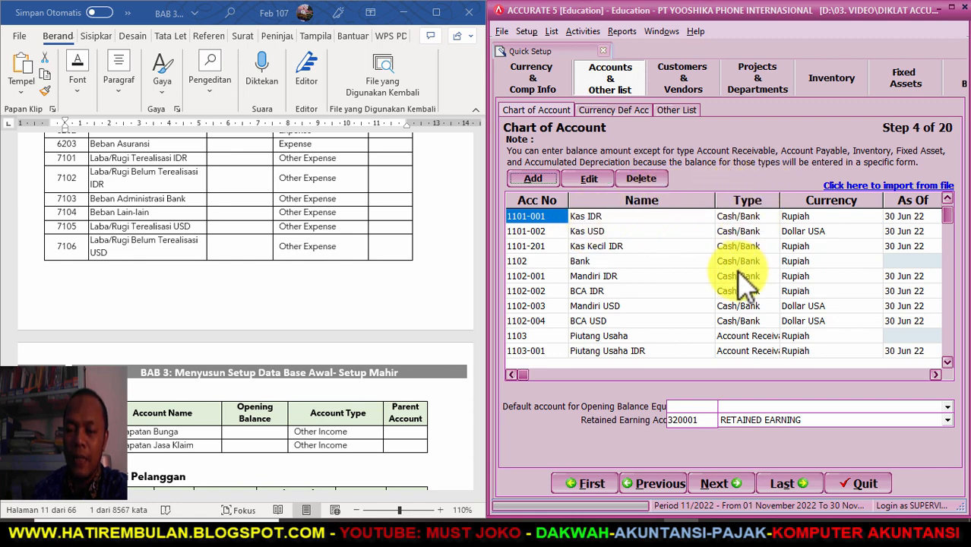
{"action": "left_click", "coordinate": [947, 363]}
{"action": "left_click", "coordinate": [947, 362]}
{"action": "left_click", "coordinate": [947, 362]}
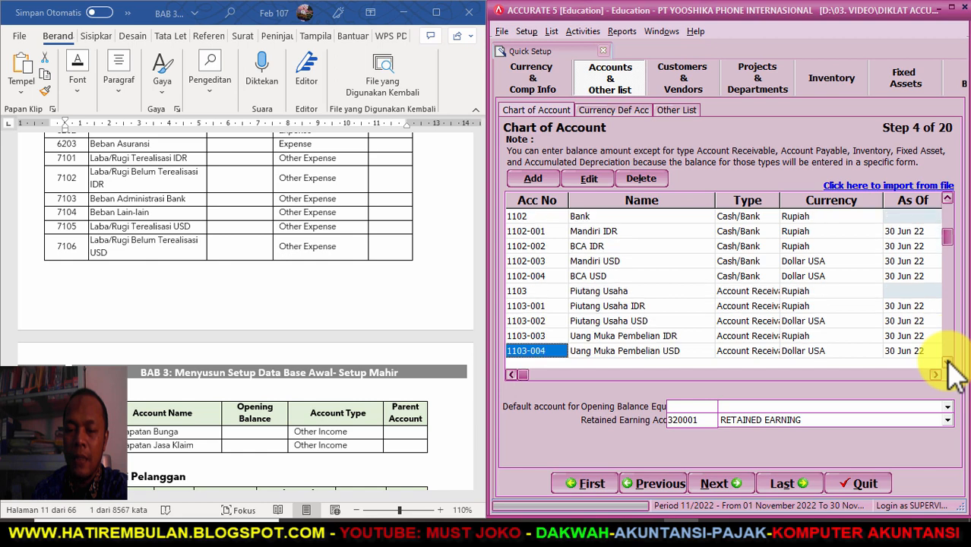
{"action": "left_click", "coordinate": [947, 363]}
{"action": "left_click", "coordinate": [948, 362]}
{"action": "left_click", "coordinate": [947, 362]}
{"action": "left_click", "coordinate": [947, 362]}
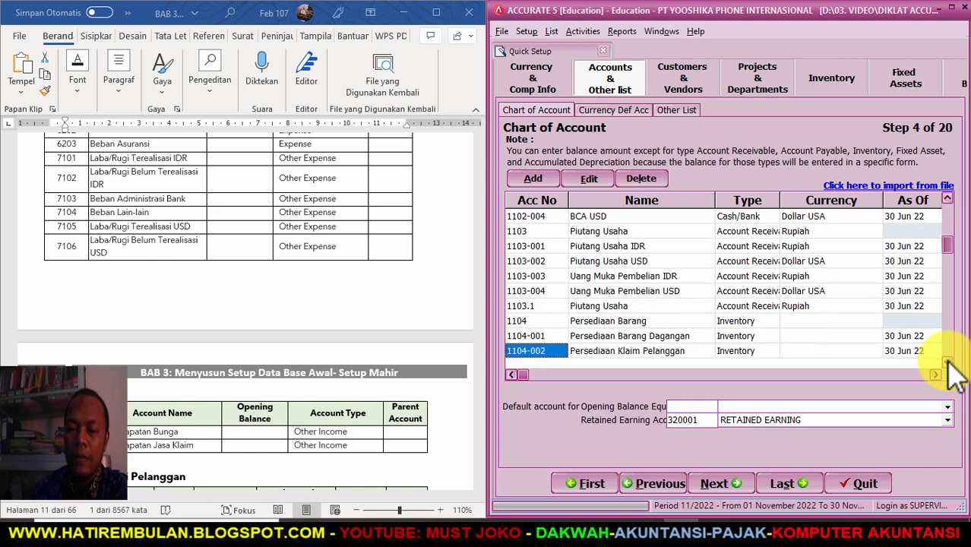
{"action": "left_click", "coordinate": [947, 362]}
{"action": "left_click", "coordinate": [947, 363]}
{"action": "left_click", "coordinate": [947, 362]}
{"action": "left_click", "coordinate": [947, 363]}
{"action": "left_click", "coordinate": [947, 363]}
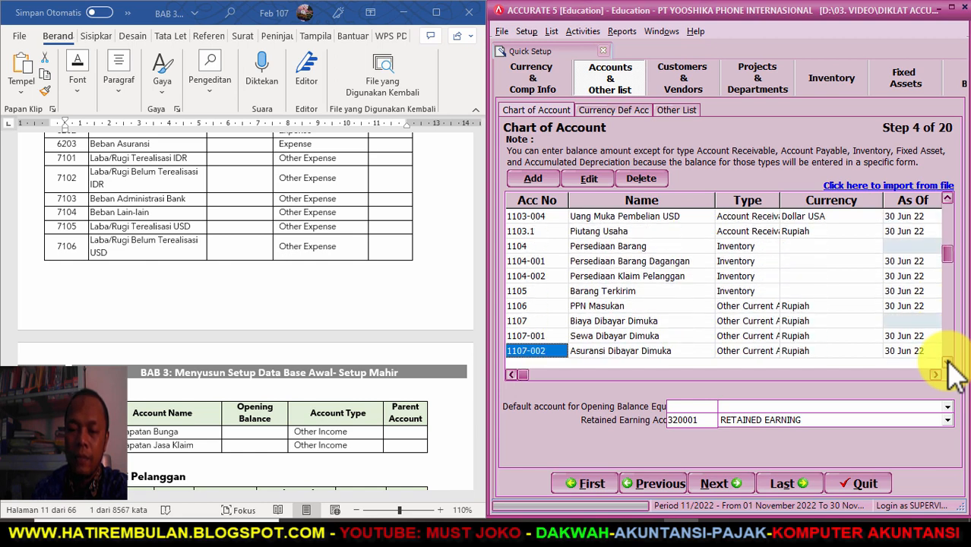
{"action": "left_click", "coordinate": [947, 363]}
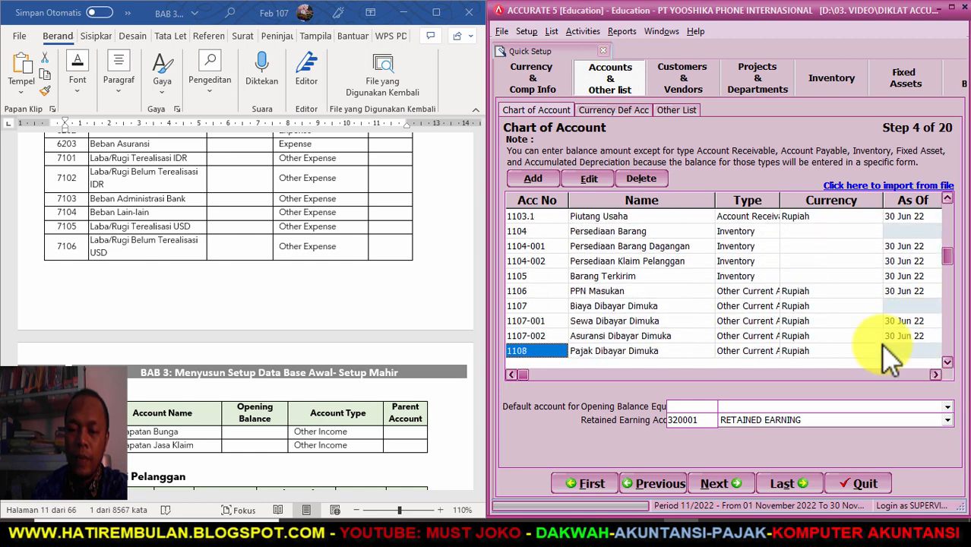
{"action": "left_click", "coordinate": [948, 362]}
{"action": "left_click", "coordinate": [948, 363]}
{"action": "left_click", "coordinate": [947, 363]}
{"action": "left_click", "coordinate": [947, 362]}
{"action": "left_click", "coordinate": [947, 362]}
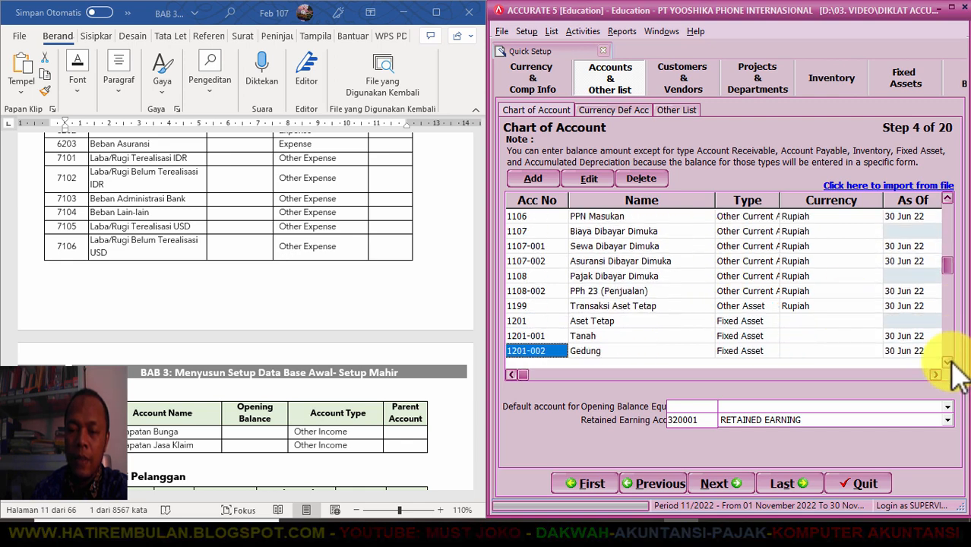
{"action": "left_click", "coordinate": [947, 363]}
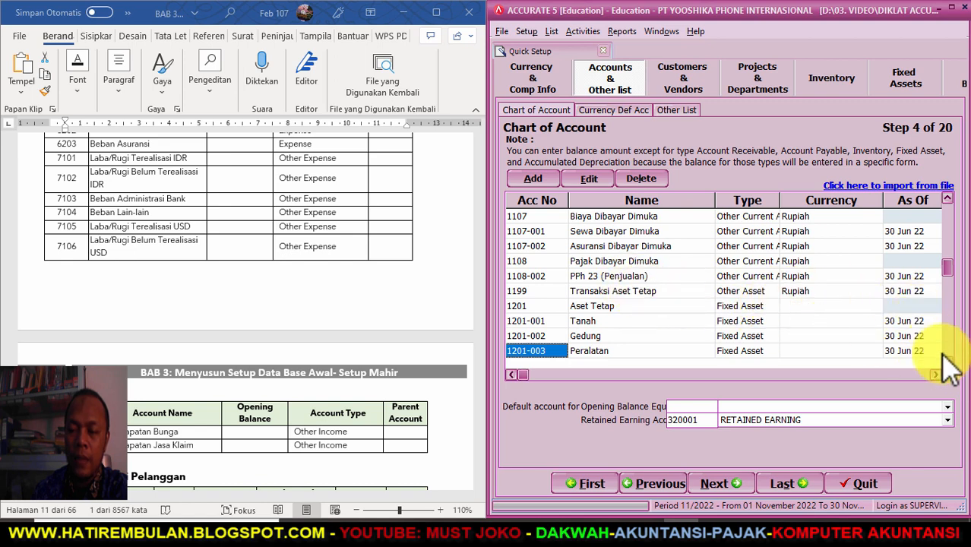
{"action": "left_click", "coordinate": [947, 362]}
{"action": "left_click", "coordinate": [947, 362]}
{"action": "left_click", "coordinate": [948, 362]}
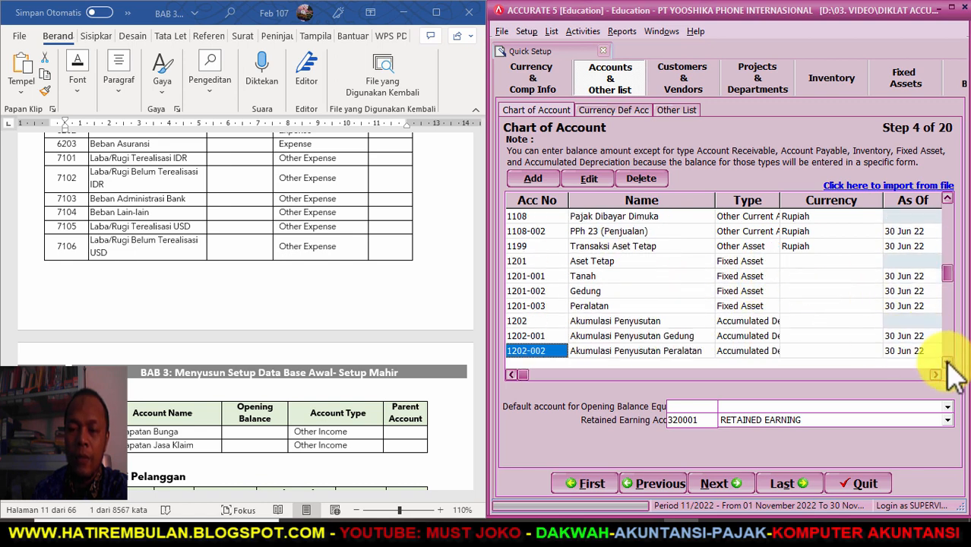
{"action": "left_click", "coordinate": [947, 362]}
{"action": "left_click", "coordinate": [947, 362]}
{"action": "left_click", "coordinate": [947, 362]}
{"action": "left_click", "coordinate": [947, 362]}
{"action": "left_click", "coordinate": [947, 362]}
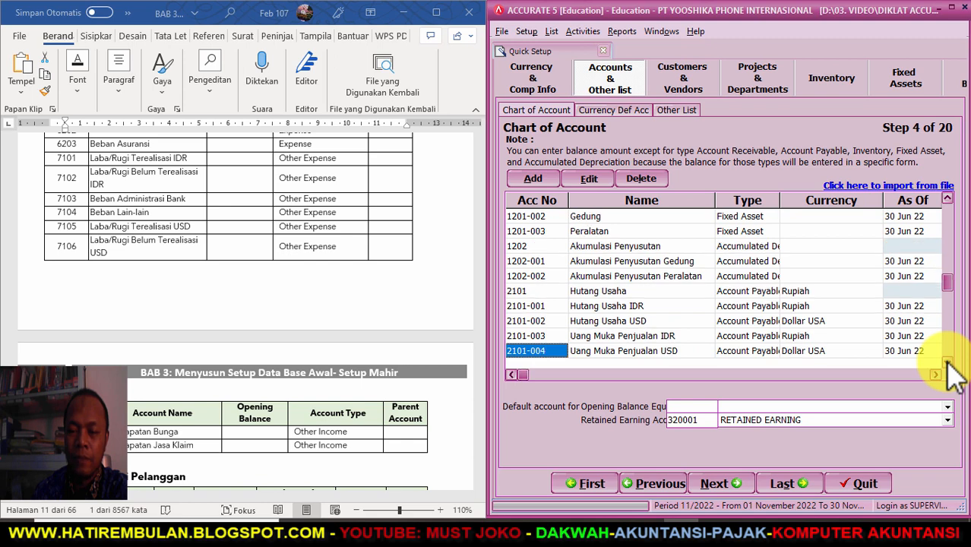
{"action": "left_click", "coordinate": [947, 363]}
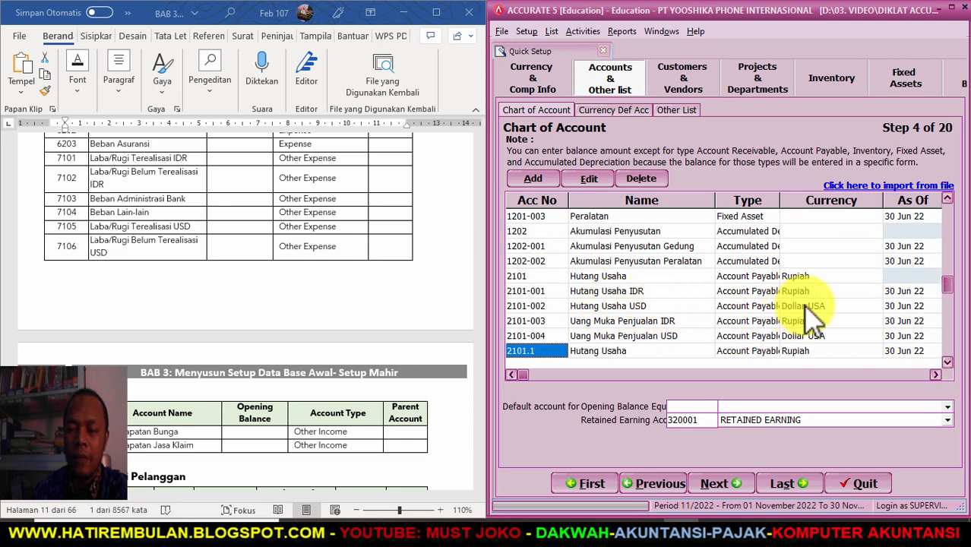
{"action": "left_click", "coordinate": [946, 363]}
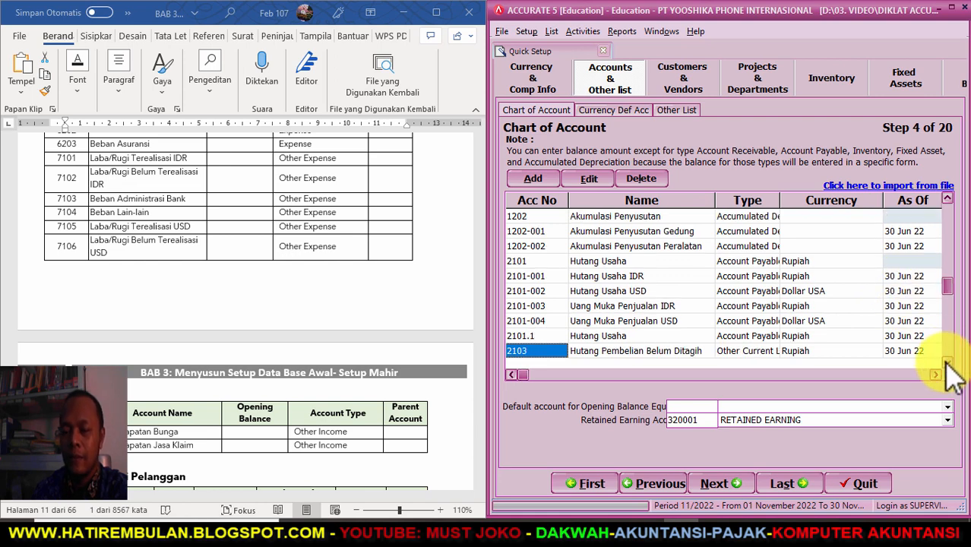
{"action": "left_click", "coordinate": [947, 362]}
{"action": "left_click", "coordinate": [947, 363]}
{"action": "left_click", "coordinate": [946, 363]}
{"action": "left_click", "coordinate": [946, 362]}
{"action": "left_click", "coordinate": [946, 362]}
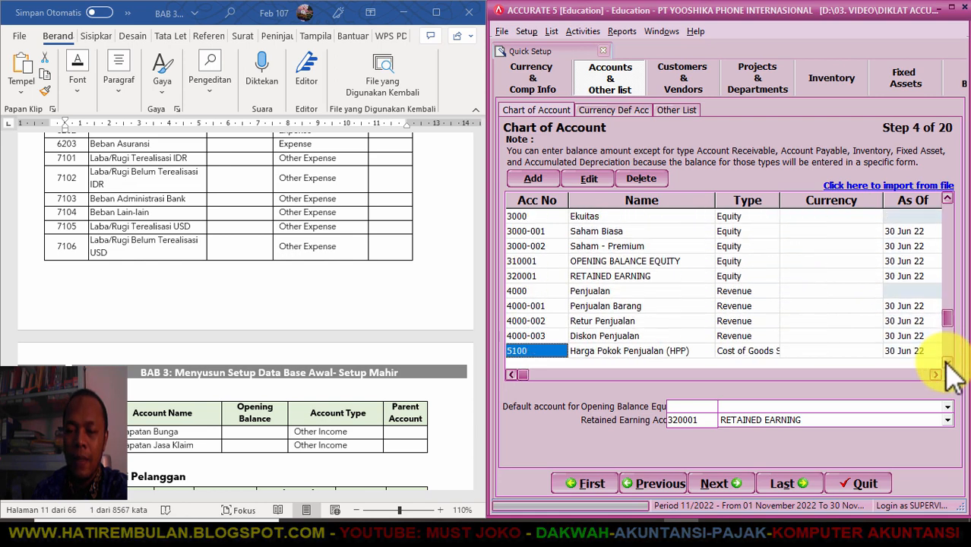
{"action": "left_click", "coordinate": [946, 363]}
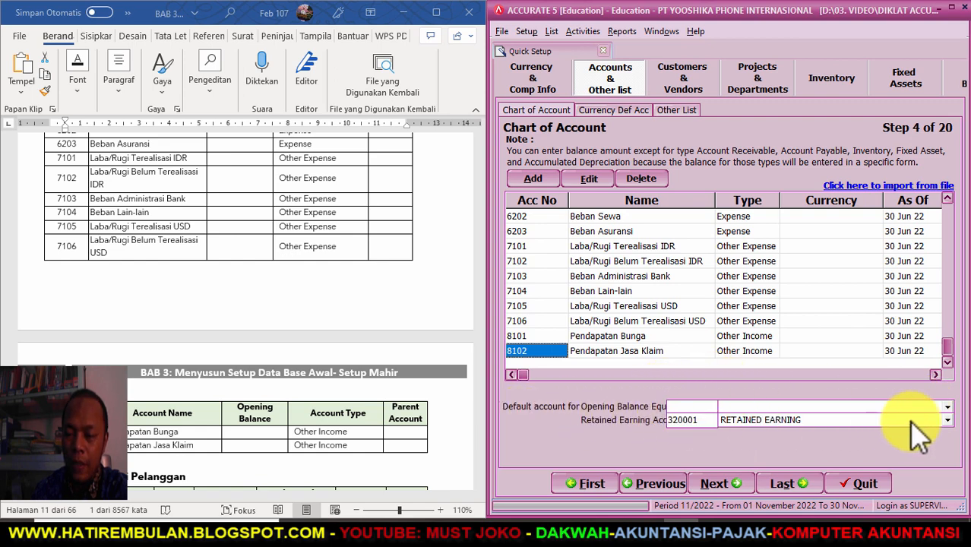
{"action": "left_click", "coordinate": [948, 406]}
- Set 310001 OPENING BALANCE EQUITY as the default equity account and continue to Step 5
{"action": "left_click", "coordinate": [826, 420]}
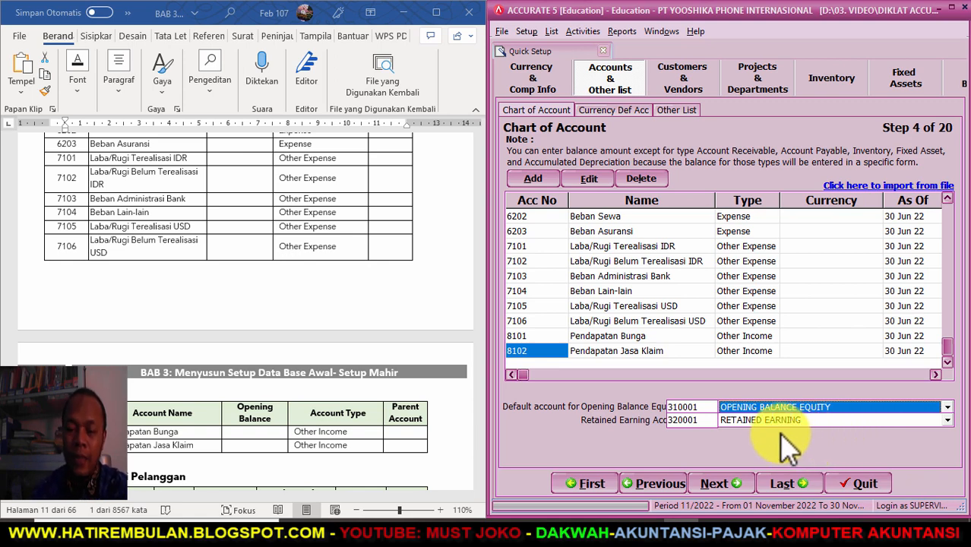
{"action": "left_click", "coordinate": [700, 482]}
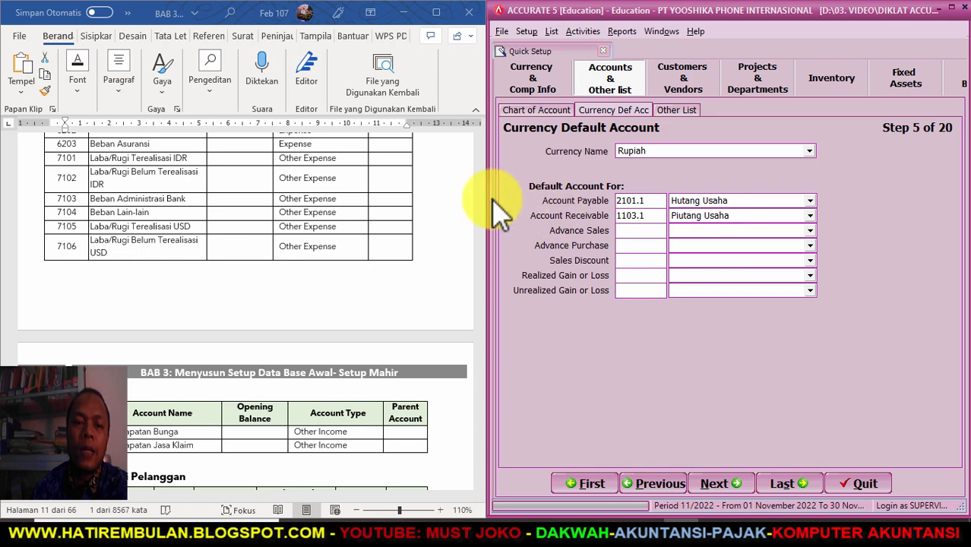
{"action": "scroll", "coordinate": [346, 249], "scroll_direction": "up", "scroll_amount": 5}
{"action": "scroll", "coordinate": [368, 258], "scroll_direction": "up", "scroll_amount": 10}
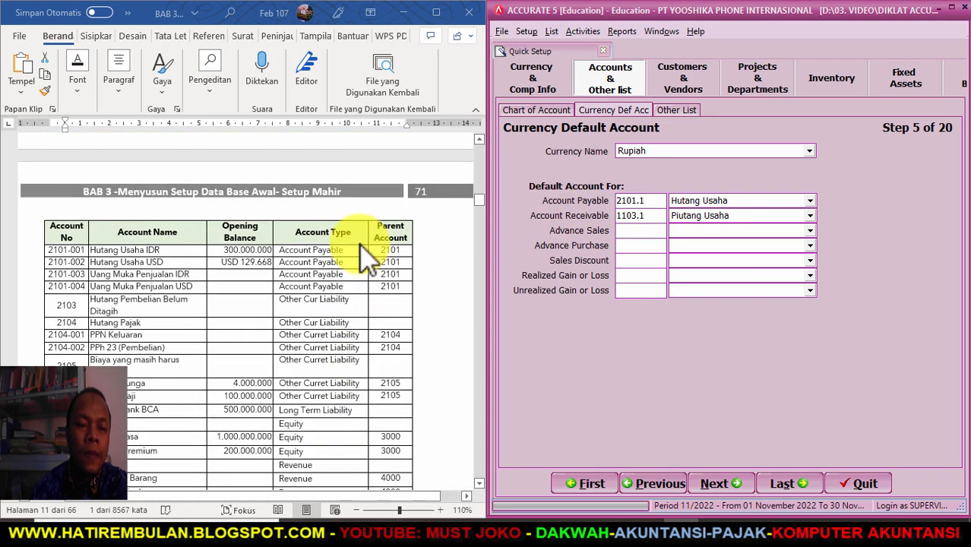
{"action": "scroll", "coordinate": [372, 250], "scroll_direction": "up", "scroll_amount": 5}
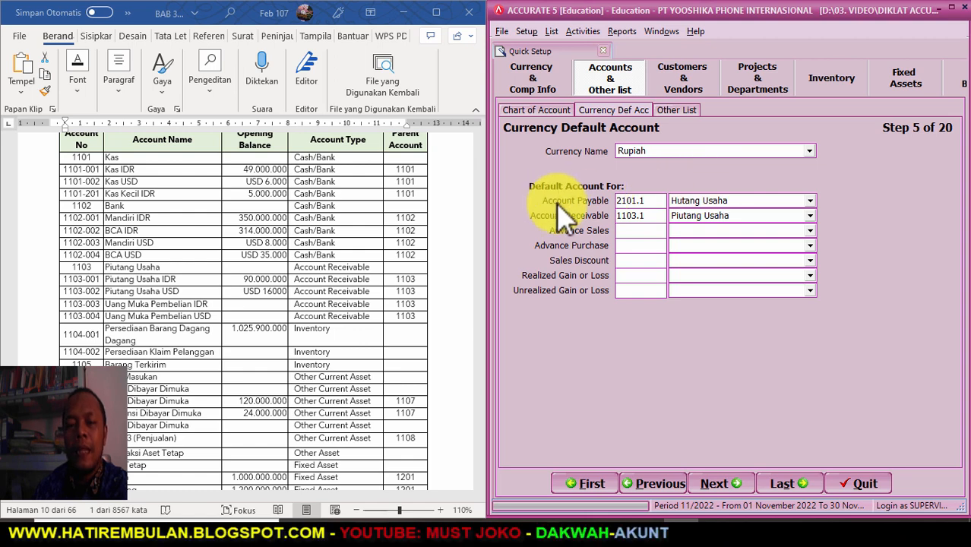
- Give Rupiah IDR accounts for payable, receivable, advance sales and advance purchase
{"action": "left_click", "coordinate": [810, 200]}
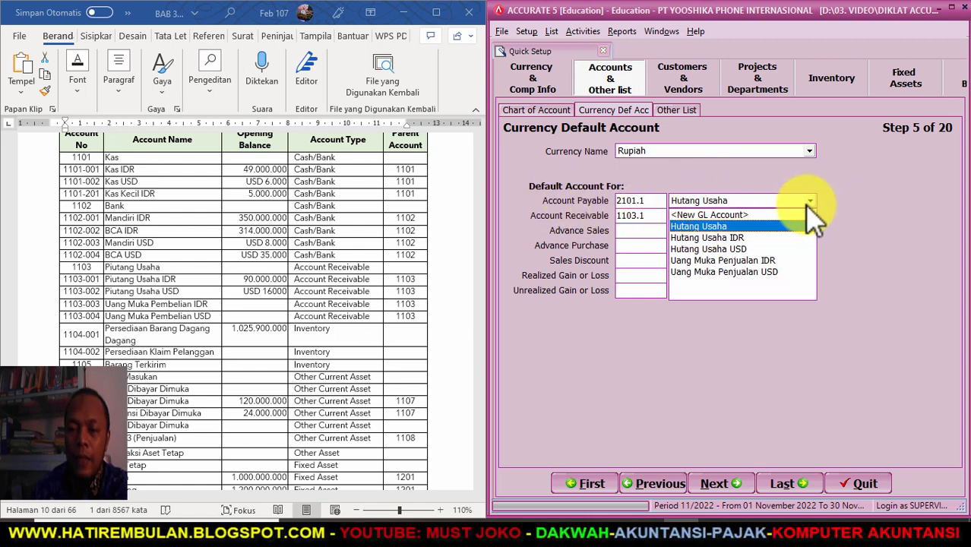
{"action": "left_click", "coordinate": [740, 238]}
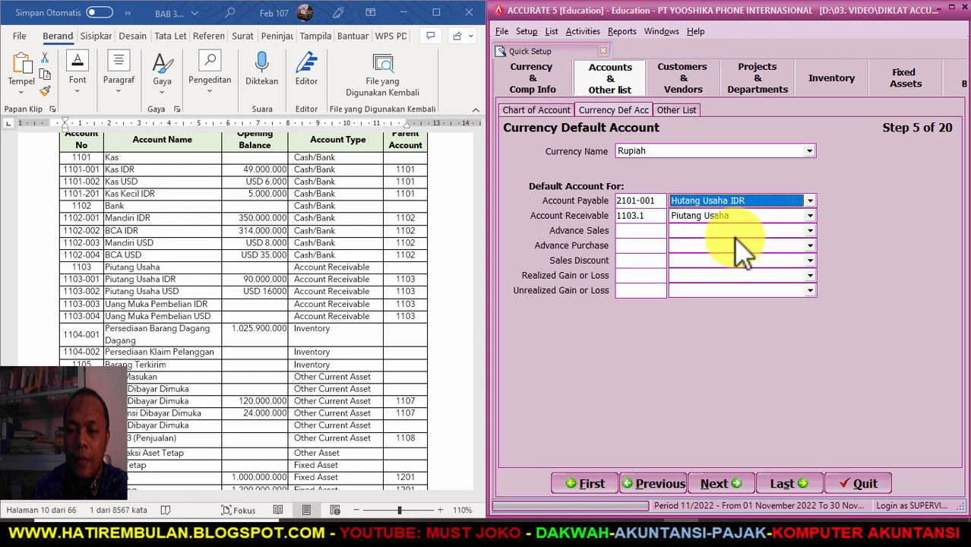
{"action": "left_click", "coordinate": [810, 216]}
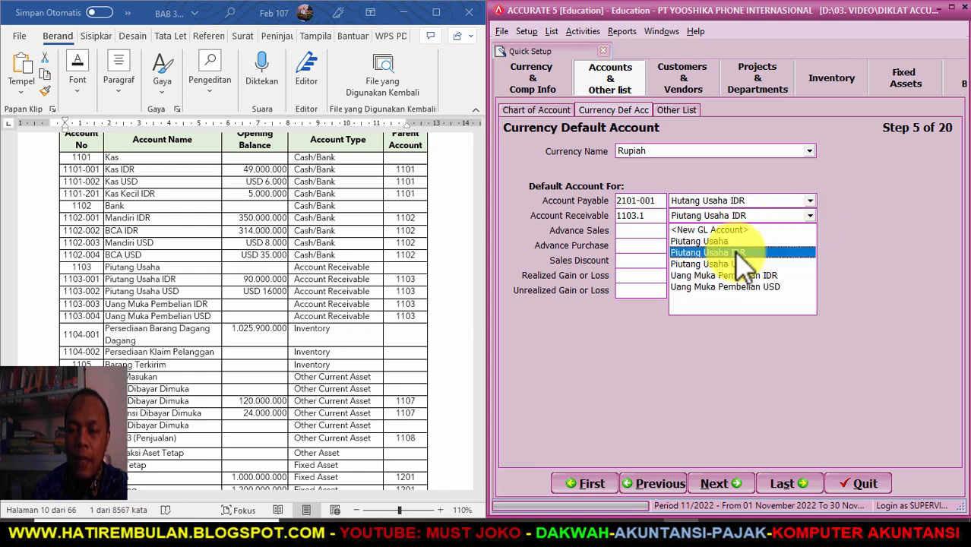
{"action": "left_click", "coordinate": [741, 253]}
{"action": "left_click", "coordinate": [809, 231]}
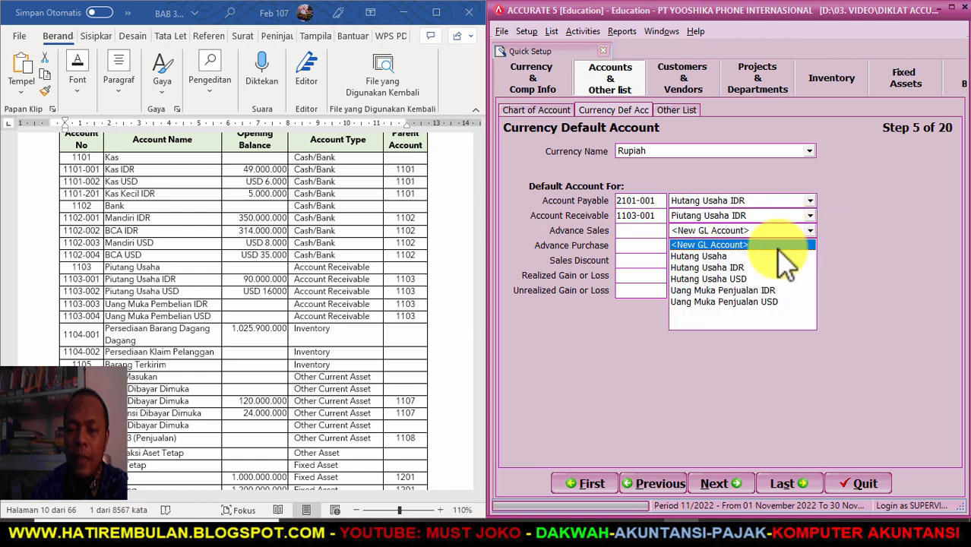
{"action": "left_click", "coordinate": [762, 290]}
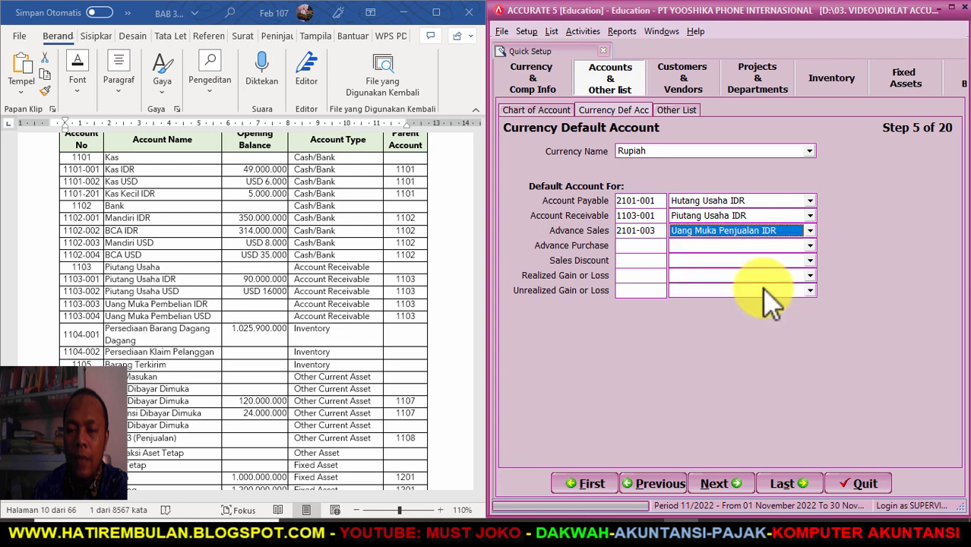
{"action": "left_click", "coordinate": [809, 246]}
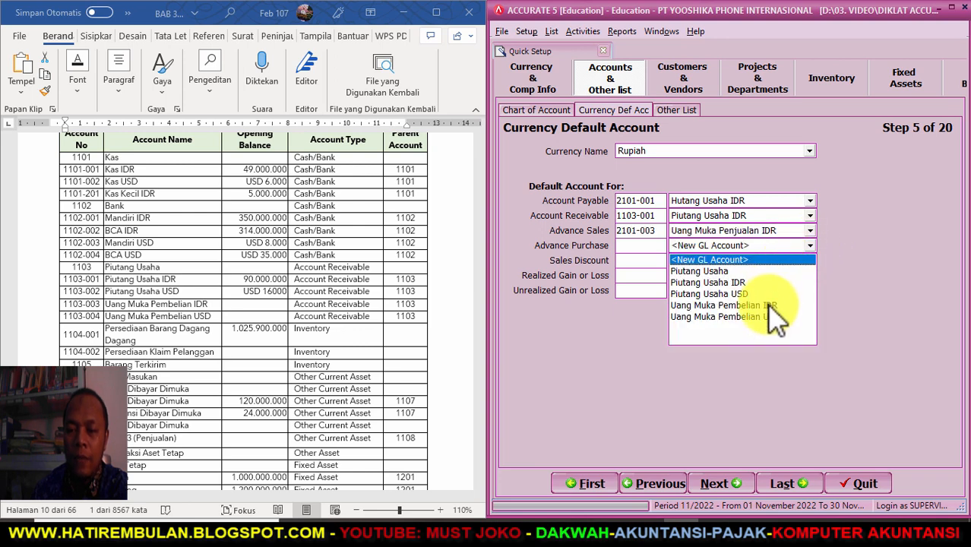
{"action": "left_click", "coordinate": [770, 305]}
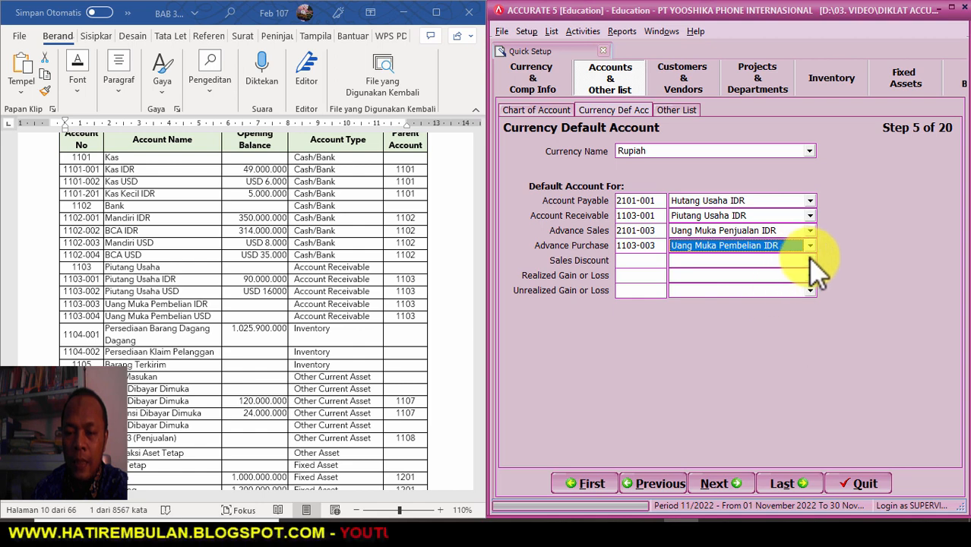
- Set Rupiah's sales discount to Diskon Penjualan and its realized/unrealized gain-loss to the IDR accounts
{"action": "left_click", "coordinate": [810, 261]}
{"action": "left_click", "coordinate": [771, 286]}
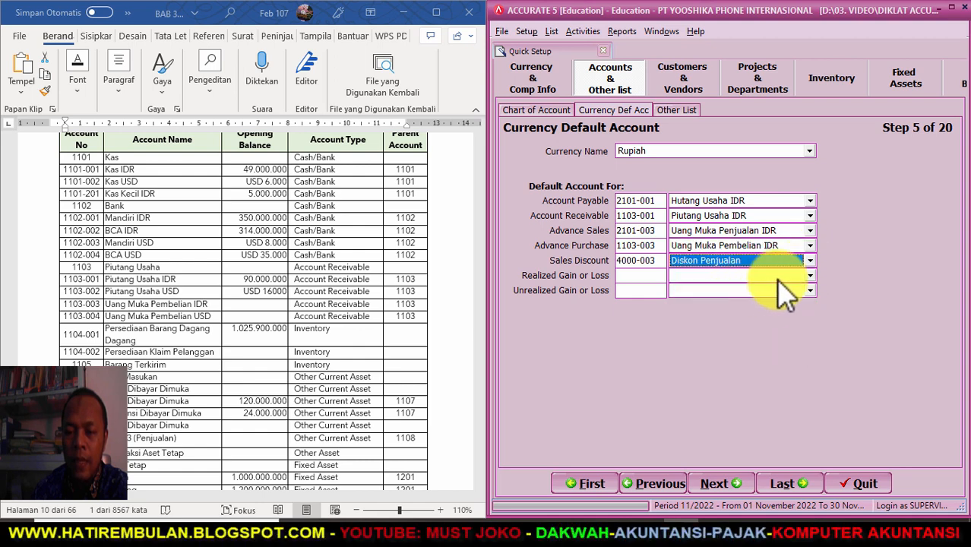
{"action": "left_click", "coordinate": [811, 275]}
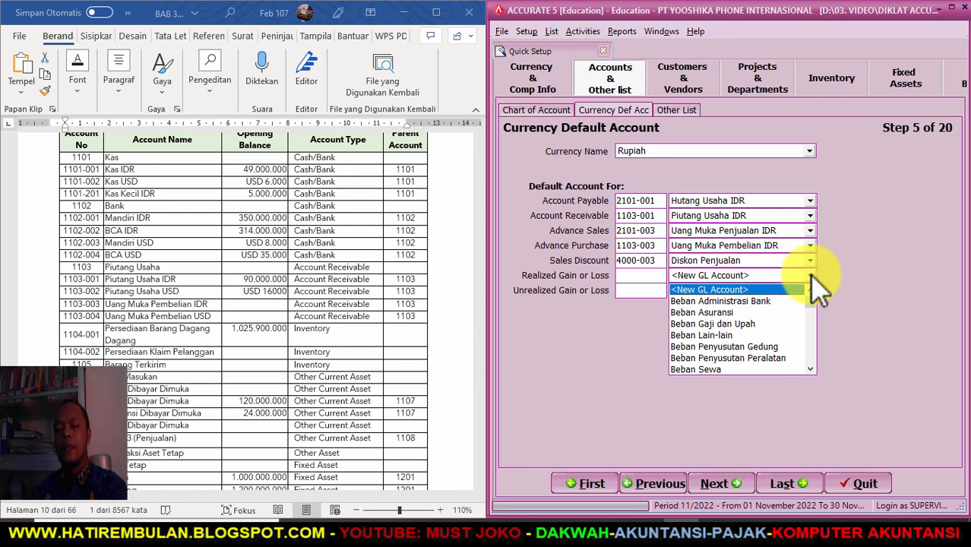
{"action": "left_click", "coordinate": [809, 369]}
{"action": "left_click_drag", "start_coordinate": [812, 371], "coordinate": [812, 371]}
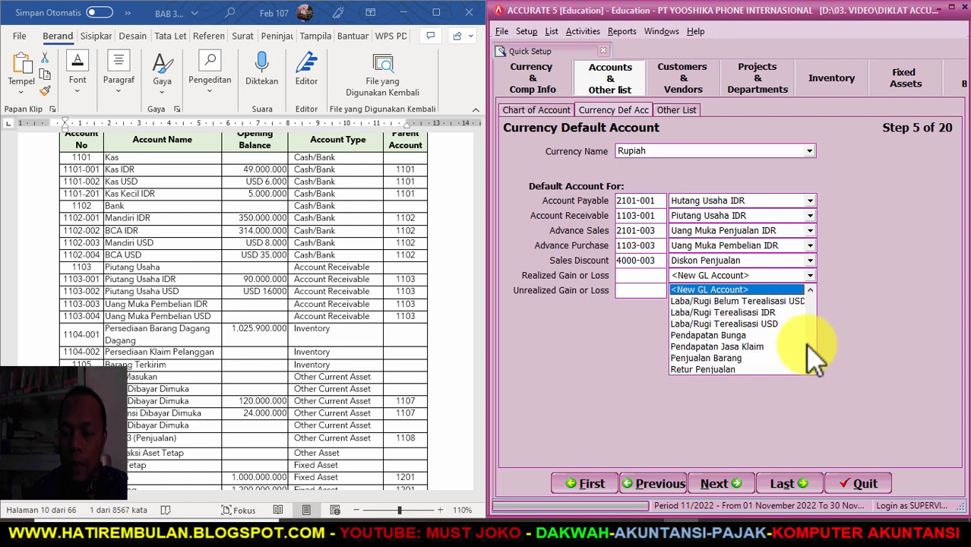
{"action": "left_click", "coordinate": [744, 313]}
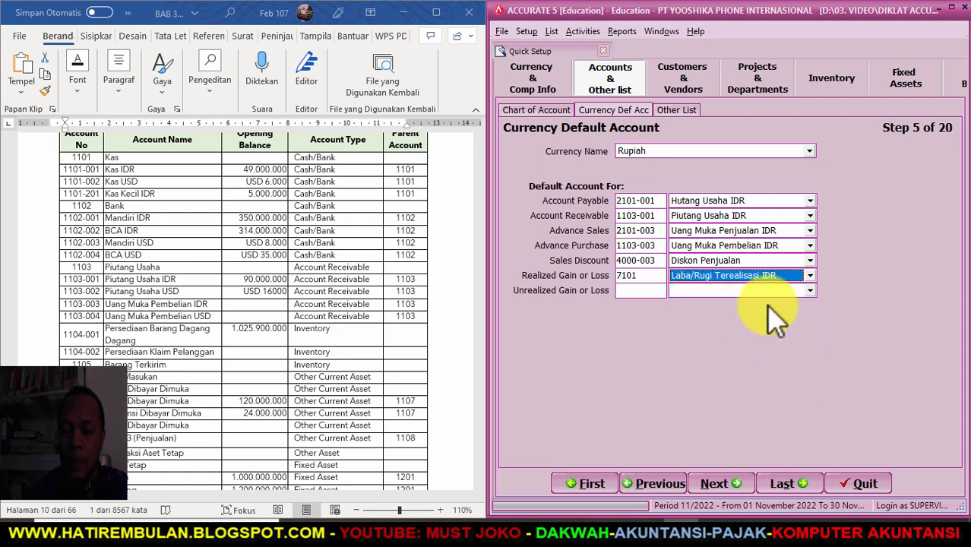
{"action": "left_click", "coordinate": [809, 292]}
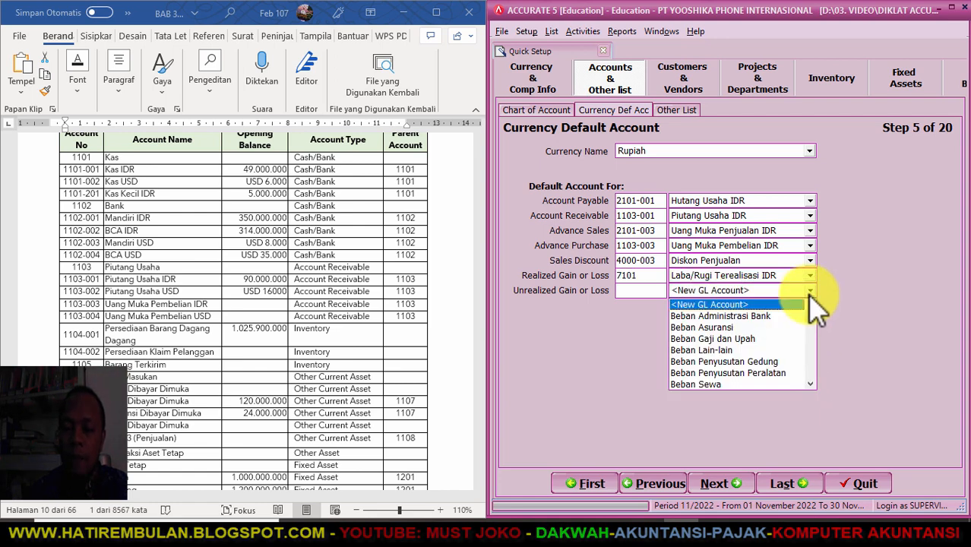
{"action": "left_click", "coordinate": [811, 384]}
{"action": "scroll", "coordinate": [811, 383], "scroll_direction": "down", "scroll_amount": 5}
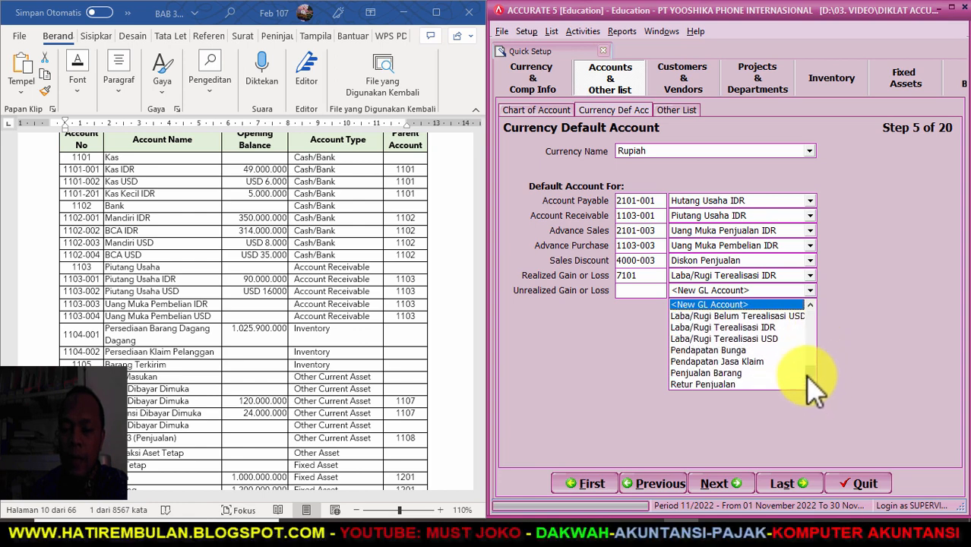
{"action": "left_click", "coordinate": [810, 305]}
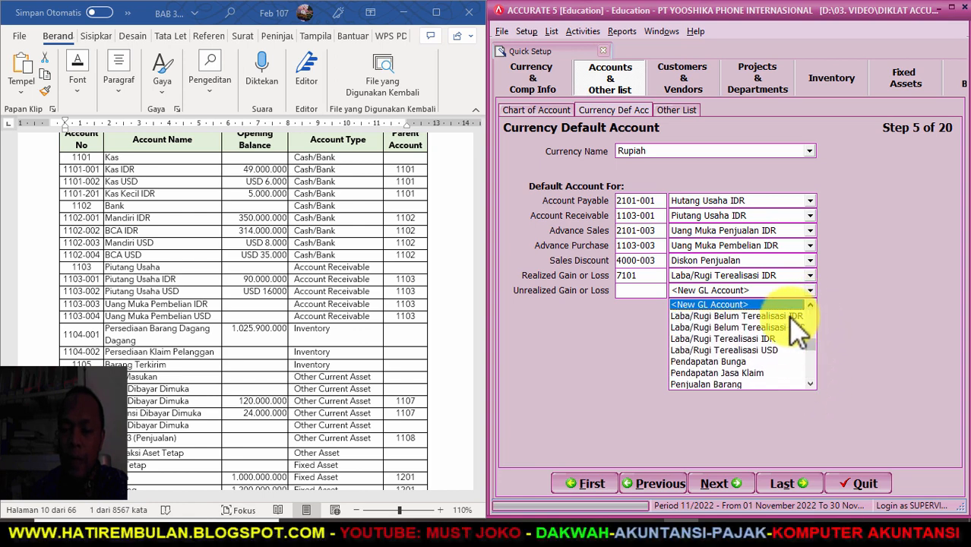
{"action": "left_click", "coordinate": [788, 317]}
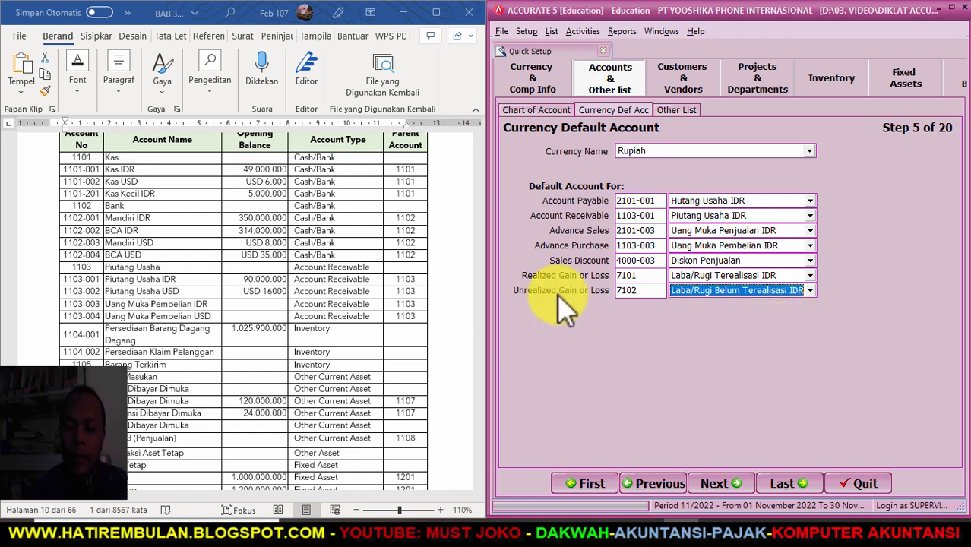
- Return to the currency default accounts step and select Dollar USA
{"action": "left_click", "coordinate": [717, 486]}
{"action": "left_click", "coordinate": [671, 484]}
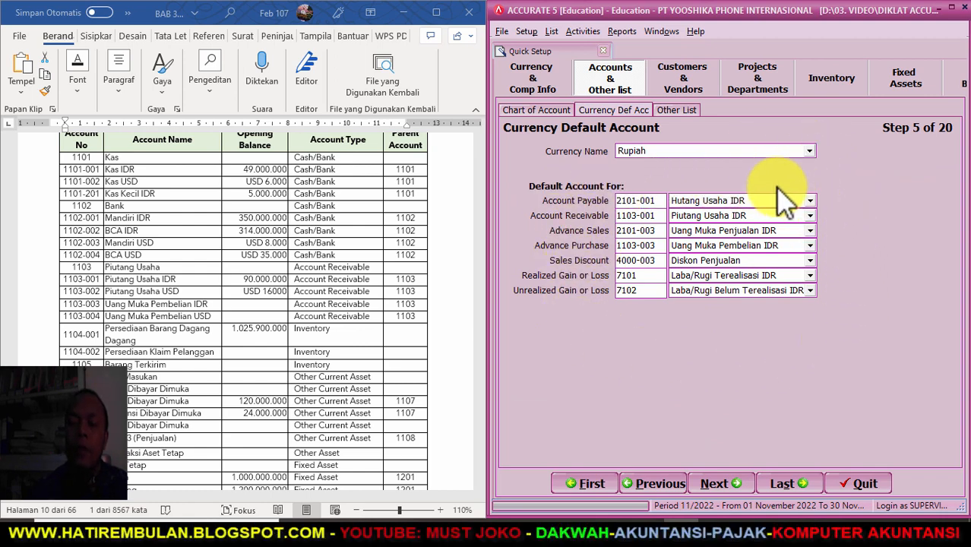
{"action": "left_click", "coordinate": [809, 151]}
{"action": "left_click", "coordinate": [640, 174]}
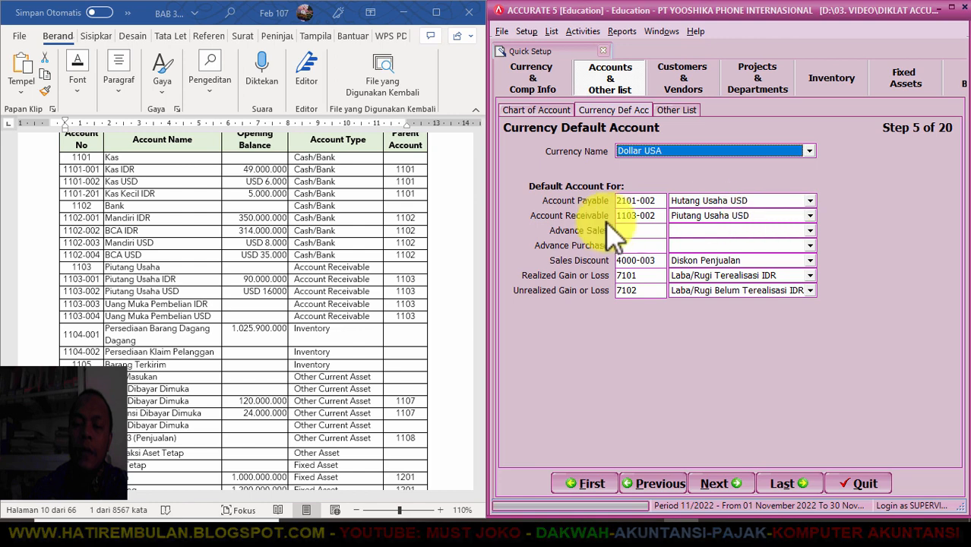
- Assign Dollar USA the USD advance sales, advance purchase, and realized/unrealized gain-loss accounts
{"action": "left_click", "coordinate": [811, 230]}
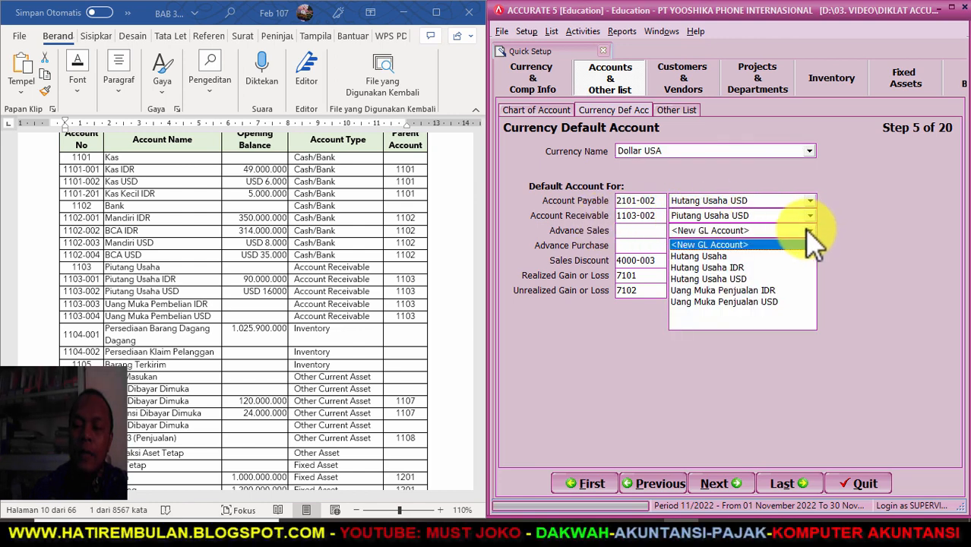
{"action": "left_click", "coordinate": [740, 302]}
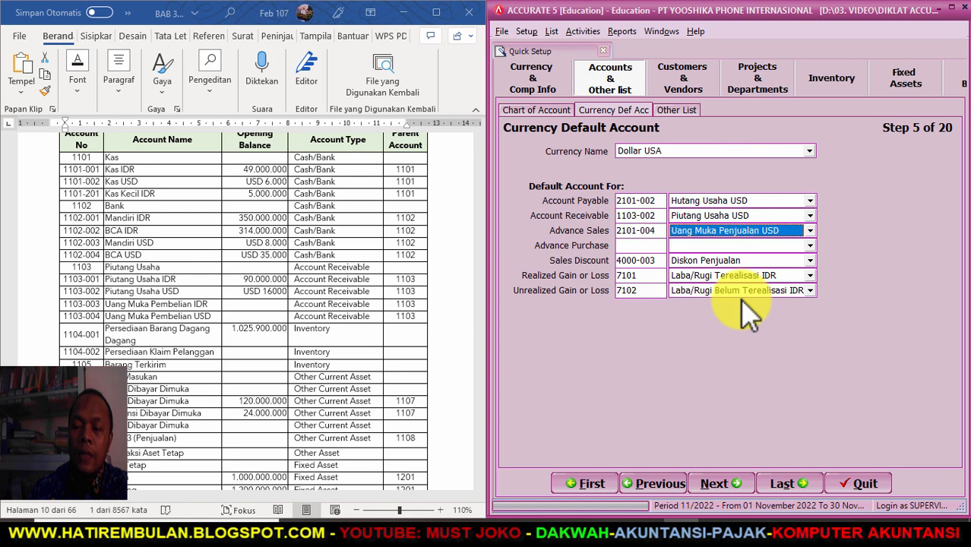
{"action": "left_click", "coordinate": [810, 246]}
{"action": "left_click", "coordinate": [771, 326]}
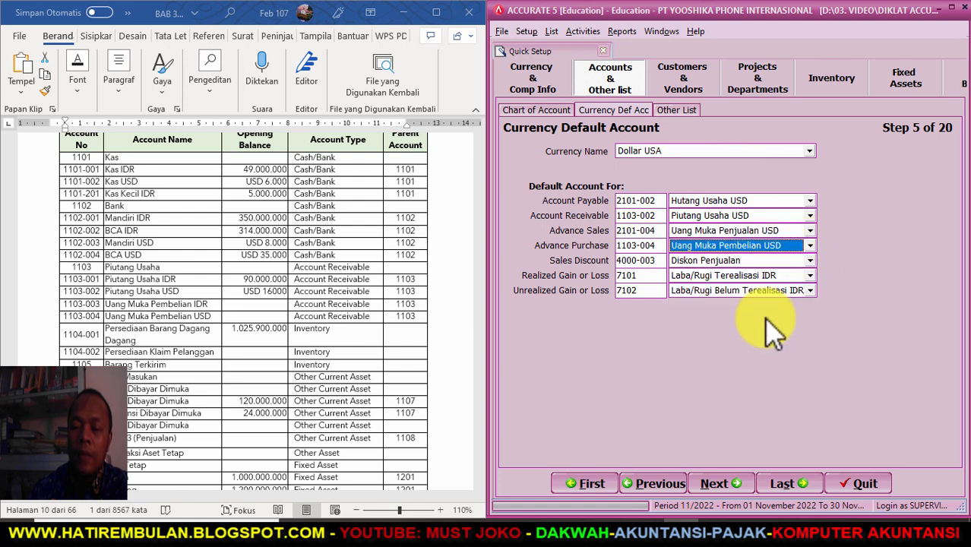
{"action": "left_click", "coordinate": [810, 276]}
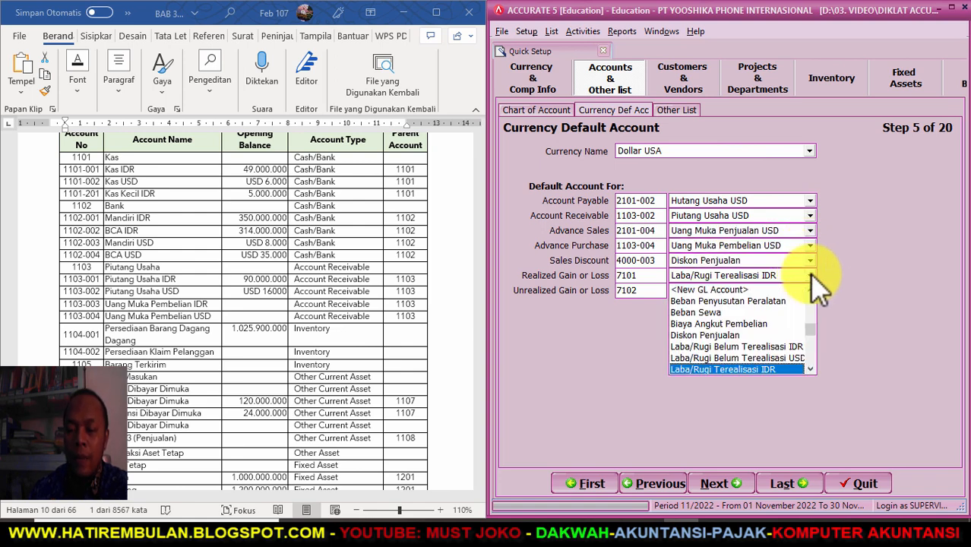
{"action": "scroll", "coordinate": [817, 376], "scroll_direction": "down", "scroll_amount": 1}
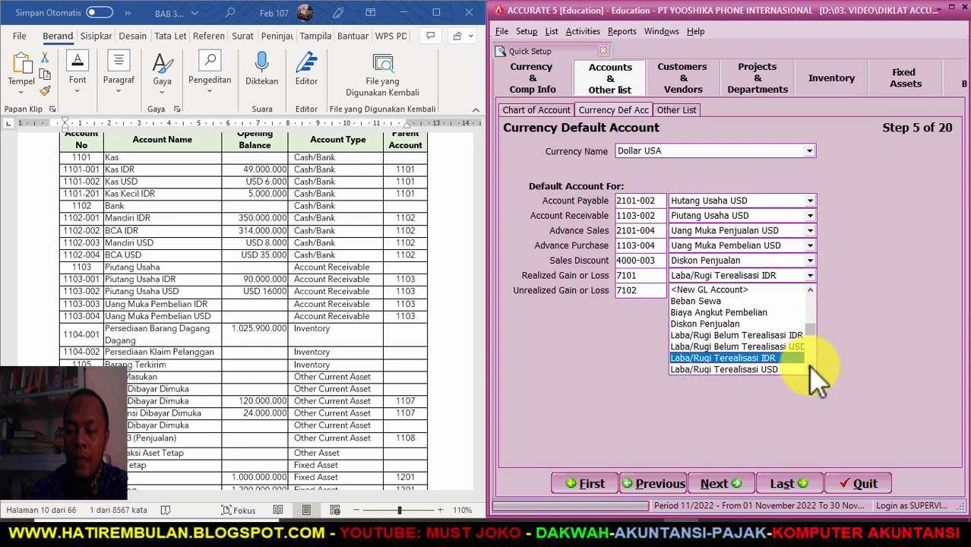
{"action": "left_click", "coordinate": [782, 369]}
{"action": "left_click", "coordinate": [810, 291]}
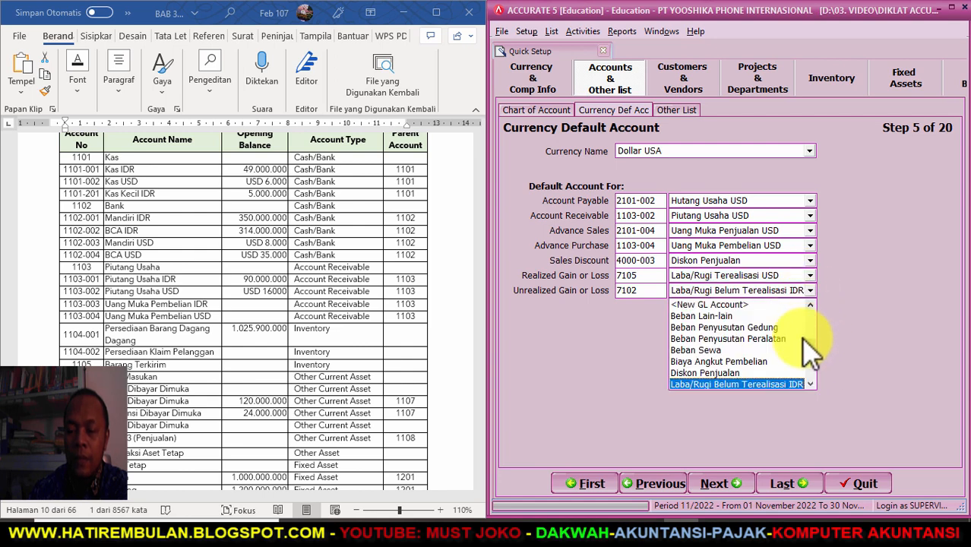
{"action": "left_click", "coordinate": [798, 384]}
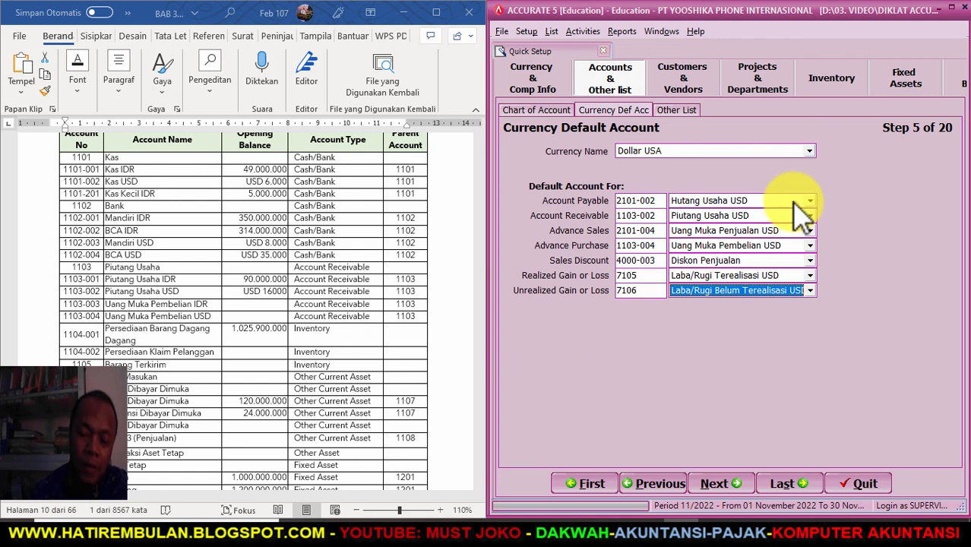
{"action": "left_click", "coordinate": [702, 482]}
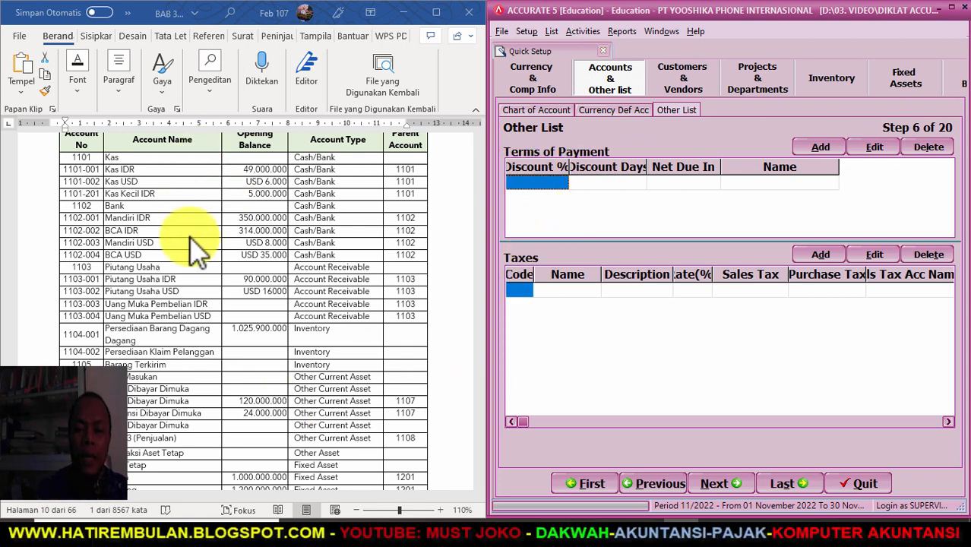
- Find the payment terms in the Word guide and start the first term with zero values
{"action": "scroll", "coordinate": [195, 247], "scroll_direction": "down", "scroll_amount": 10}
{"action": "scroll", "coordinate": [191, 238], "scroll_direction": "down", "scroll_amount": 10}
{"action": "scroll", "coordinate": [196, 248], "scroll_direction": "down", "scroll_amount": 5}
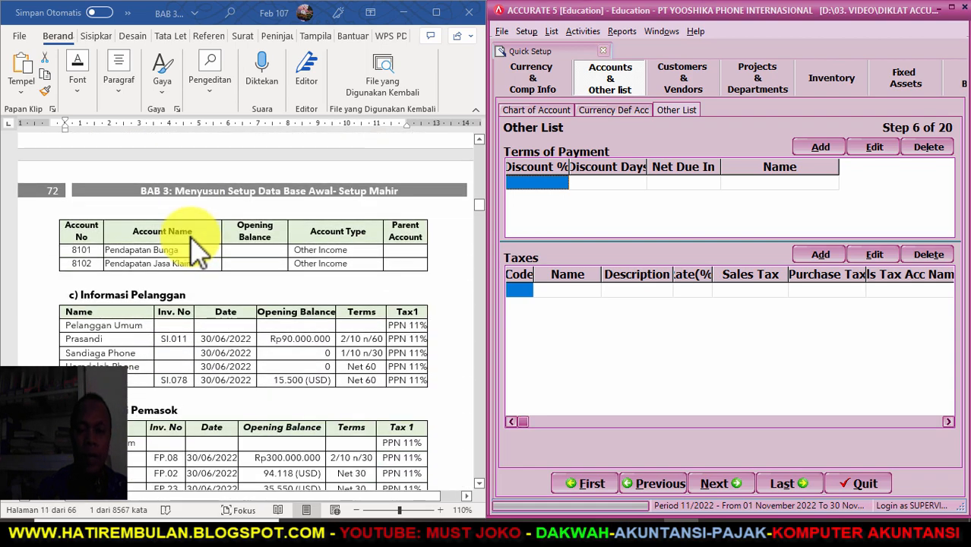
{"action": "scroll", "coordinate": [199, 249], "scroll_direction": "down", "scroll_amount": 1}
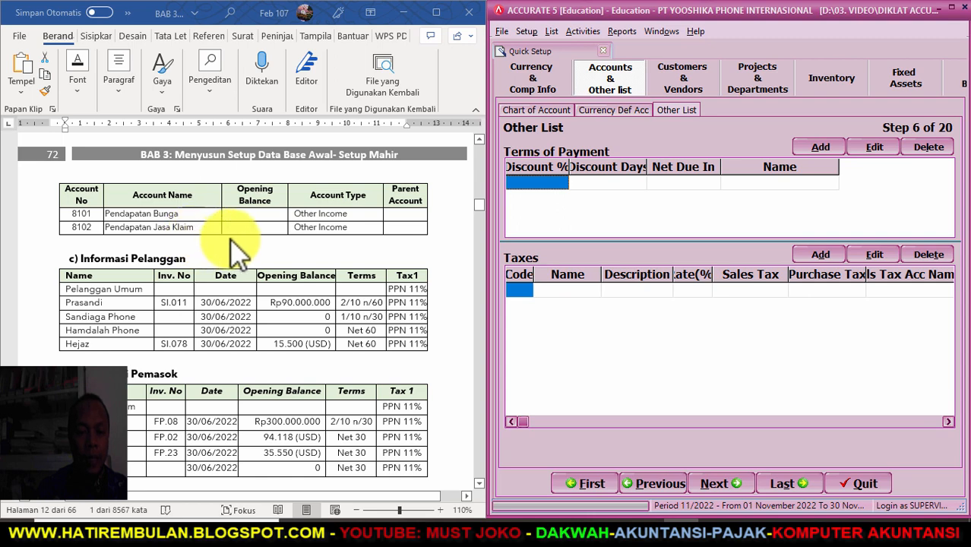
{"action": "scroll", "coordinate": [296, 251], "scroll_direction": "down", "scroll_amount": 1}
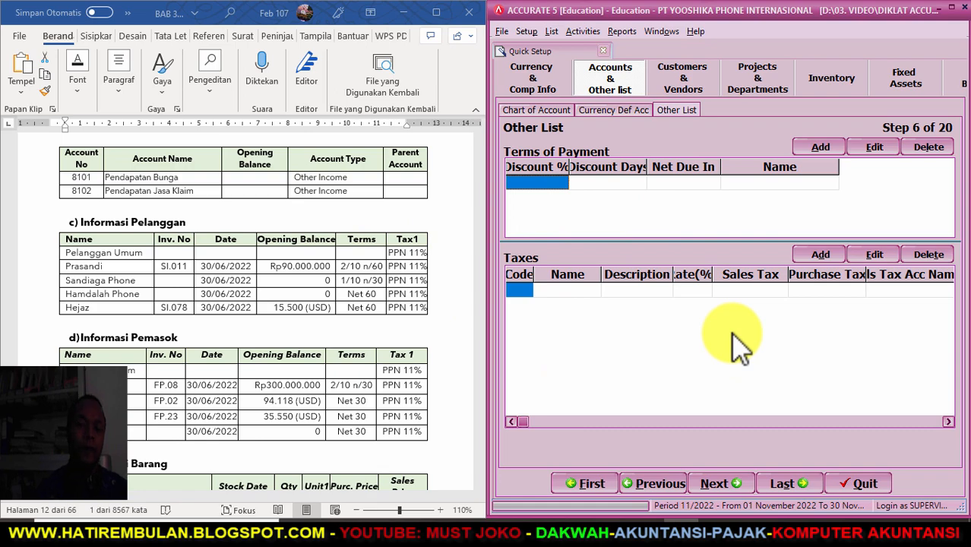
{"action": "scroll", "coordinate": [390, 321], "scroll_direction": "down", "scroll_amount": 5}
{"action": "scroll", "coordinate": [389, 320], "scroll_direction": "down", "scroll_amount": 8}
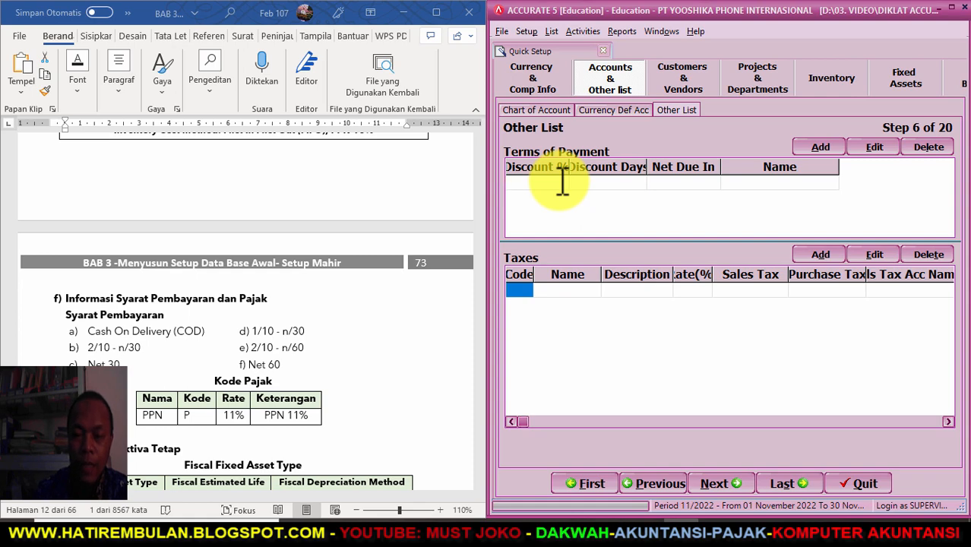
{"action": "key", "text": "Tab"}
{"action": "key", "text": "Tab"}
{"action": "key", "text": "Tab"}
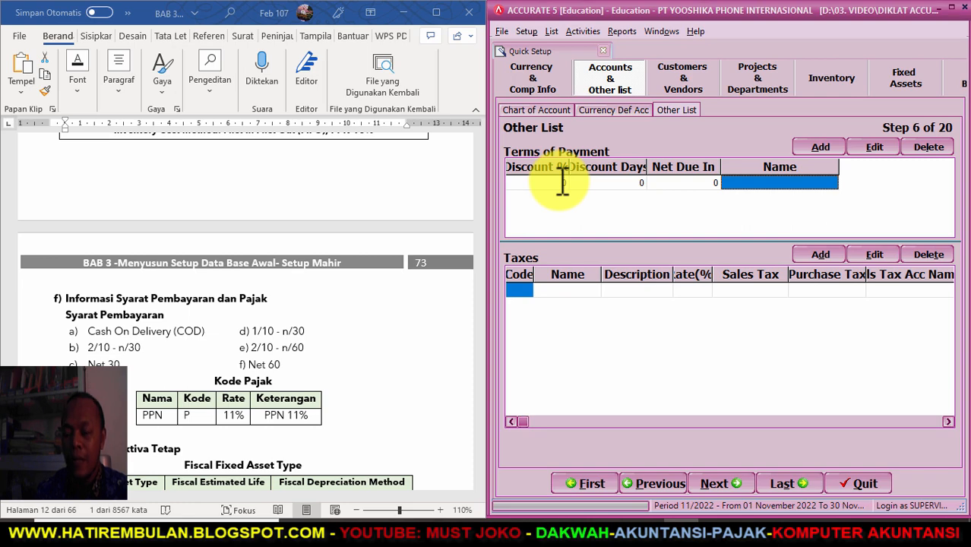
- Add the C.O.D term and a 2/10 n/30 term with 2% discount and 30 days net
{"action": "type", "text": "C.O.D"}
{"action": "key", "text": "Tab"}
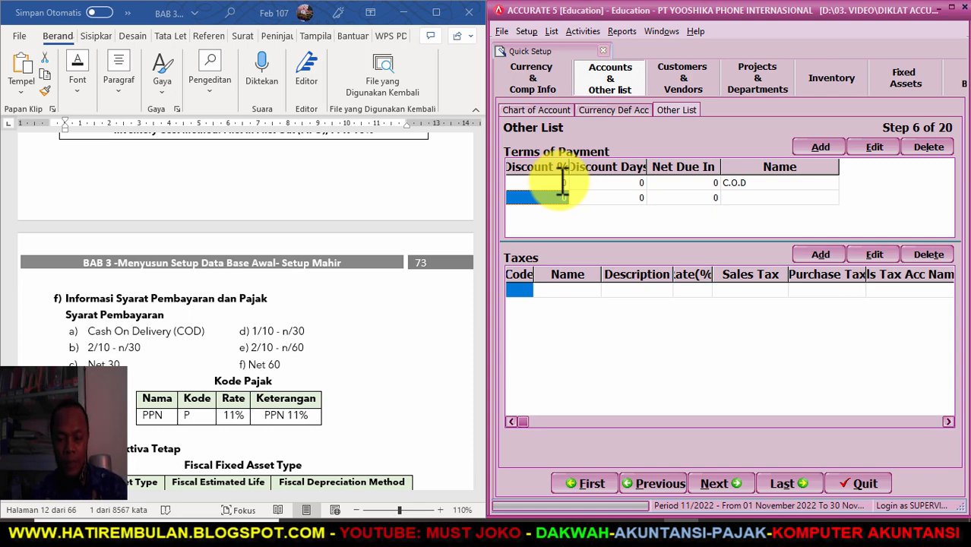
{"action": "type", "text": "2"}
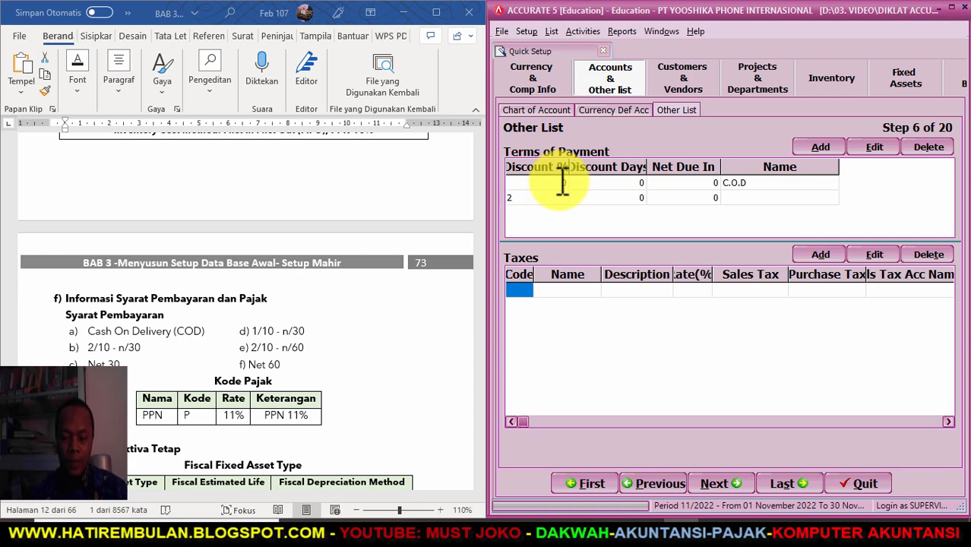
{"action": "key", "text": "Tab"}
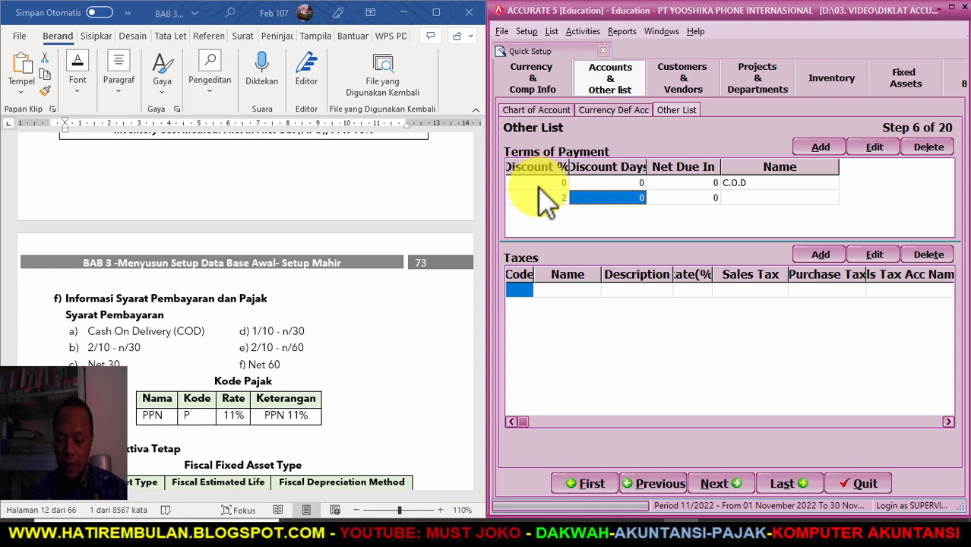
{"action": "type", "text": "1"}
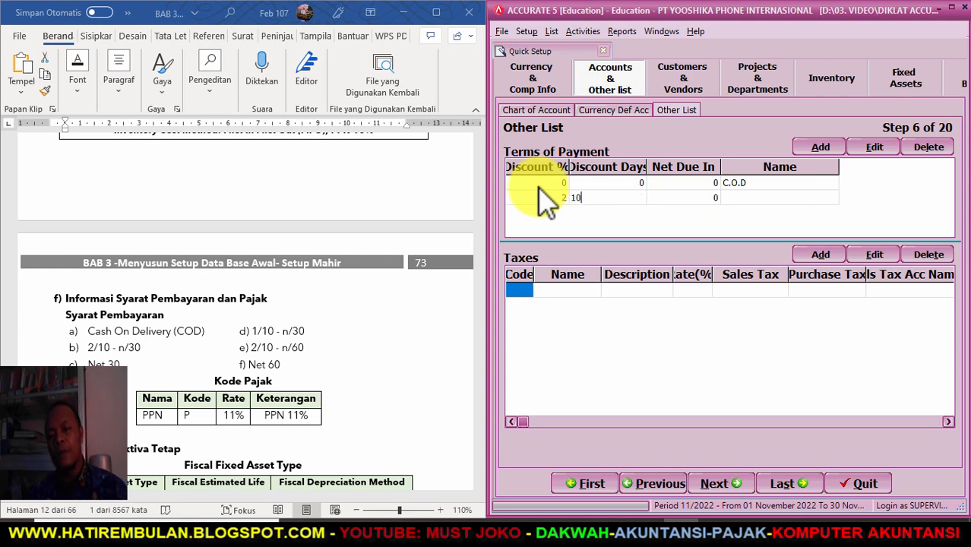
{"action": "key", "text": "Tab"}
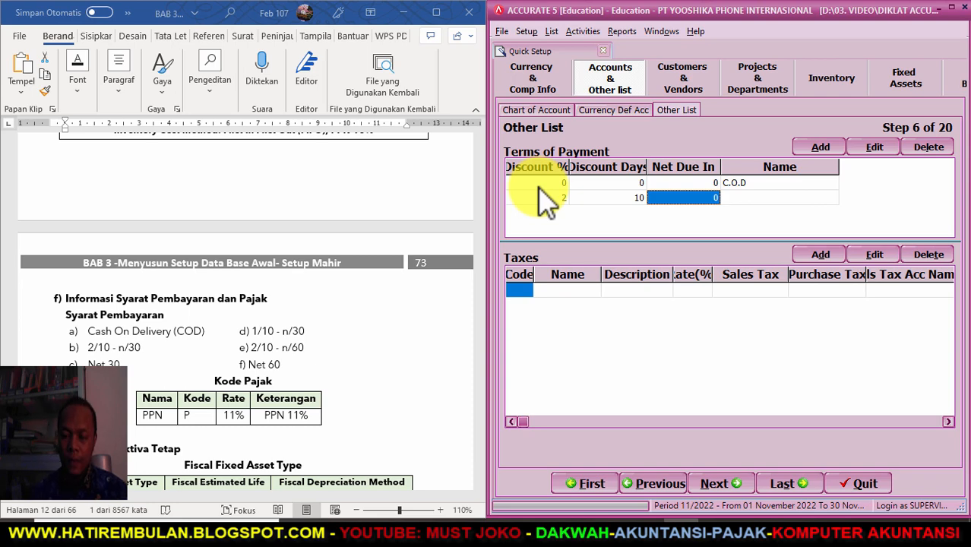
{"action": "type", "text": "30"}
{"action": "key", "text": "Tab"}
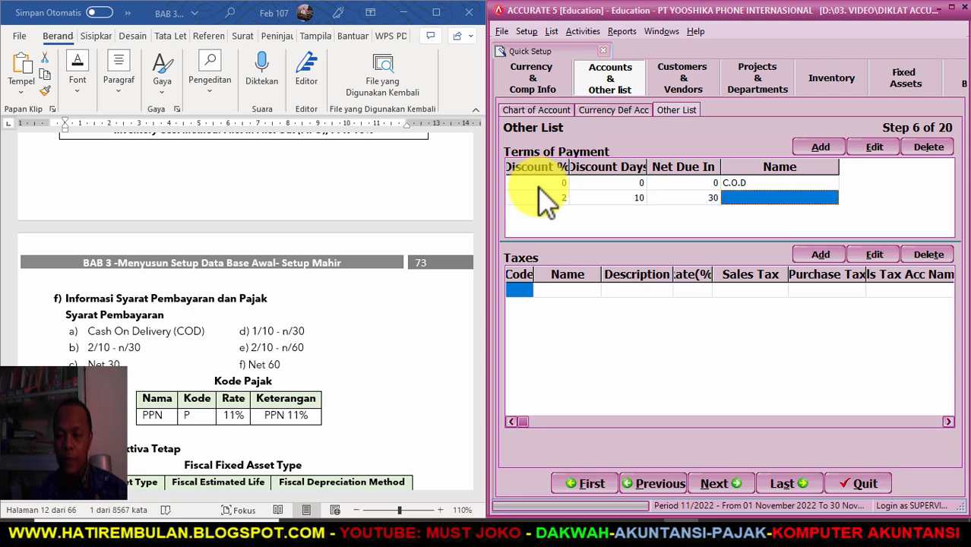
{"action": "type", "text": "2/10 n/30"}
{"action": "key", "text": "Tab"}
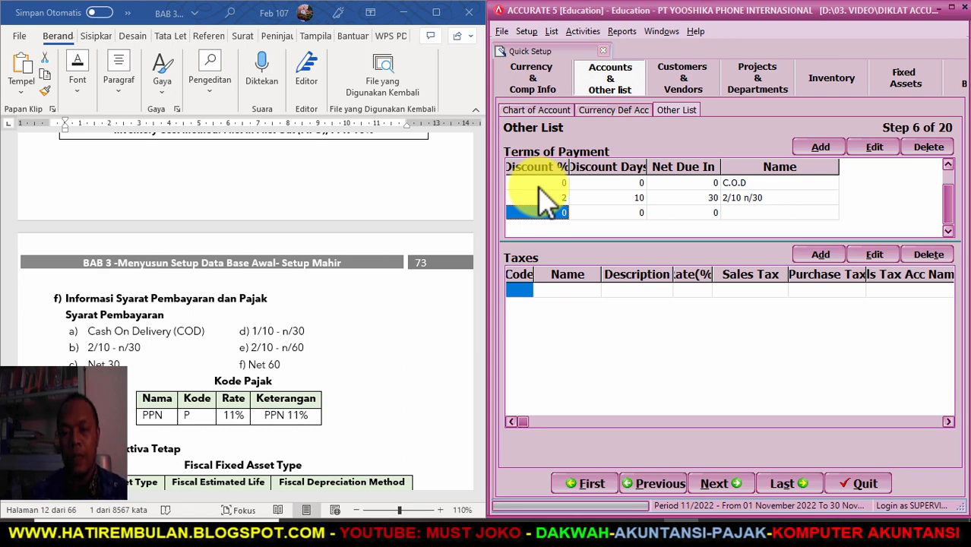
- Add a Net 30 term and a 1/10 n/30 term with 1% discount
{"action": "key", "text": "Tab"}
{"action": "key", "text": "Tab"}
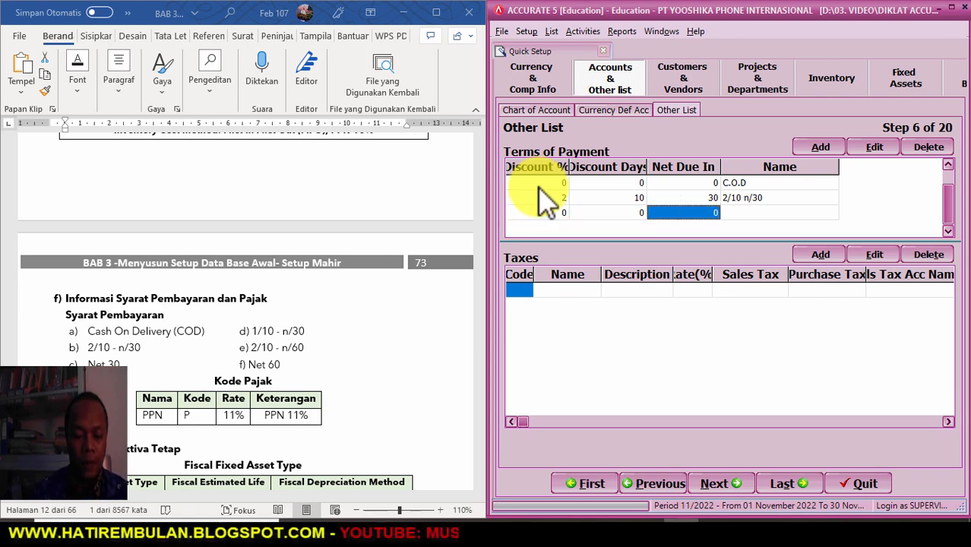
{"action": "type", "text": "4"}
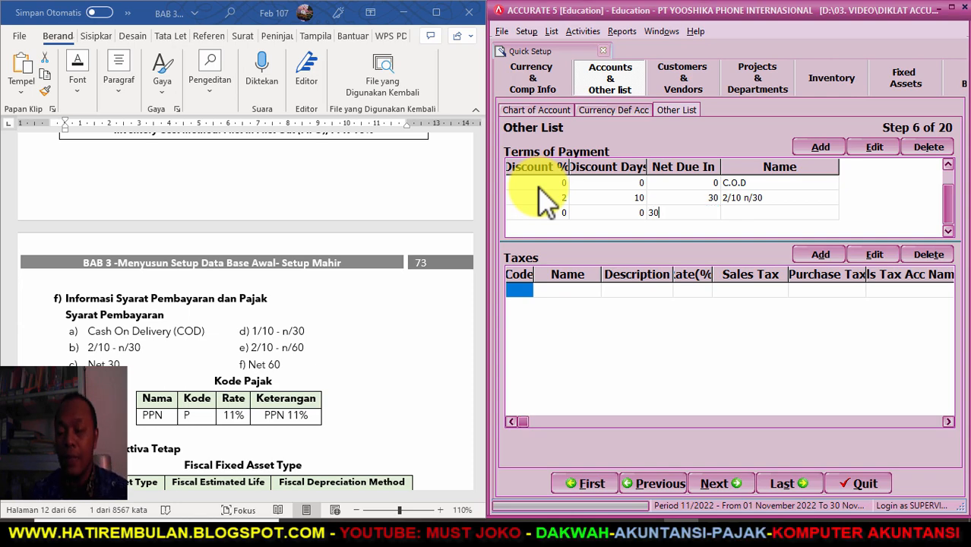
{"action": "key", "text": "Tab"}
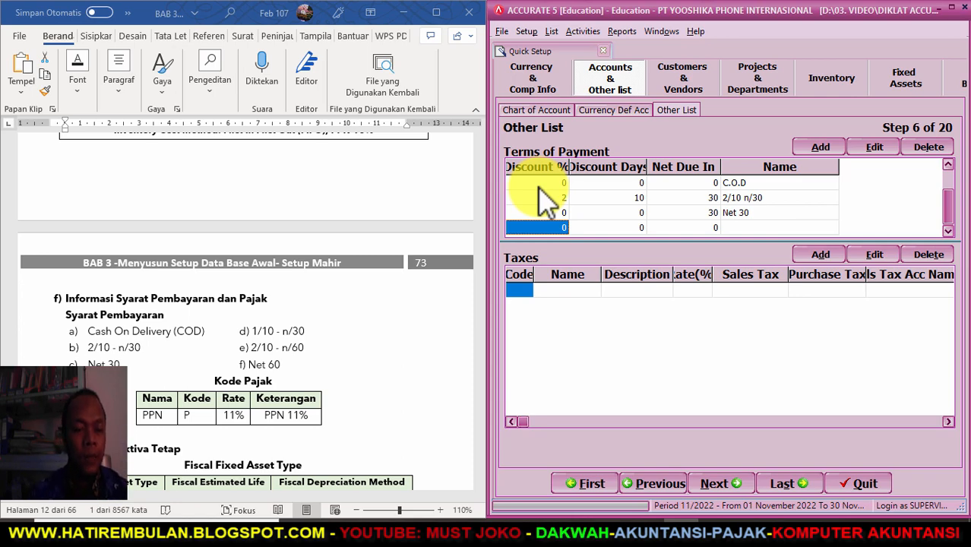
{"action": "type", "text": "1"}
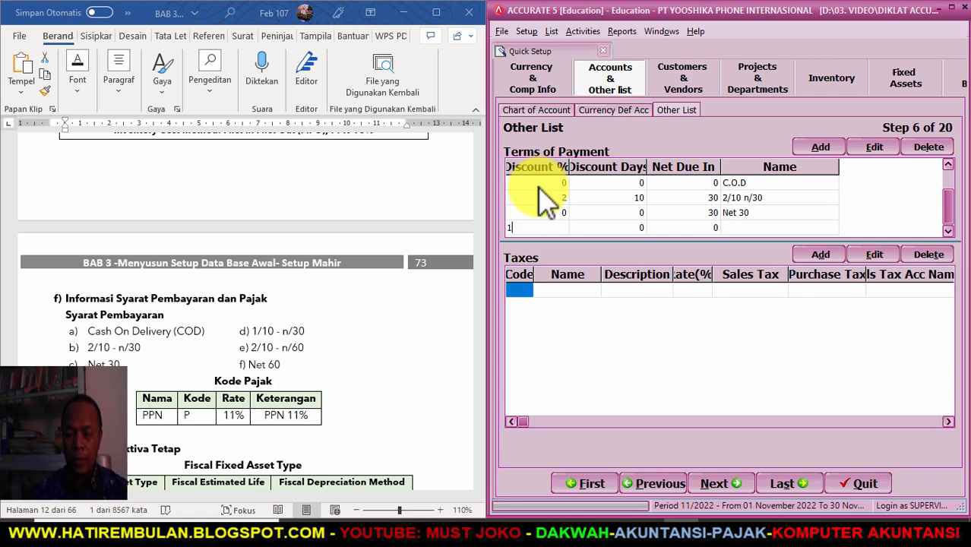
{"action": "key", "text": "Tab"}
{"action": "type", "text": "1"}
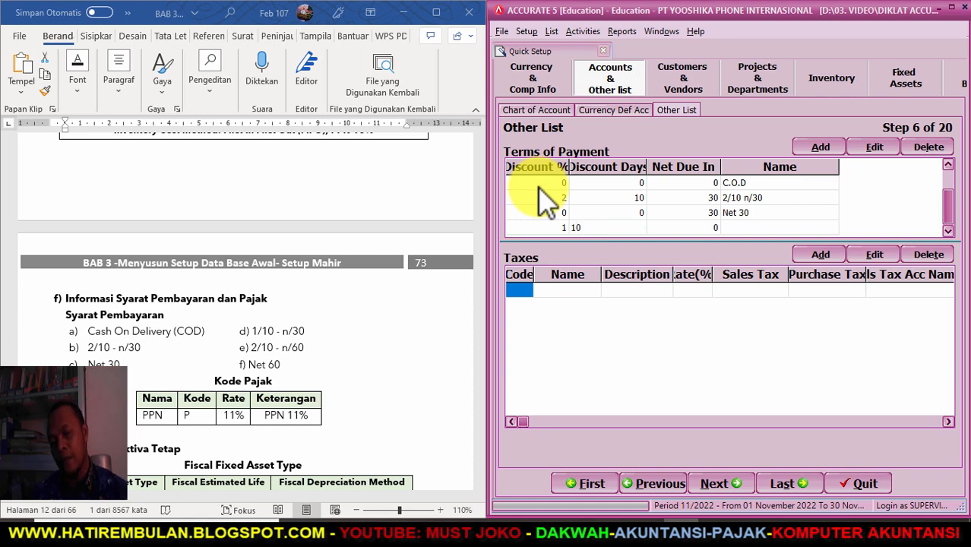
{"action": "type", "text": "0"}
{"action": "key", "text": "Tab"}
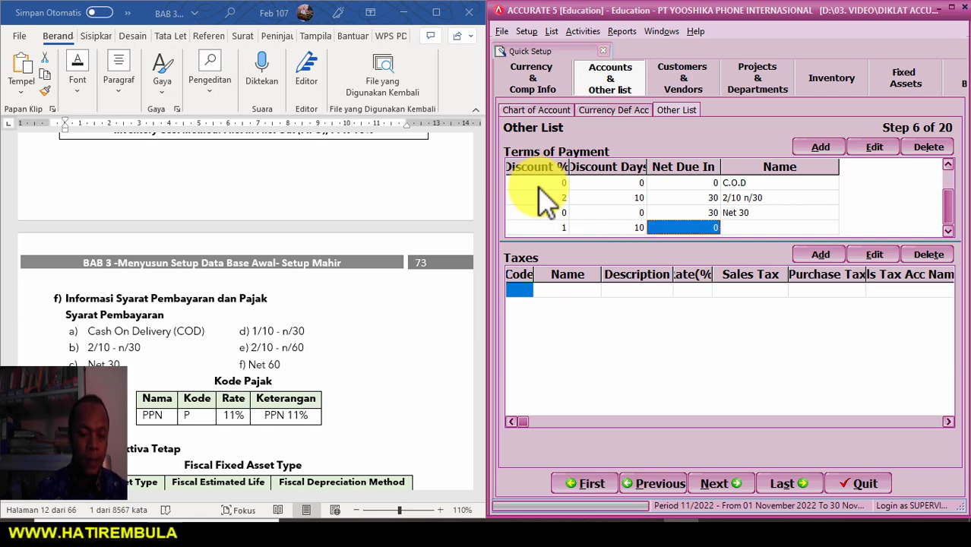
{"action": "type", "text": "30"}
{"action": "key", "text": "Tab"}
{"action": "key", "text": "Tab"}
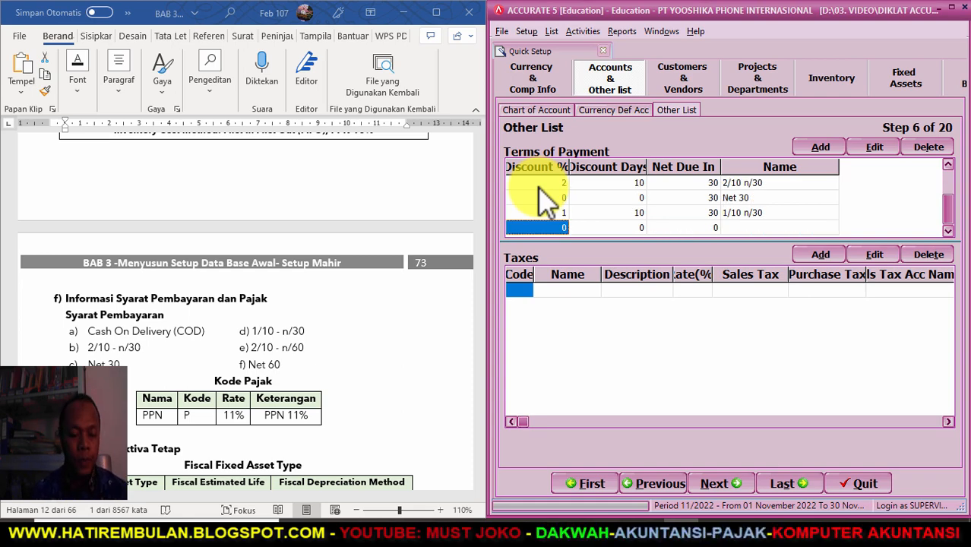
- Add the 2/10 n/60 and Net 60 terms and discard the empty extra row
{"action": "type", "text": "2"}
{"action": "key", "text": "Tab"}
{"action": "type", "text": "1"}
{"action": "key", "text": "Tab"}
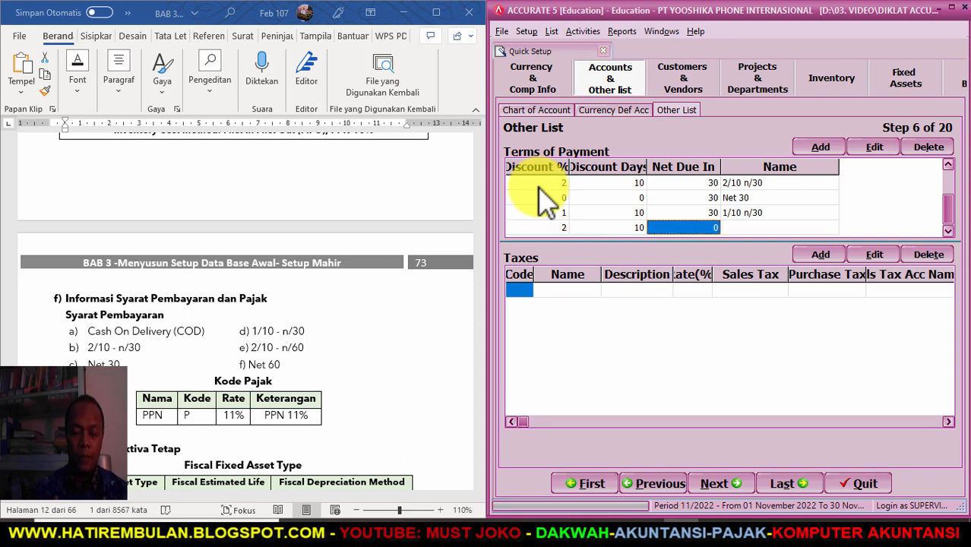
{"action": "type", "text": "6"}
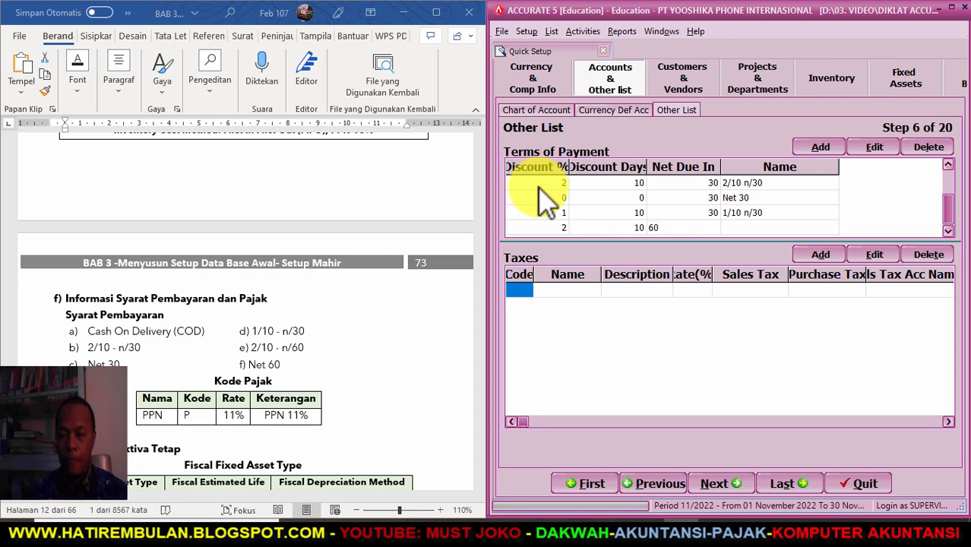
{"action": "key", "text": "Tab"}
{"action": "key", "text": "Tab"}
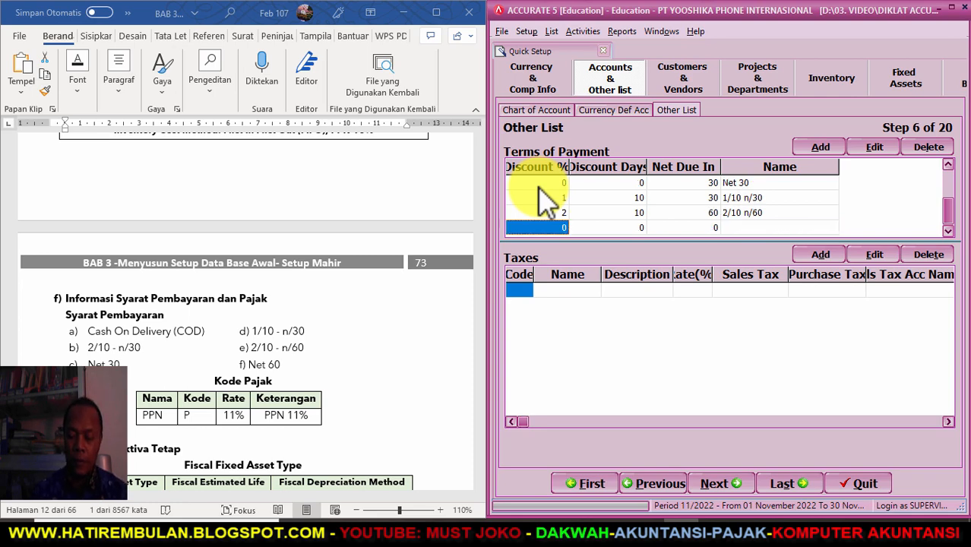
{"action": "key", "text": "Tab"}
{"action": "key", "text": "Tab"}
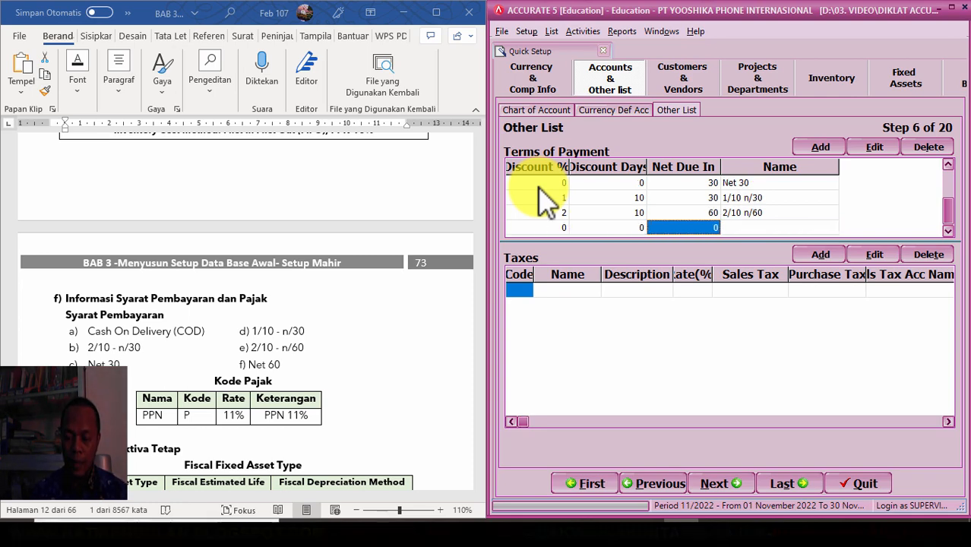
{"action": "type", "text": "60"}
{"action": "key", "text": "Tab"}
{"action": "key", "text": "Tab"}
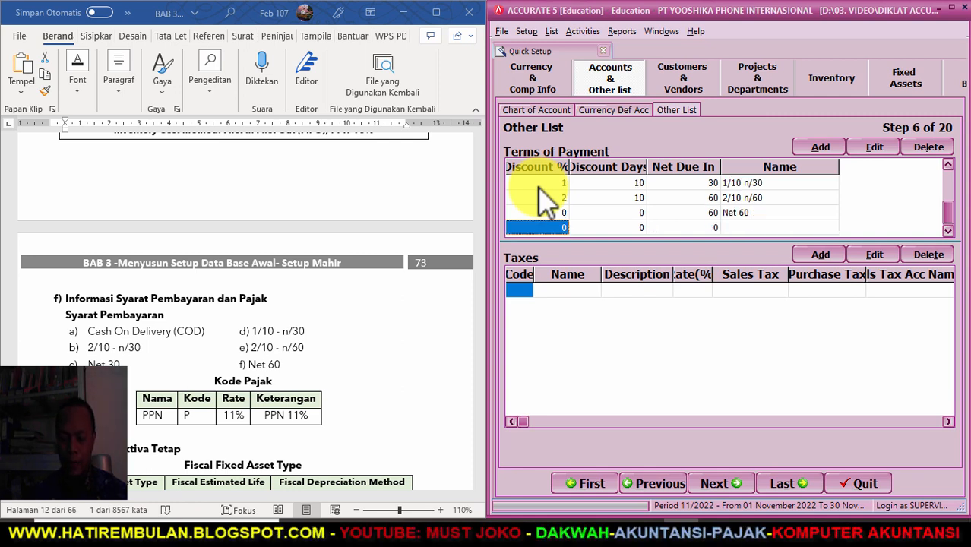
{"action": "key", "text": "Escape"}
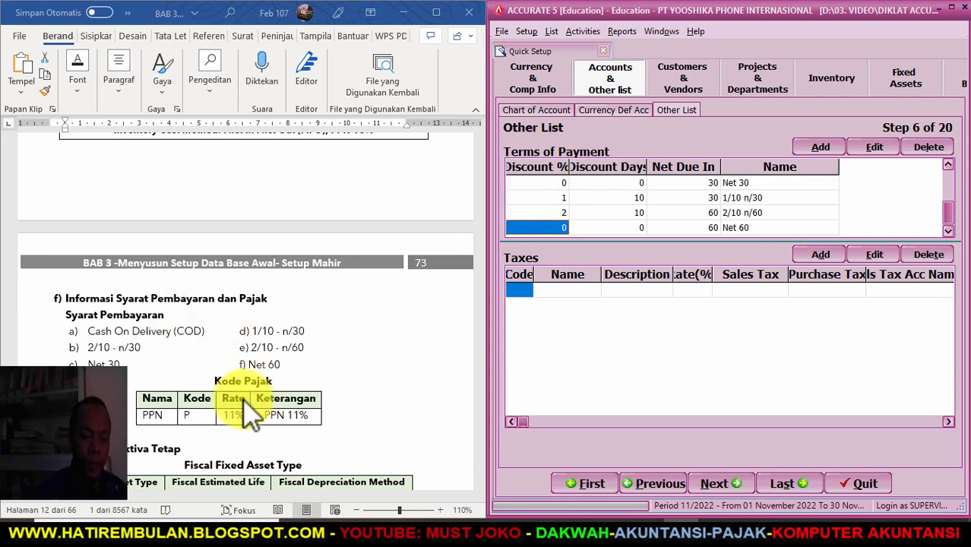
- Enter a tax with code P, name PPN, description PPN and rate 11%
{"action": "left_click", "coordinate": [525, 290]}
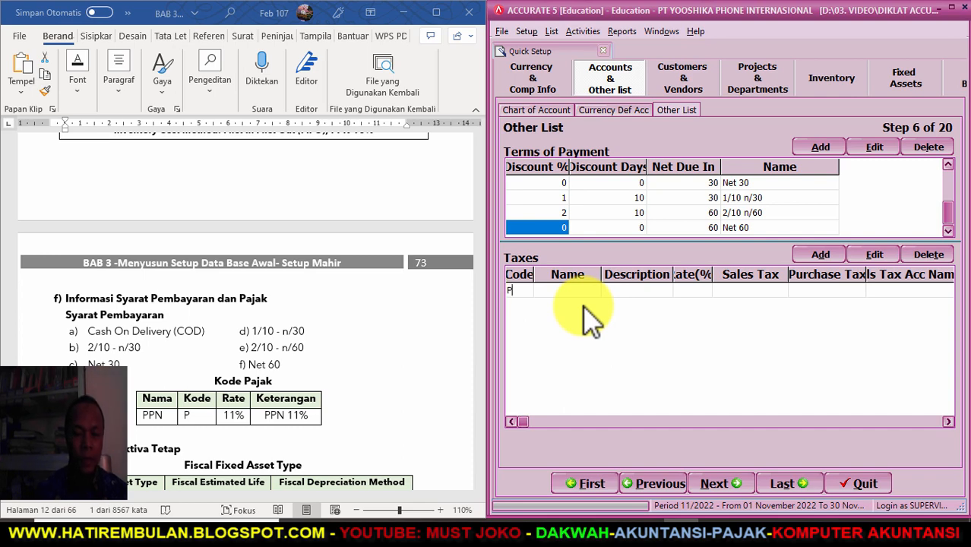
{"action": "key", "text": "Tab"}
{"action": "type", "text": "PPN"}
{"action": "key", "text": "Tab"}
{"action": "type", "text": "PPN"}
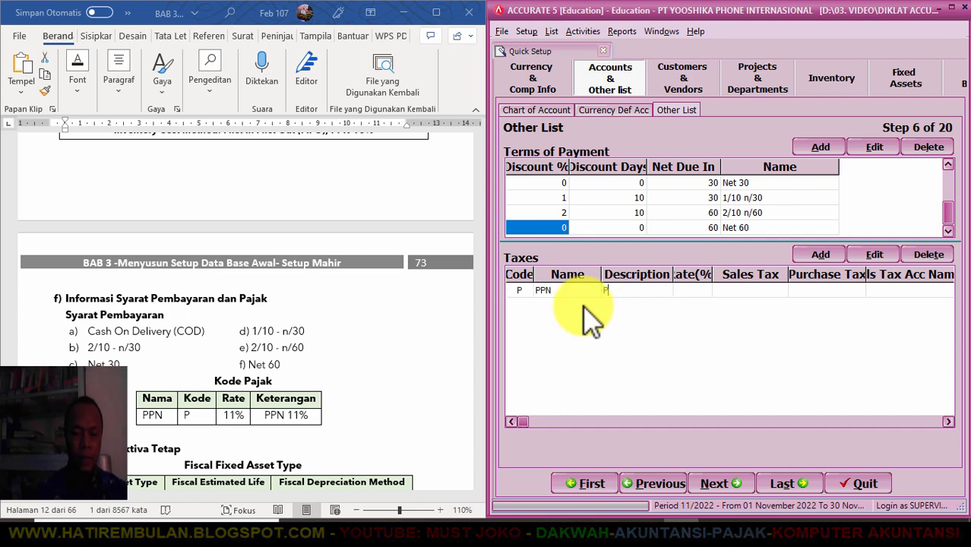
{"action": "key", "text": "Tab"}
{"action": "type", "text": "11"}
{"action": "key", "text": "Tab"}
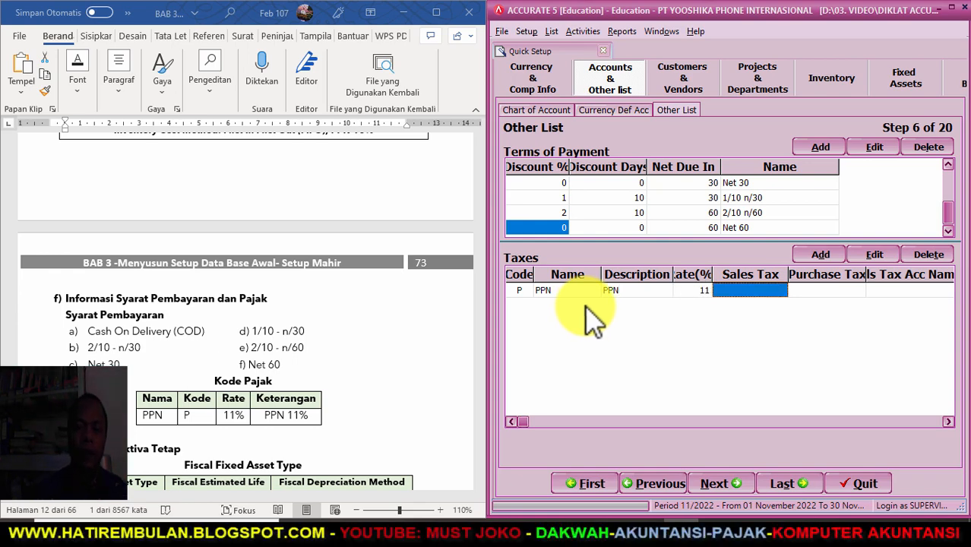
- Set PPN Keluaran as the sales tax account and PPN Masukan (1106) as purchase tax account
{"action": "left_click", "coordinate": [781, 291]}
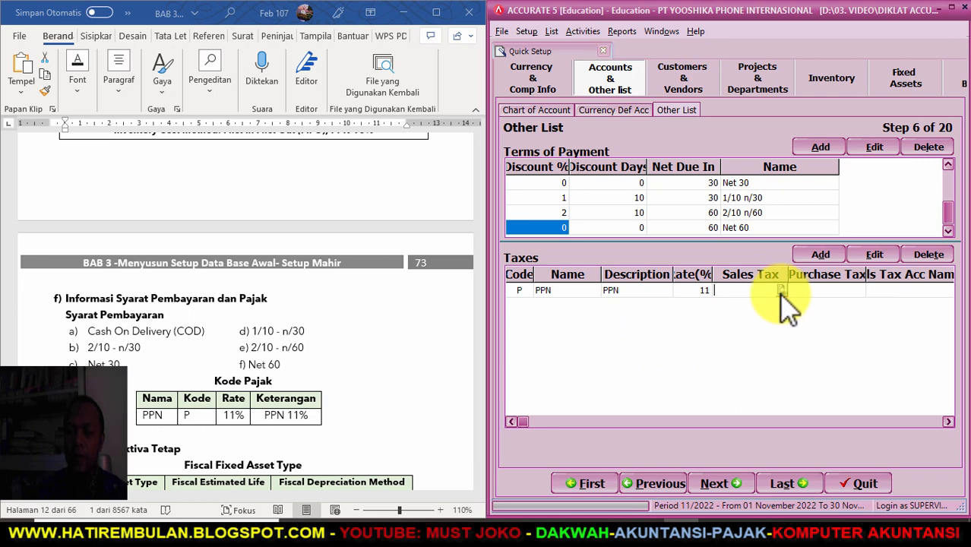
{"action": "left_click", "coordinate": [780, 291]}
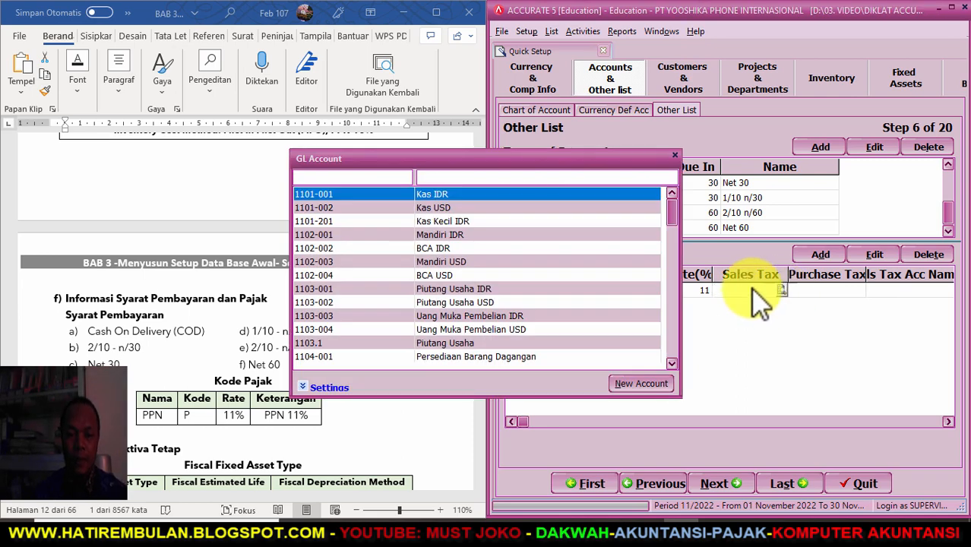
{"action": "left_click", "coordinate": [490, 175]}
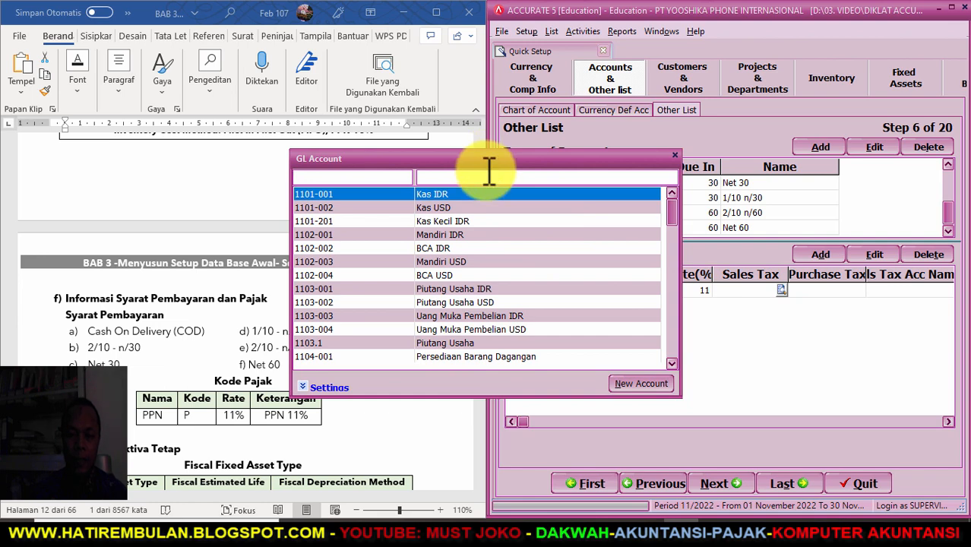
{"action": "type", "text": "PP"}
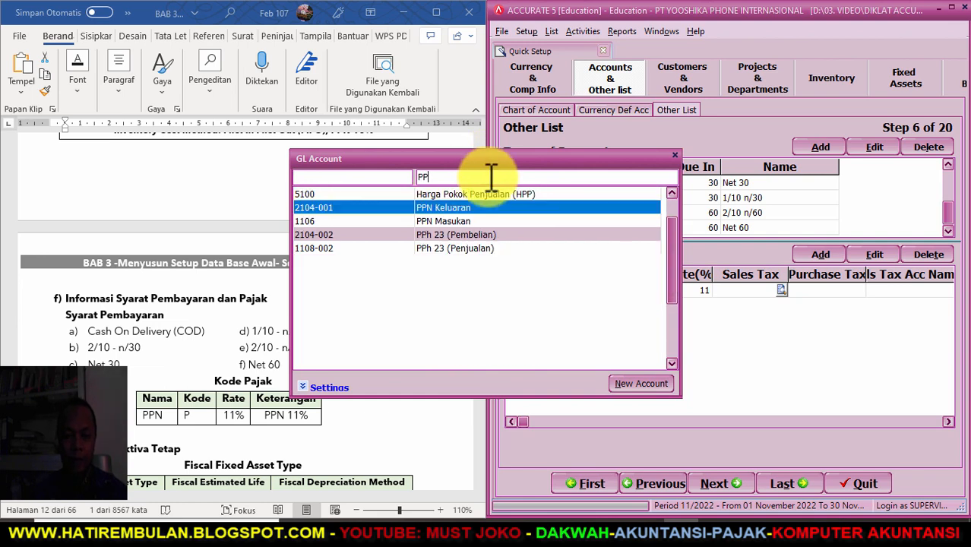
{"action": "double_click", "coordinate": [470, 206]}
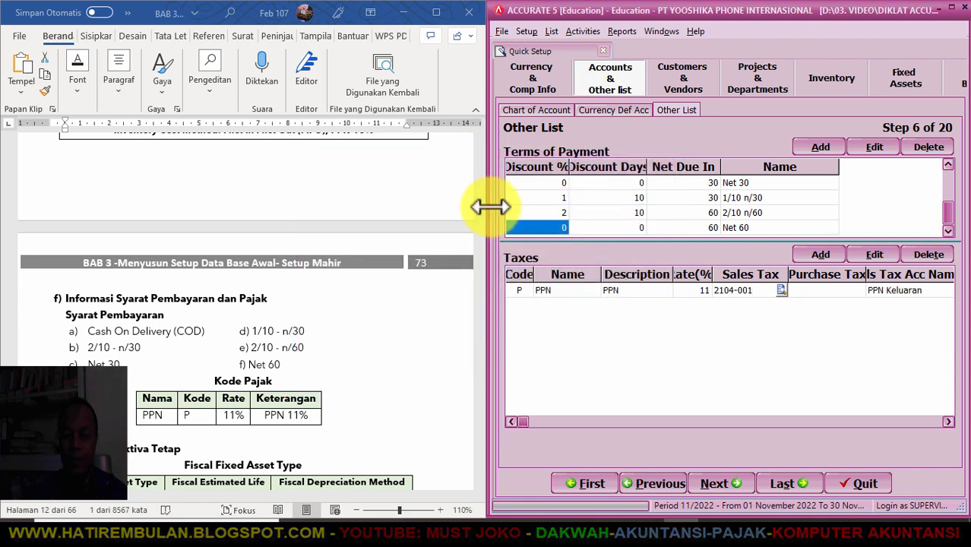
{"action": "left_click", "coordinate": [826, 290]}
{"action": "left_click", "coordinate": [851, 291]}
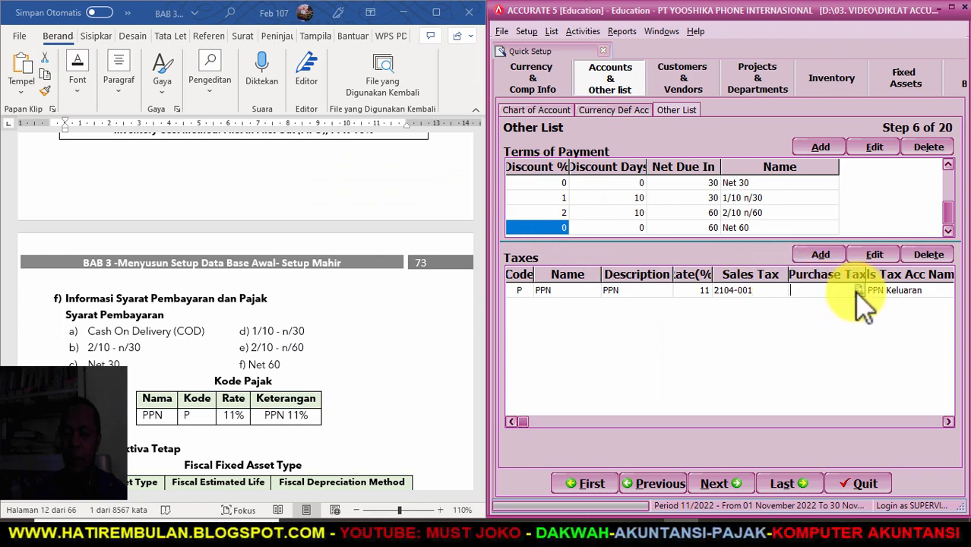
{"action": "left_click", "coordinate": [859, 289]}
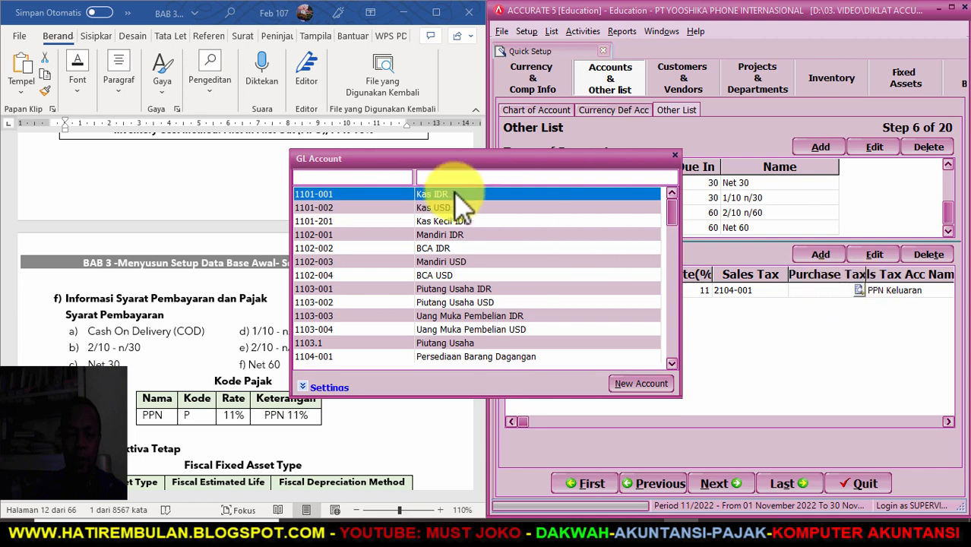
{"action": "type", "text": "PP"}
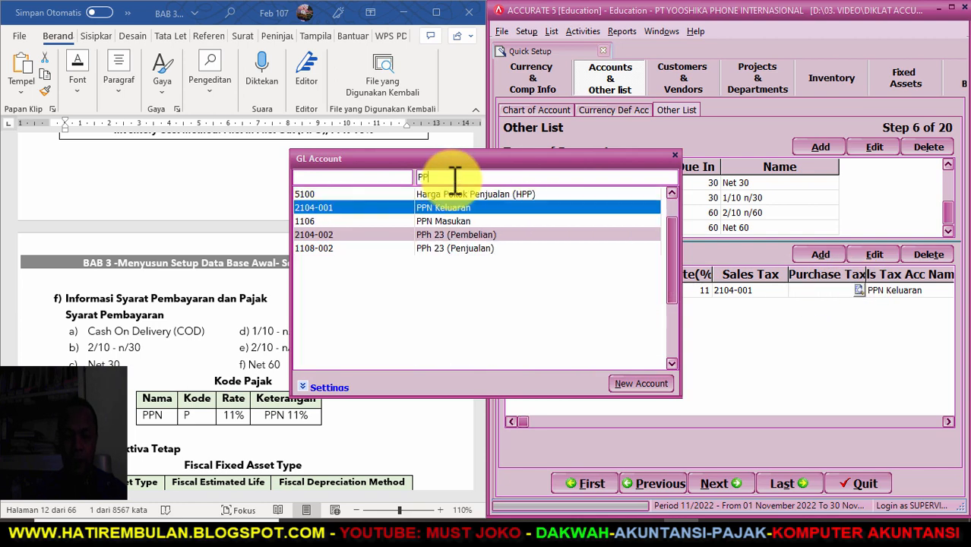
{"action": "left_click", "coordinate": [455, 221]}
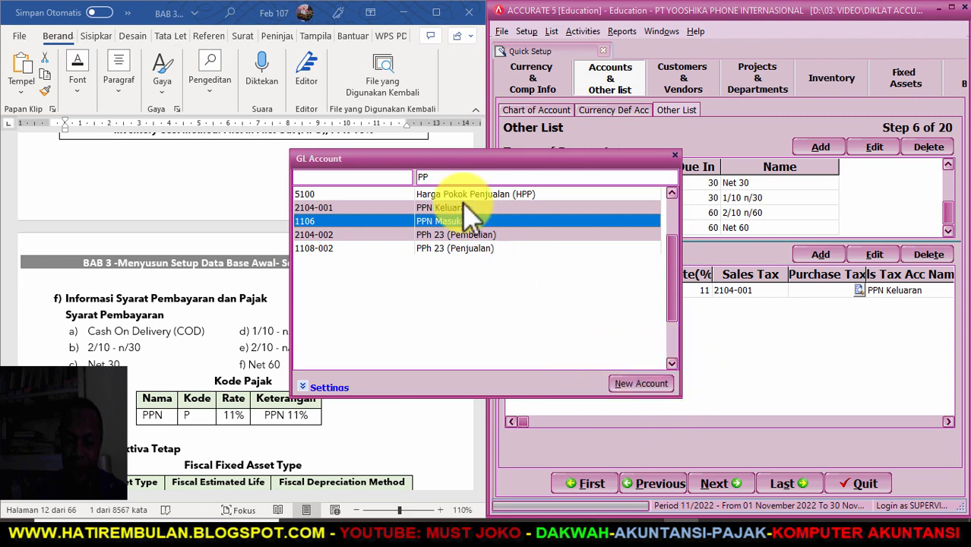
{"action": "double_click", "coordinate": [452, 223]}
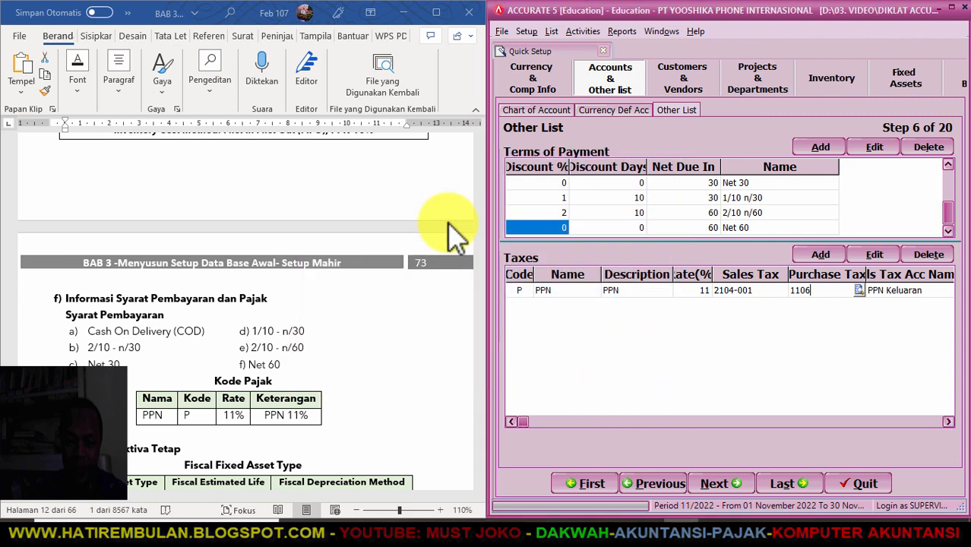
{"action": "key", "text": "Tab"}
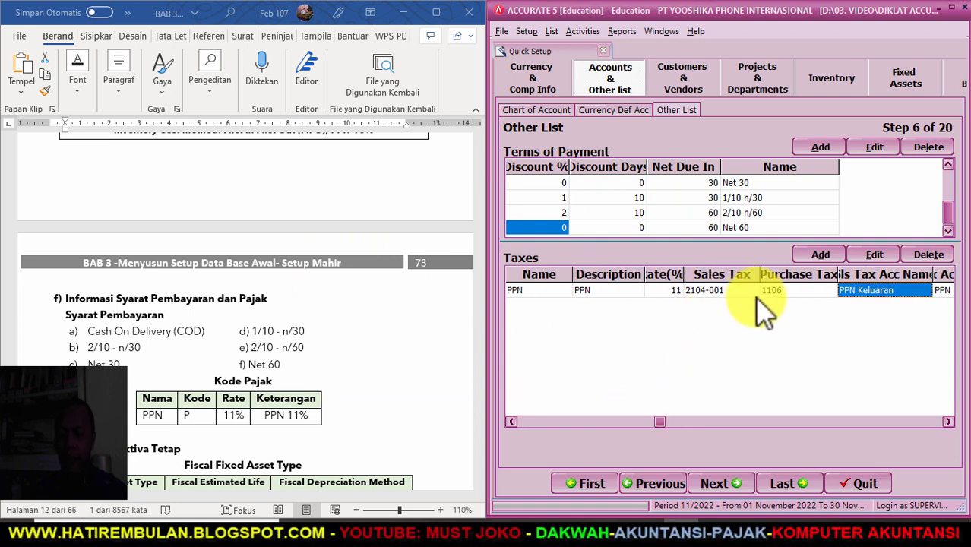
- Review the completed PPN row across the tax list columns and advance to Step 7
{"action": "left_click", "coordinate": [947, 422]}
{"action": "left_click", "coordinate": [947, 422]}
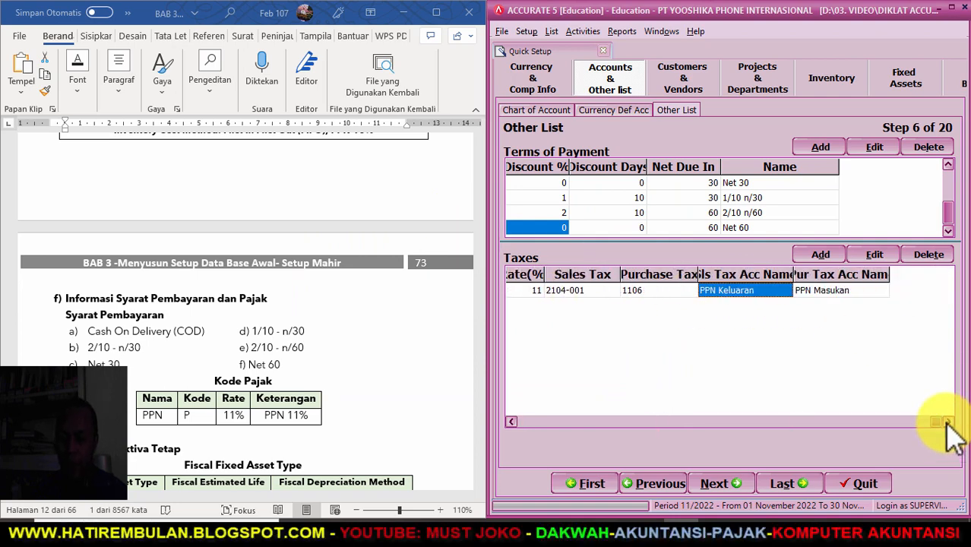
{"action": "left_click", "coordinate": [511, 422]}
{"action": "left_click", "coordinate": [511, 422]}
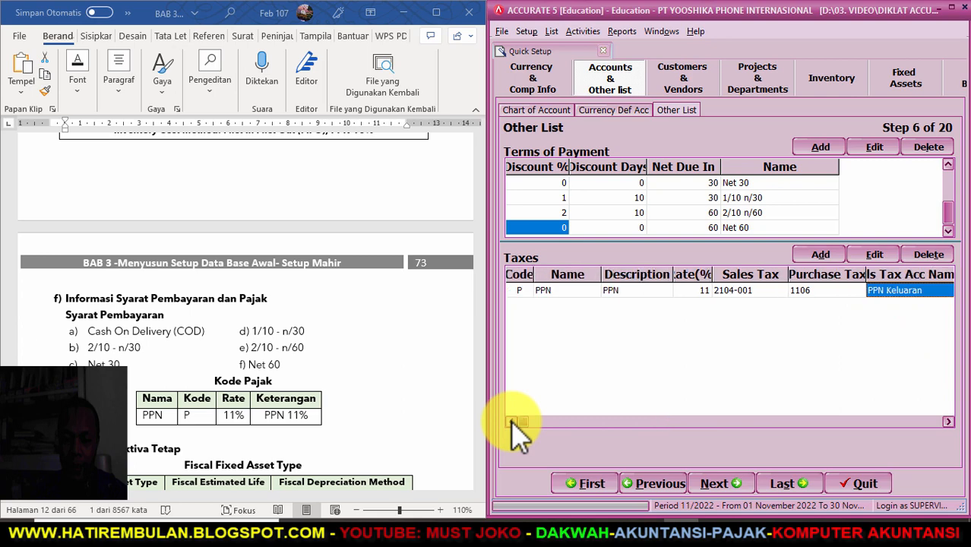
{"action": "left_click_drag", "start_coordinate": [603, 275], "coordinate": [583, 275]}
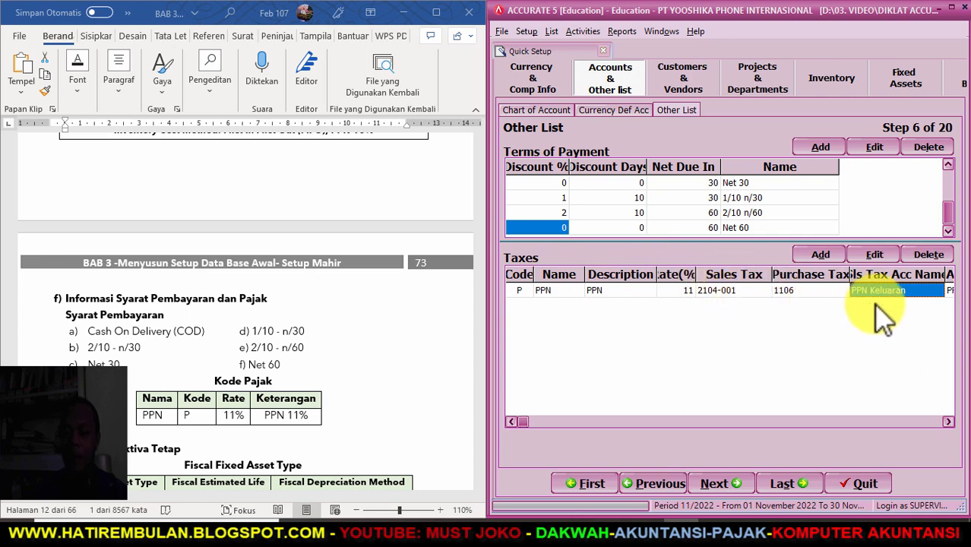
{"action": "left_click", "coordinate": [948, 421]}
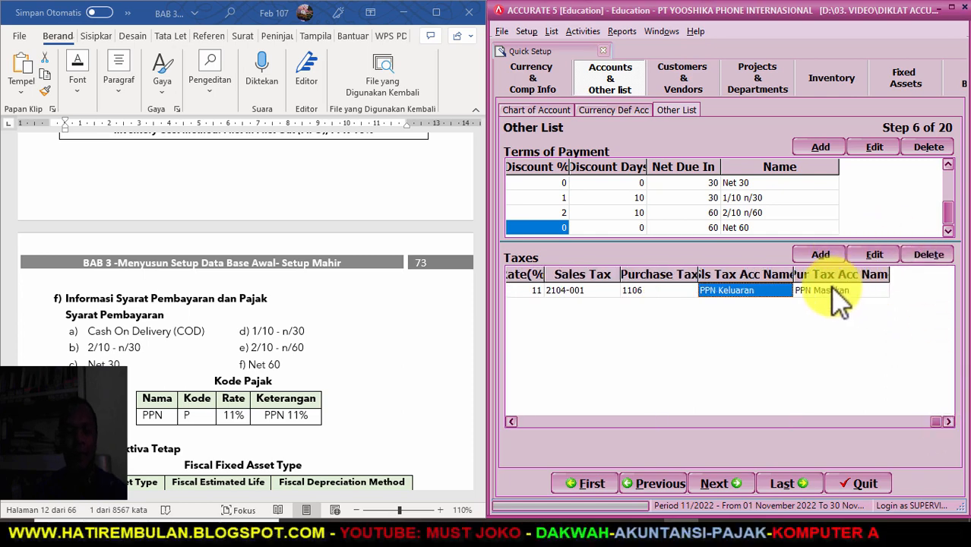
{"action": "left_click", "coordinate": [726, 484]}
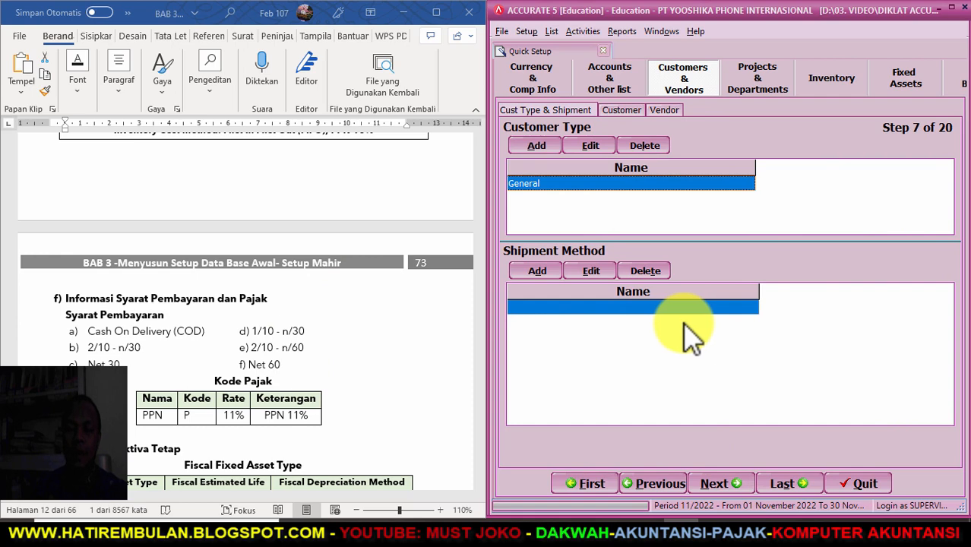
- Scroll the Word document back up to the customer table
{"action": "scroll", "coordinate": [221, 363], "scroll_direction": "up", "scroll_amount": 8}
{"action": "scroll", "coordinate": [219, 367], "scroll_direction": "up", "scroll_amount": 3}
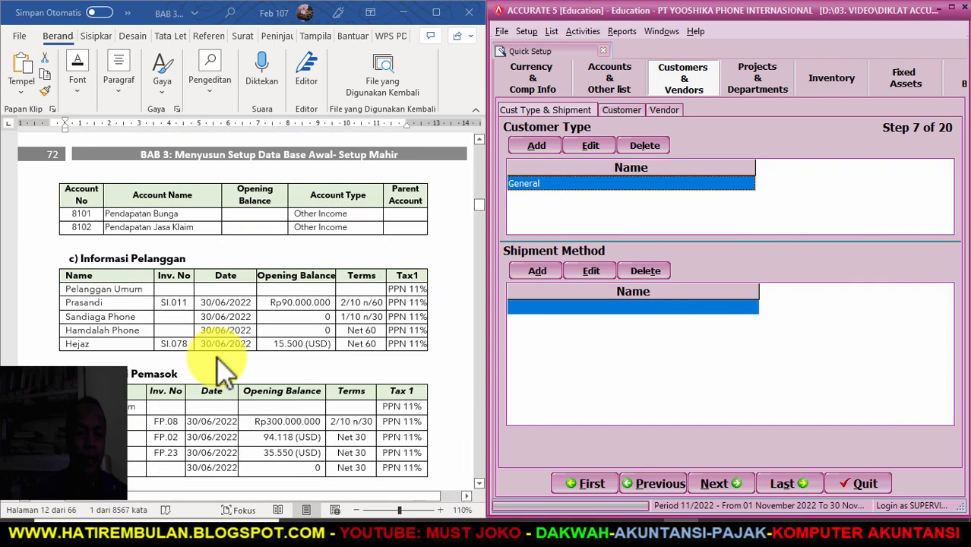
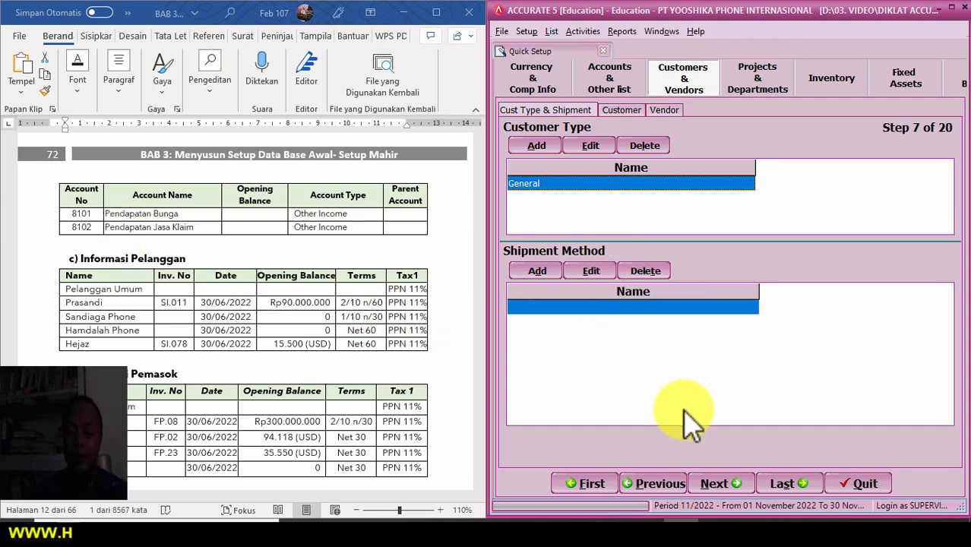
- Advance Quick Setup to Step 8 (Customer) and widen the ACCURATE window
{"action": "left_click", "coordinate": [717, 483]}
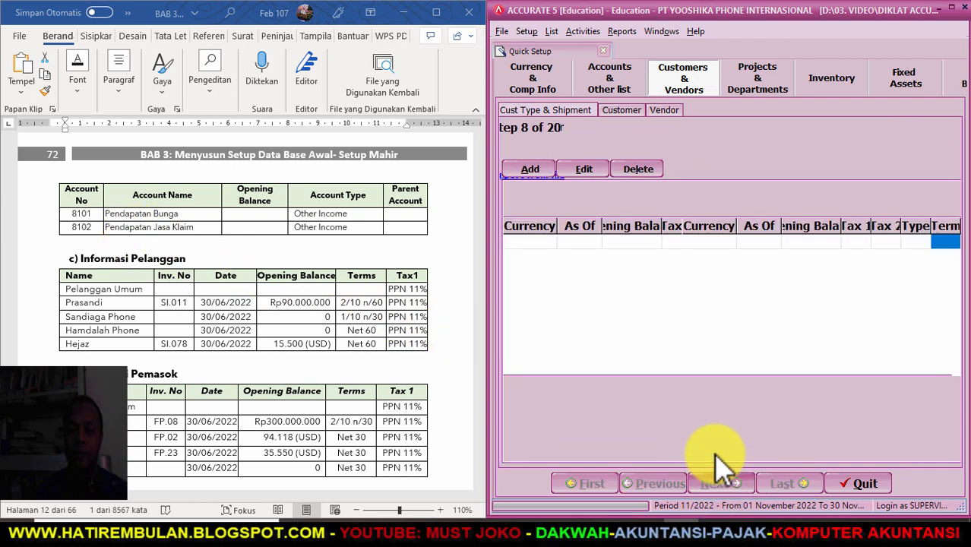
{"action": "left_click_drag", "start_coordinate": [486, 240], "coordinate": [399, 249]}
{"action": "left_click", "coordinate": [403, 251]}
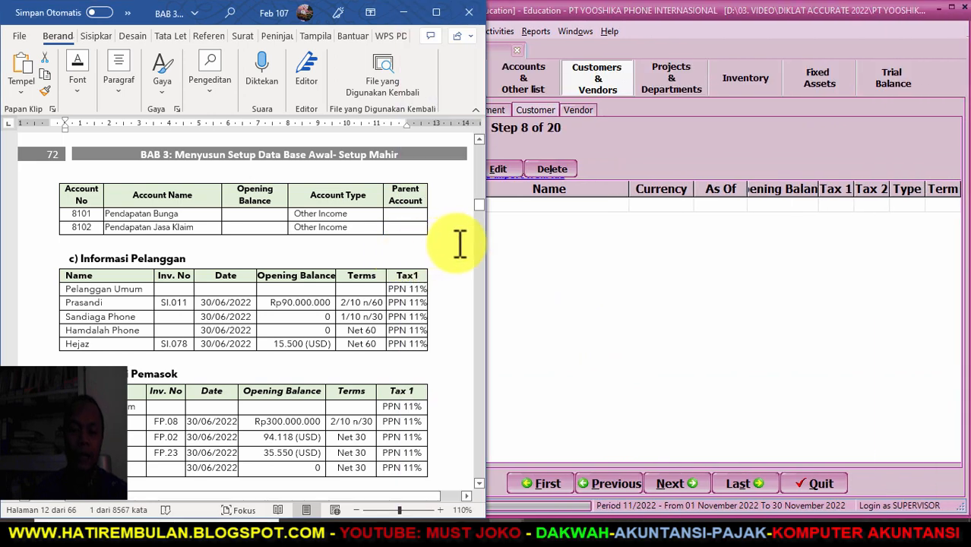
{"action": "left_click", "coordinate": [505, 249]}
{"action": "left_click_drag", "start_coordinate": [403, 256], "coordinate": [288, 253]}
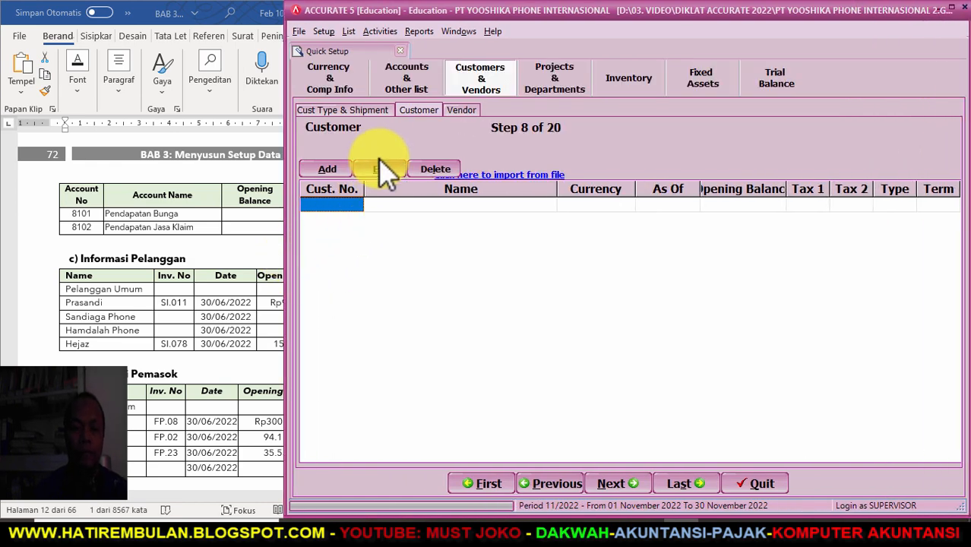
- Check the manual's customer table, then open the Import Customers from file form
{"action": "left_click", "coordinate": [178, 247]}
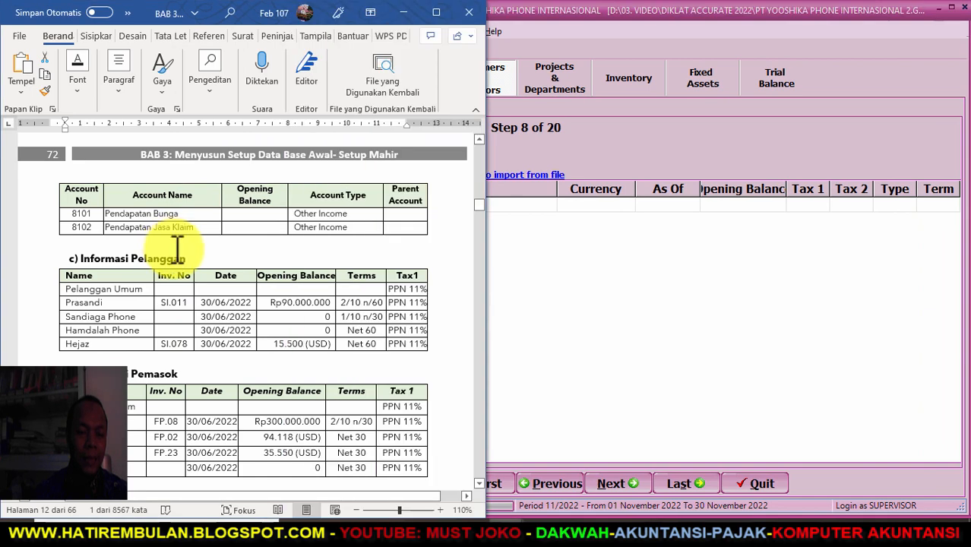
{"action": "left_click", "coordinate": [605, 308]}
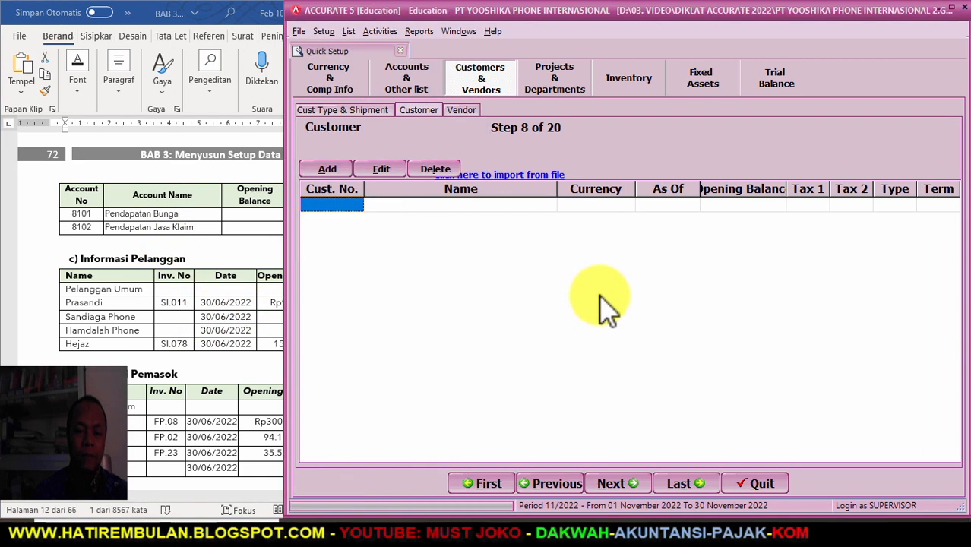
{"action": "left_click", "coordinate": [498, 176]}
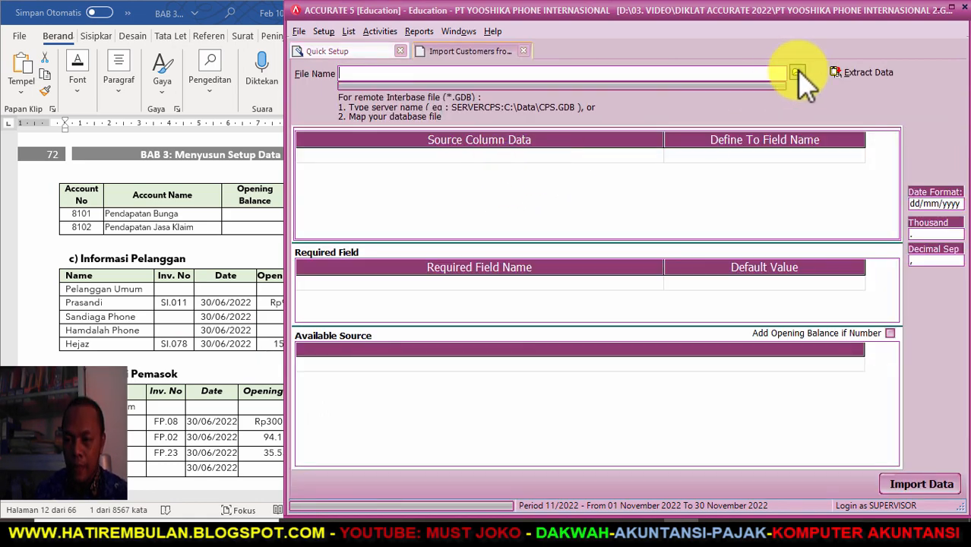
- Load the Excel workbook '2. DAFTAR PELANGGAN-yooshikaphon 2022' and extract its data
{"action": "left_click", "coordinate": [796, 73]}
{"action": "left_click", "coordinate": [594, 364]}
{"action": "left_click", "coordinate": [536, 384]}
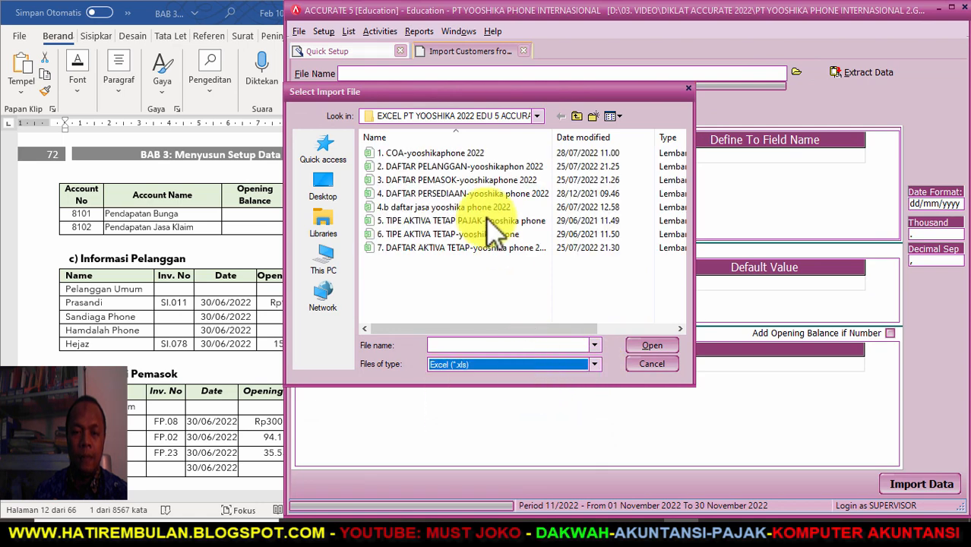
{"action": "left_click", "coordinate": [473, 167]}
{"action": "left_click", "coordinate": [653, 347]}
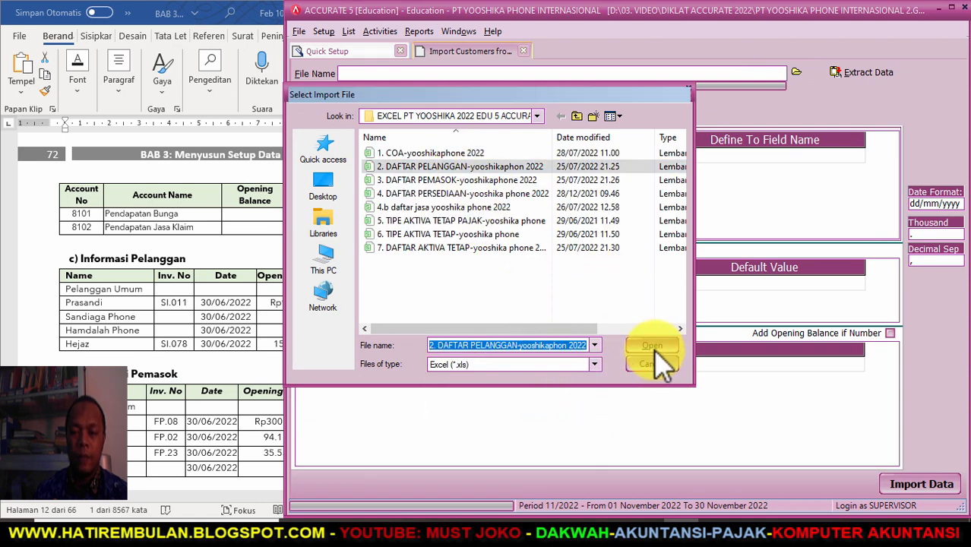
{"action": "left_click", "coordinate": [874, 74]}
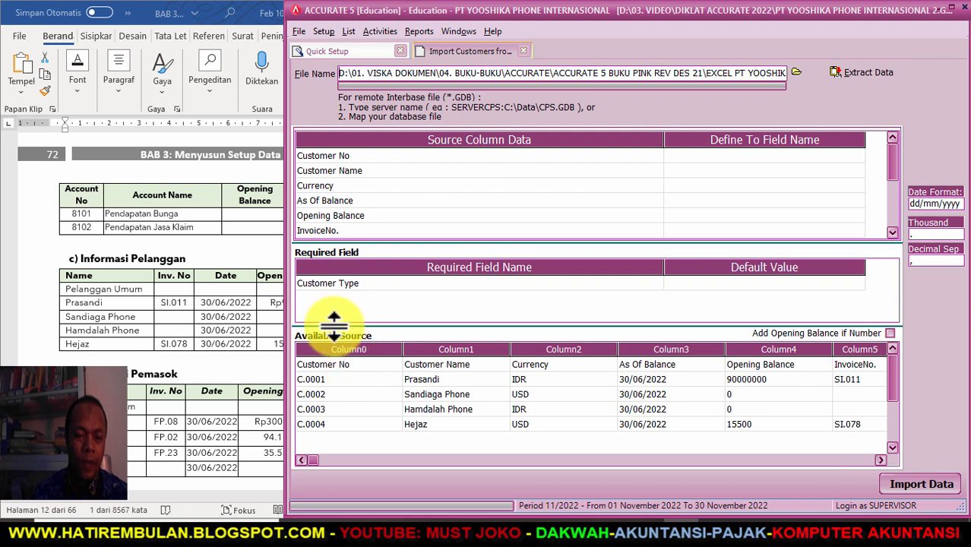
- Delete the header row from the extracted customer data
{"action": "right_click", "coordinate": [342, 363]}
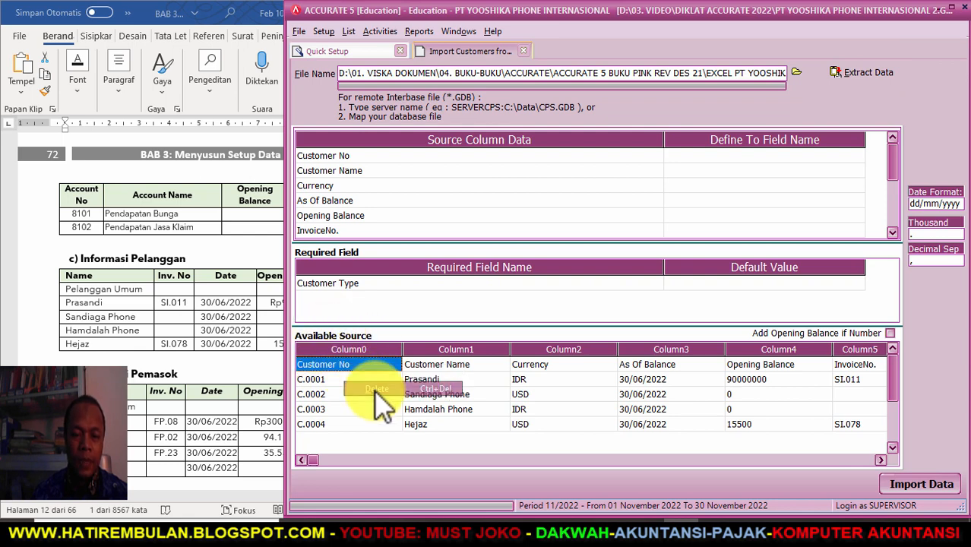
{"action": "left_click", "coordinate": [377, 389]}
{"action": "left_click", "coordinate": [473, 304]}
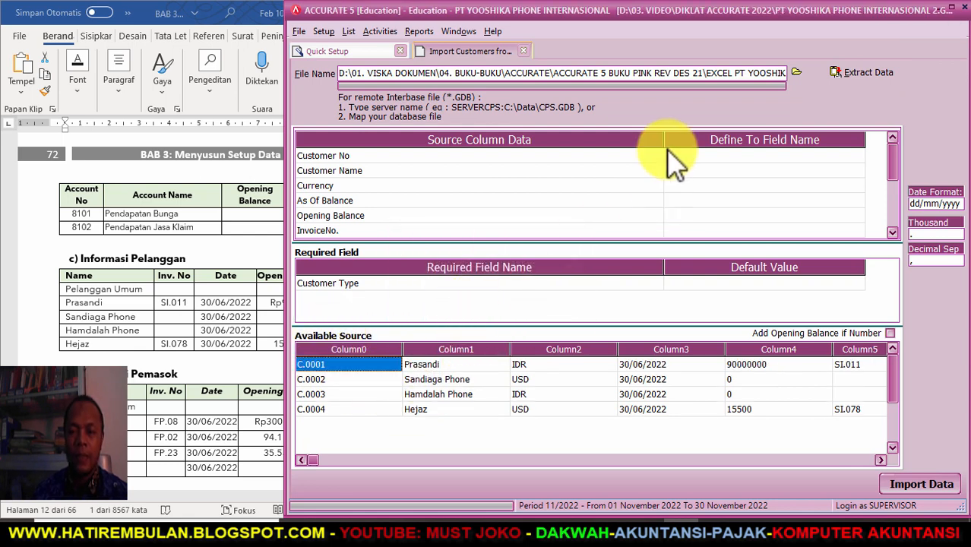
- Map the Customer No and Customer Name columns to their matching fields
{"action": "left_click_drag", "start_coordinate": [663, 140], "coordinate": [427, 140]}
{"action": "left_click", "coordinate": [466, 156]}
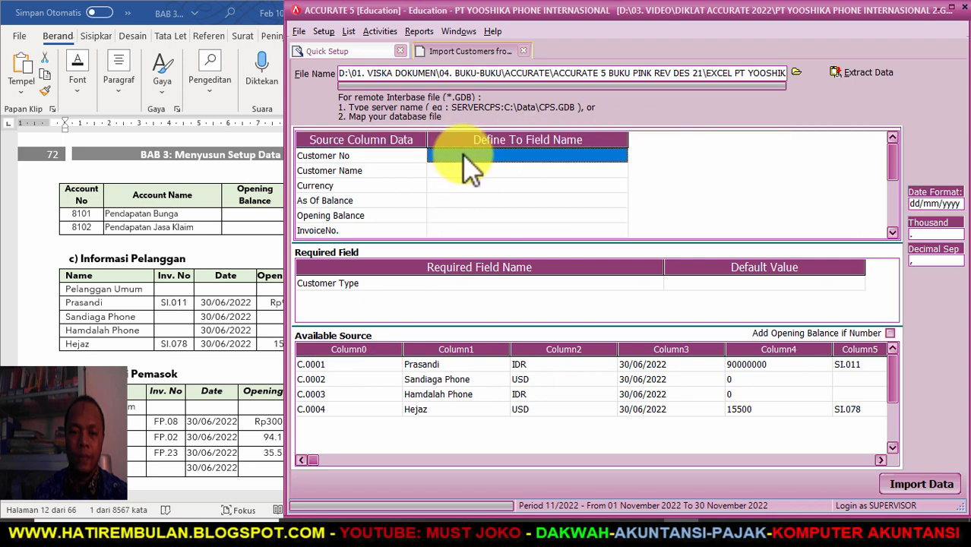
{"action": "left_click", "coordinate": [607, 155]}
{"action": "left_click", "coordinate": [622, 156]}
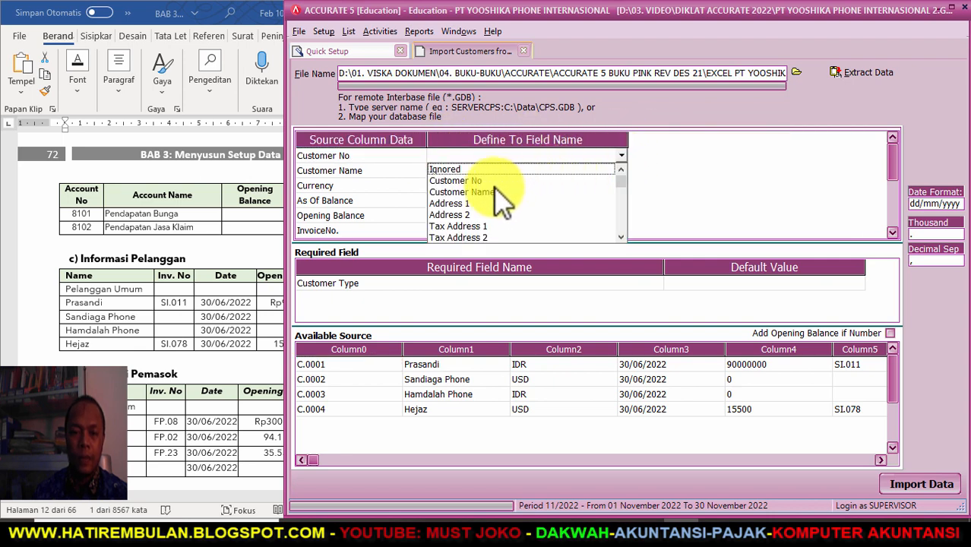
{"action": "left_click", "coordinate": [494, 180]}
{"action": "left_click", "coordinate": [596, 170]}
{"action": "left_click", "coordinate": [615, 171]}
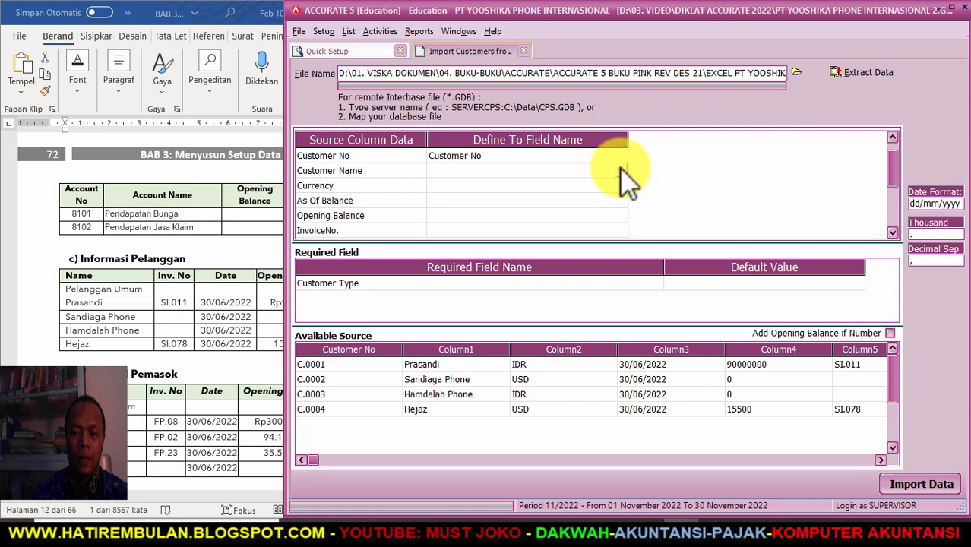
{"action": "left_click", "coordinate": [621, 170]}
{"action": "left_click", "coordinate": [505, 195]}
- Map the Currency column to the Currency field
{"action": "left_click", "coordinate": [531, 187]}
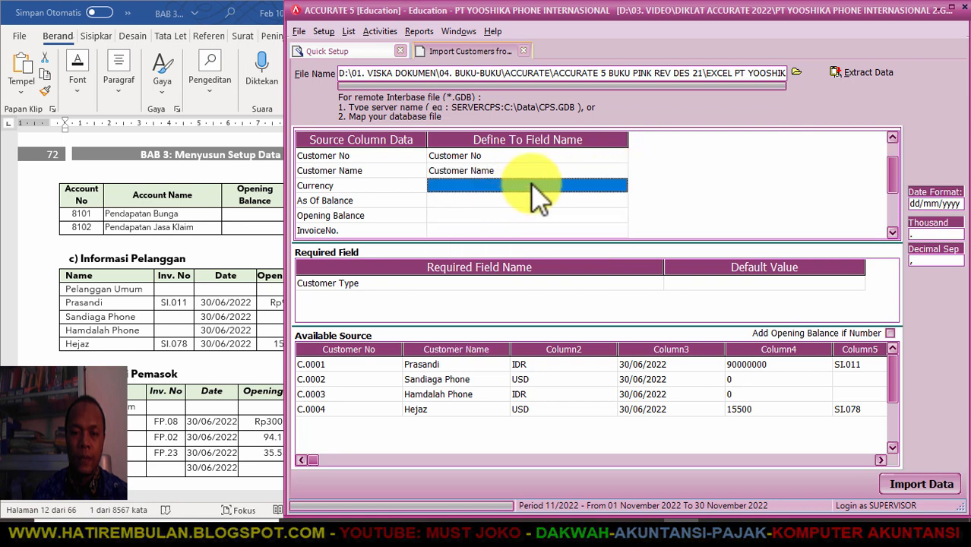
{"action": "left_click", "coordinate": [614, 185]}
{"action": "left_click", "coordinate": [621, 186]}
{"action": "left_click", "coordinate": [621, 267]}
{"action": "left_click", "coordinate": [621, 267]}
{"action": "left_click", "coordinate": [622, 268]}
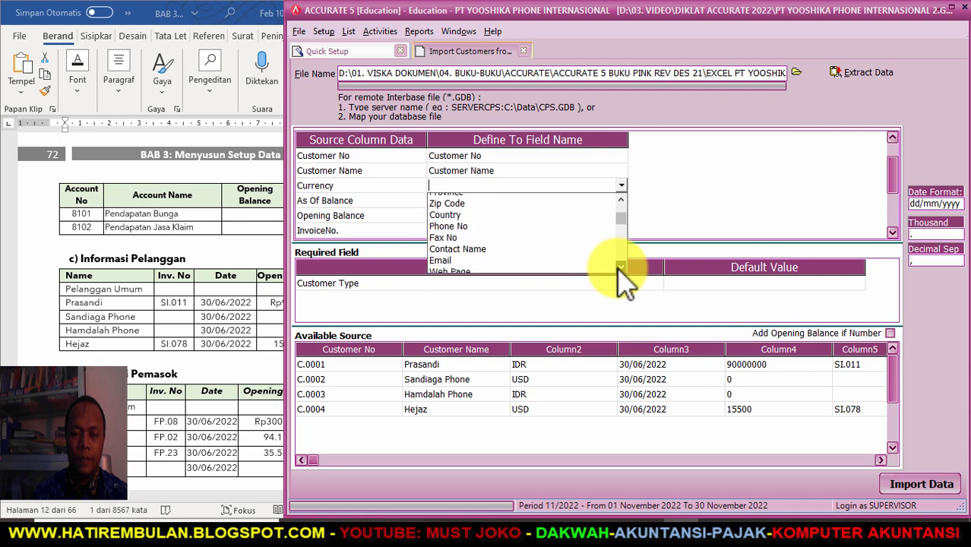
{"action": "left_click", "coordinate": [620, 268]}
{"action": "left_click", "coordinate": [621, 267]}
{"action": "left_click", "coordinate": [620, 267]}
{"action": "left_click", "coordinate": [620, 267]}
{"action": "left_click", "coordinate": [621, 267]}
{"action": "left_click", "coordinate": [620, 267]}
{"action": "left_click", "coordinate": [621, 268]}
{"action": "left_click", "coordinate": [620, 267]}
{"action": "left_click", "coordinate": [621, 267]}
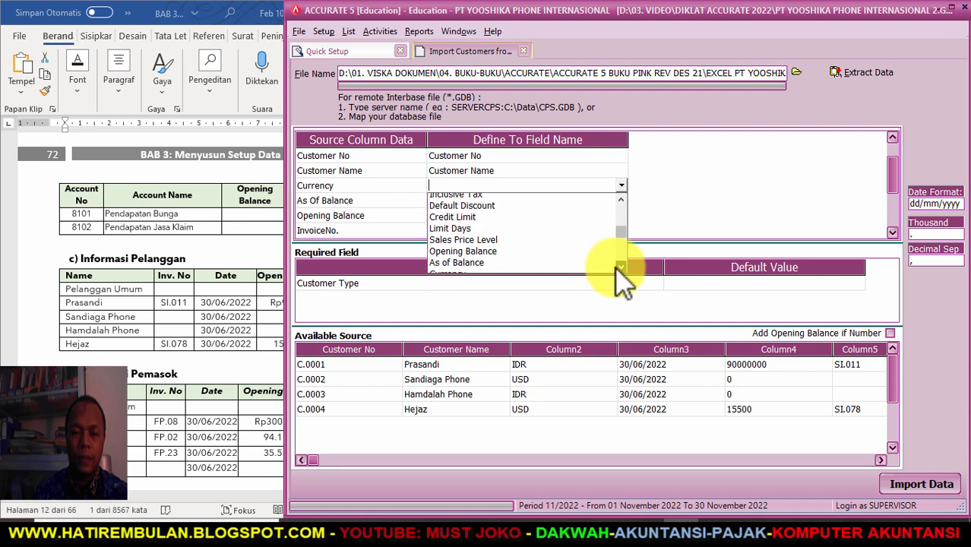
{"action": "left_click", "coordinate": [448, 268]}
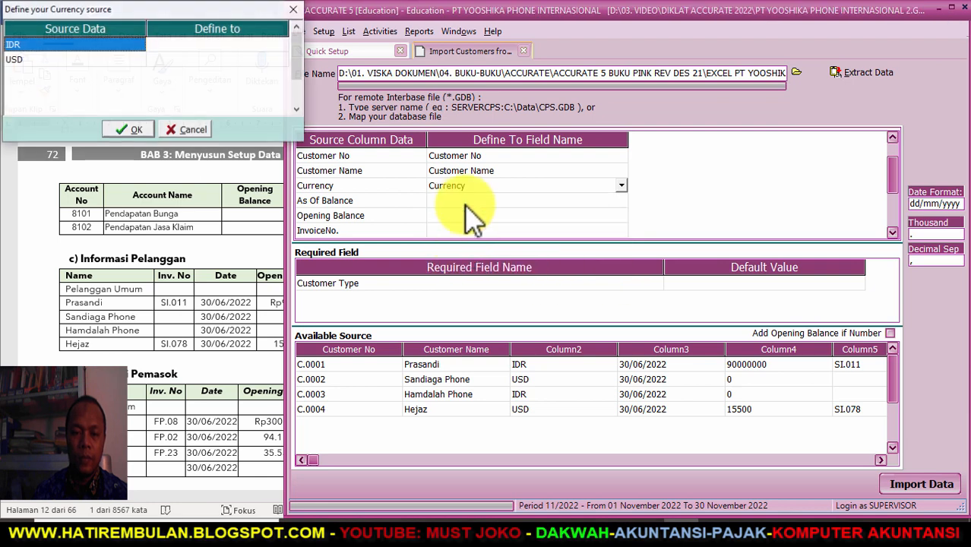
- Match currency value IDR to Rupiah and USD to Dollar USA
{"action": "left_click", "coordinate": [225, 44]}
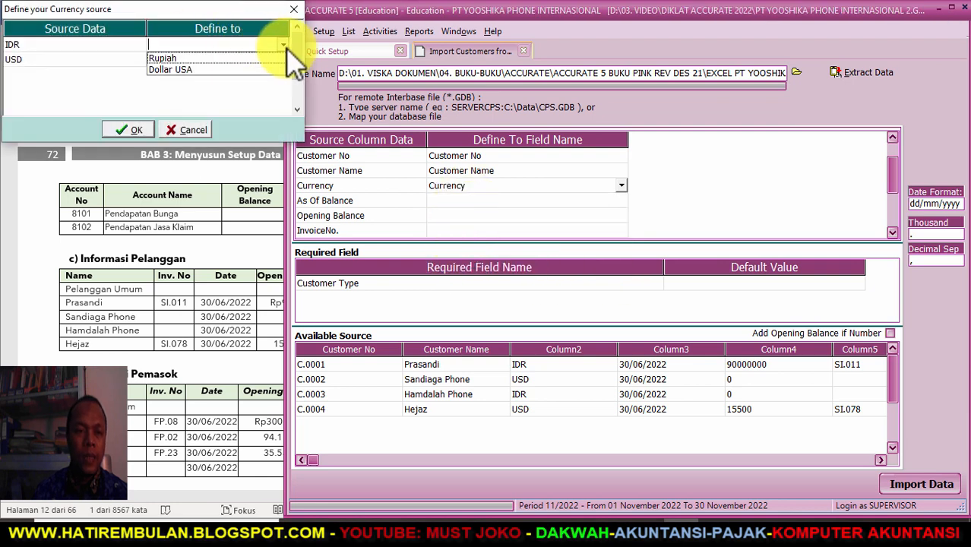
{"action": "left_click", "coordinate": [258, 58]}
{"action": "left_click", "coordinate": [281, 59]}
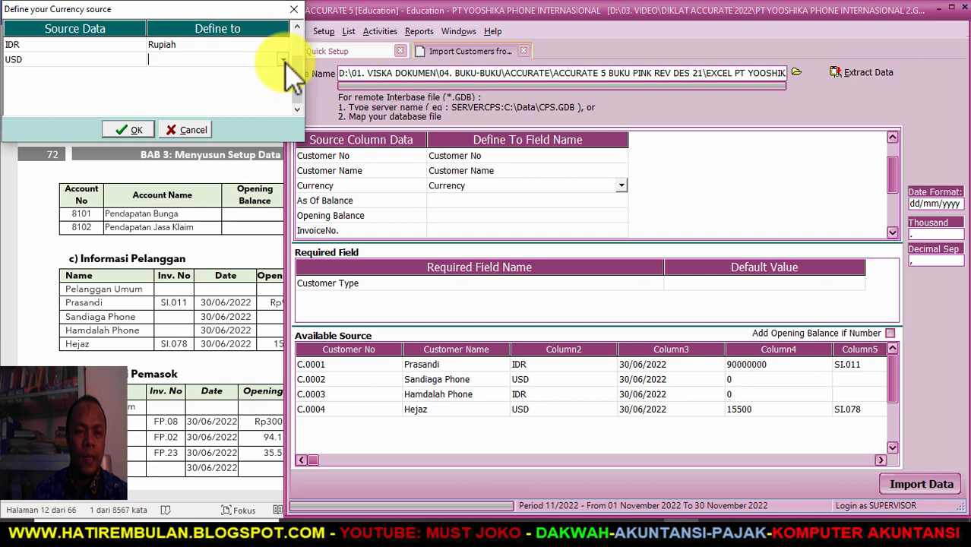
{"action": "left_click", "coordinate": [282, 60]}
{"action": "left_click", "coordinate": [249, 83]}
{"action": "left_click", "coordinate": [129, 130]}
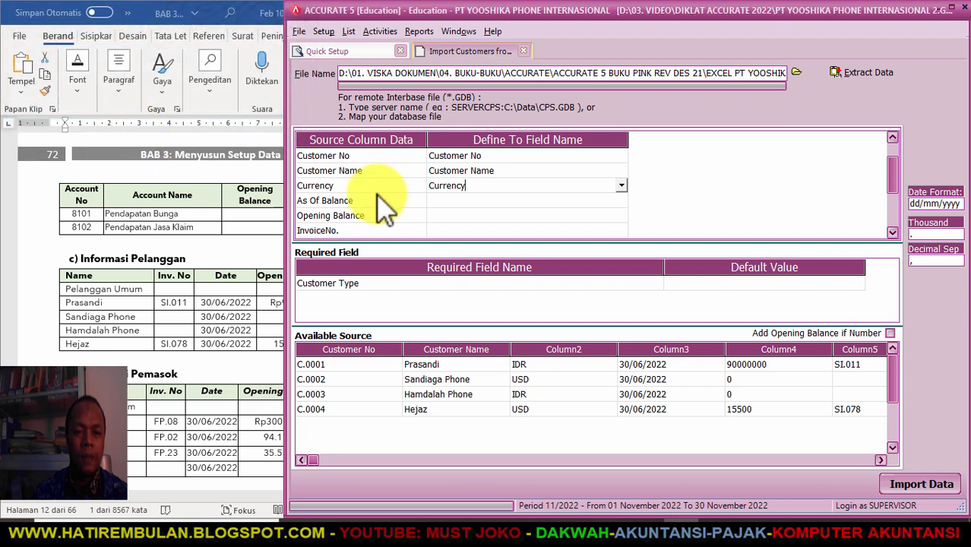
{"action": "left_click", "coordinate": [519, 201]}
{"action": "left_click", "coordinate": [524, 201]}
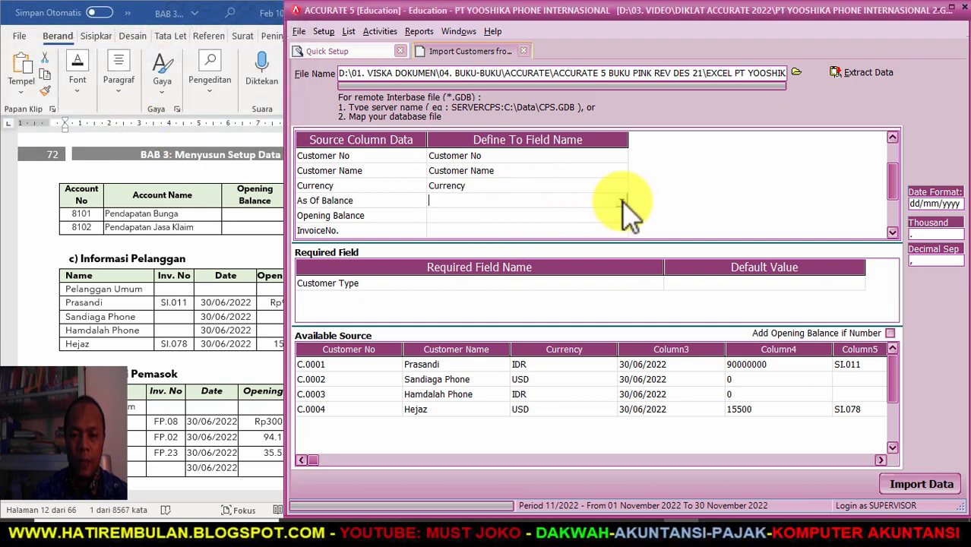
- Map the As Of Balance and Opening Balance columns to their matching fields
{"action": "left_click", "coordinate": [622, 200]}
{"action": "left_click", "coordinate": [621, 282]}
{"action": "left_click", "coordinate": [621, 282]}
{"action": "scroll", "coordinate": [619, 279], "scroll_direction": "down", "scroll_amount": 2}
{"action": "left_click", "coordinate": [478, 261]}
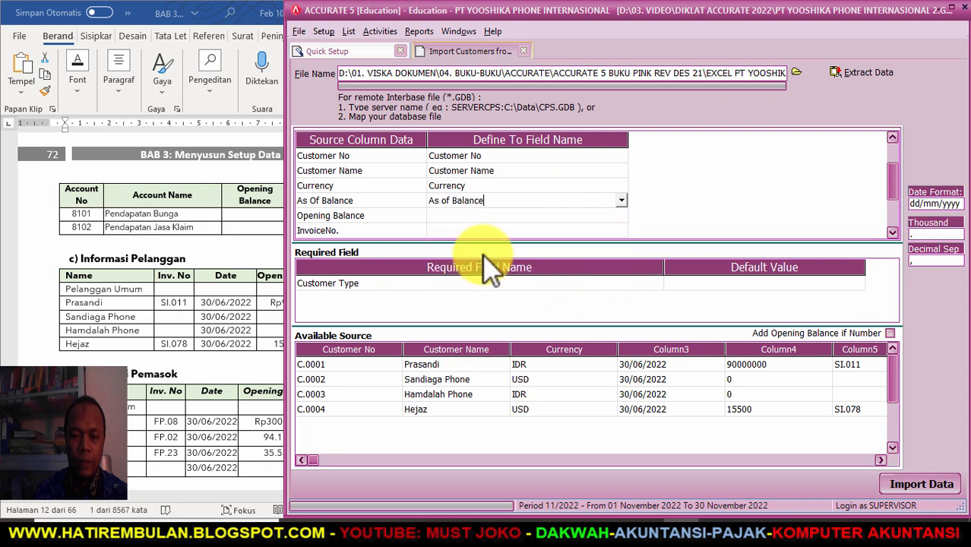
{"action": "left_click", "coordinate": [499, 215]}
{"action": "left_click", "coordinate": [620, 215]}
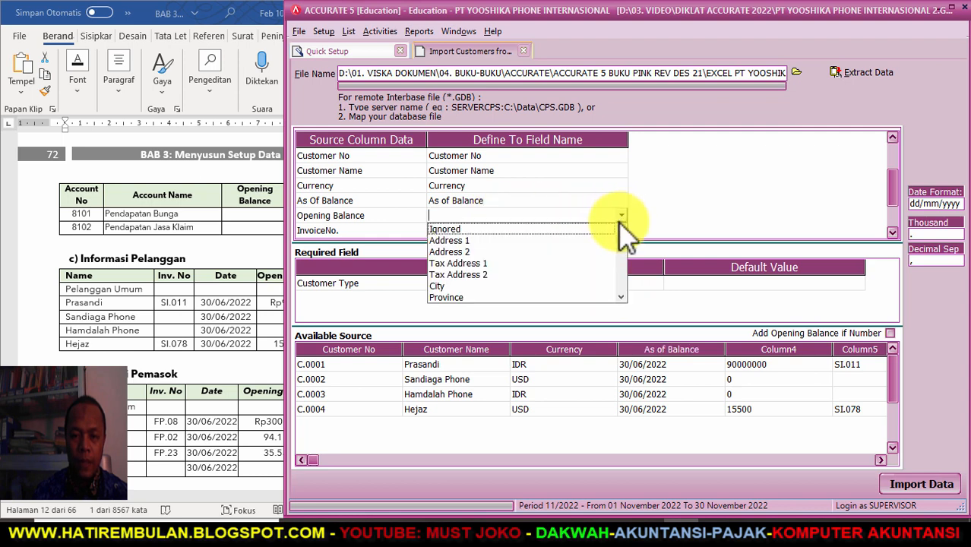
{"action": "left_click", "coordinate": [621, 294]}
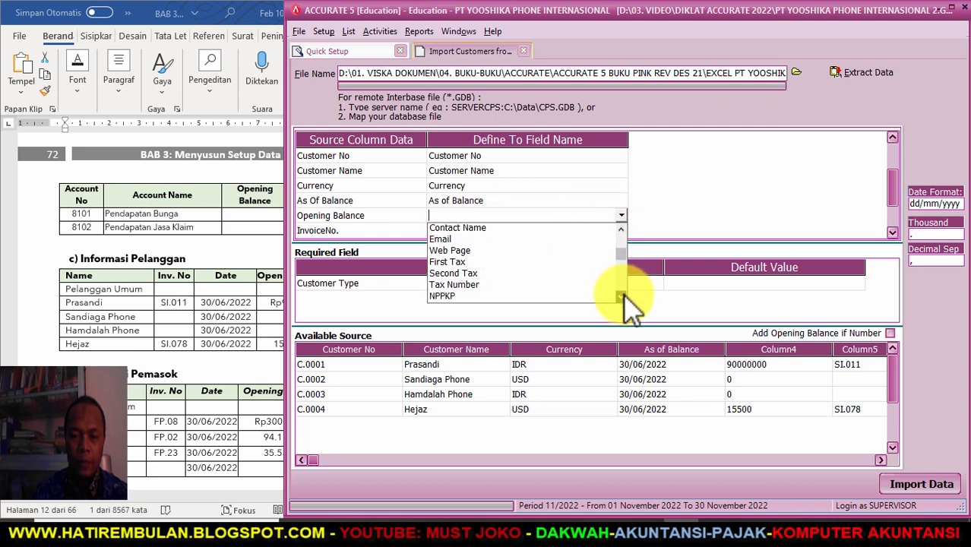
{"action": "left_click", "coordinate": [621, 295]}
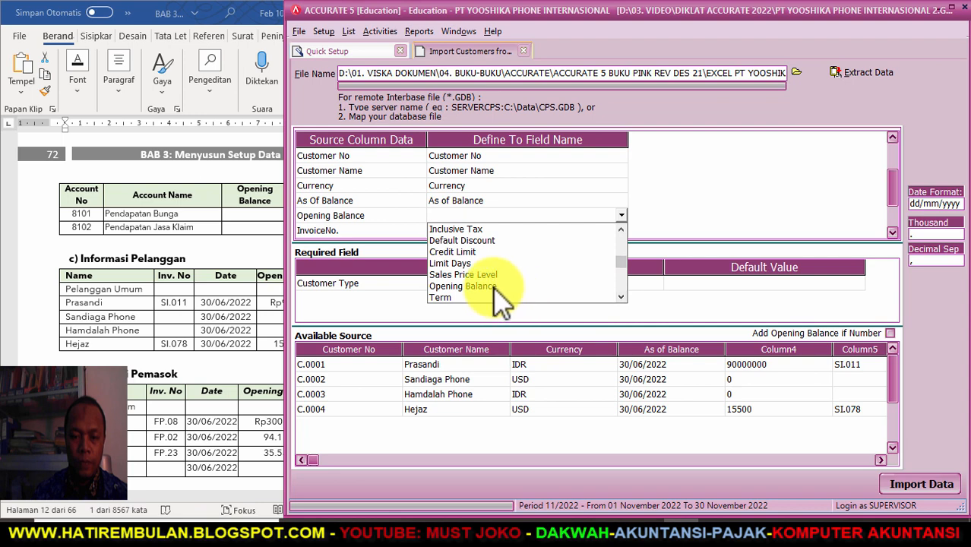
{"action": "left_click", "coordinate": [501, 295]}
- Map the InvoiceNo. column to Invoice No. OB and open the First Tax field list
{"action": "left_click", "coordinate": [542, 230]}
{"action": "left_click", "coordinate": [621, 231]}
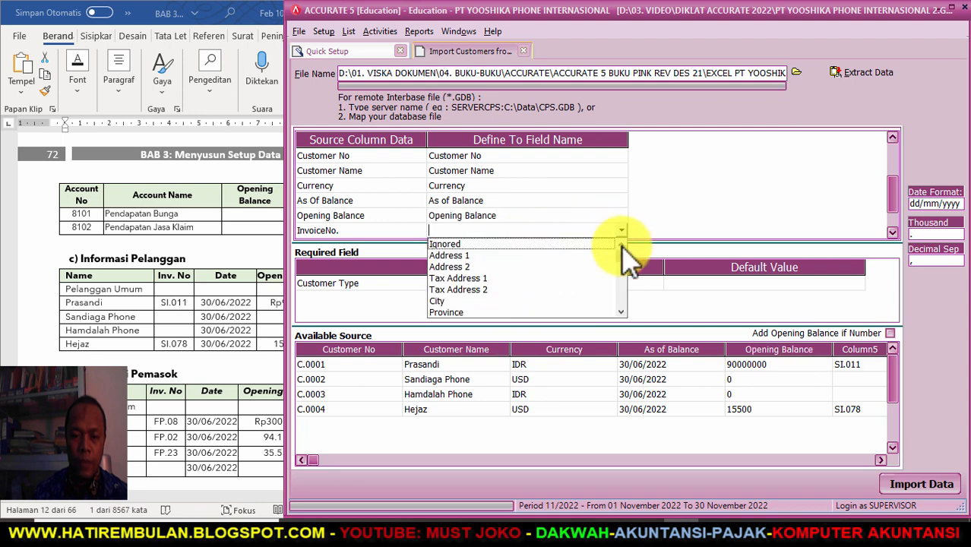
{"action": "left_click_drag", "start_coordinate": [621, 255], "coordinate": [622, 288]}
{"action": "left_click", "coordinate": [476, 283]}
{"action": "left_click", "coordinate": [894, 232]}
{"action": "left_click", "coordinate": [893, 232]}
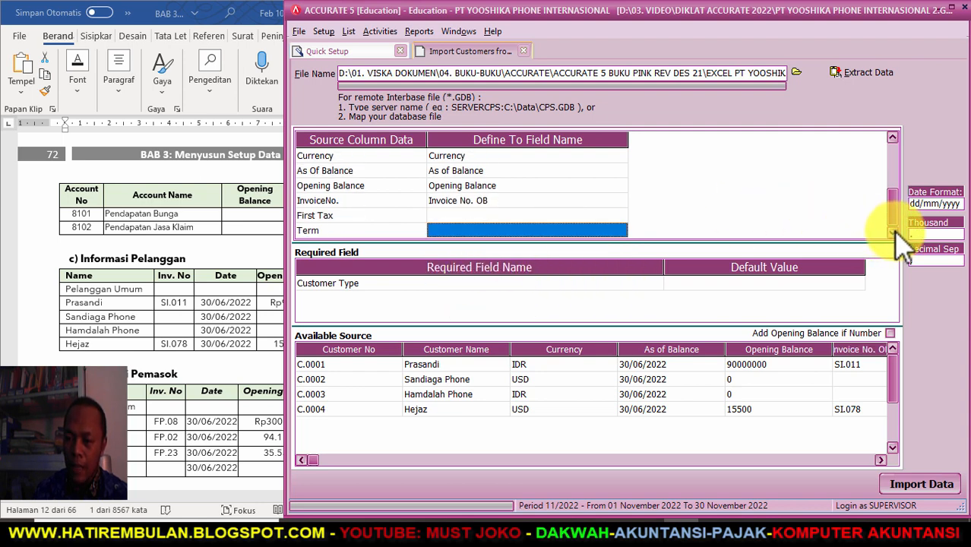
{"action": "left_click", "coordinate": [587, 215]}
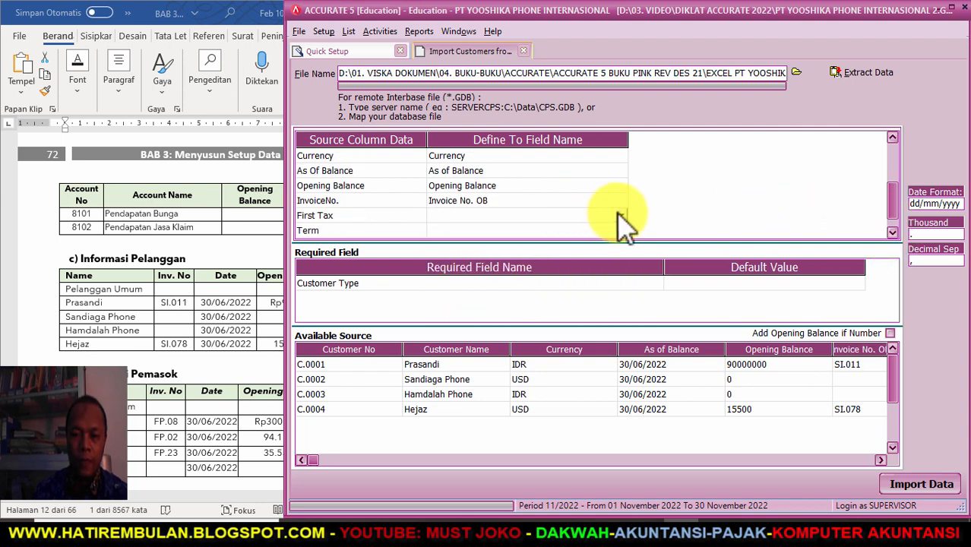
{"action": "left_click", "coordinate": [621, 216]}
{"action": "scroll", "coordinate": [624, 250], "scroll_direction": "down", "scroll_amount": 4}
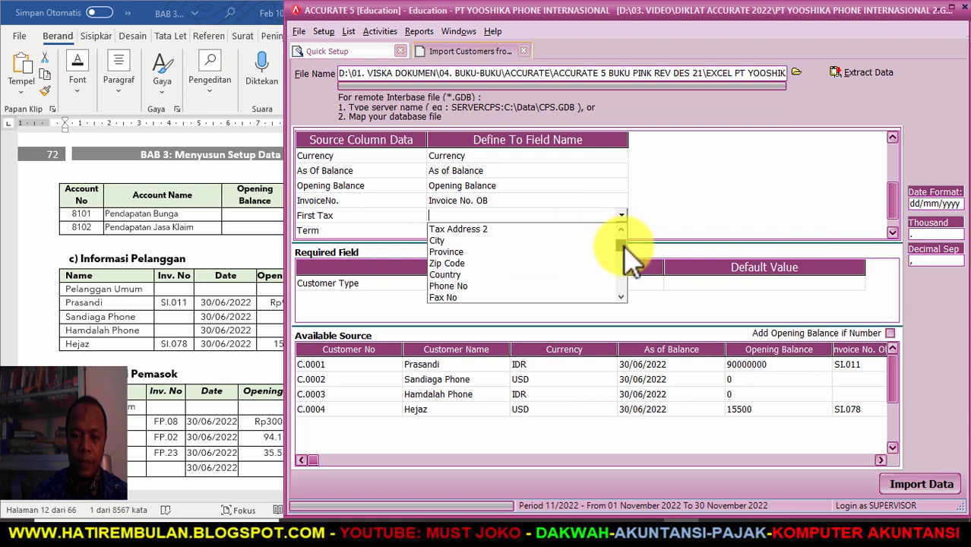
- Map First Tax to the First Tax field, matching value P to PPN
{"action": "left_click", "coordinate": [463, 263]}
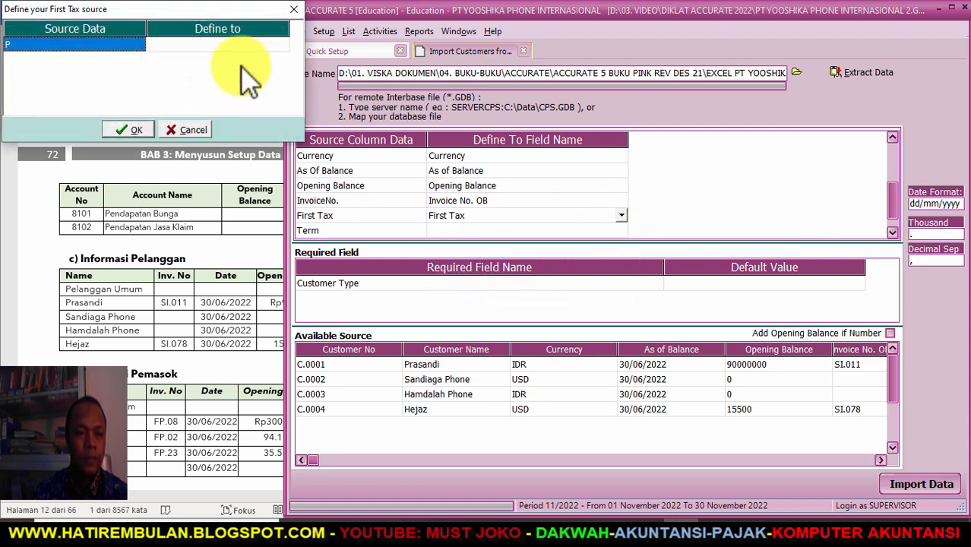
{"action": "left_click", "coordinate": [249, 46]}
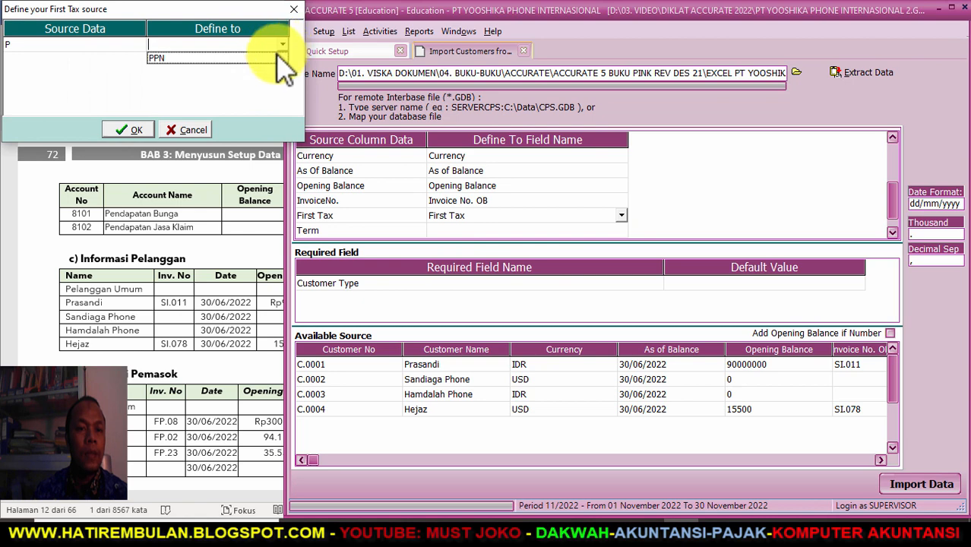
{"action": "left_click", "coordinate": [285, 59]}
{"action": "left_click", "coordinate": [130, 129]}
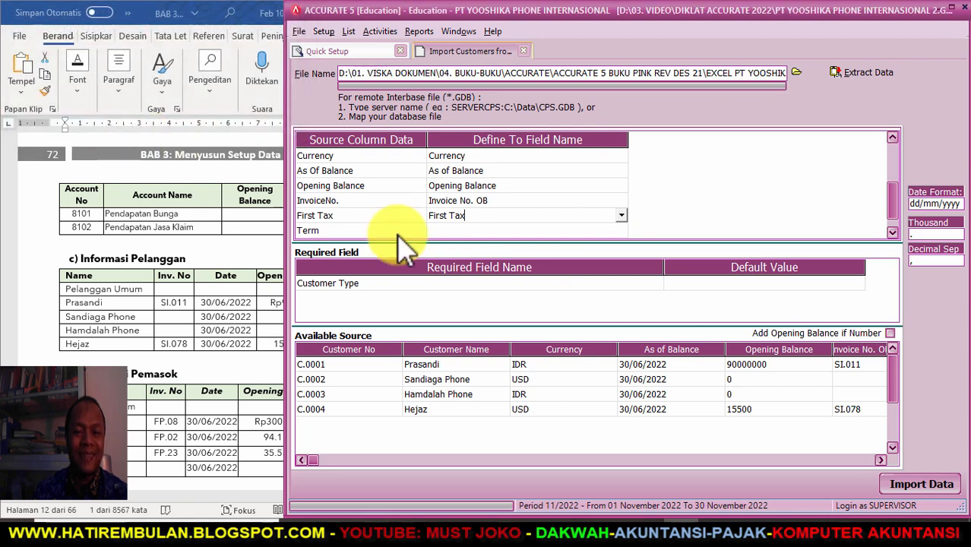
- Map the Term column to the Term field
{"action": "left_click", "coordinate": [578, 229]}
{"action": "left_click", "coordinate": [621, 231]}
{"action": "left_click_drag", "start_coordinate": [624, 257], "coordinate": [624, 293]}
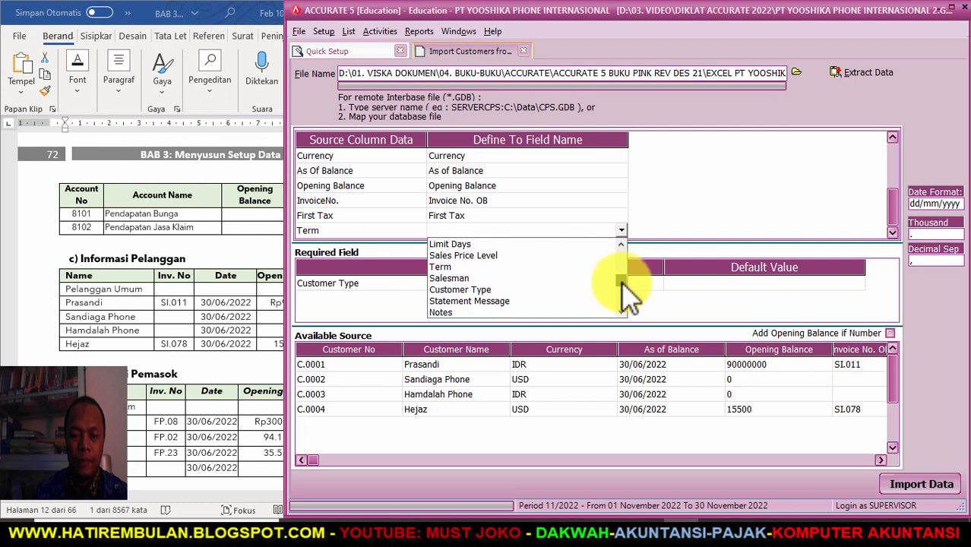
{"action": "left_click", "coordinate": [607, 268]}
- Match term values 2/10 n/60, 1/10 n/30 and Net 60 to their payment terms
{"action": "left_click", "coordinate": [251, 46]}
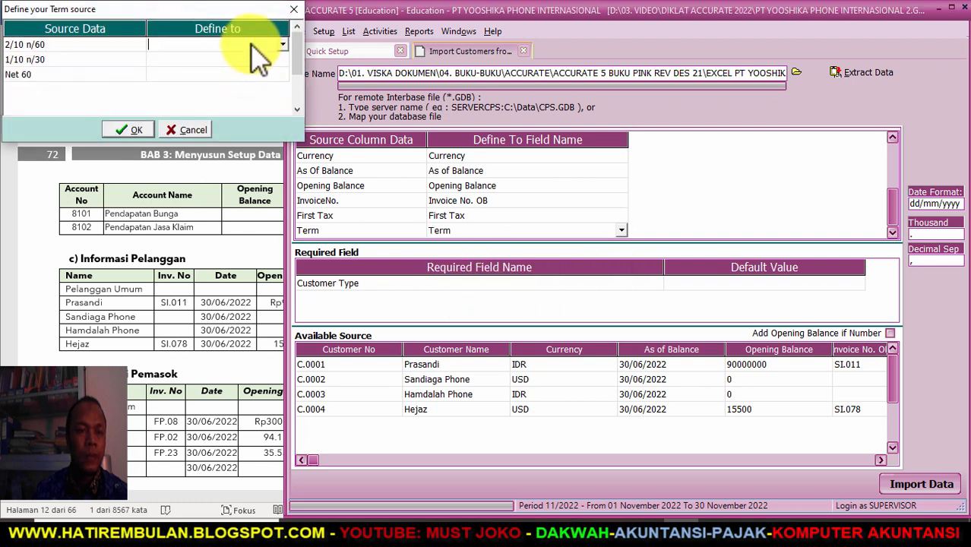
{"action": "left_click", "coordinate": [282, 44]}
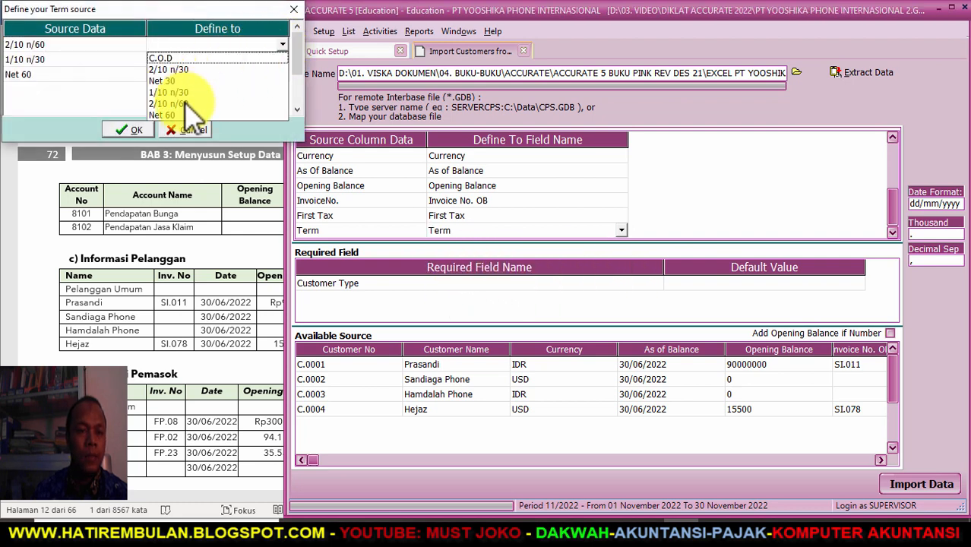
{"action": "left_click", "coordinate": [184, 103]}
{"action": "left_click", "coordinate": [280, 60]}
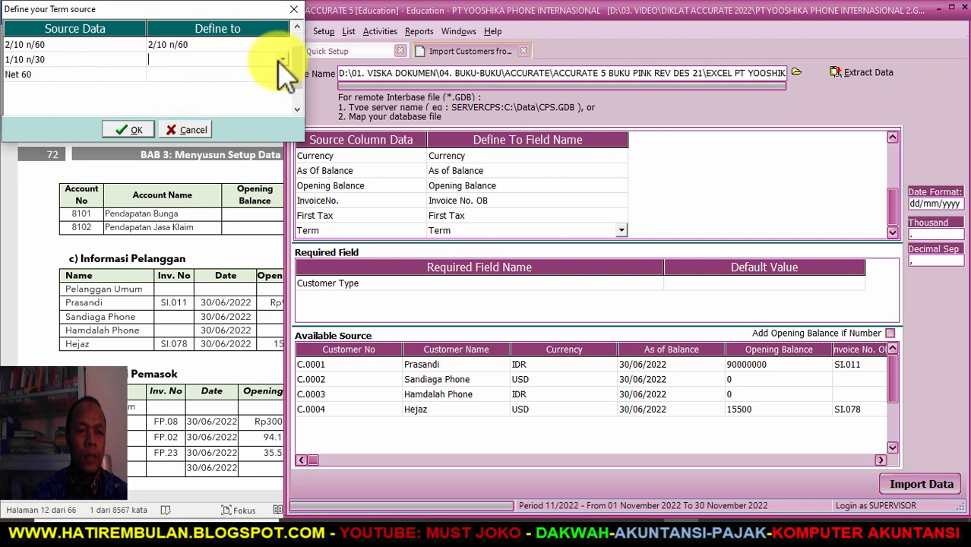
{"action": "left_click", "coordinate": [282, 60]}
{"action": "left_click", "coordinate": [182, 113]}
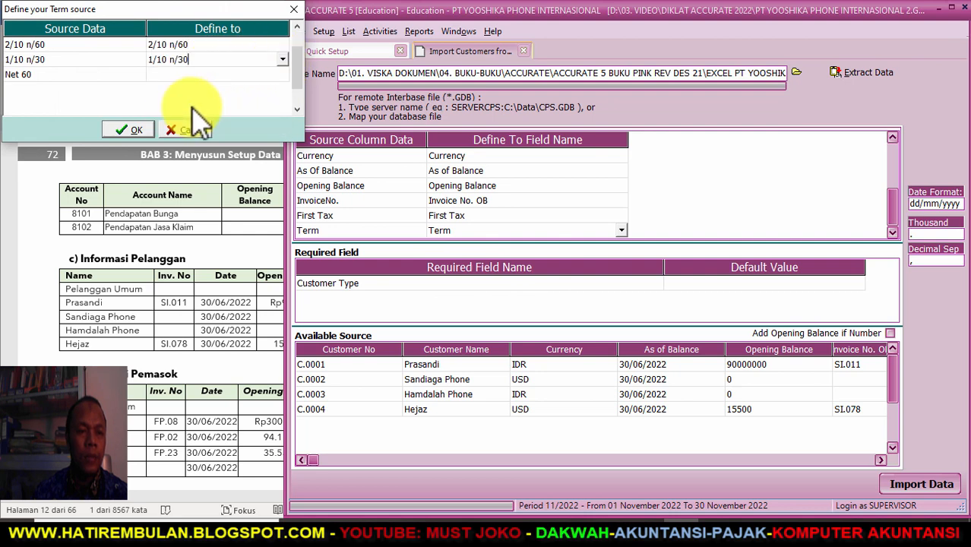
{"action": "left_click", "coordinate": [278, 71]}
{"action": "left_click", "coordinate": [283, 74]}
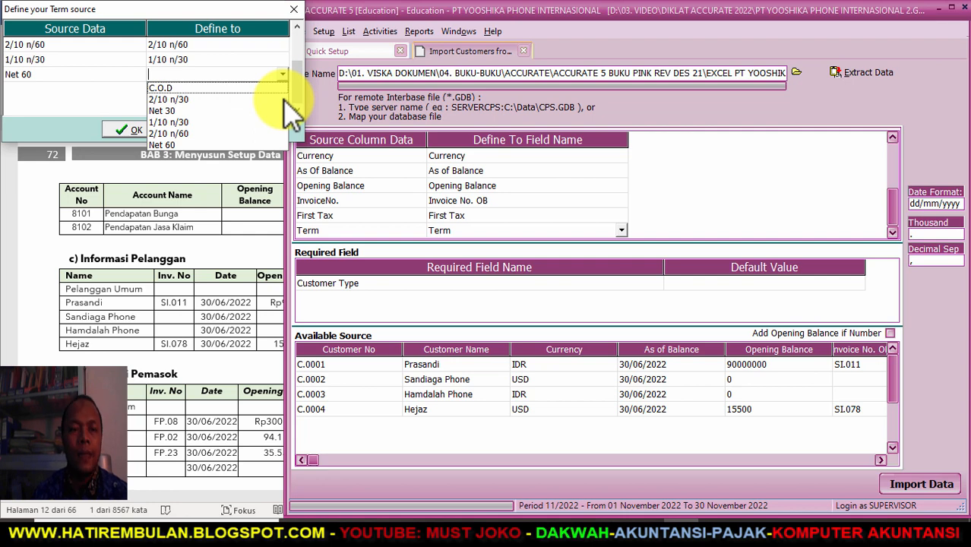
{"action": "left_click", "coordinate": [174, 144]}
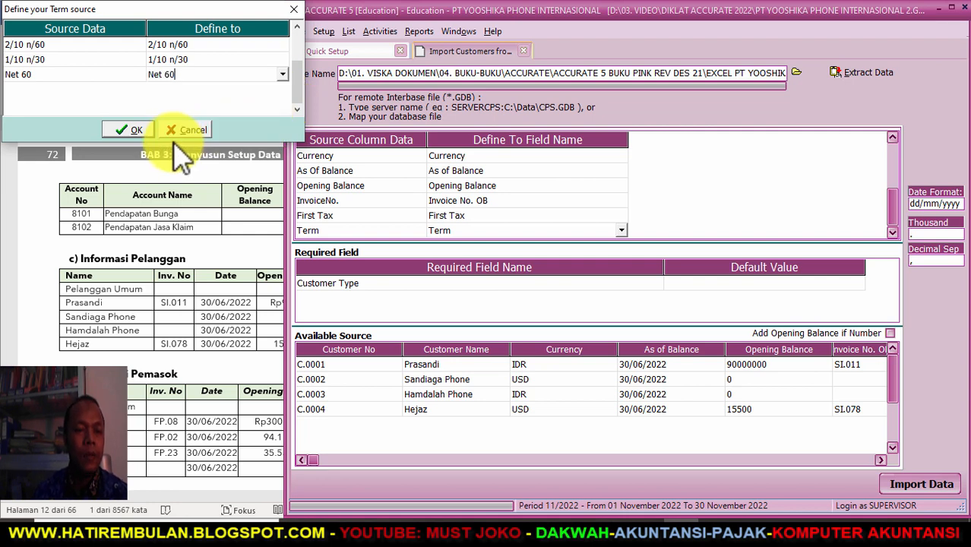
{"action": "left_click", "coordinate": [129, 132]}
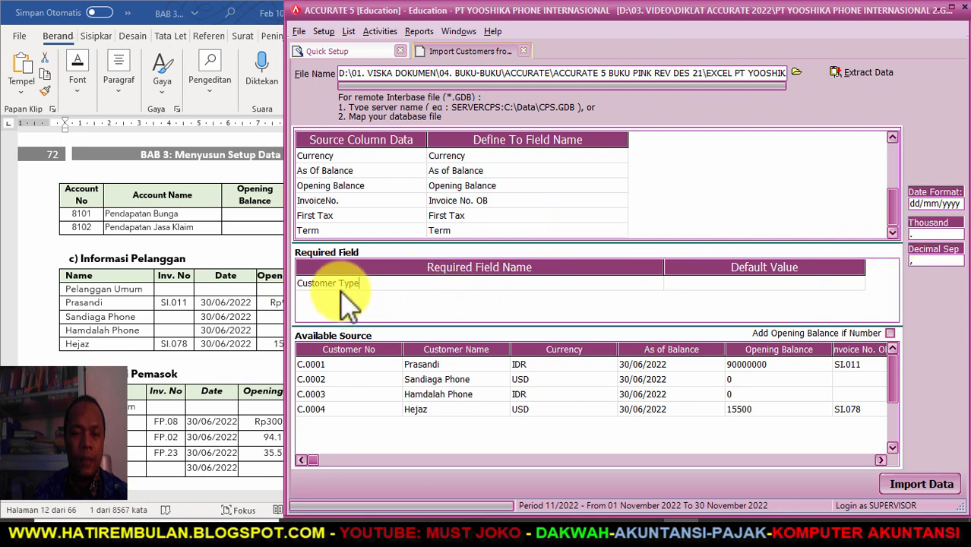
- Default Customer Type to General and import the four customers, C.0001–C.0004, with 0 failures
{"action": "left_click", "coordinate": [760, 281]}
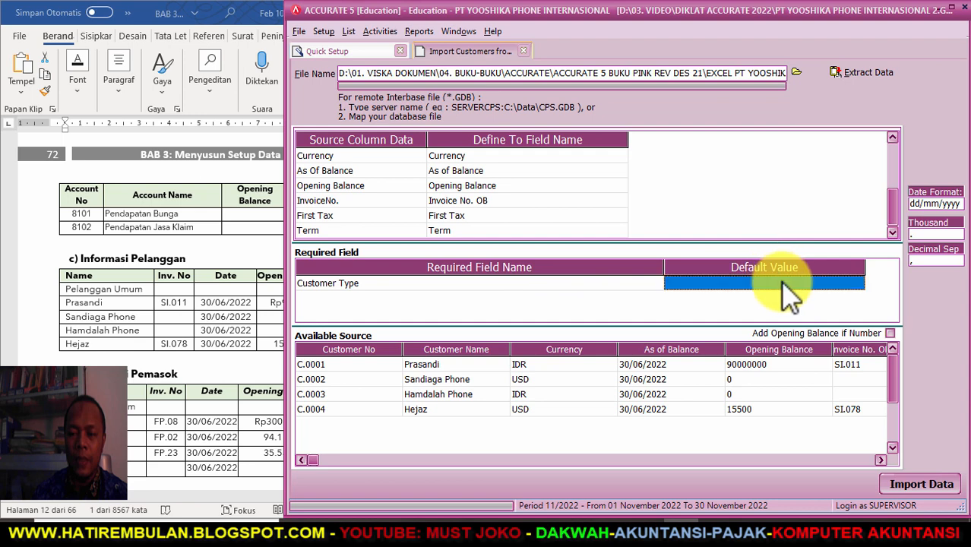
{"action": "left_click", "coordinate": [856, 281]}
{"action": "left_click", "coordinate": [737, 296]}
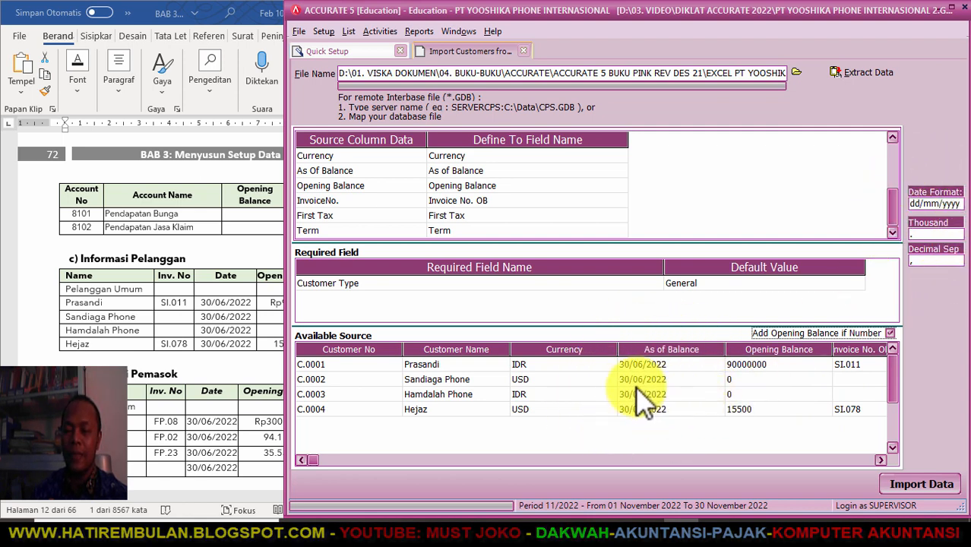
{"action": "left_click", "coordinate": [898, 488]}
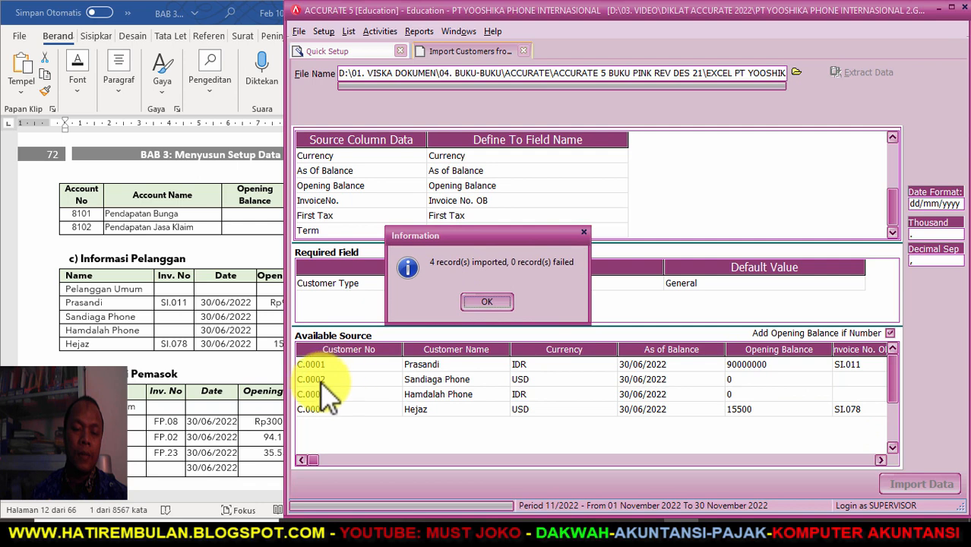
{"action": "left_click", "coordinate": [473, 303]}
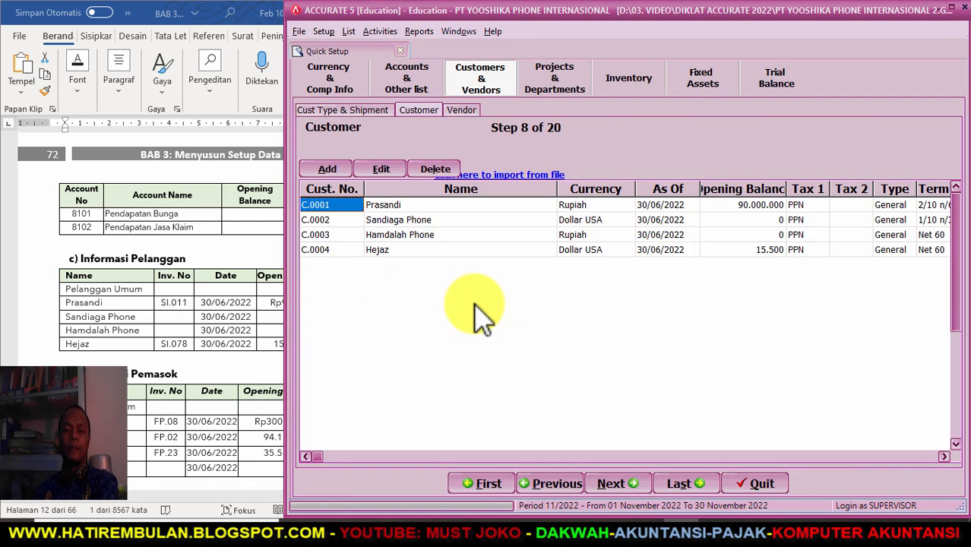
- Advance to the Vendor step 9 and open the Import Vendors from file form
{"action": "left_click", "coordinate": [612, 484]}
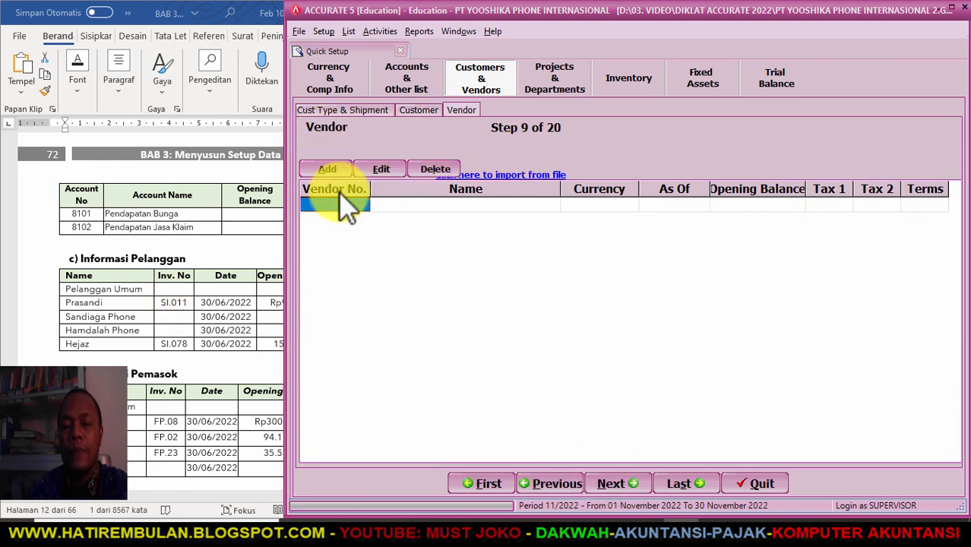
{"action": "left_click", "coordinate": [123, 417]}
{"action": "scroll", "coordinate": [124, 417], "scroll_direction": "down", "scroll_amount": 3}
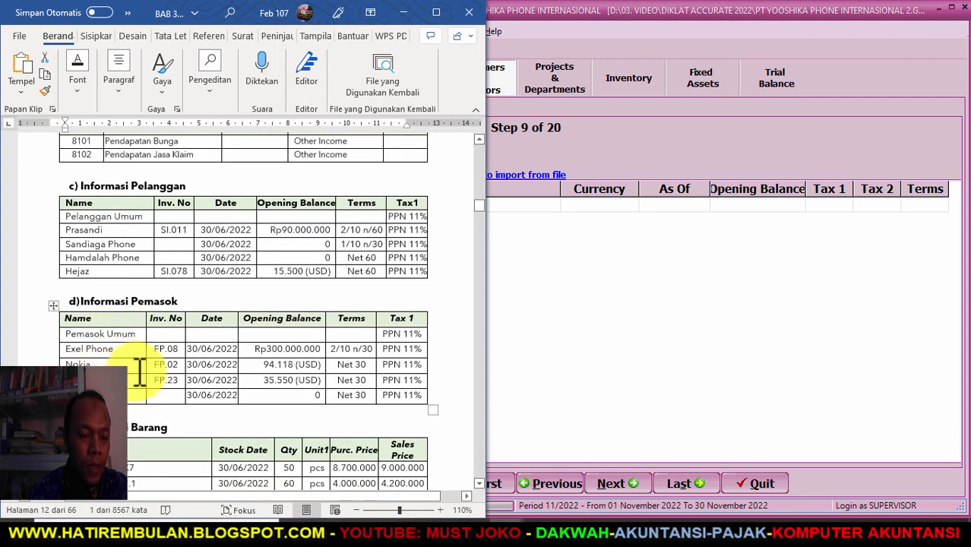
{"action": "left_click", "coordinate": [608, 376]}
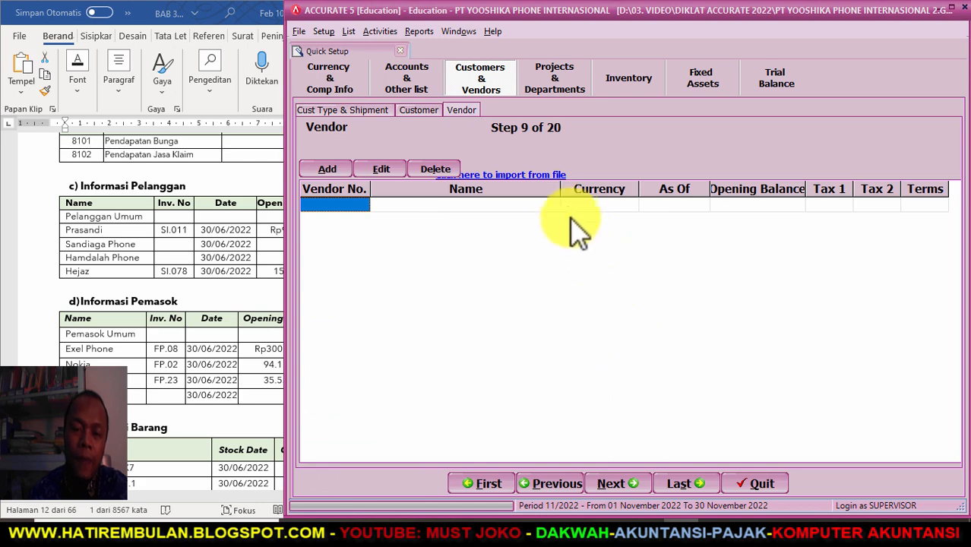
{"action": "left_click", "coordinate": [538, 176]}
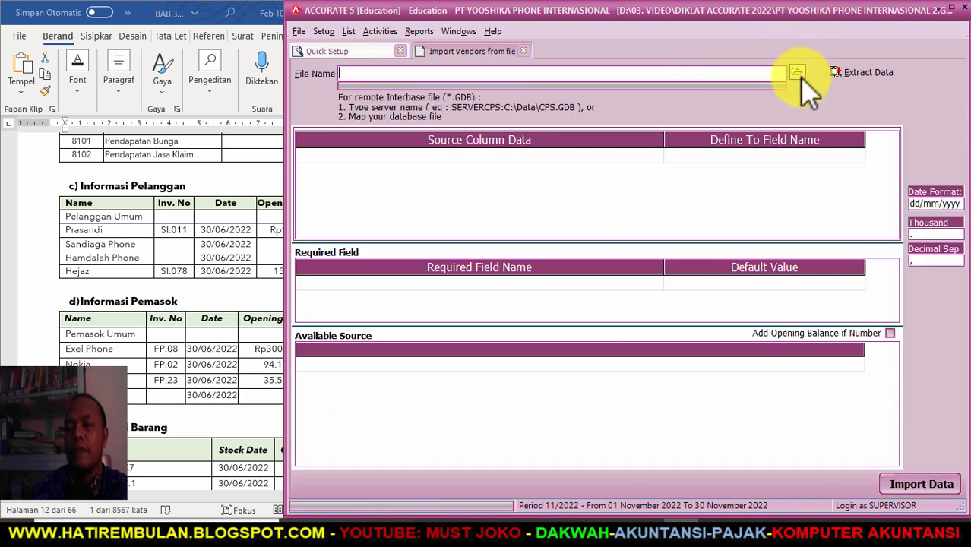
- Load the Excel workbook '3. DAFTAR PEMASOK-yooshikaphone 2022' and extract its data
{"action": "left_click", "coordinate": [795, 73]}
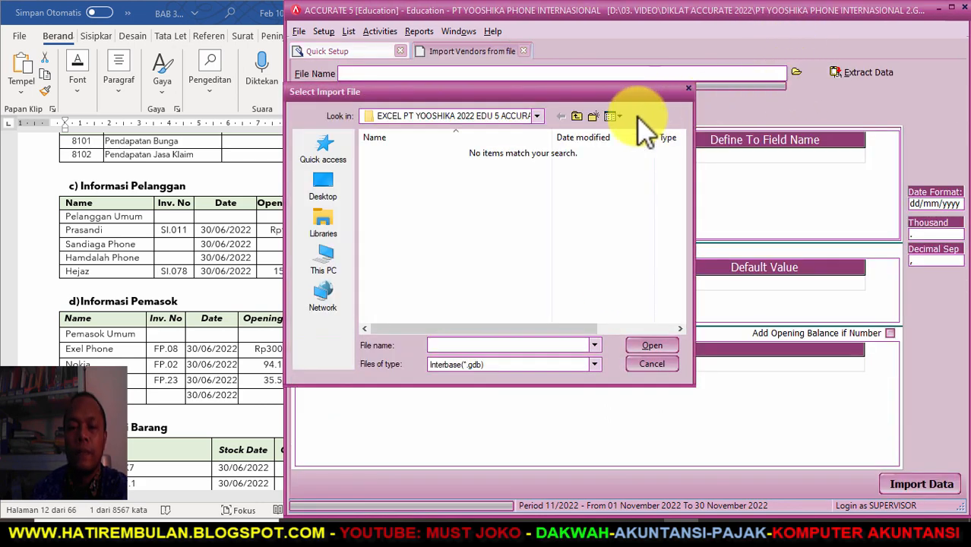
{"action": "left_click", "coordinate": [594, 364]}
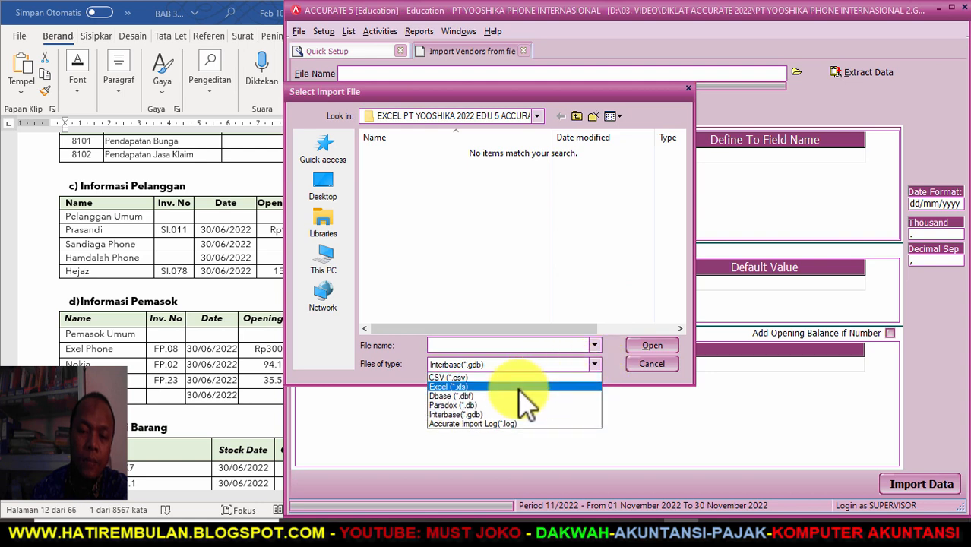
{"action": "left_click", "coordinate": [520, 390]}
{"action": "left_click", "coordinate": [441, 180]}
{"action": "left_click", "coordinate": [644, 348]}
{"action": "left_click", "coordinate": [870, 73]}
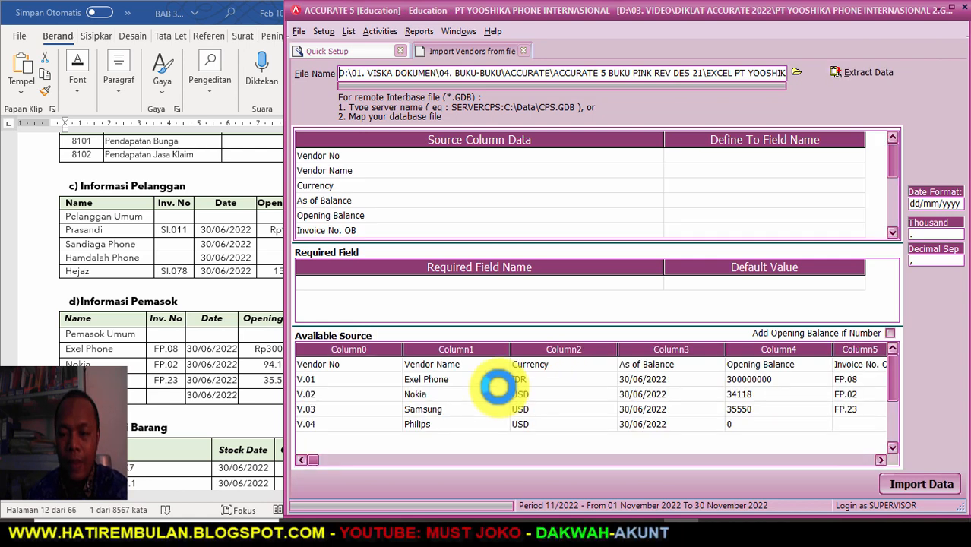
- Delete the Vendor No header row from the extracted vendor data
{"action": "right_click", "coordinate": [353, 367]}
{"action": "left_click", "coordinate": [375, 393]}
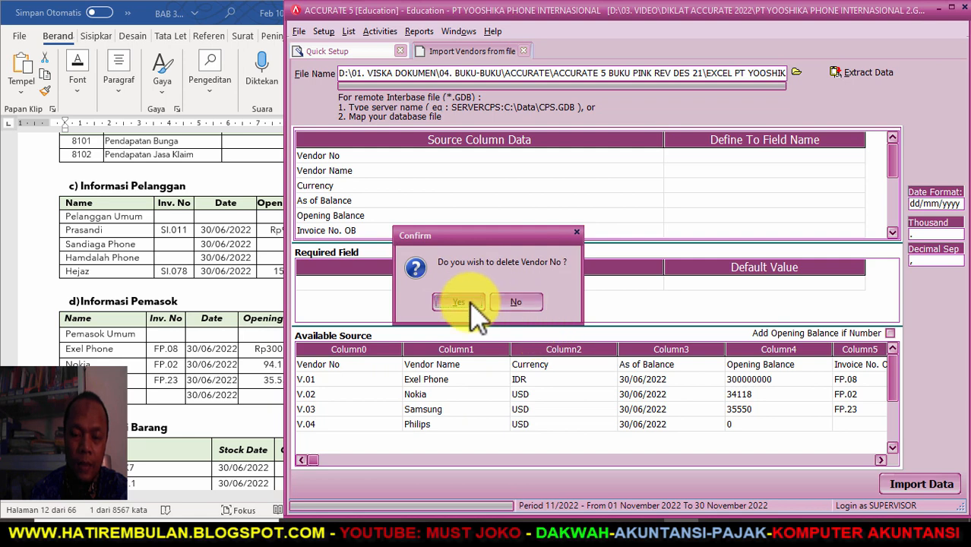
{"action": "left_click", "coordinate": [456, 302]}
{"action": "left_click_drag", "start_coordinate": [660, 135], "coordinate": [529, 136]}
{"action": "left_click", "coordinate": [584, 156]}
{"action": "left_click", "coordinate": [708, 155]}
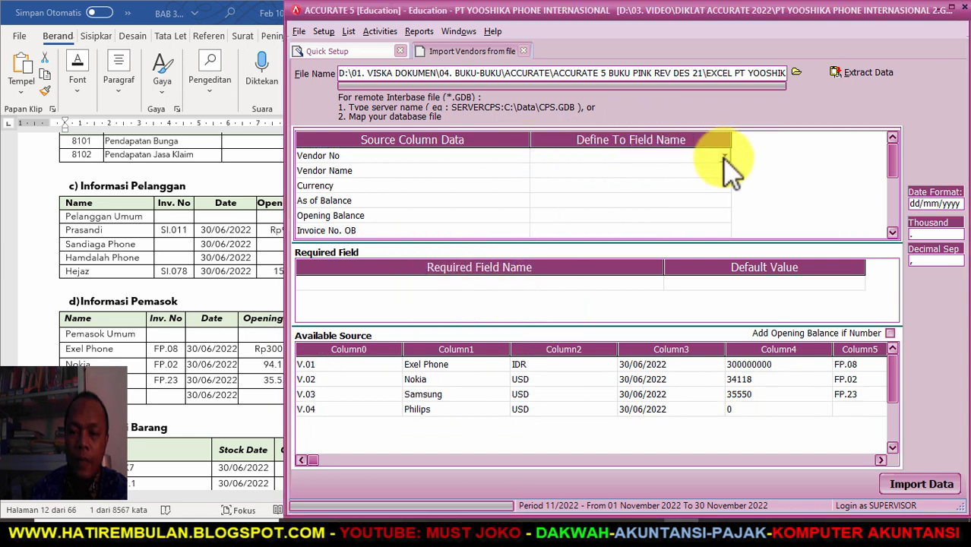
- Map the Vendor No, Vendor Name and Currency columns to their matching vendor fields
{"action": "left_click", "coordinate": [724, 155]}
{"action": "left_click", "coordinate": [586, 177]}
{"action": "left_click", "coordinate": [617, 169]}
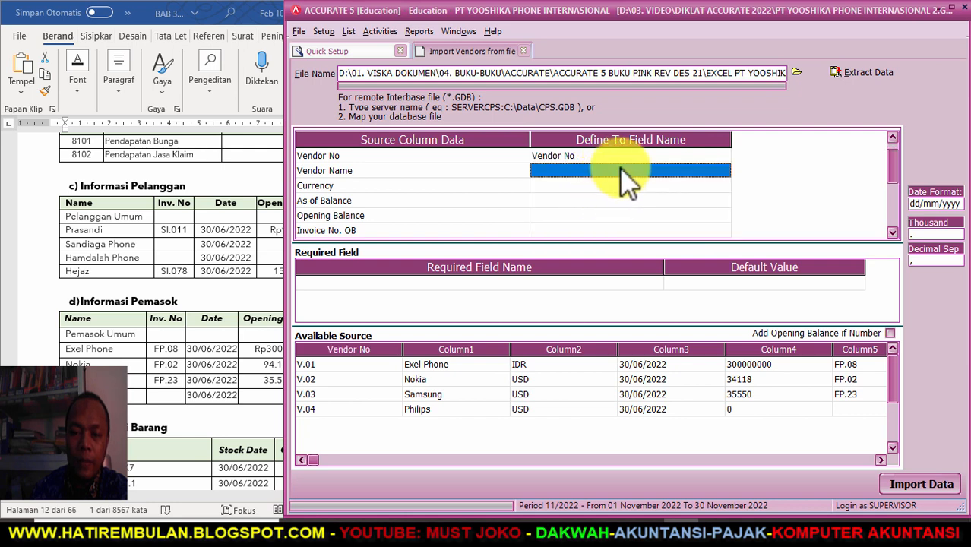
{"action": "left_click", "coordinate": [616, 168]}
{"action": "left_click", "coordinate": [724, 170]}
{"action": "left_click", "coordinate": [613, 188]}
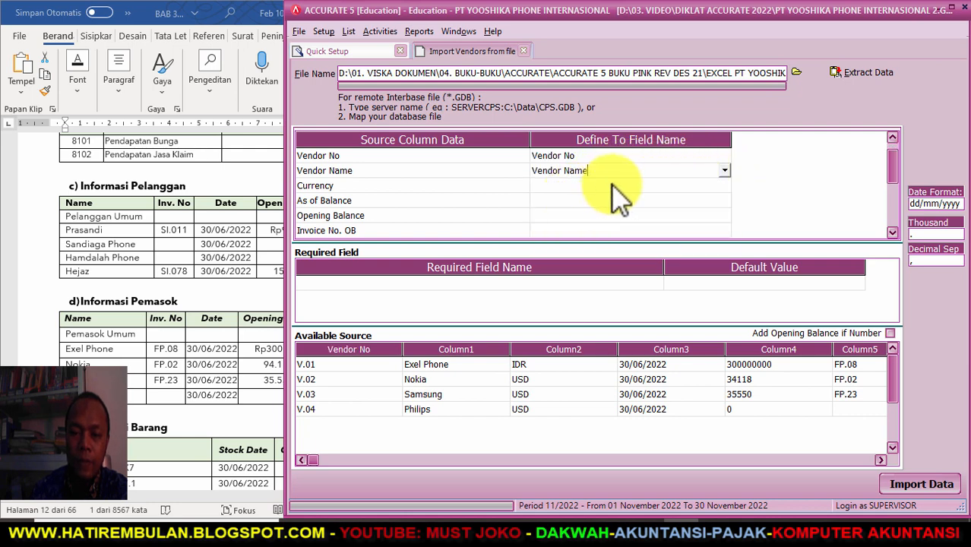
{"action": "left_click", "coordinate": [679, 185]}
{"action": "left_click", "coordinate": [724, 186]}
{"action": "scroll", "coordinate": [726, 262], "scroll_direction": "down", "scroll_amount": 4}
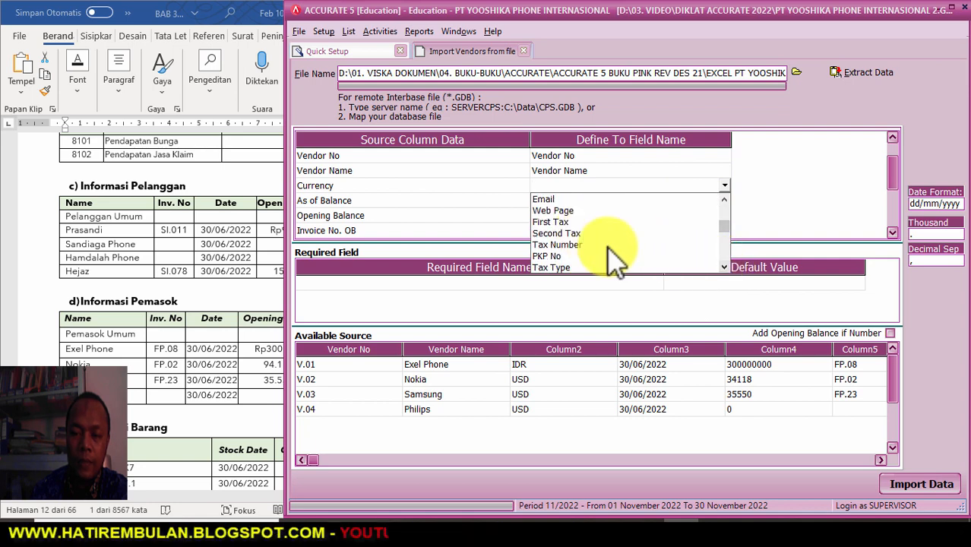
{"action": "scroll", "coordinate": [590, 243], "scroll_direction": "down", "scroll_amount": 2}
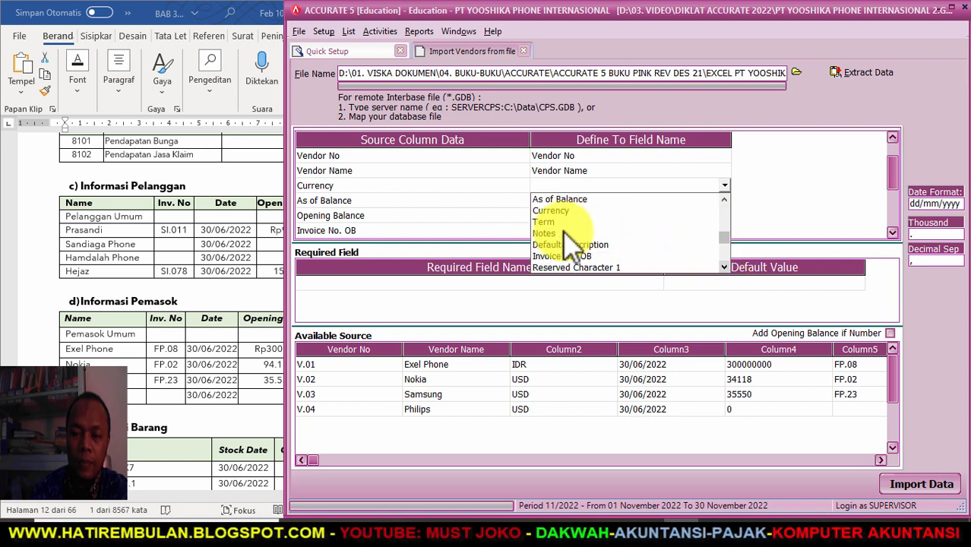
{"action": "left_click", "coordinate": [559, 215]}
- Map the IDR currency value to Rupiah, review USD, and confirm the currency mapping
{"action": "left_click", "coordinate": [216, 44]}
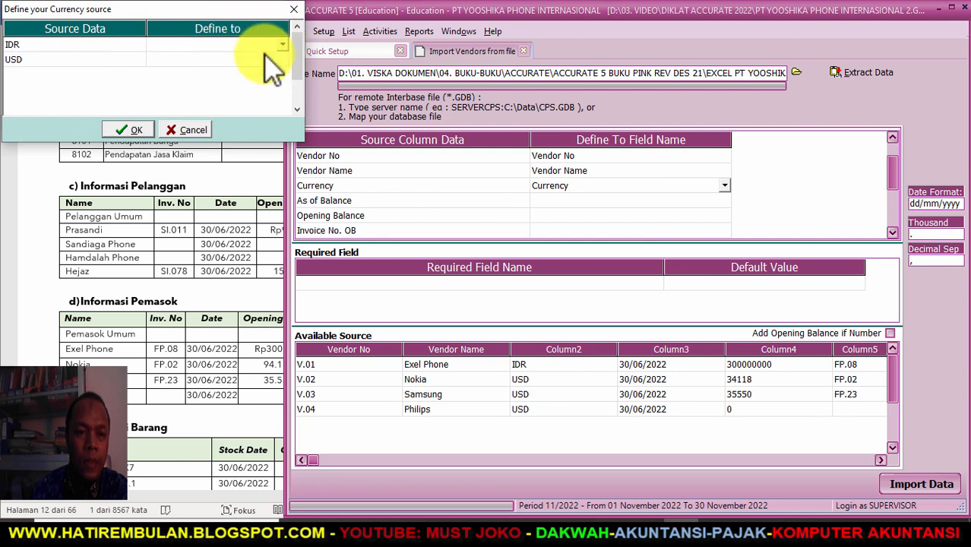
{"action": "left_click", "coordinate": [281, 44]}
{"action": "left_click", "coordinate": [270, 60]}
{"action": "left_click", "coordinate": [281, 60]}
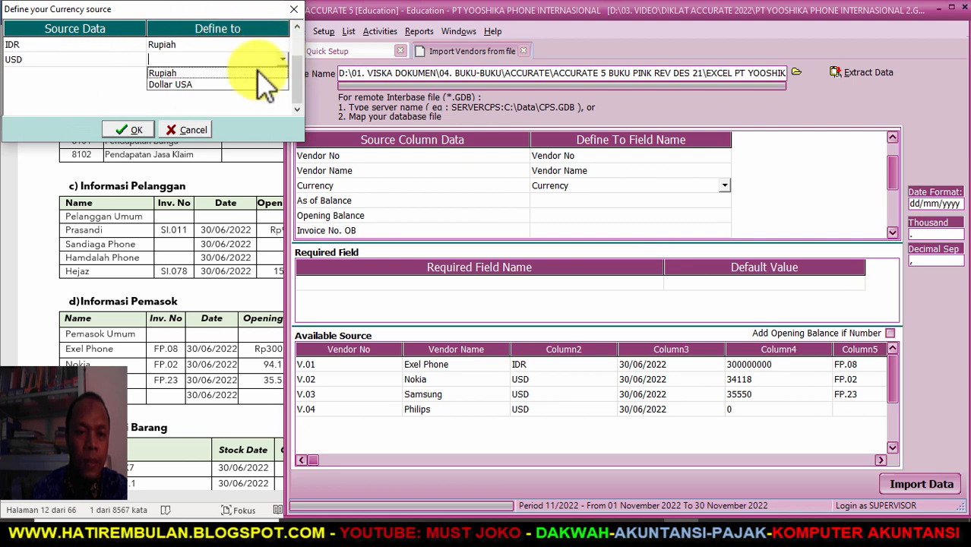
{"action": "left_click", "coordinate": [133, 131]}
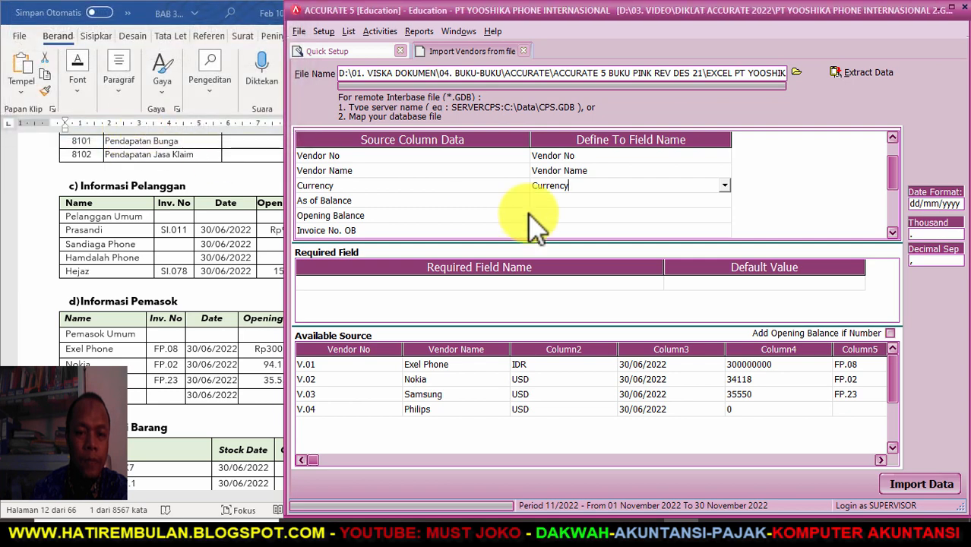
- Map the As of Balance column to the As of Balance field
{"action": "left_click", "coordinate": [676, 202]}
{"action": "left_click", "coordinate": [690, 202]}
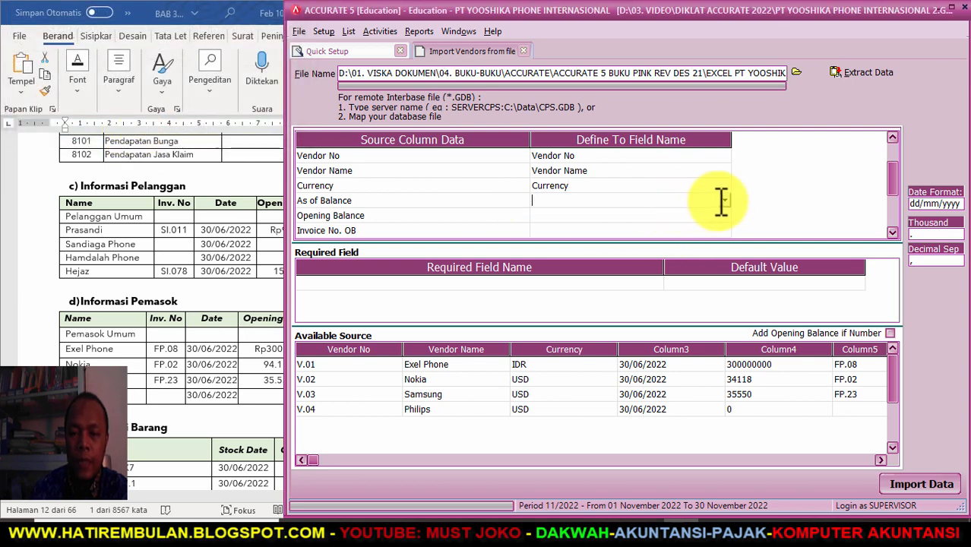
{"action": "left_click", "coordinate": [724, 201]}
{"action": "left_click", "coordinate": [723, 282]}
{"action": "left_click", "coordinate": [723, 282]}
{"action": "left_click", "coordinate": [723, 282]}
{"action": "left_click", "coordinate": [723, 282]}
{"action": "left_click", "coordinate": [723, 282]}
{"action": "left_click", "coordinate": [723, 282]}
{"action": "left_click", "coordinate": [723, 282]}
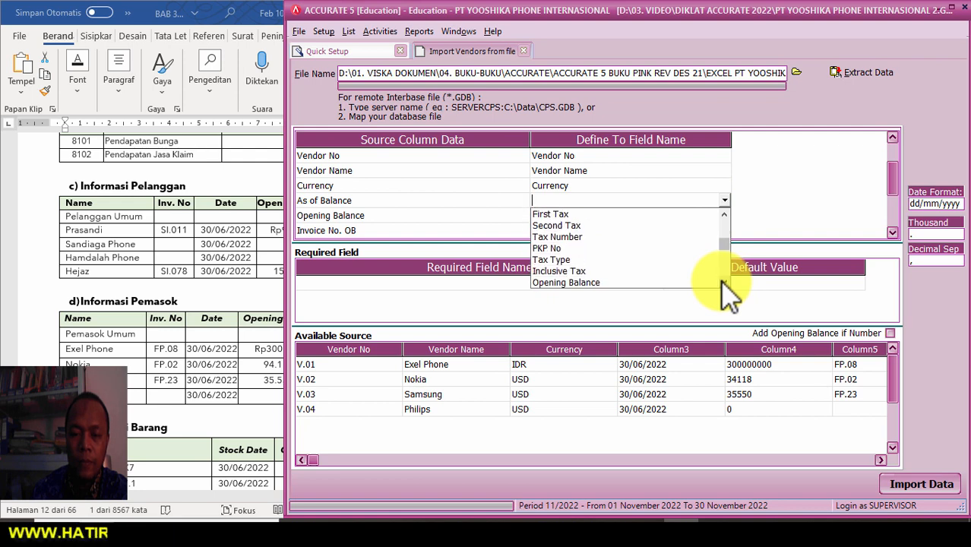
{"action": "left_click", "coordinate": [723, 282]}
{"action": "left_click", "coordinate": [723, 282]}
{"action": "left_click", "coordinate": [723, 282]}
{"action": "left_click", "coordinate": [587, 259]}
- Map the Opening Balance and Invoice No. OB columns to their matching fields
{"action": "left_click", "coordinate": [590, 215]}
{"action": "left_click", "coordinate": [725, 216]}
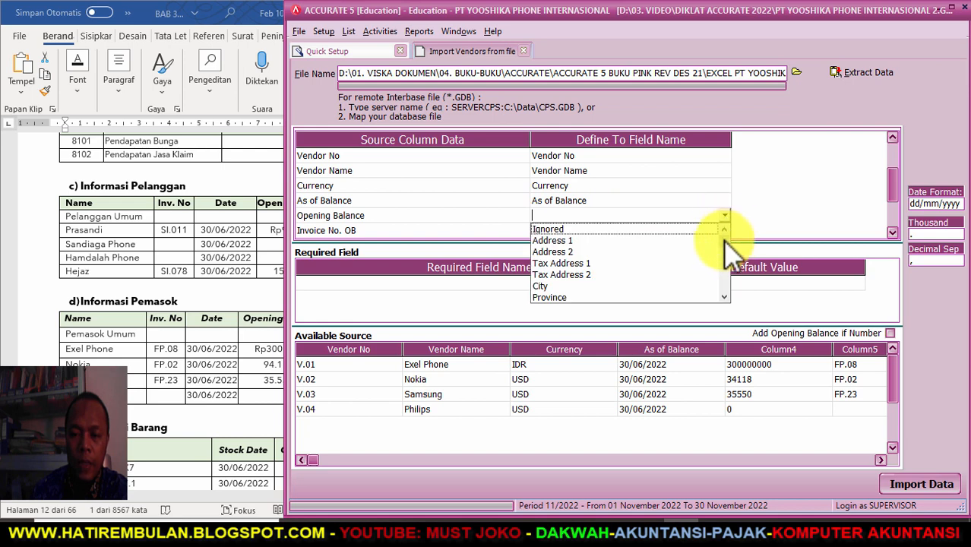
{"action": "scroll", "coordinate": [721, 253], "scroll_direction": "down", "scroll_amount": 6}
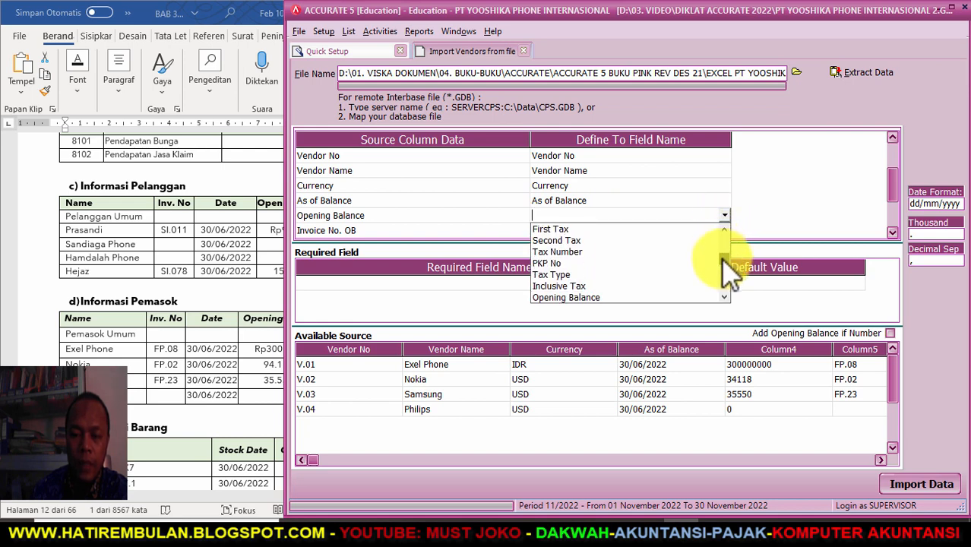
{"action": "left_click", "coordinate": [578, 262]}
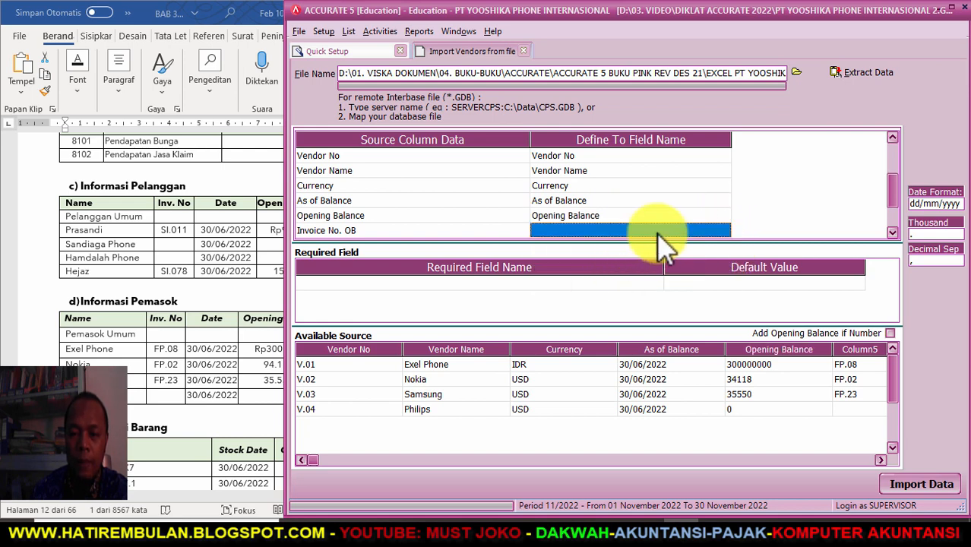
{"action": "left_click", "coordinate": [724, 230]}
{"action": "scroll", "coordinate": [718, 262], "scroll_direction": "down", "scroll_amount": 7}
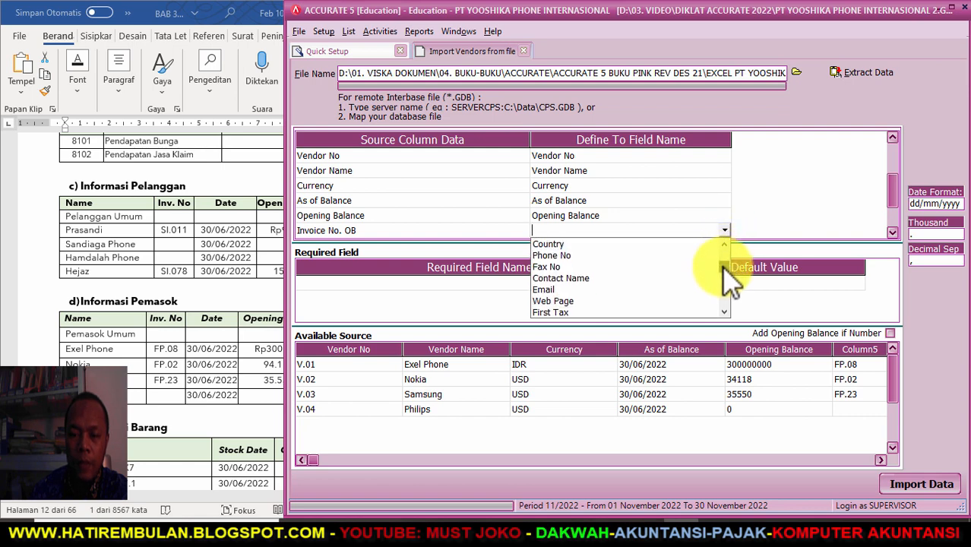
{"action": "left_click", "coordinate": [610, 277]}
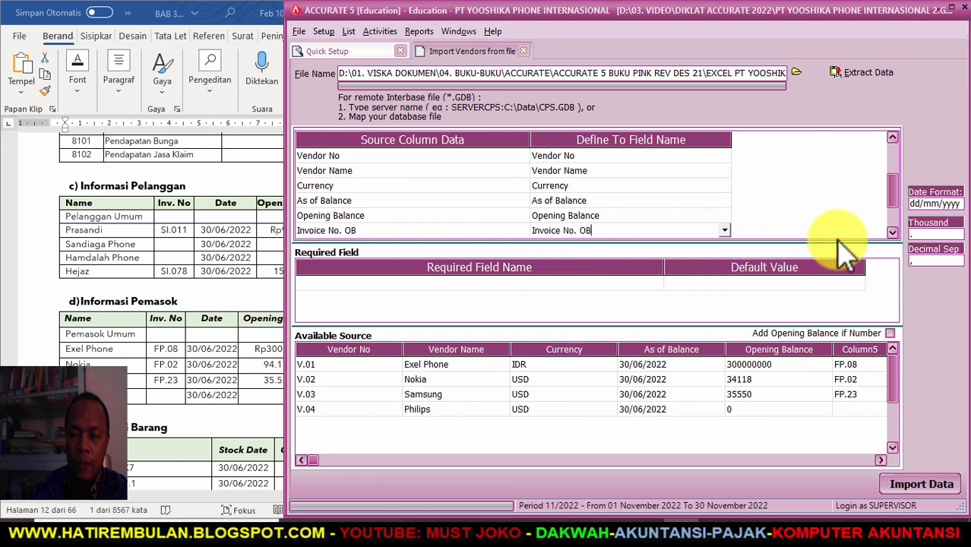
{"action": "scroll", "coordinate": [884, 236], "scroll_direction": "down", "scroll_amount": 3}
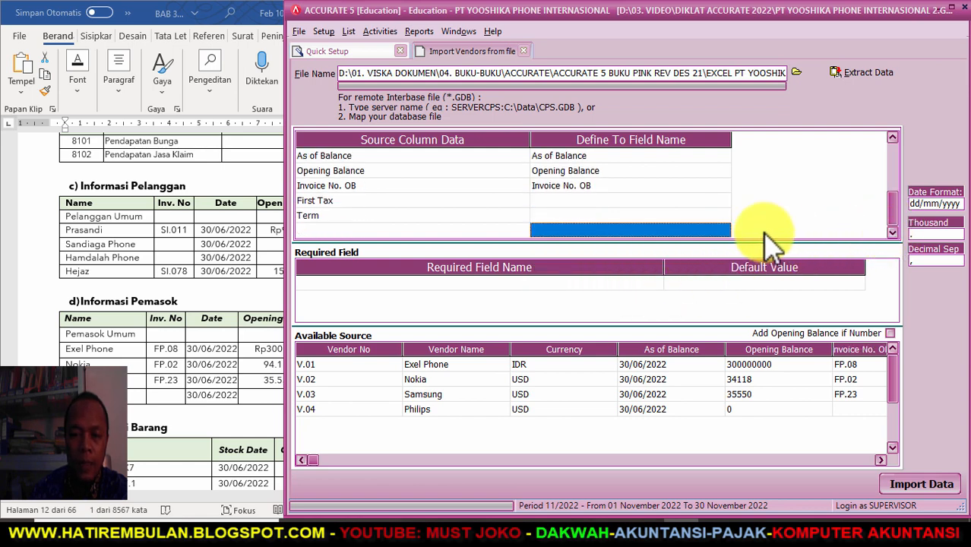
{"action": "left_click", "coordinate": [691, 200]}
- Map the First Tax column to First Tax, defining tax code P as PPN
{"action": "left_click", "coordinate": [723, 201]}
{"action": "left_click_drag", "start_coordinate": [726, 215], "coordinate": [725, 238]}
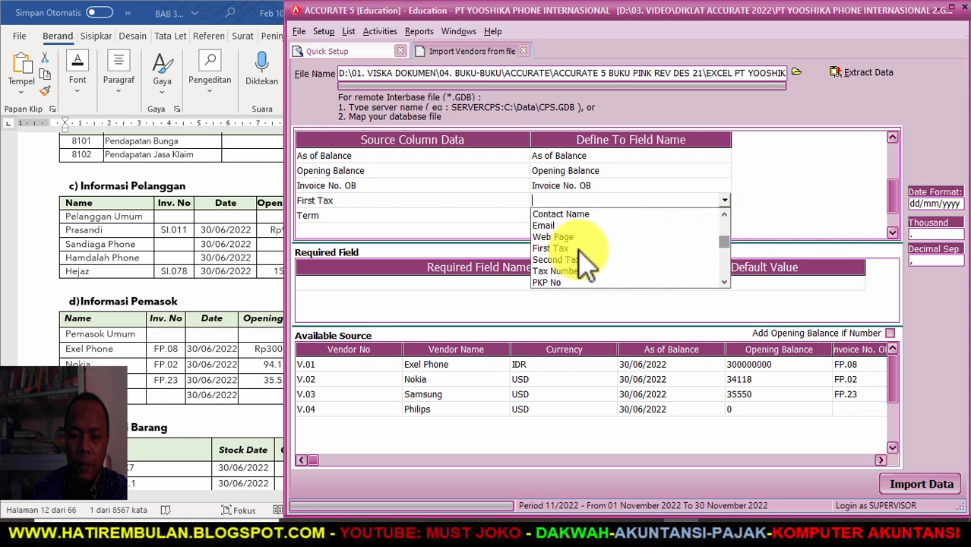
{"action": "left_click", "coordinate": [573, 249]}
{"action": "left_click", "coordinate": [268, 46]}
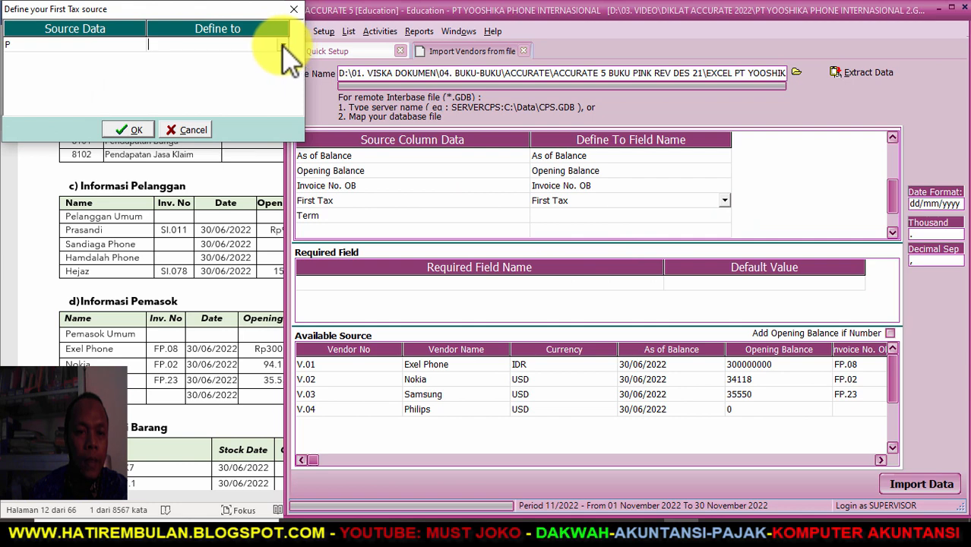
{"action": "type", "text": "PPN"}
{"action": "left_click", "coordinate": [134, 130]}
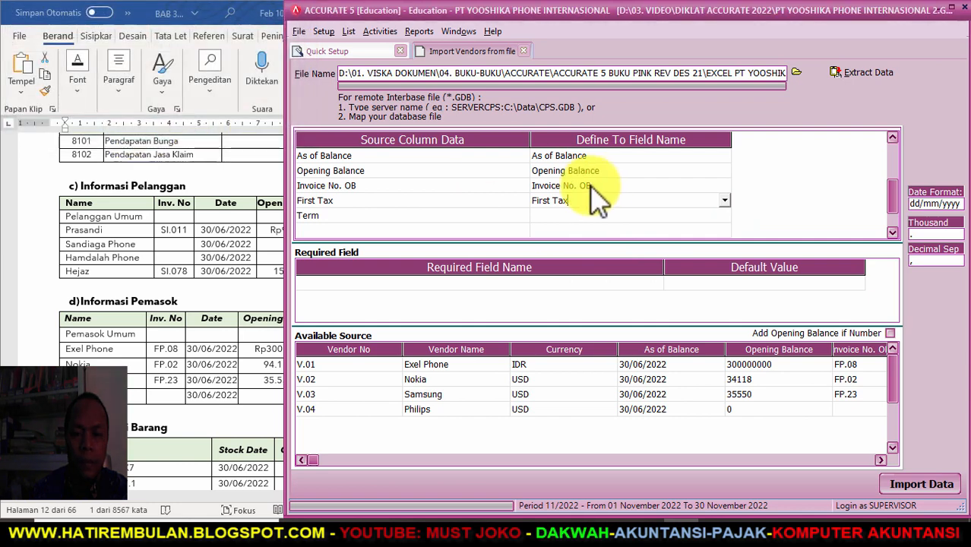
- Map the Term column to Term, matching 2/10 n/30 and Net 30 to existing terms
{"action": "left_click", "coordinate": [607, 214]}
{"action": "left_click", "coordinate": [726, 216]}
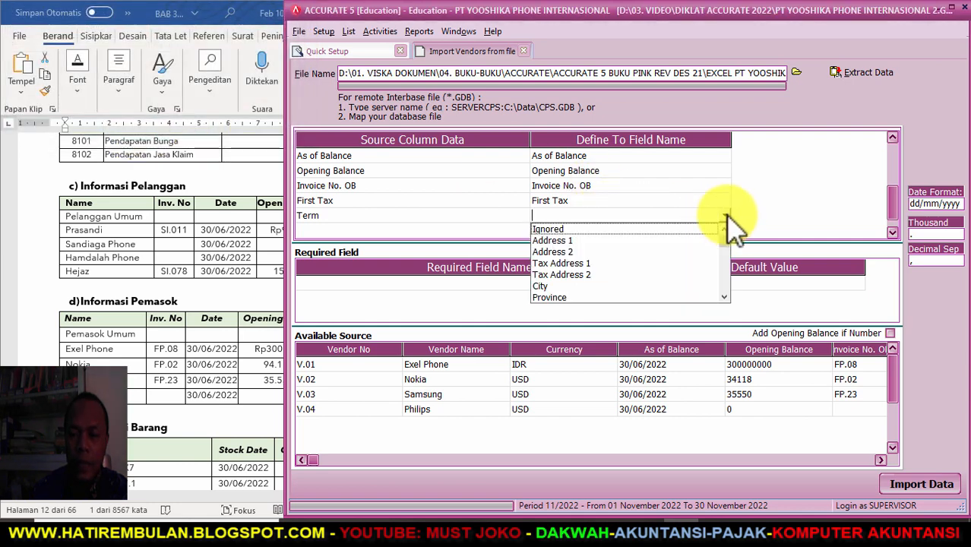
{"action": "left_click_drag", "start_coordinate": [728, 238], "coordinate": [724, 259]}
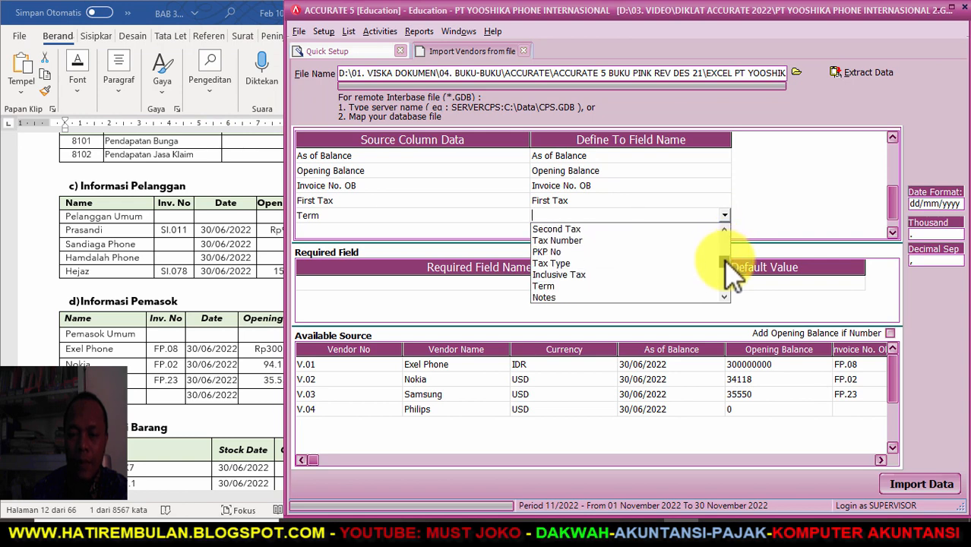
{"action": "left_click", "coordinate": [558, 286]}
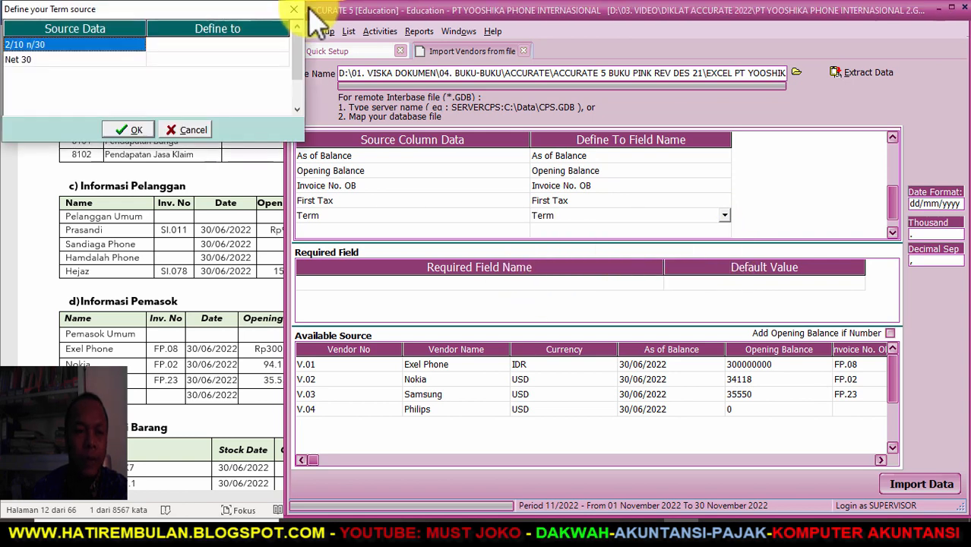
{"action": "left_click", "coordinate": [251, 44]}
{"action": "left_click", "coordinate": [283, 45]}
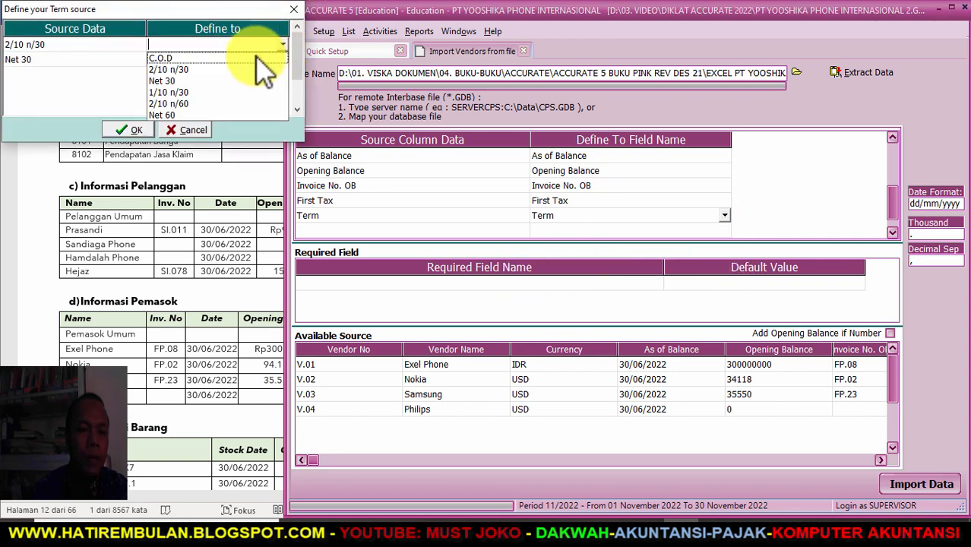
{"action": "left_click", "coordinate": [230, 65]}
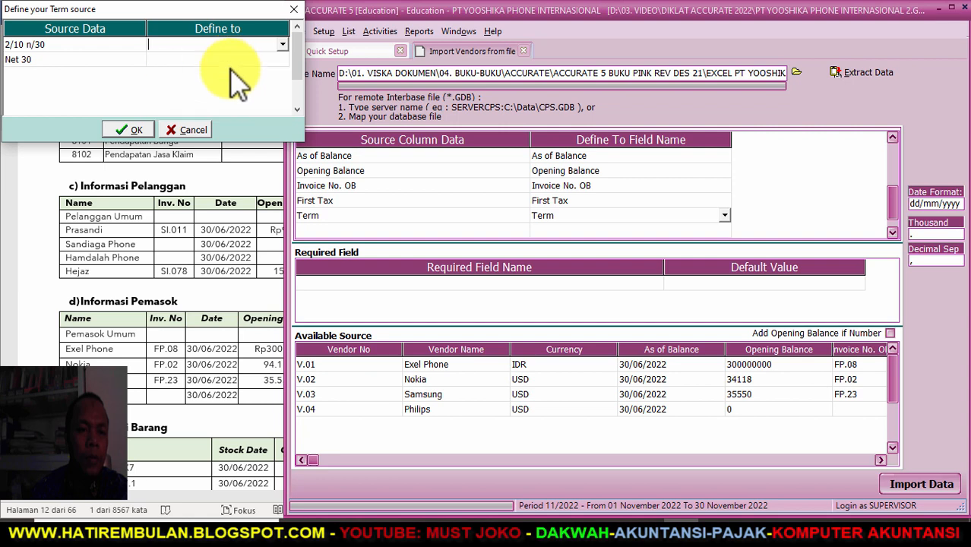
{"action": "left_click", "coordinate": [283, 59]}
{"action": "left_click", "coordinate": [180, 103]}
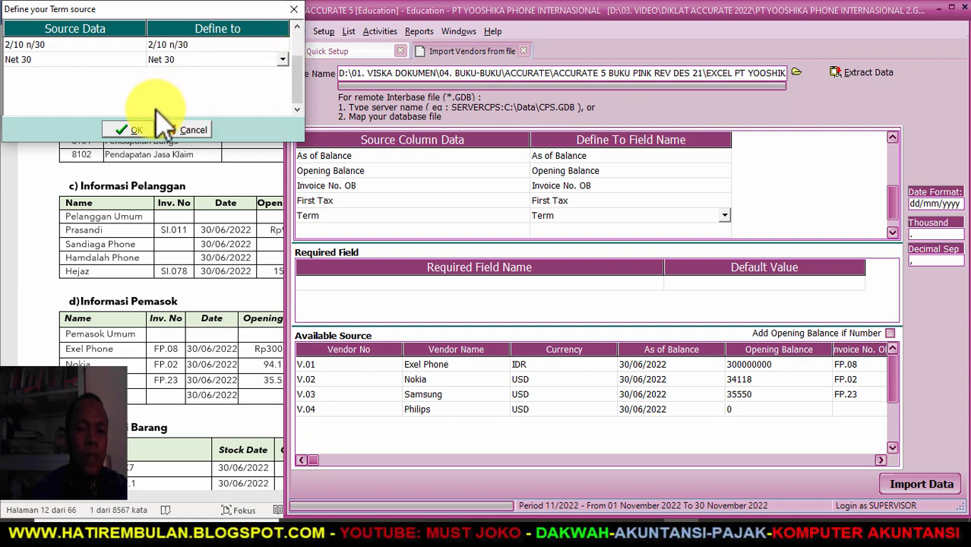
{"action": "left_click", "coordinate": [133, 130]}
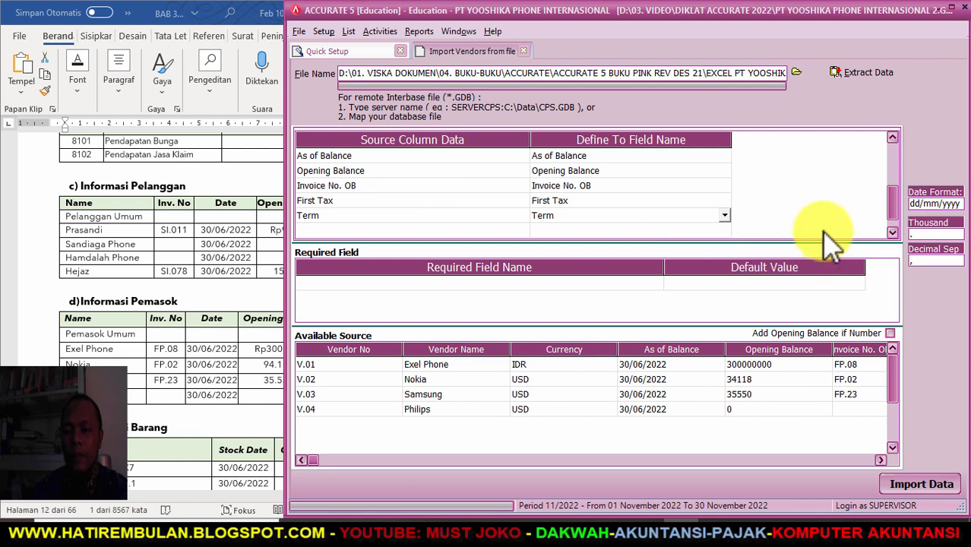
{"action": "left_click", "coordinate": [892, 232]}
{"action": "left_click", "coordinate": [690, 201]}
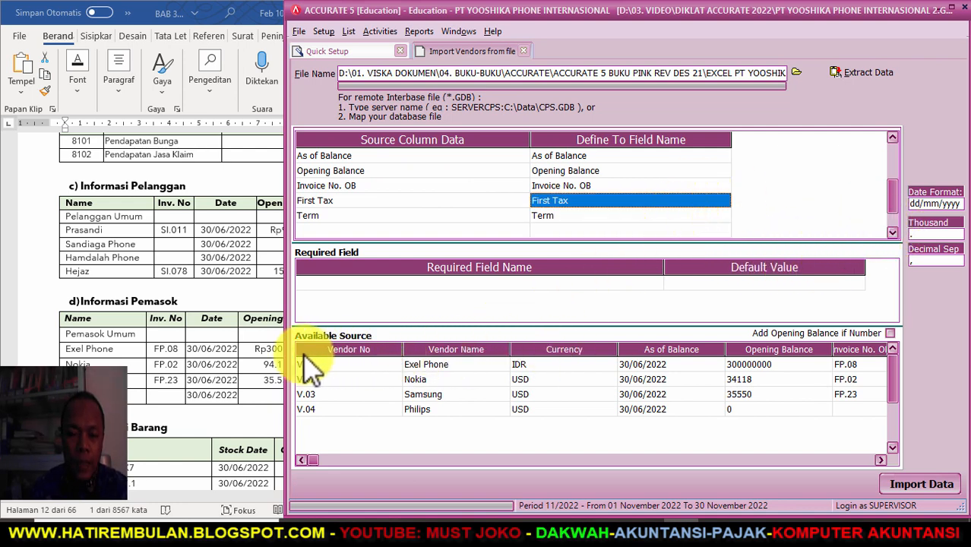
{"action": "left_click", "coordinate": [880, 459]}
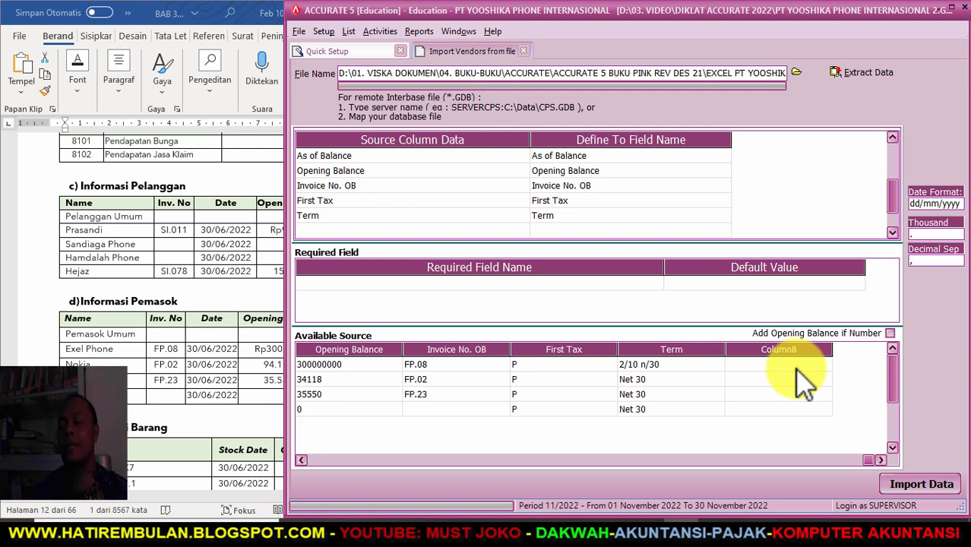
- Import vendors V.01–V.04 with Add Opening Balance if Number ticked, then go to Projects & Departments
{"action": "left_click", "coordinate": [890, 334]}
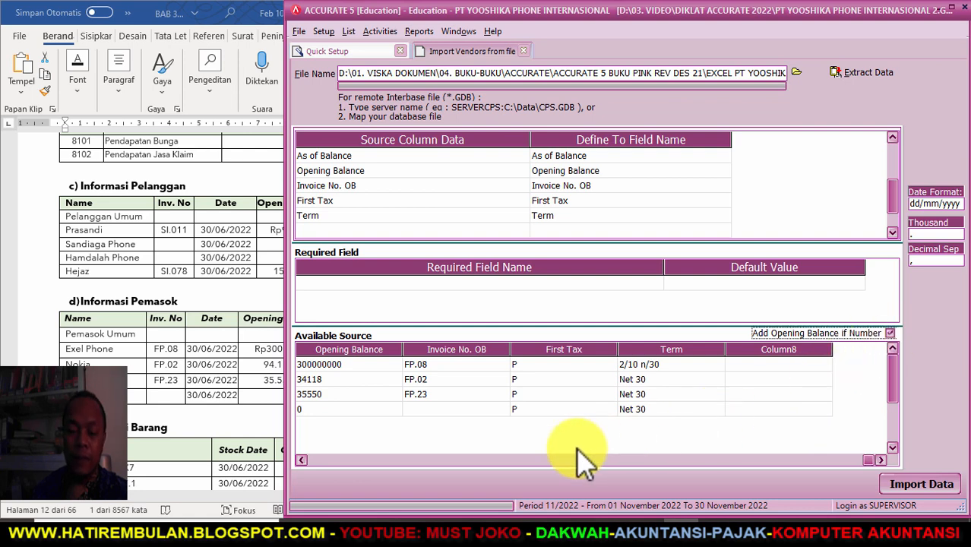
{"action": "left_click_drag", "start_coordinate": [870, 459], "coordinate": [305, 459]}
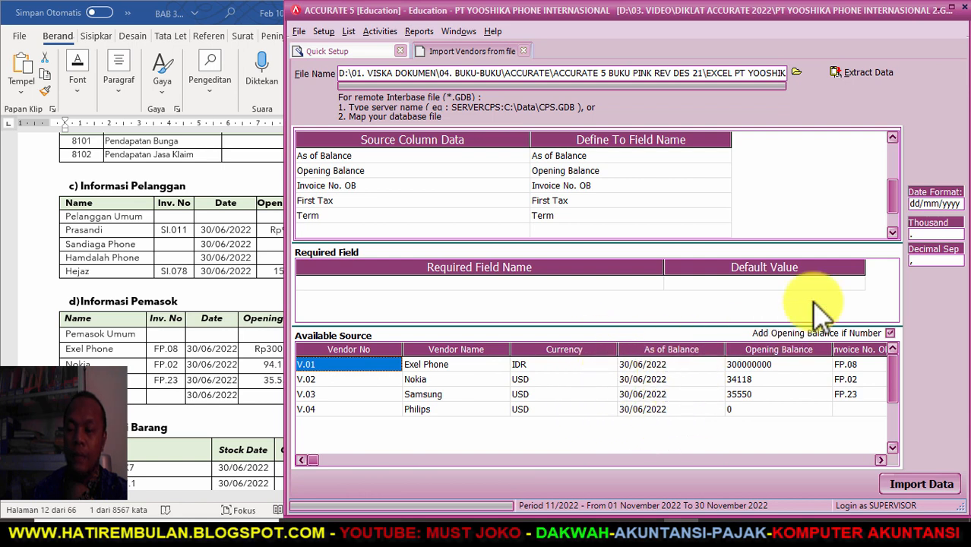
{"action": "left_click", "coordinate": [918, 484]}
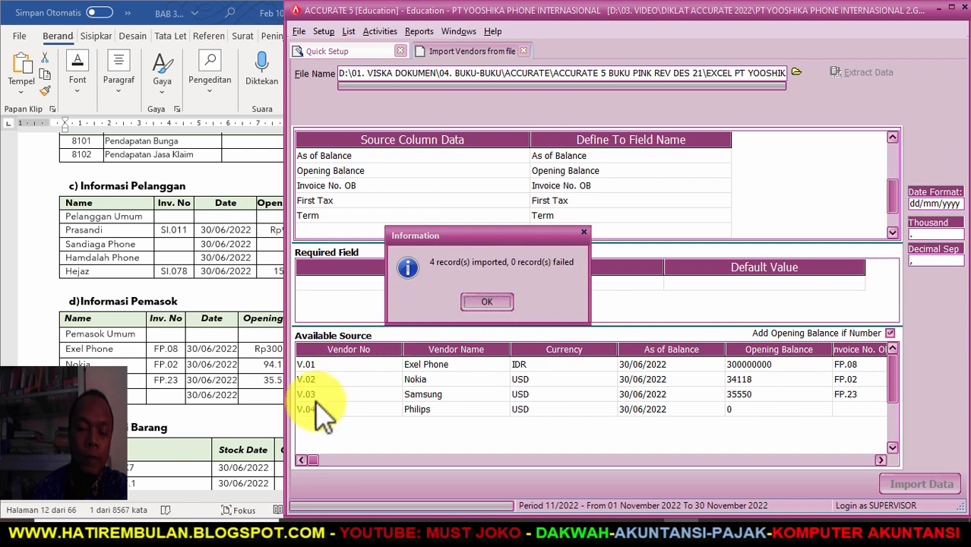
{"action": "left_click", "coordinate": [480, 302]}
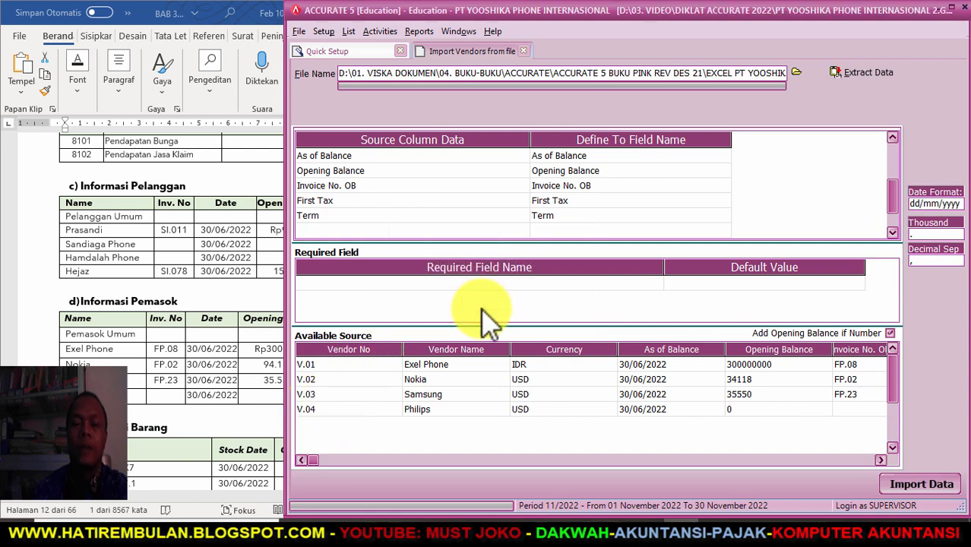
{"action": "left_click", "coordinate": [614, 486]}
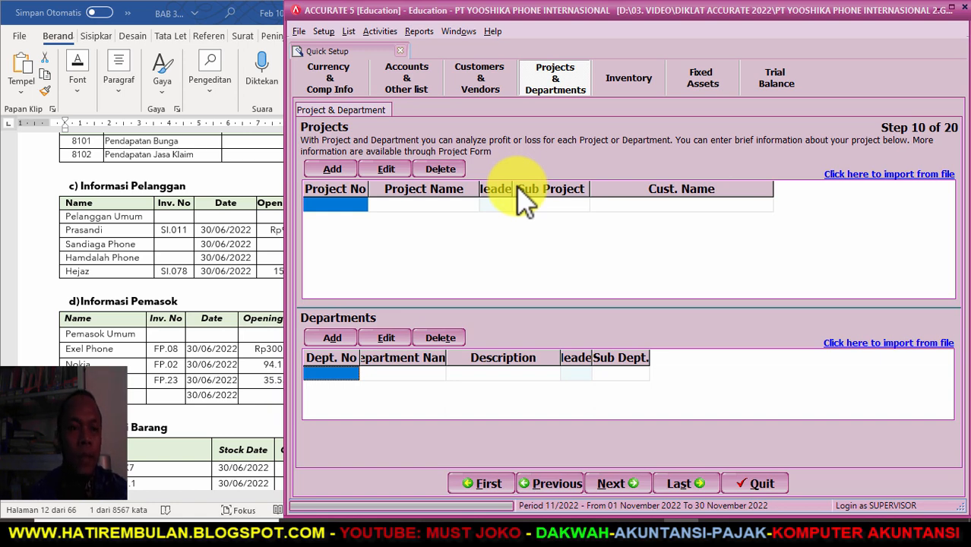
- Advance Quick Setup to the Inventory step showing warehouse CENTRE
{"action": "left_click", "coordinate": [611, 484]}
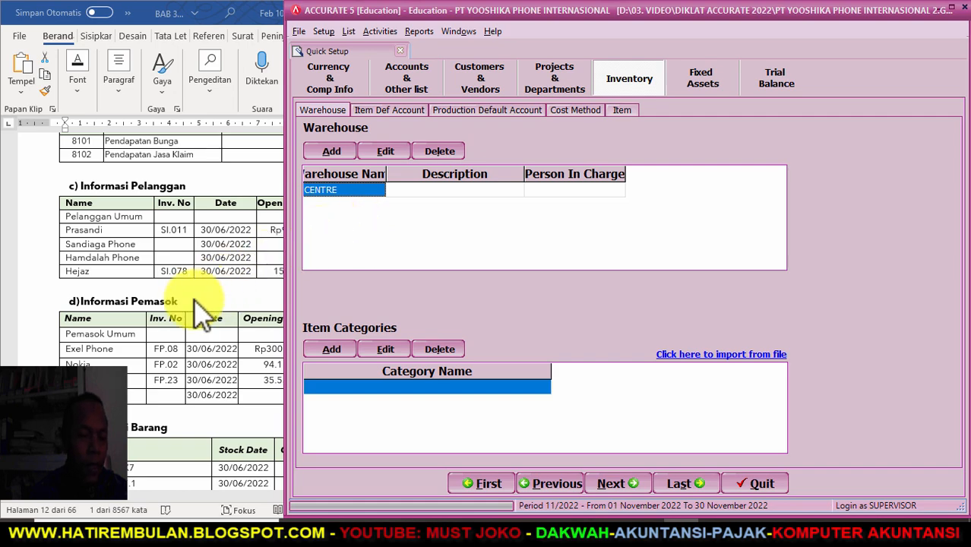
- Look up the Informasi Barang item table in the Word guide, then switch to File Explorer
{"action": "scroll", "coordinate": [124, 346], "scroll_direction": "down", "scroll_amount": 3}
{"action": "left_click", "coordinate": [129, 326]}
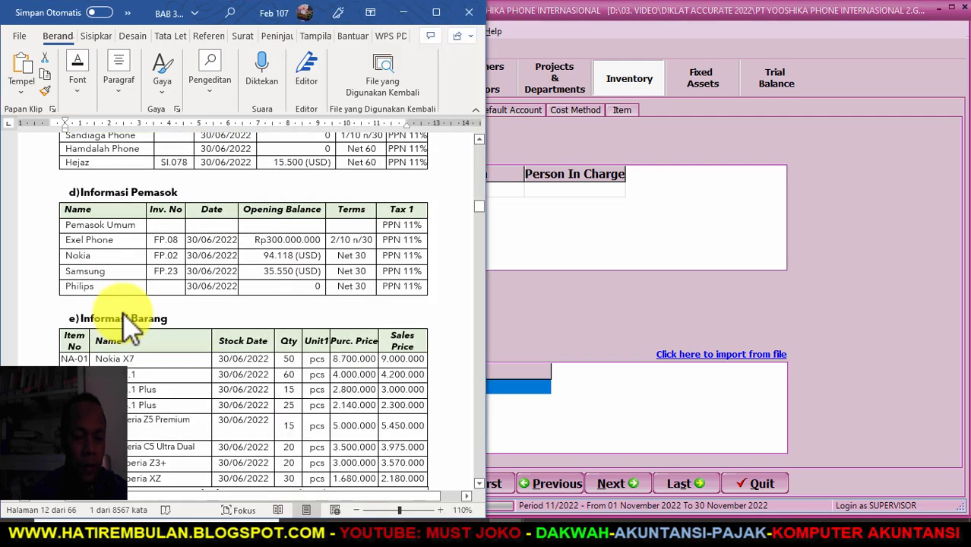
{"action": "scroll", "coordinate": [131, 364], "scroll_direction": "down", "scroll_amount": 5}
{"action": "scroll", "coordinate": [137, 311], "scroll_direction": "up", "scroll_amount": 3}
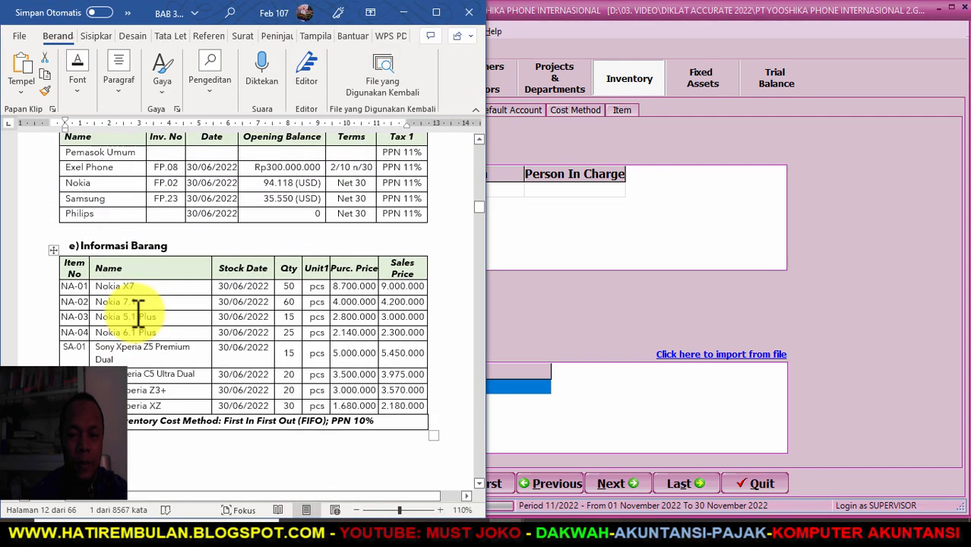
{"action": "left_click", "coordinate": [816, 213]}
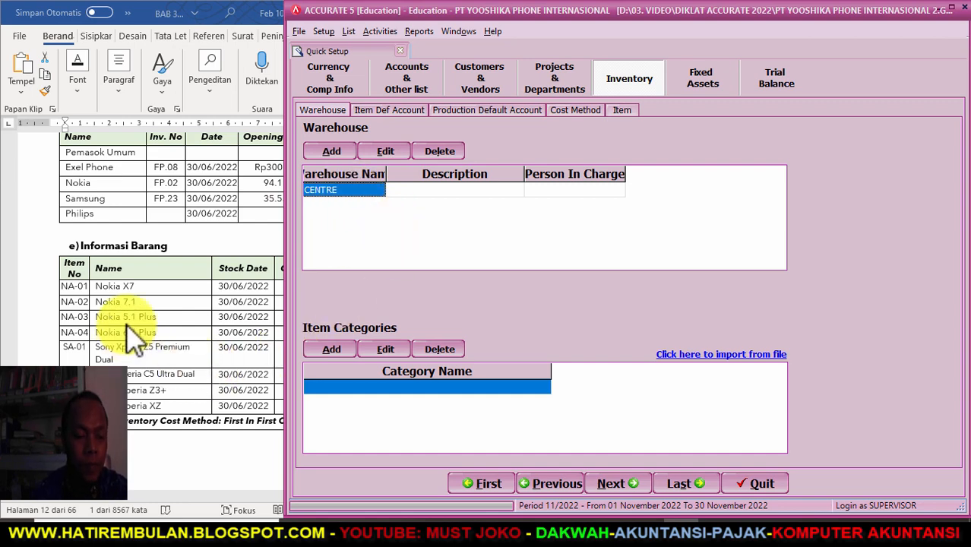
{"action": "scroll", "coordinate": [133, 334], "scroll_direction": "down", "scroll_amount": 1}
{"action": "left_click", "coordinate": [173, 505]}
{"action": "left_click_drag", "start_coordinate": [173, 505], "coordinate": [181, 507]}
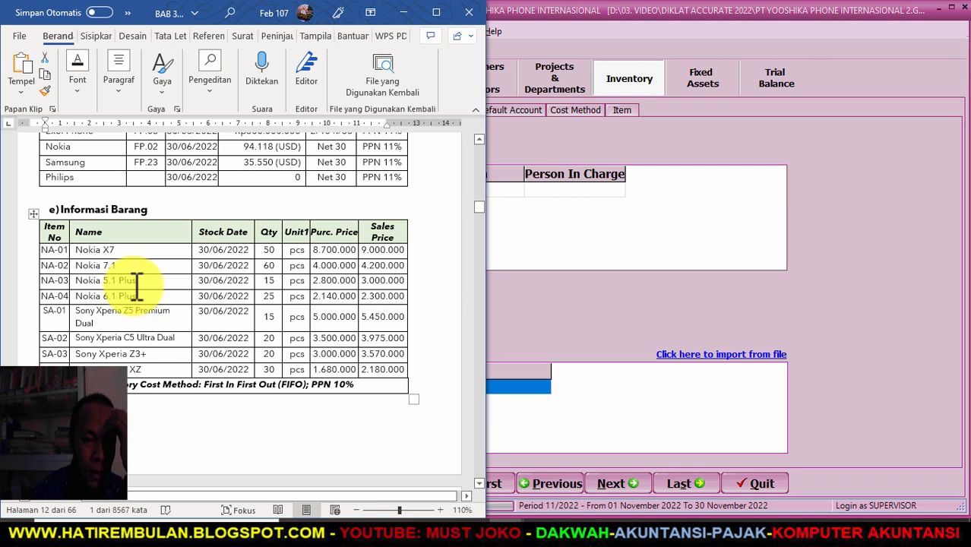
{"action": "scroll", "coordinate": [137, 285], "scroll_direction": "up", "scroll_amount": 1}
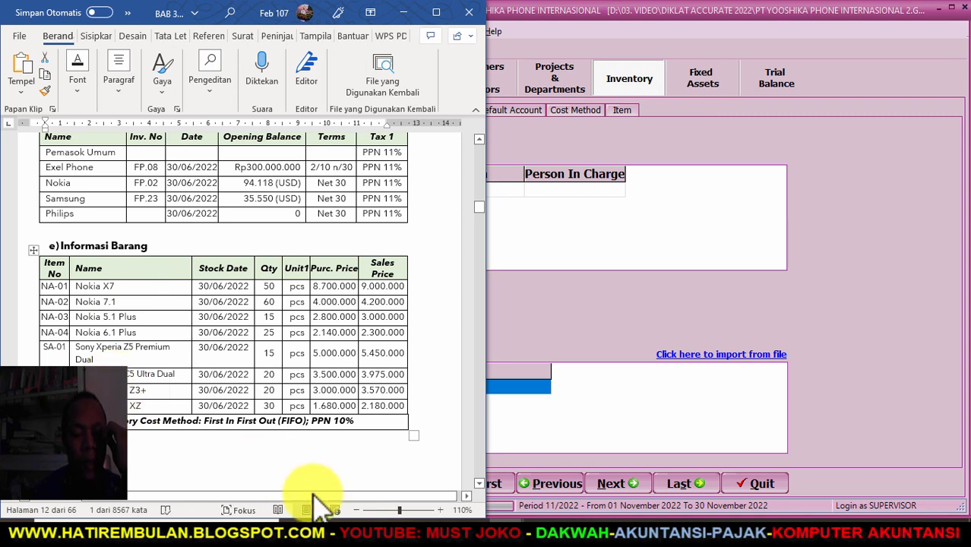
{"action": "left_click", "coordinate": [369, 539]}
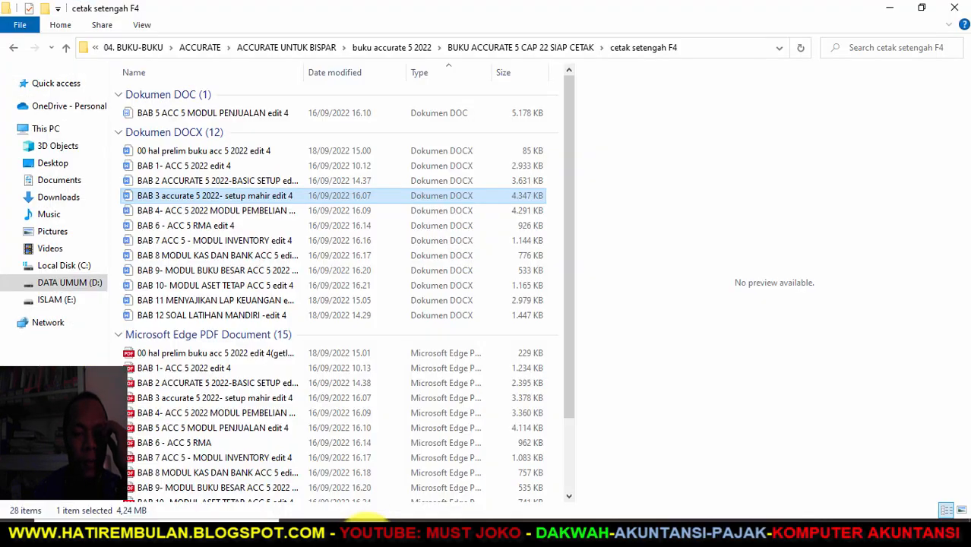
- Navigate from D: to the EXCEL PT YOOSHIKA 2022 EDU 5 ACCURATE folder
{"action": "left_click", "coordinate": [76, 283]}
{"action": "left_click", "coordinate": [186, 95]}
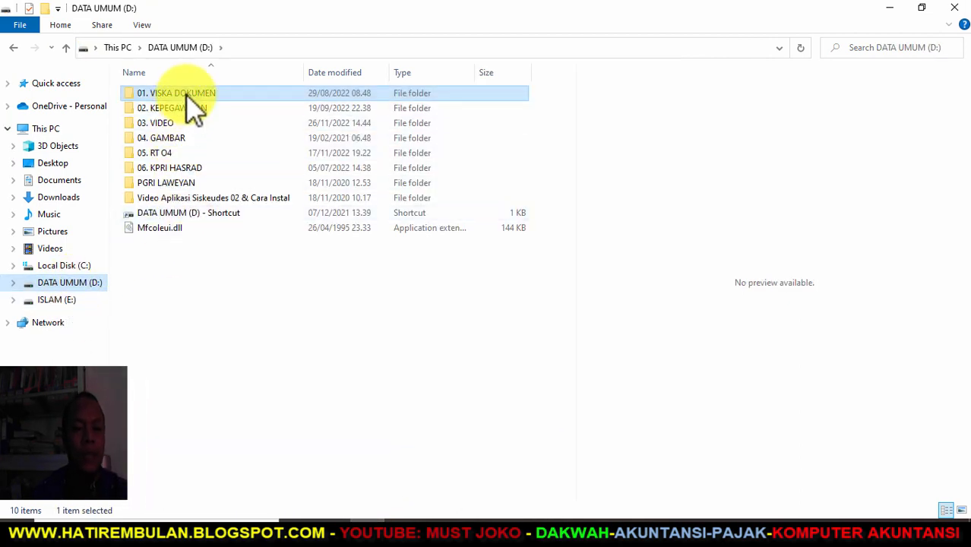
{"action": "double_click", "coordinate": [188, 94]}
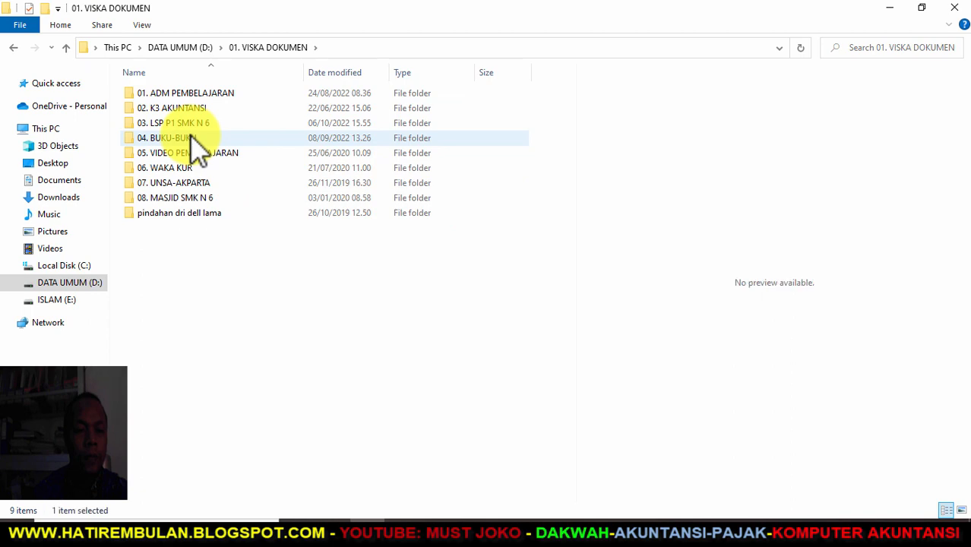
{"action": "double_click", "coordinate": [193, 139]}
{"action": "double_click", "coordinate": [173, 97]}
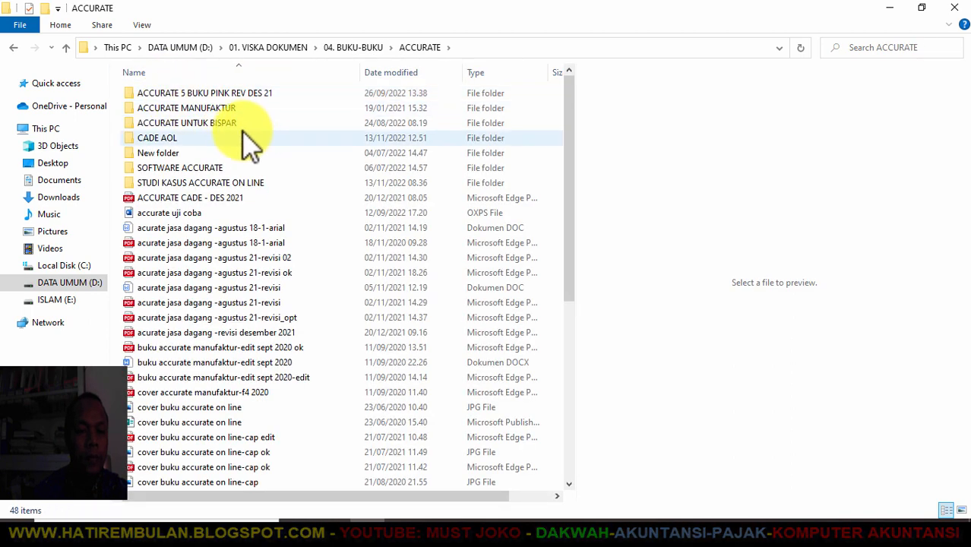
{"action": "double_click", "coordinate": [226, 94]}
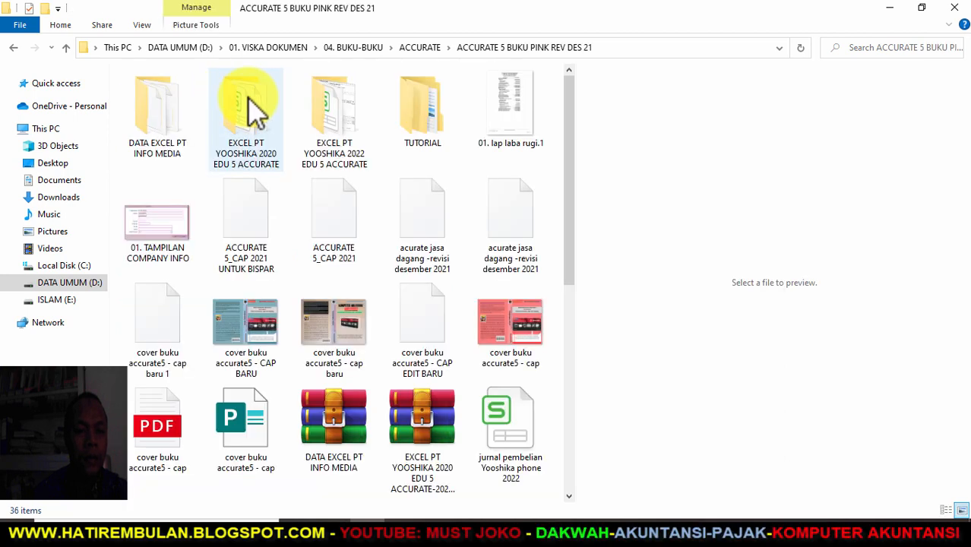
{"action": "left_click", "coordinate": [355, 121]}
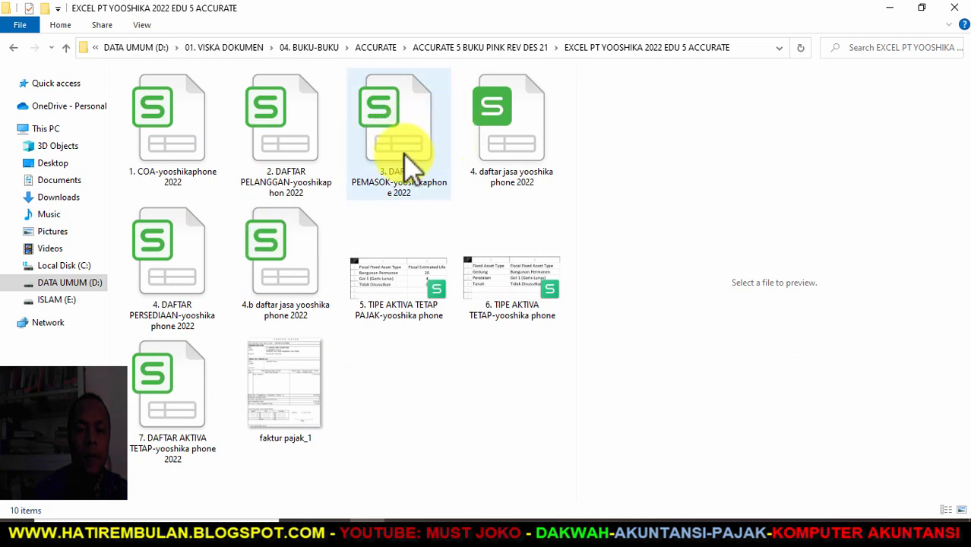
- Open the 4. DAFTAR PERSEDIAAN workbook in Excel
{"action": "left_click", "coordinate": [199, 249]}
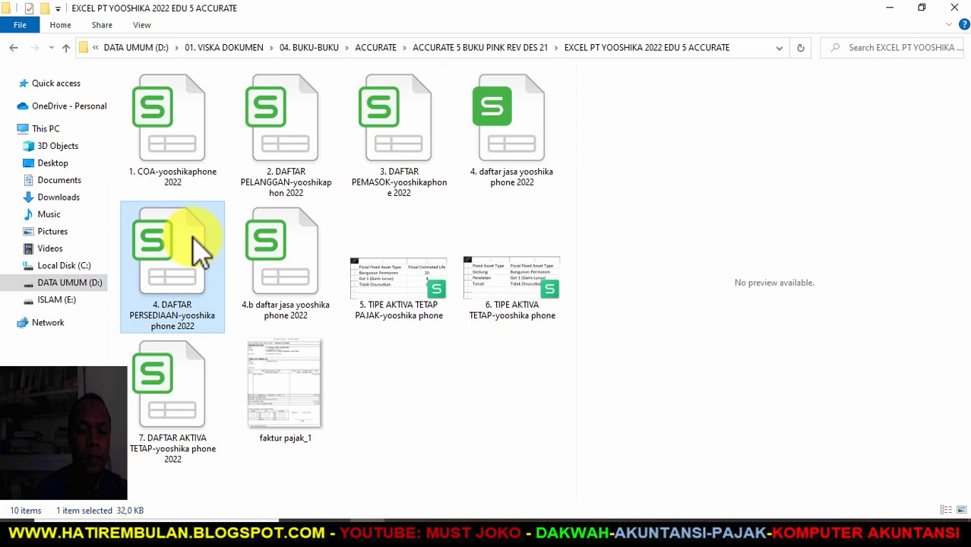
{"action": "right_click", "coordinate": [199, 249]}
{"action": "left_click", "coordinate": [159, 237]}
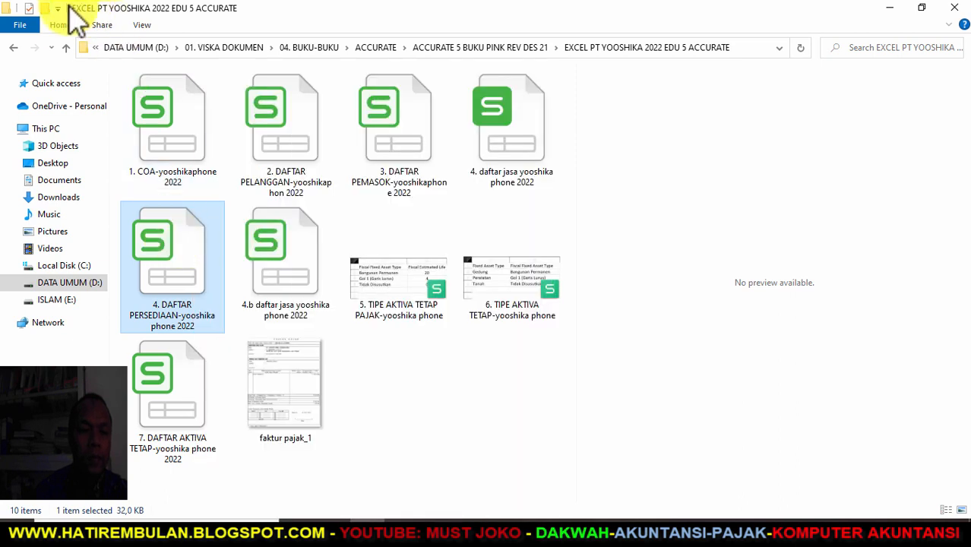
{"action": "left_click", "coordinate": [60, 24]}
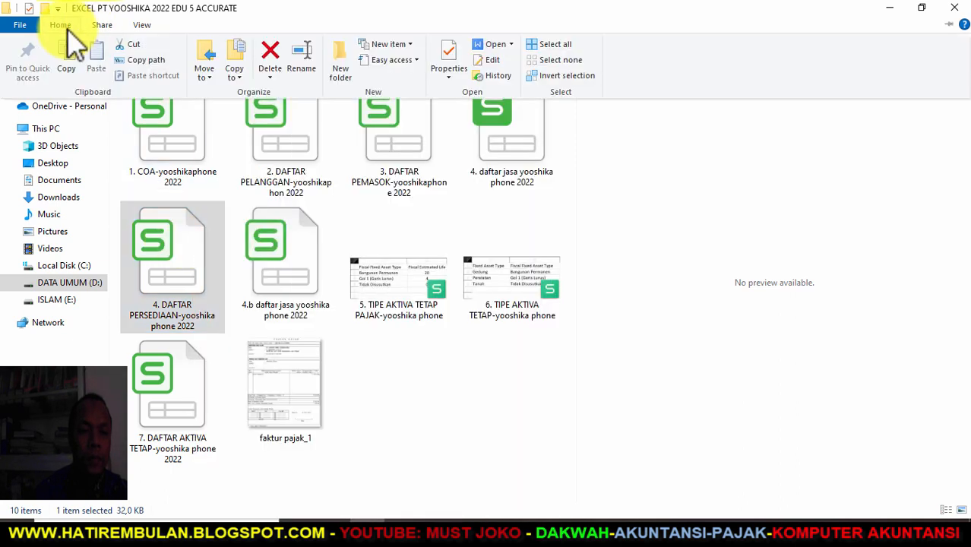
{"action": "left_click", "coordinate": [512, 45]}
{"action": "left_click", "coordinate": [517, 62]}
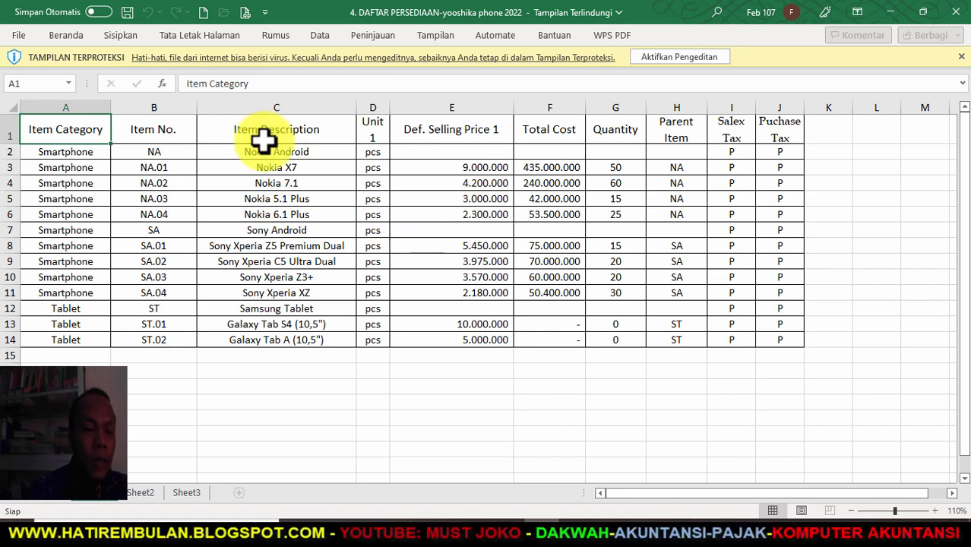
- Read the Smartphone and Tablet categories in cells A2 and A12, then return to Accurate's category grid
{"action": "left_click", "coordinate": [68, 155]}
{"action": "left_click", "coordinate": [73, 310]}
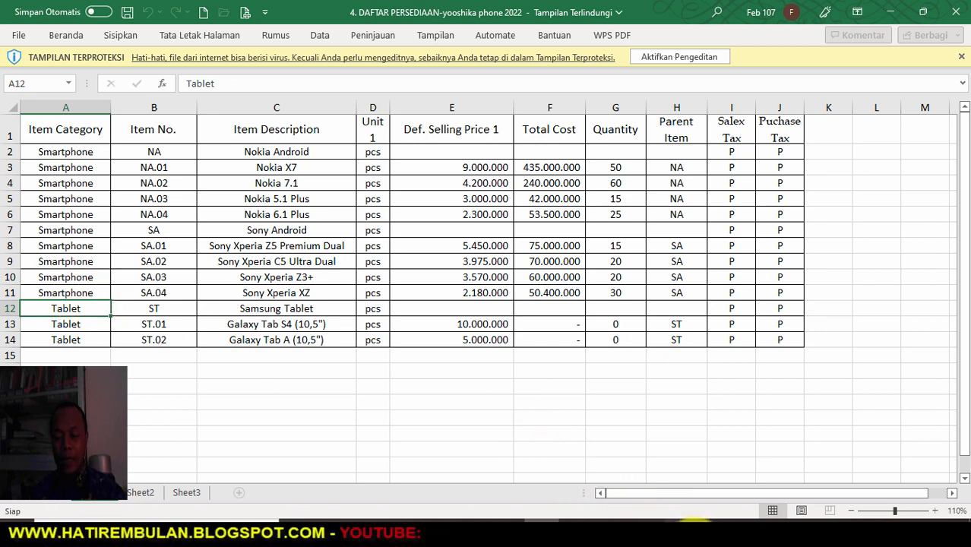
{"action": "key", "text": "alt+Tab"}
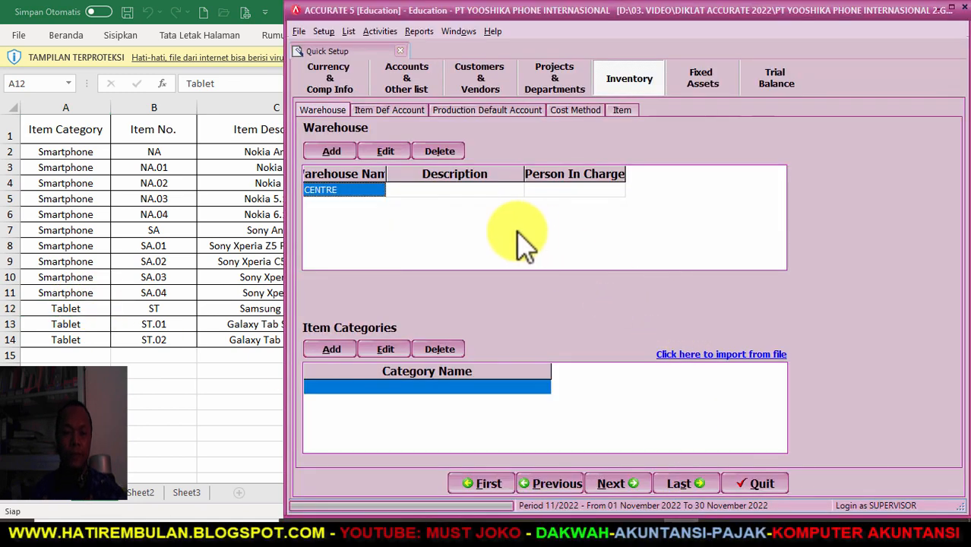
{"action": "left_click", "coordinate": [341, 389]}
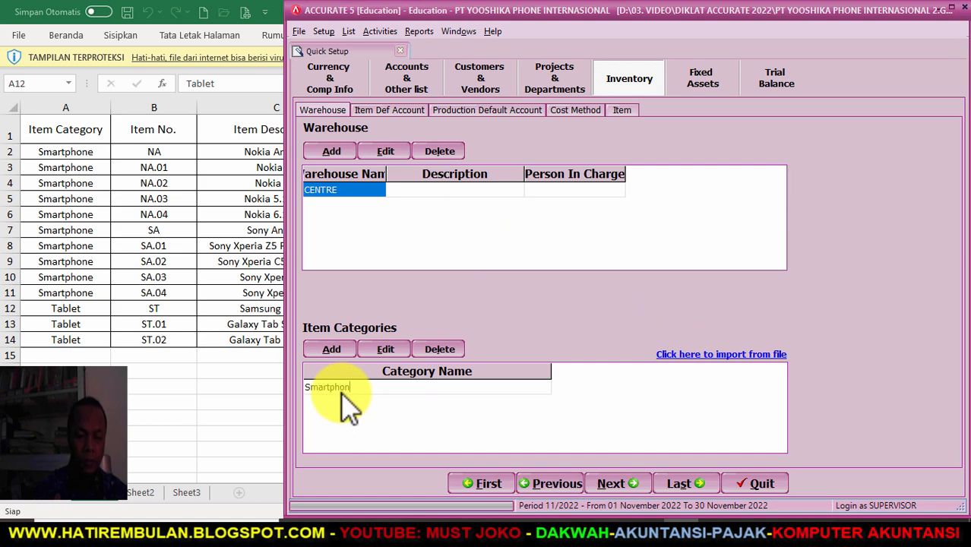
- Enter item categories Smartphone and Tablet, then continue to the Item Default Account page
{"action": "type", "text": "Smartphone"}
{"action": "key", "text": "Return"}
{"action": "type", "text": "Tablet"}
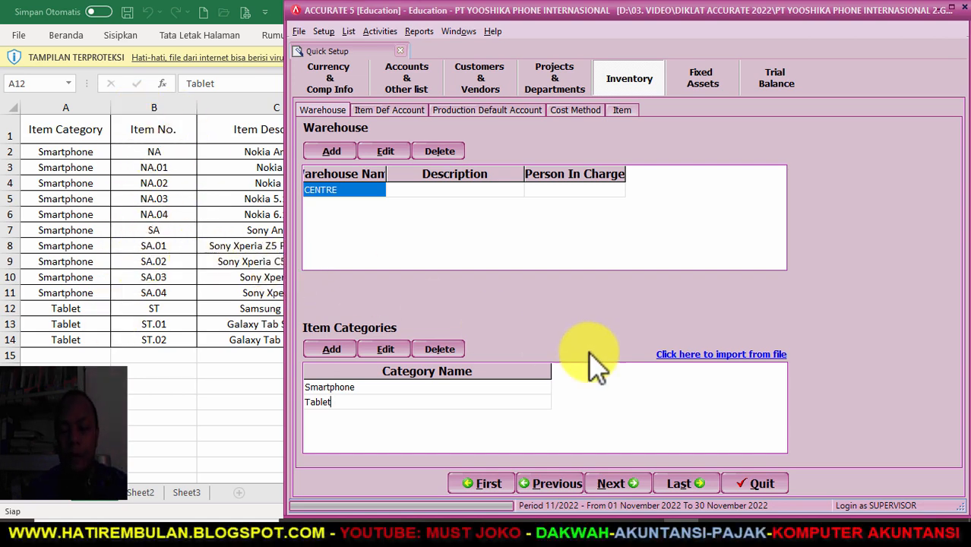
{"action": "left_click", "coordinate": [617, 484]}
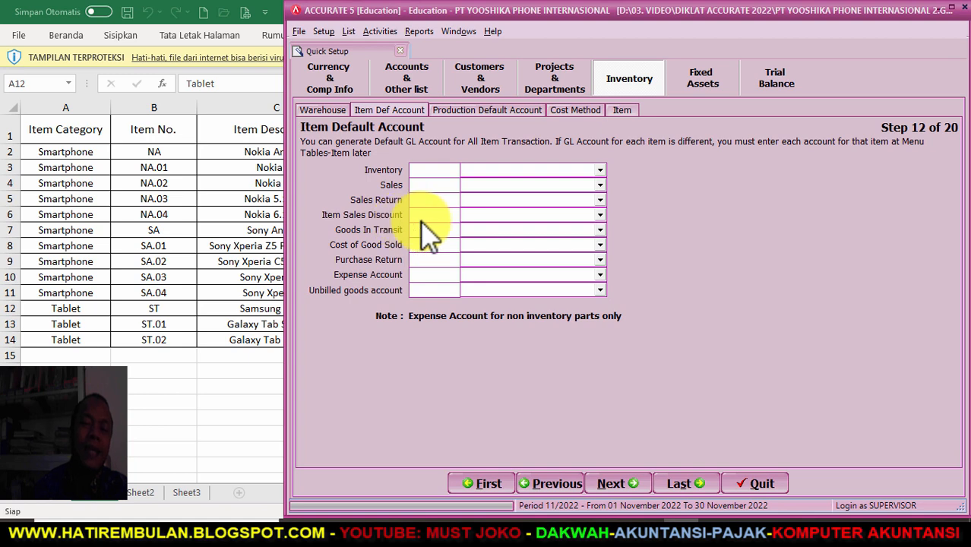
- Set inventory 1104-001, sales 4000-001, sales return 4000-002 and sales discount 4000-003 accounts
{"action": "left_click", "coordinate": [600, 170]}
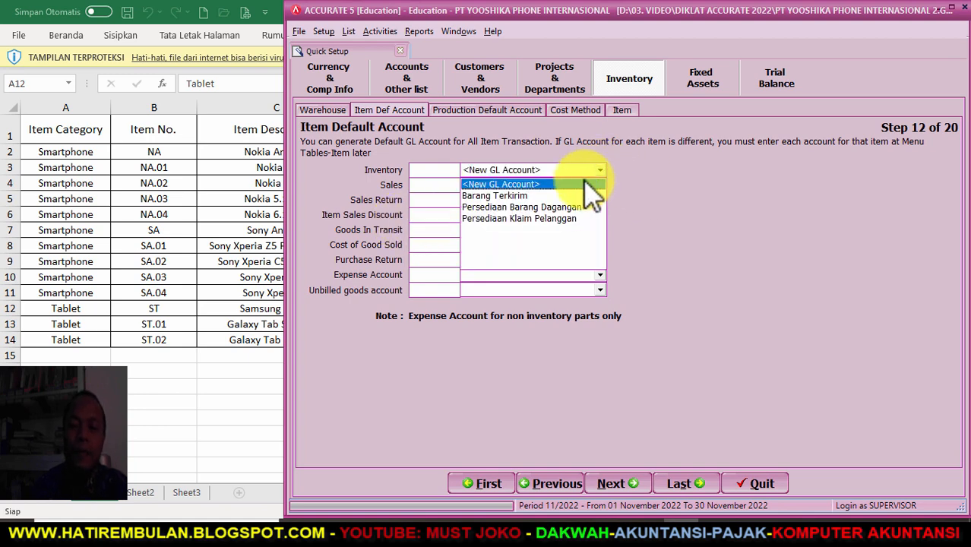
{"action": "left_click", "coordinate": [561, 199]}
{"action": "left_click", "coordinate": [599, 186]}
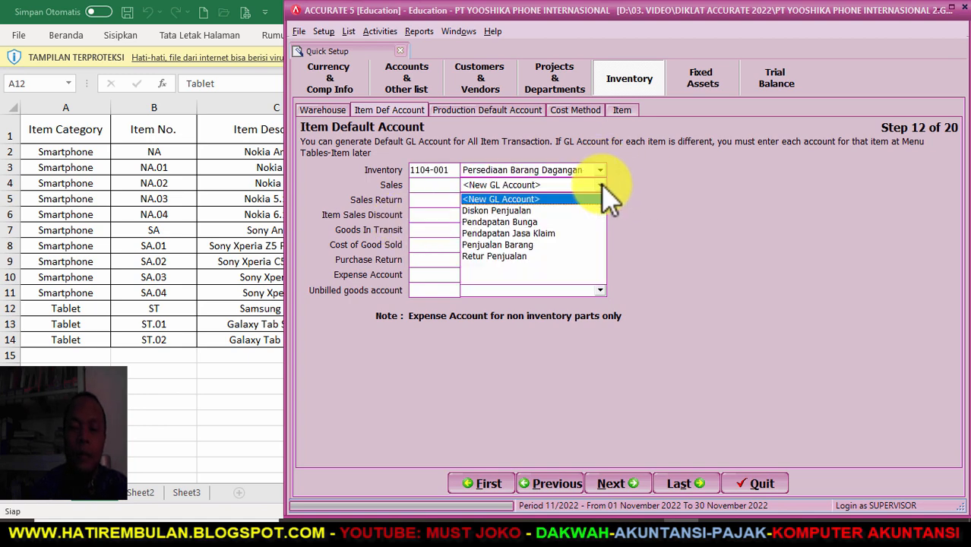
{"action": "left_click", "coordinate": [507, 245]}
{"action": "left_click", "coordinate": [599, 200]}
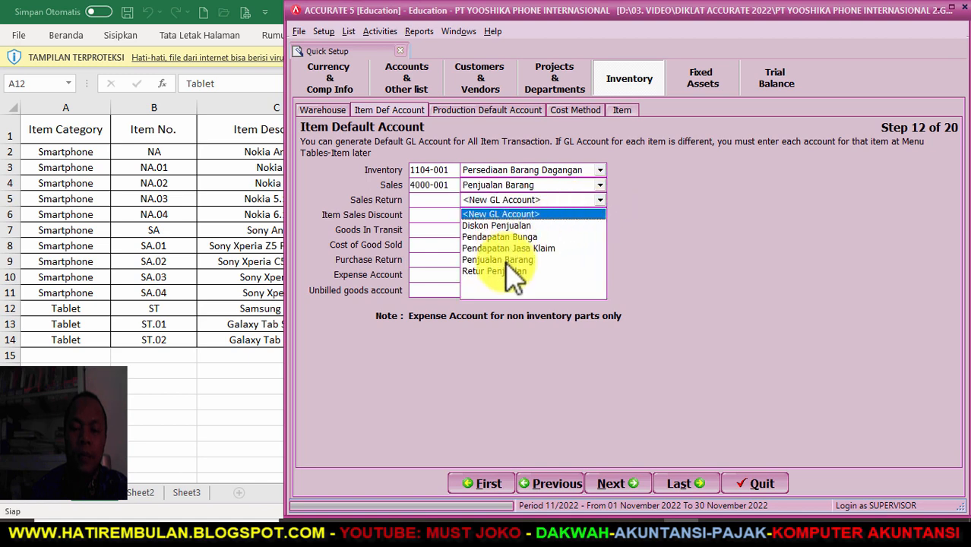
{"action": "left_click", "coordinate": [509, 271]}
{"action": "left_click", "coordinate": [599, 216]}
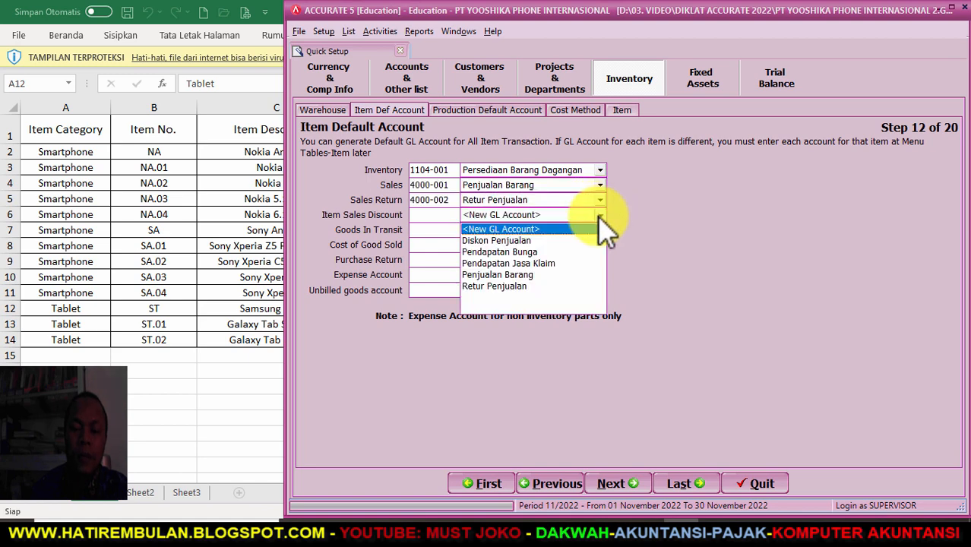
{"action": "left_click", "coordinate": [535, 244]}
- Set transit 1105, COGS 5100, purchase return 1104-001, expense 7104, unbilled 2103, then continue
{"action": "left_click", "coordinate": [600, 230]}
{"action": "left_click", "coordinate": [532, 256]}
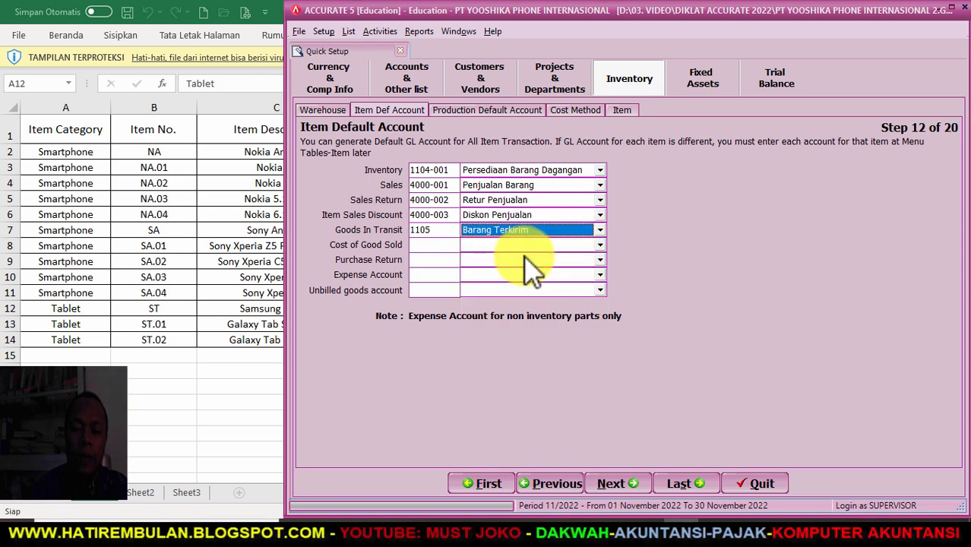
{"action": "left_click", "coordinate": [600, 244]}
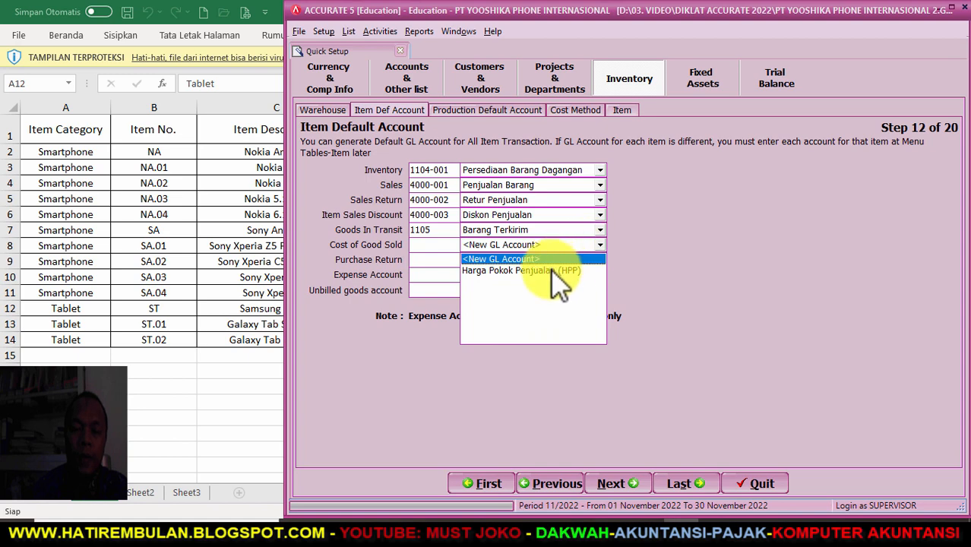
{"action": "left_click", "coordinate": [562, 271]}
{"action": "left_click", "coordinate": [599, 259]}
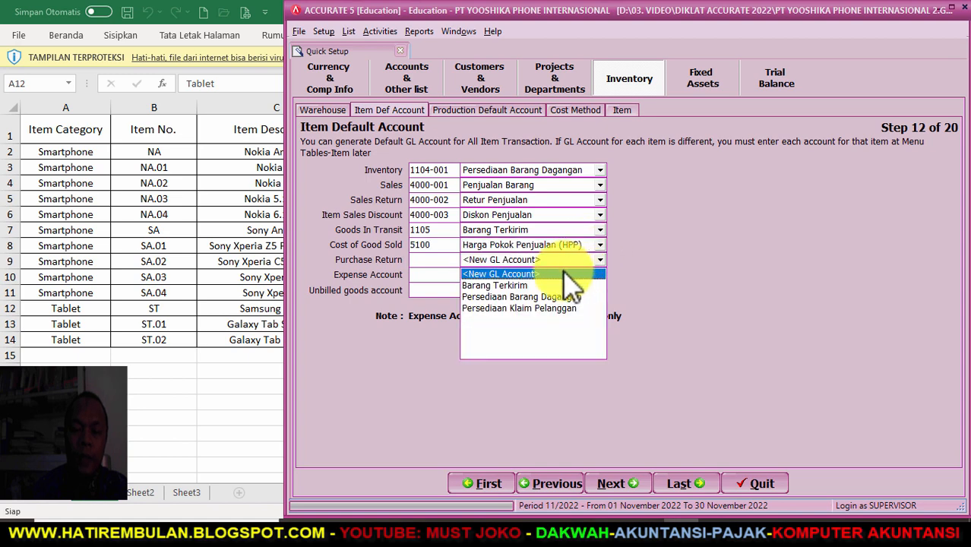
{"action": "left_click", "coordinate": [535, 297]}
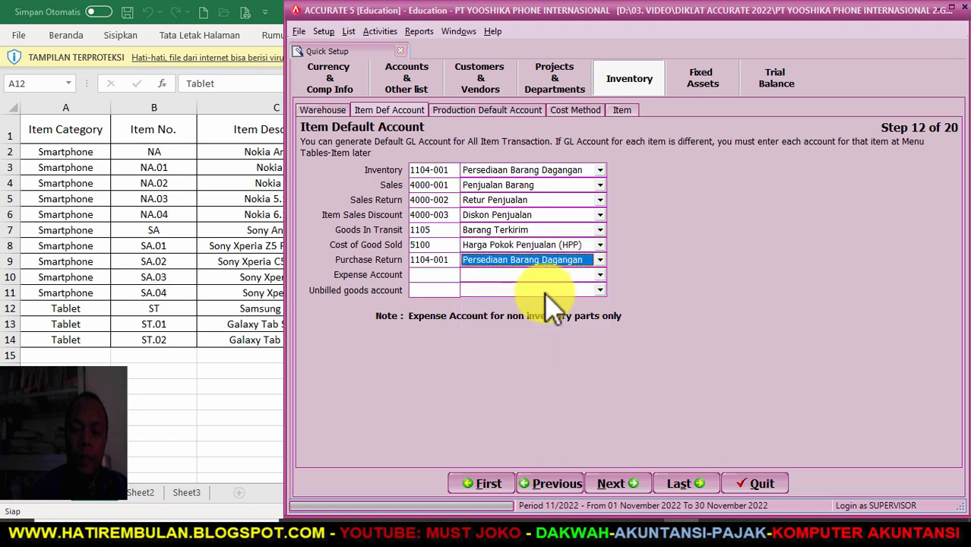
{"action": "left_click", "coordinate": [600, 274]}
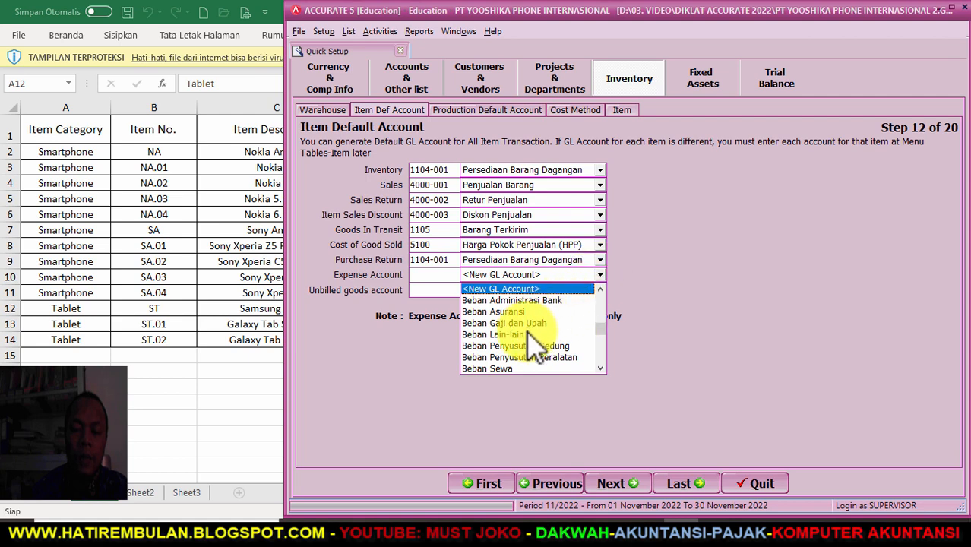
{"action": "left_click", "coordinate": [532, 334]}
{"action": "left_click", "coordinate": [600, 289]}
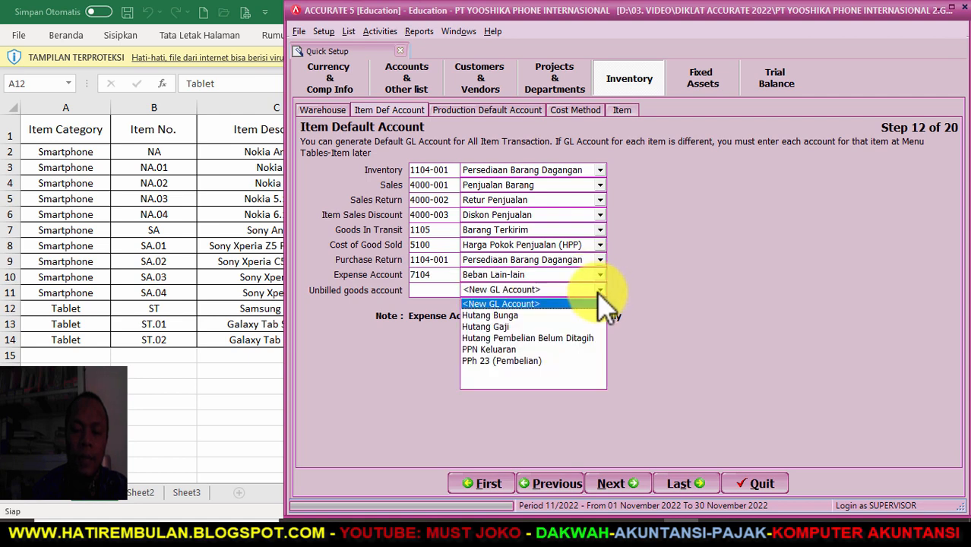
{"action": "left_click", "coordinate": [553, 338]}
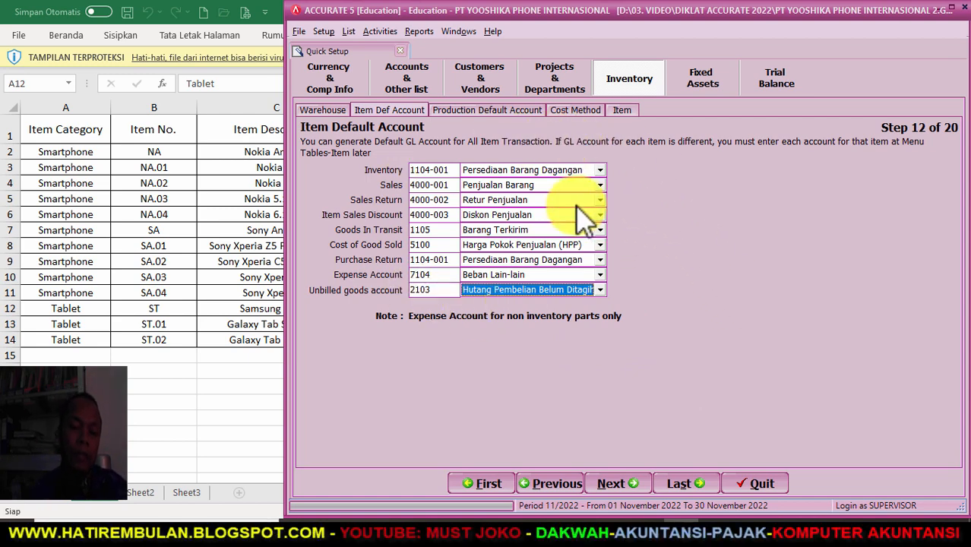
{"action": "left_click", "coordinate": [616, 485]}
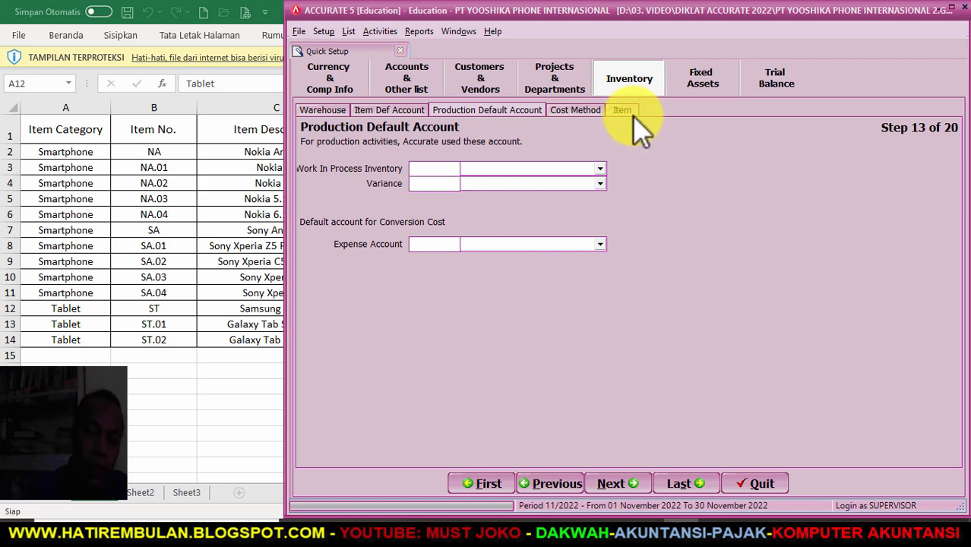
- Reach the costing method step, then correct the Word manual's VAT rate to PPN 11%
{"action": "left_click", "coordinate": [615, 486]}
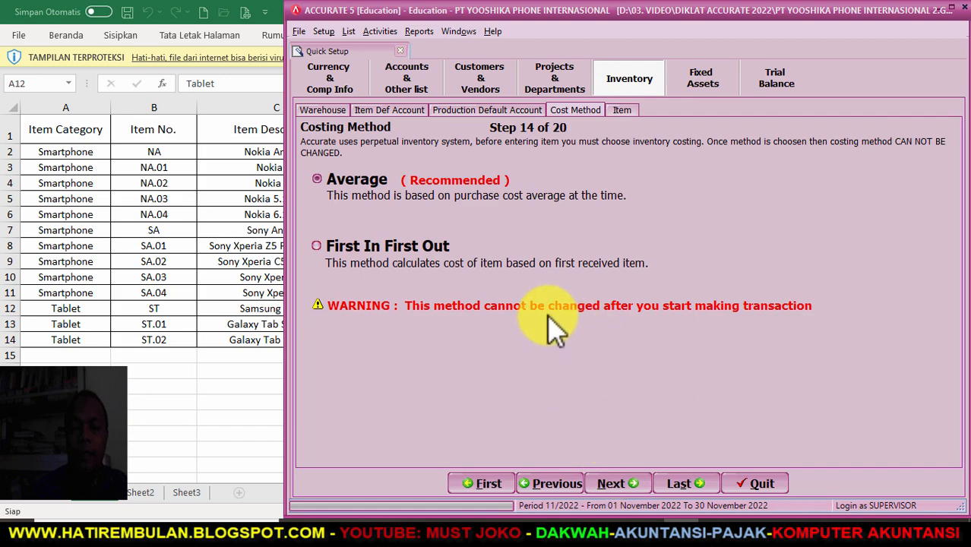
{"action": "left_click", "coordinate": [232, 383]}
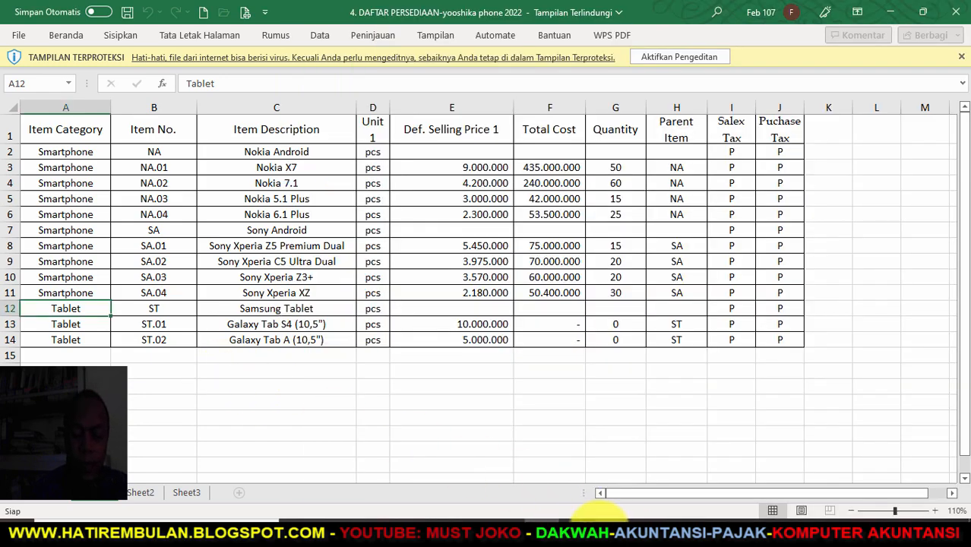
{"action": "left_click", "coordinate": [600, 462]}
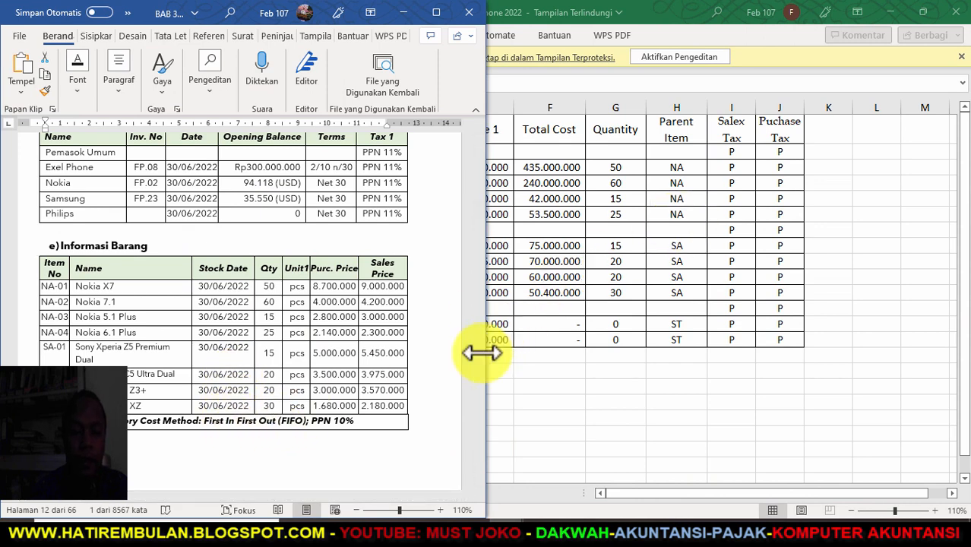
{"action": "left_click", "coordinate": [365, 423]}
{"action": "key", "text": "Left"}
{"action": "key", "text": "BackSpace"}
{"action": "type", "text": "1"}
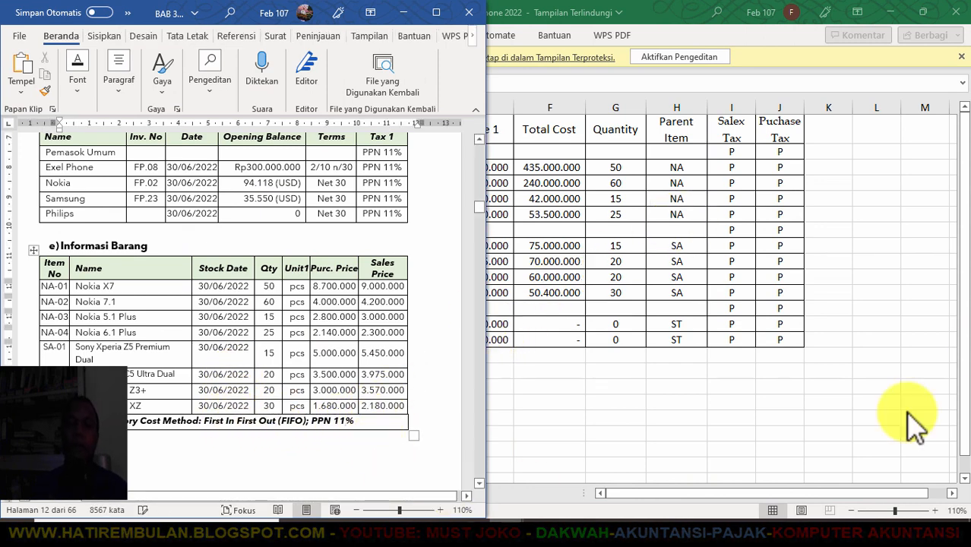
- Choose First In First Out costing and continue to Items Information
{"action": "left_click", "coordinate": [679, 535]}
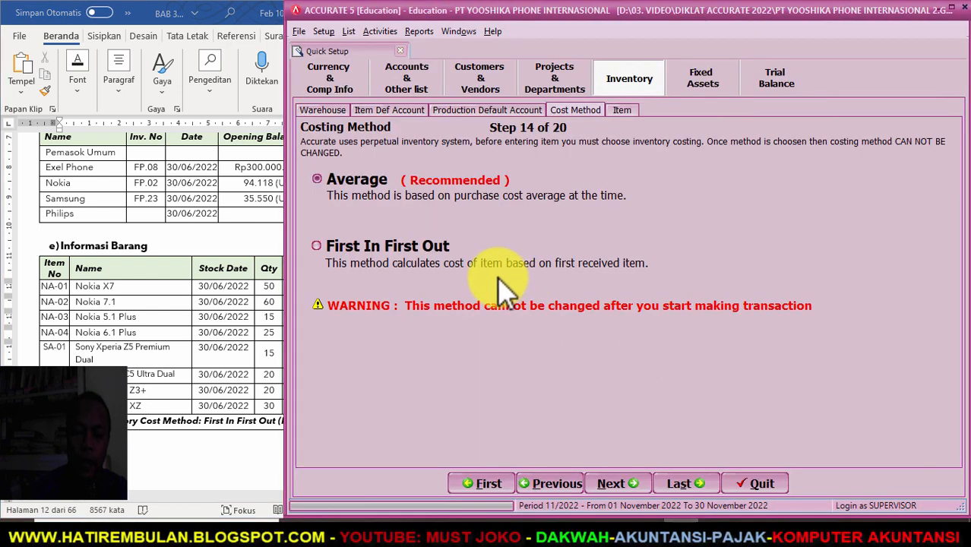
{"action": "left_click", "coordinate": [315, 245]}
{"action": "left_click", "coordinate": [619, 483]}
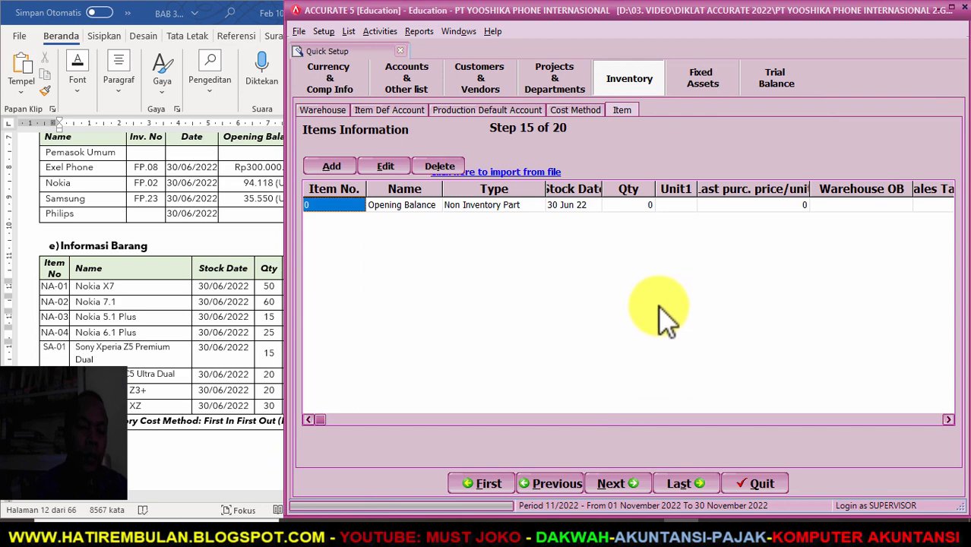
- From the Items Information step, open the Import Items from file form
{"action": "left_click", "coordinate": [493, 173]}
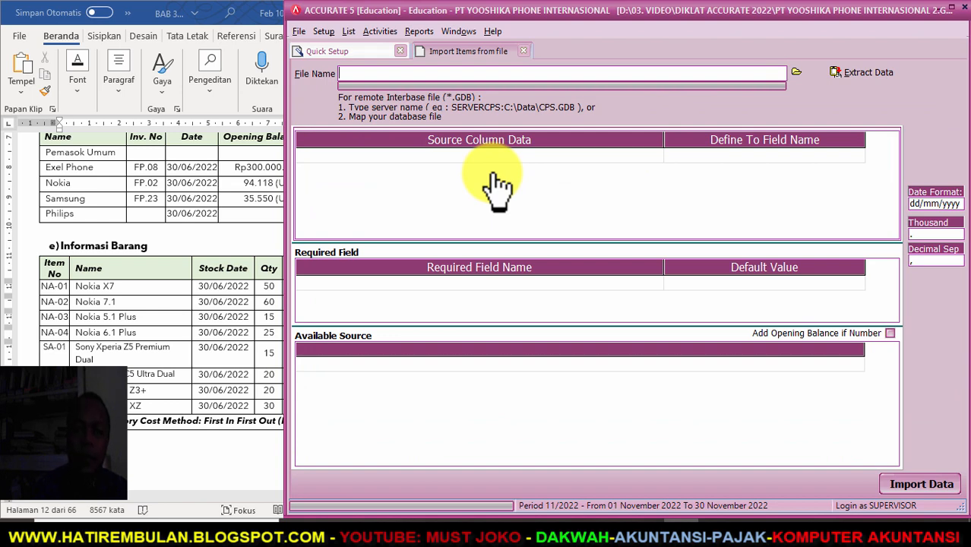
- Load the Excel (*.xls) workbook 4. DAFTAR PERSEDIAAN-yooshika phone 2022 and extract its data for mapping
{"action": "left_click", "coordinate": [796, 71]}
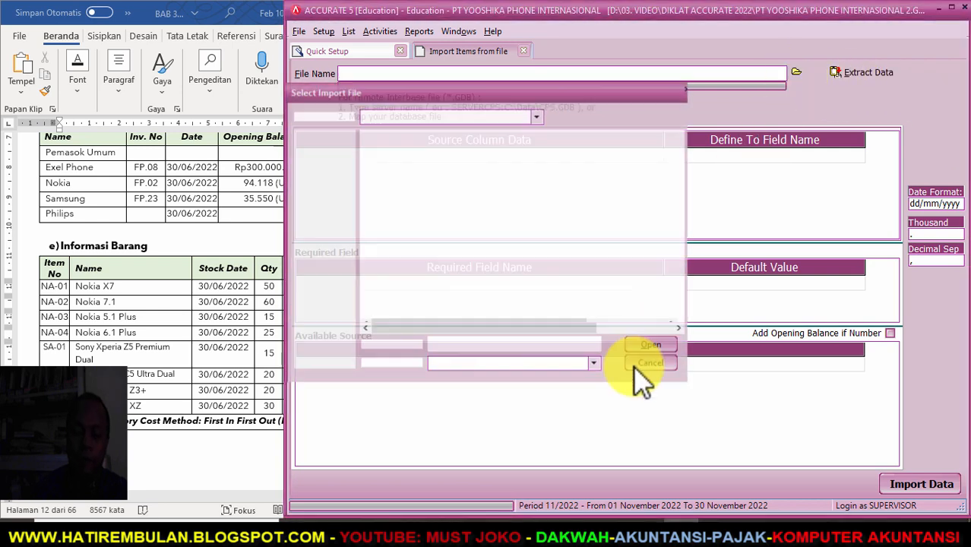
{"action": "left_click", "coordinate": [594, 364]}
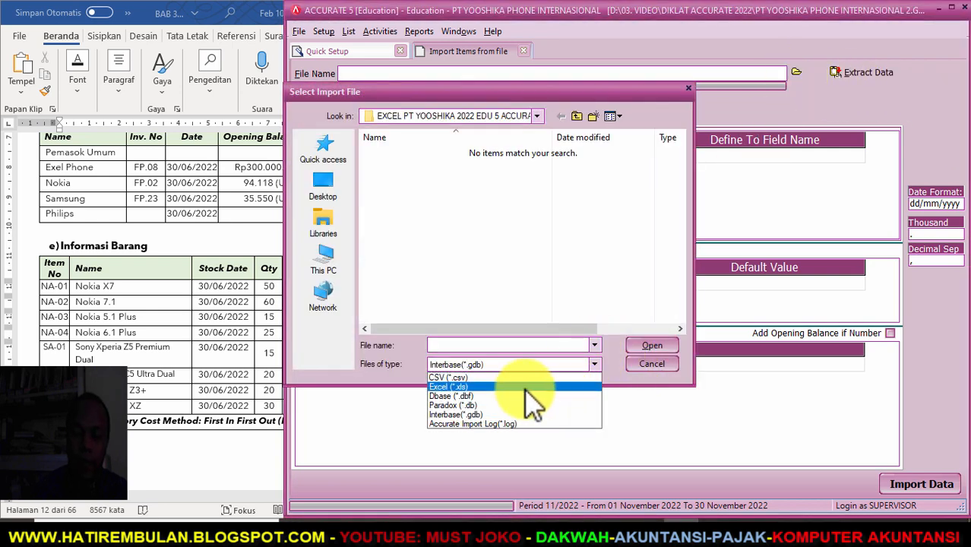
{"action": "left_click", "coordinate": [524, 387]}
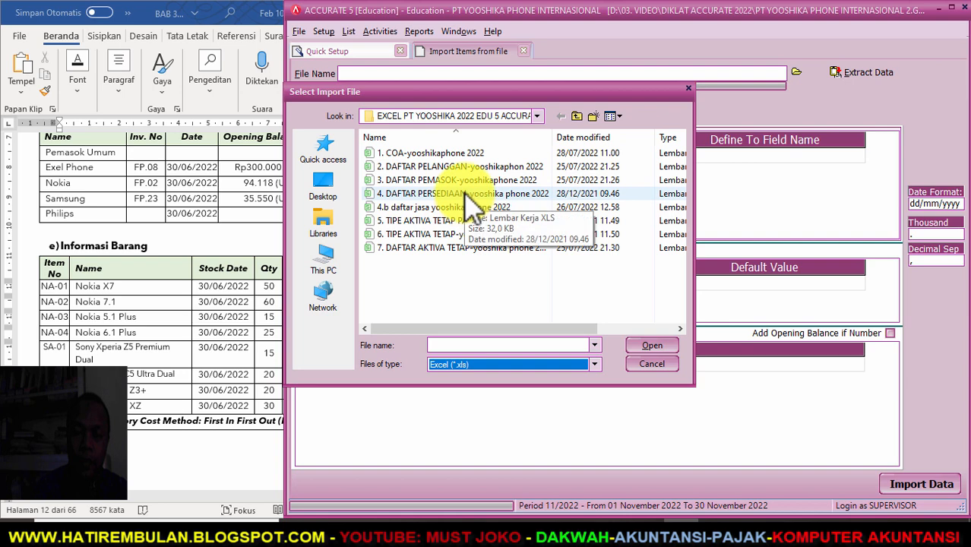
{"action": "left_click", "coordinate": [467, 193]}
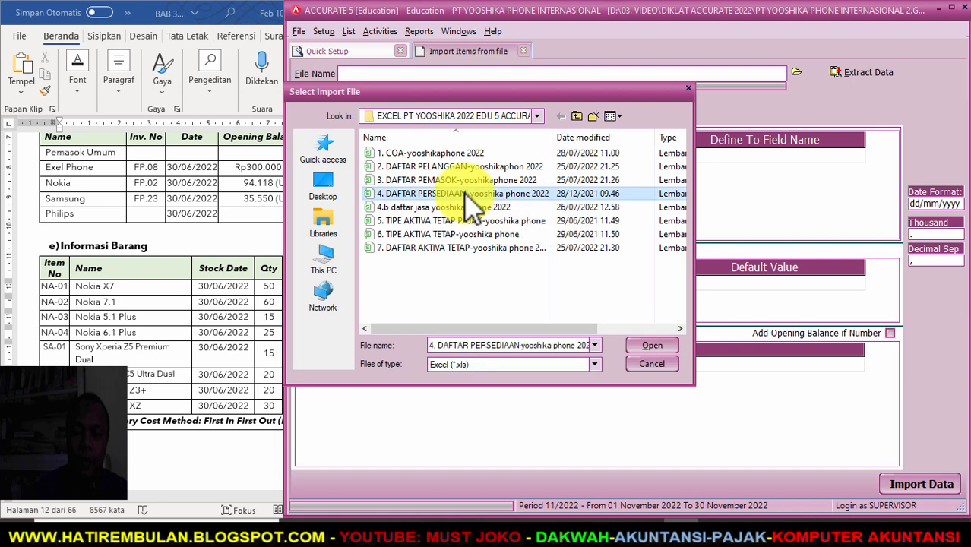
{"action": "left_click", "coordinate": [654, 346]}
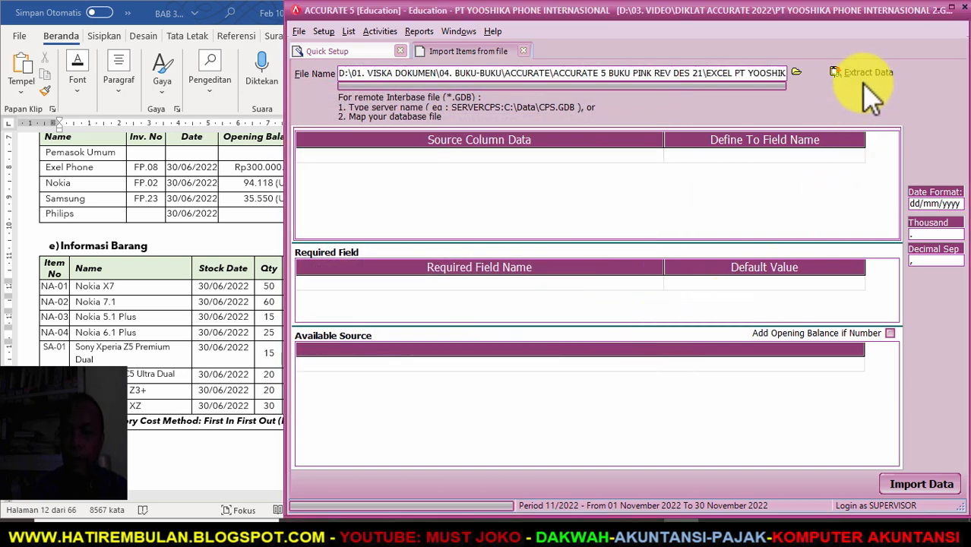
{"action": "left_click", "coordinate": [864, 75]}
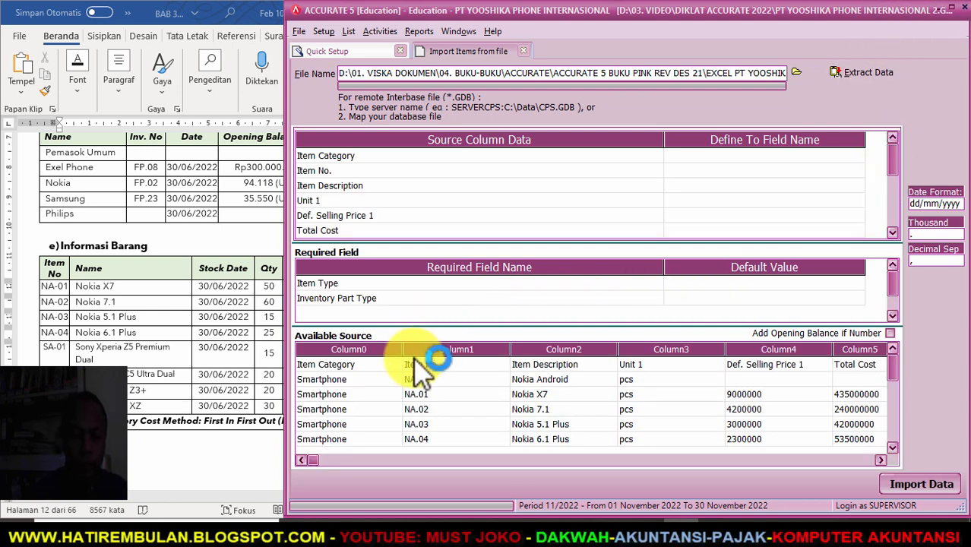
- Delete the header row from the source data and narrow the source column
{"action": "right_click", "coordinate": [369, 366]}
{"action": "left_click", "coordinate": [397, 385]}
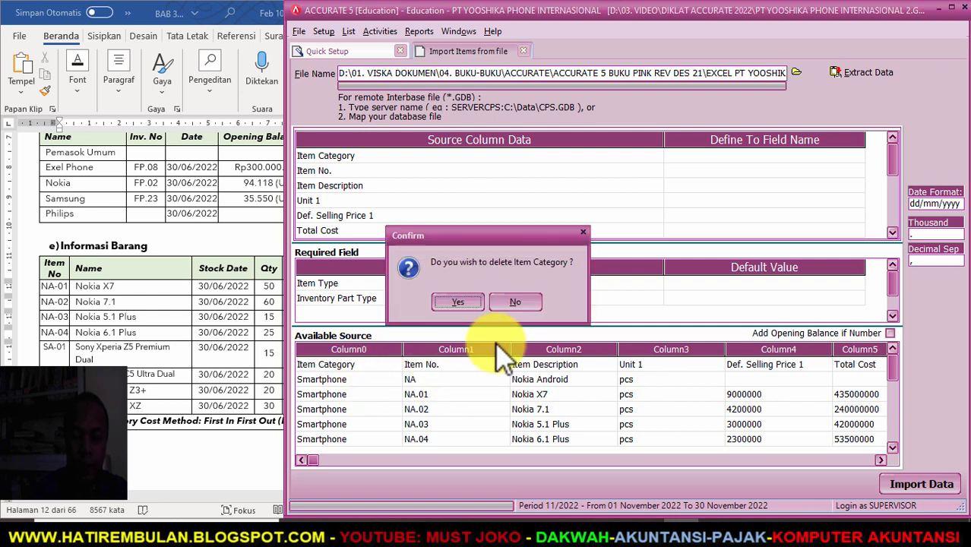
{"action": "left_click", "coordinate": [460, 302]}
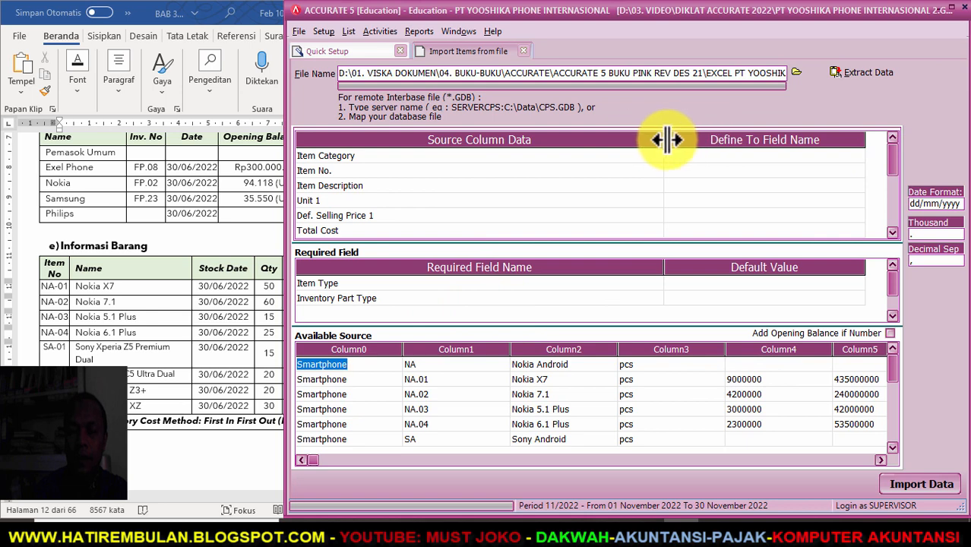
{"action": "left_click_drag", "start_coordinate": [665, 140], "coordinate": [473, 171]}
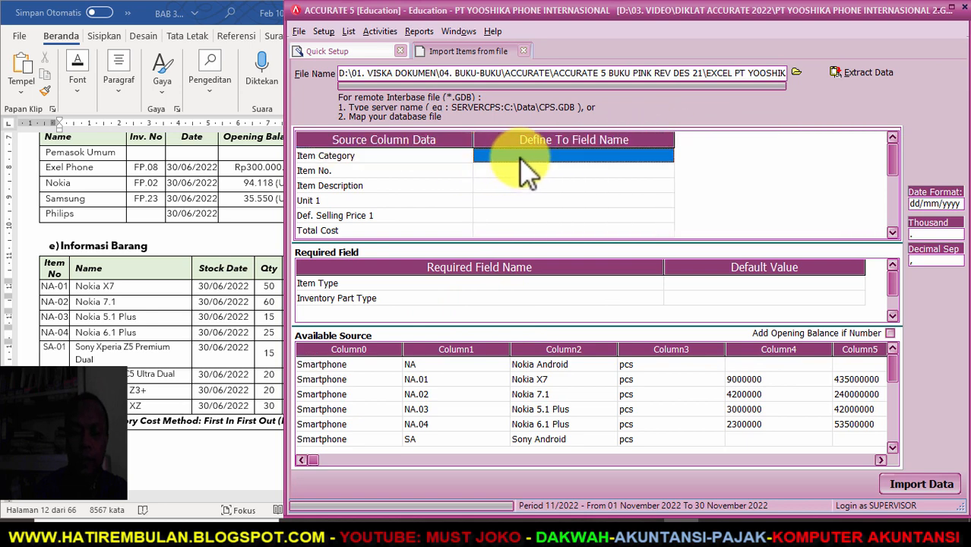
- Try mapping Item Category to Item Type, then cancel the item type definitions
{"action": "left_click", "coordinate": [667, 155]}
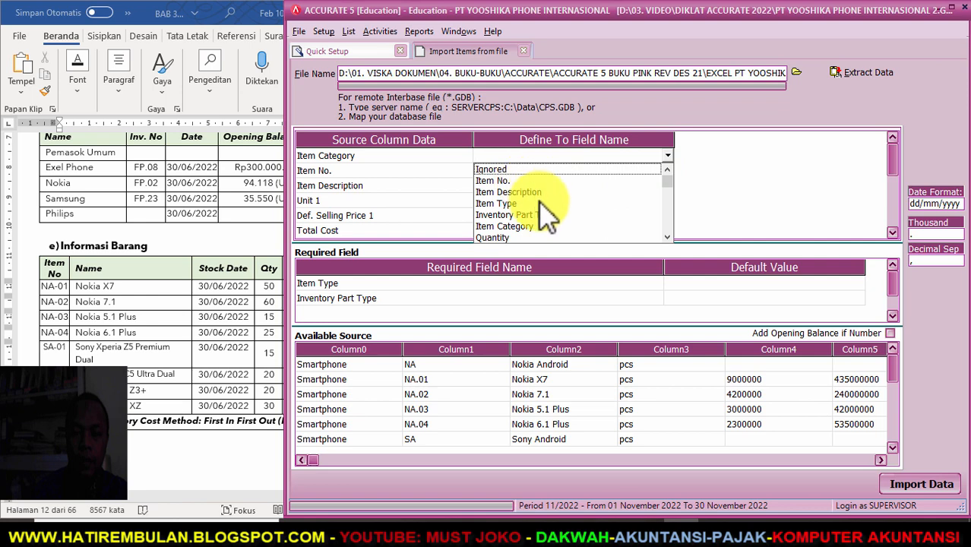
{"action": "left_click", "coordinate": [541, 202]}
{"action": "left_click", "coordinate": [249, 43]}
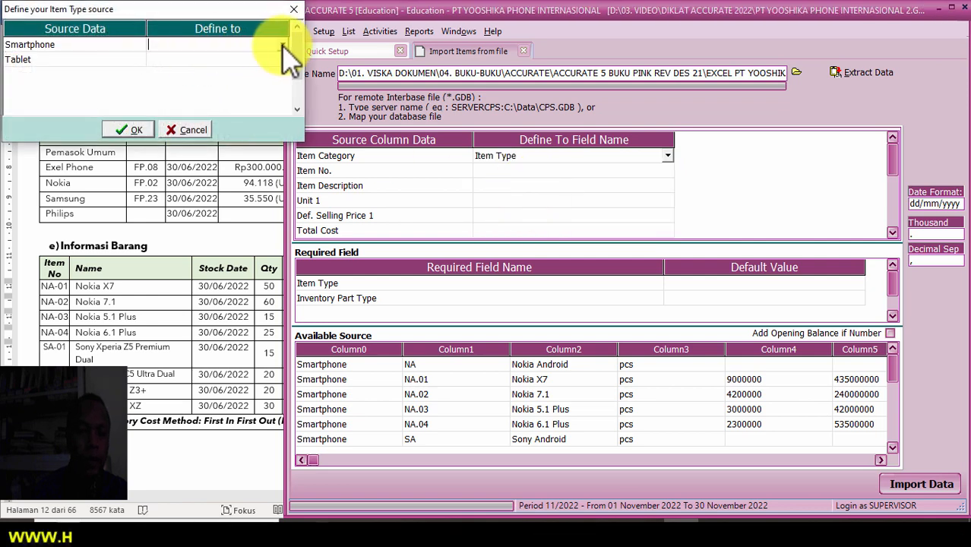
{"action": "left_click", "coordinate": [282, 44]}
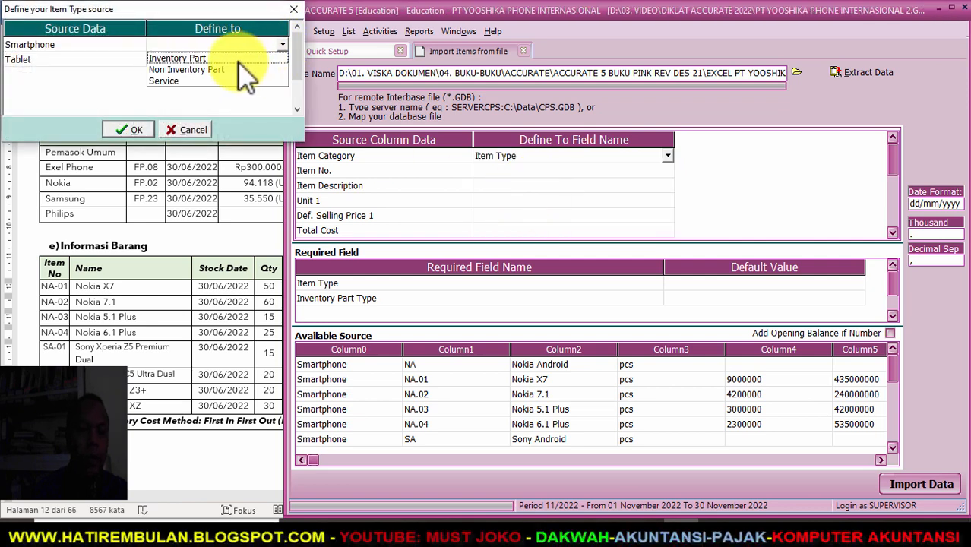
{"action": "left_click", "coordinate": [293, 9]}
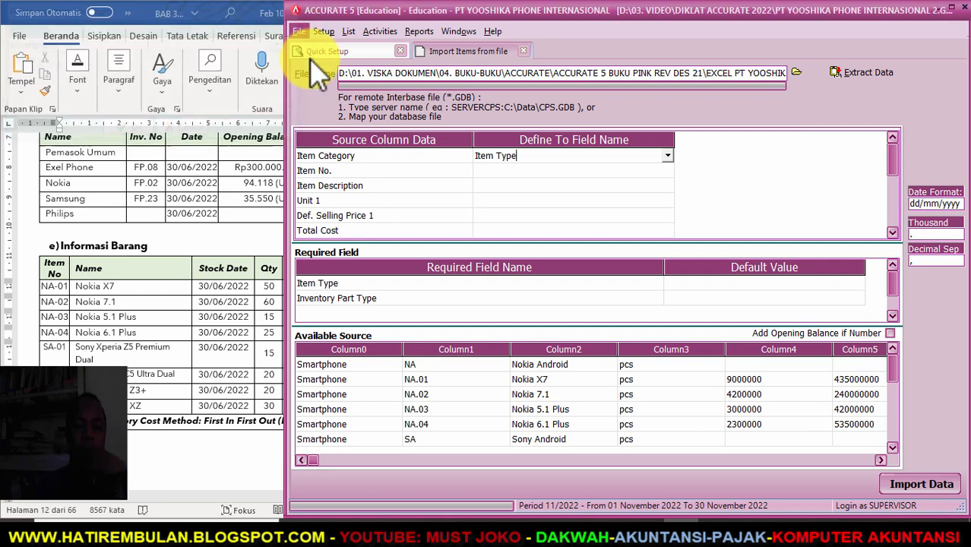
- Map Item Category to the Item Category field, with Smartphone and Tablet as their own categories
{"action": "left_click", "coordinate": [669, 156]}
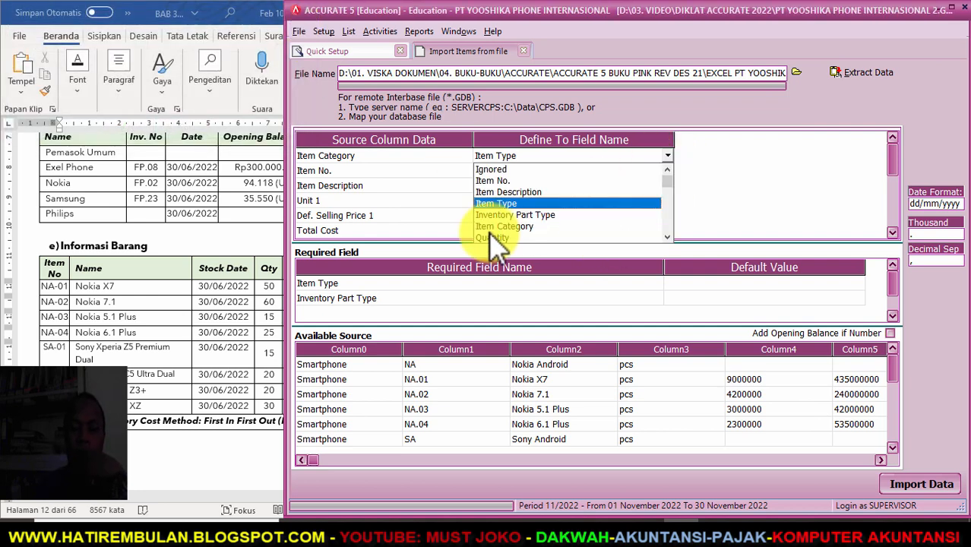
{"action": "left_click", "coordinate": [492, 227]}
{"action": "left_click", "coordinate": [280, 45]}
{"action": "left_click", "coordinate": [251, 58]}
{"action": "left_click", "coordinate": [245, 59]}
{"action": "left_click", "coordinate": [283, 60]}
{"action": "left_click", "coordinate": [216, 84]}
{"action": "left_click", "coordinate": [130, 130]}
{"action": "left_click", "coordinate": [602, 171]}
- Map Item No., Item Description and Unit 1 to their matching fields
{"action": "left_click", "coordinate": [668, 170]}
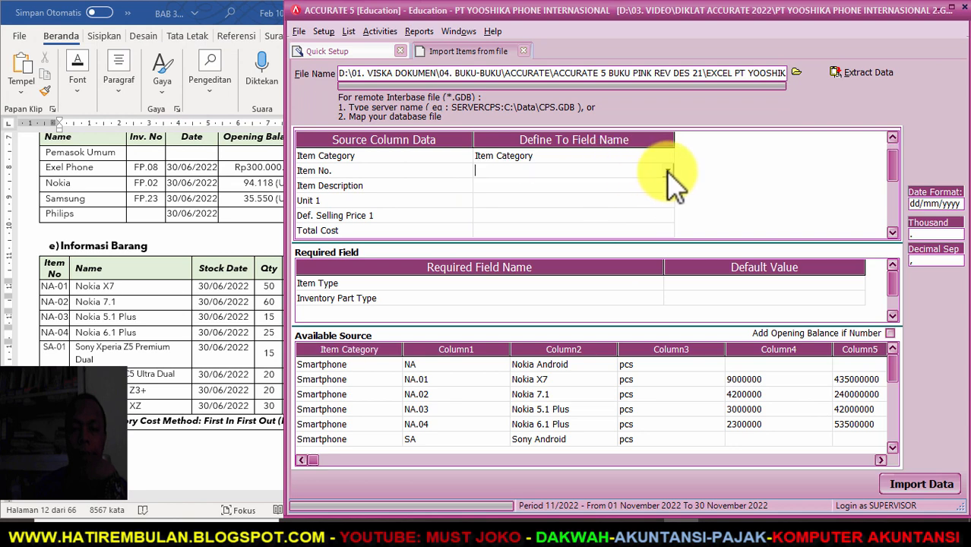
{"action": "left_click", "coordinate": [668, 170]}
{"action": "left_click", "coordinate": [541, 197]}
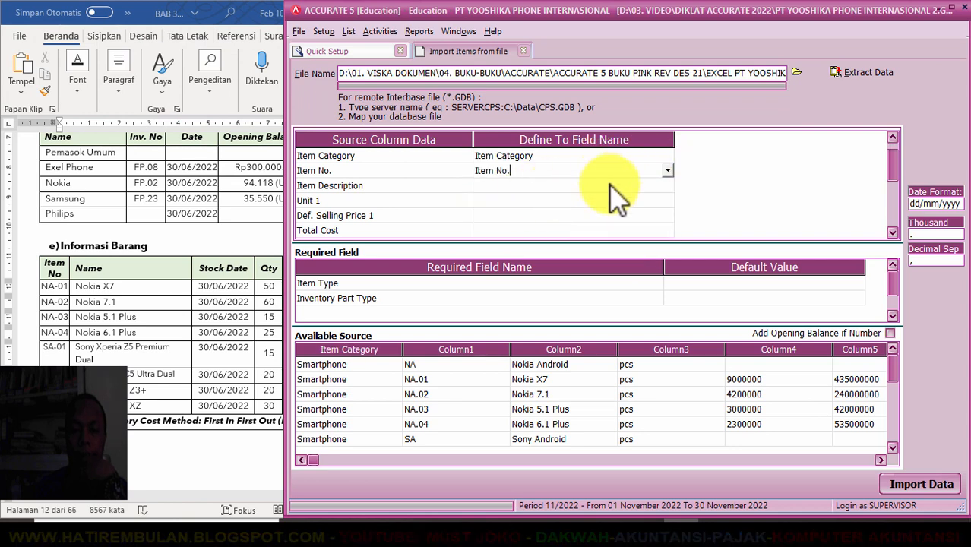
{"action": "left_click", "coordinate": [651, 187]}
{"action": "left_click", "coordinate": [665, 185]}
{"action": "left_click", "coordinate": [666, 186]}
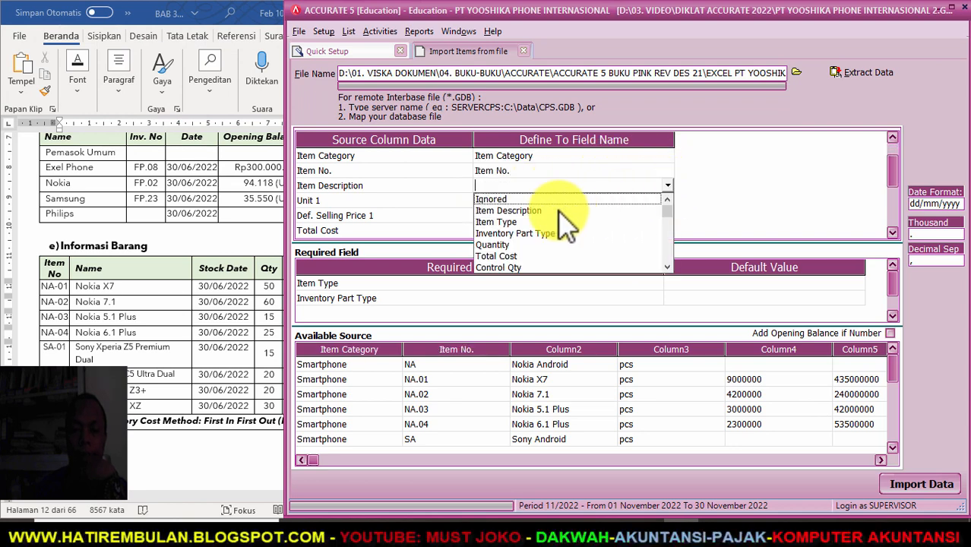
{"action": "left_click", "coordinate": [562, 205]}
{"action": "left_click", "coordinate": [664, 202]}
{"action": "left_click", "coordinate": [664, 201]}
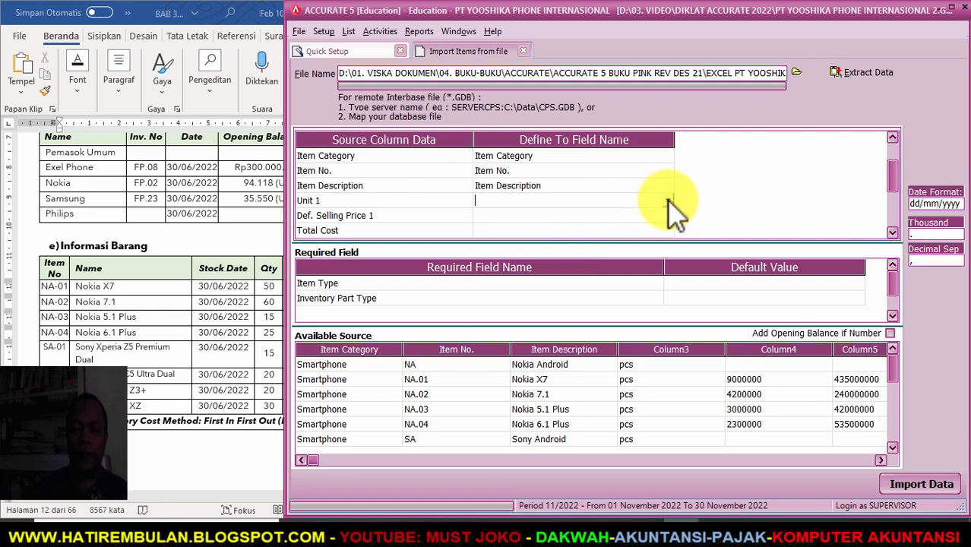
{"action": "left_click", "coordinate": [667, 200]}
{"action": "scroll", "coordinate": [654, 275], "scroll_direction": "down", "scroll_amount": 2}
{"action": "left_click", "coordinate": [496, 247]}
- Map Def. Selling Price 1 and Total Cost to their same-named fields
{"action": "left_click", "coordinate": [568, 216]}
{"action": "left_click", "coordinate": [665, 216]}
{"action": "left_click", "coordinate": [666, 216]}
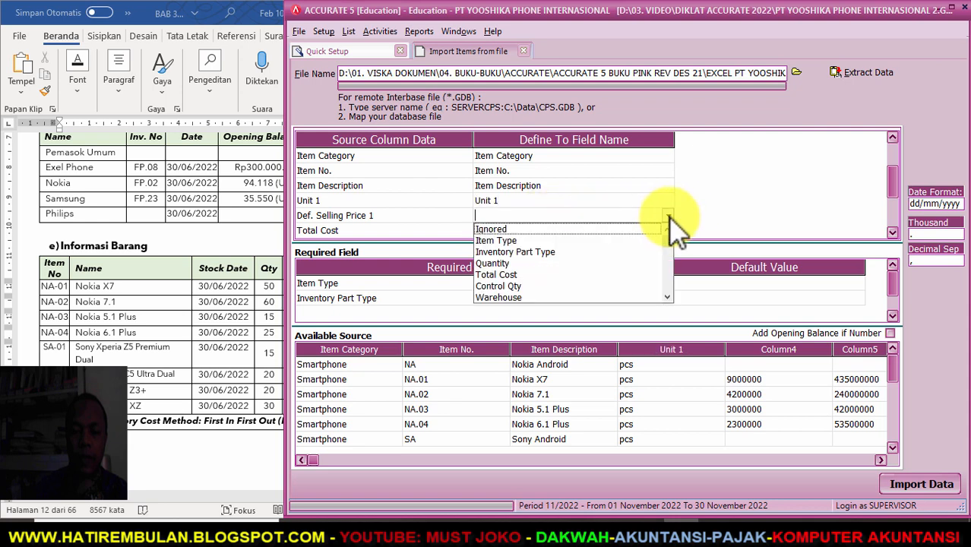
{"action": "left_click", "coordinate": [667, 297]}
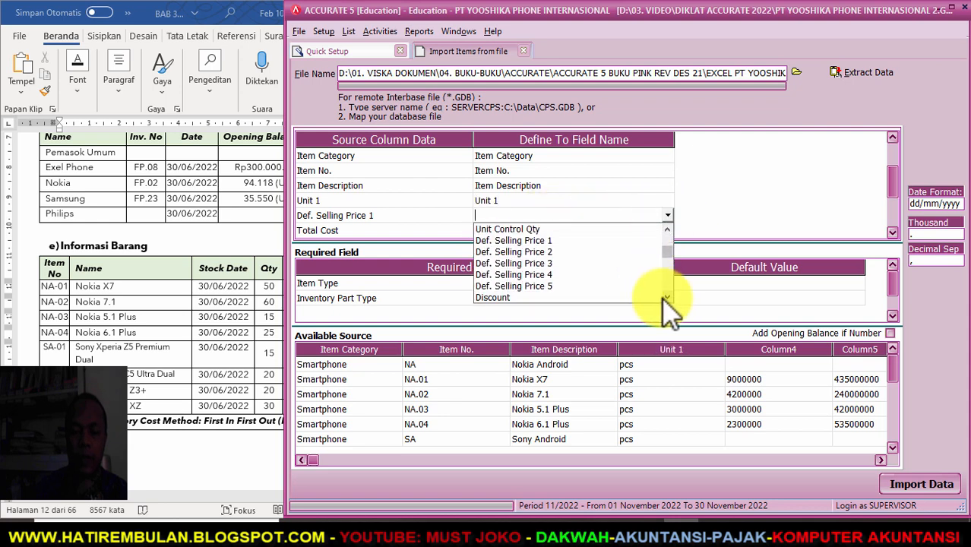
{"action": "left_click", "coordinate": [545, 240]}
{"action": "left_click", "coordinate": [667, 230]}
{"action": "left_click", "coordinate": [667, 230]}
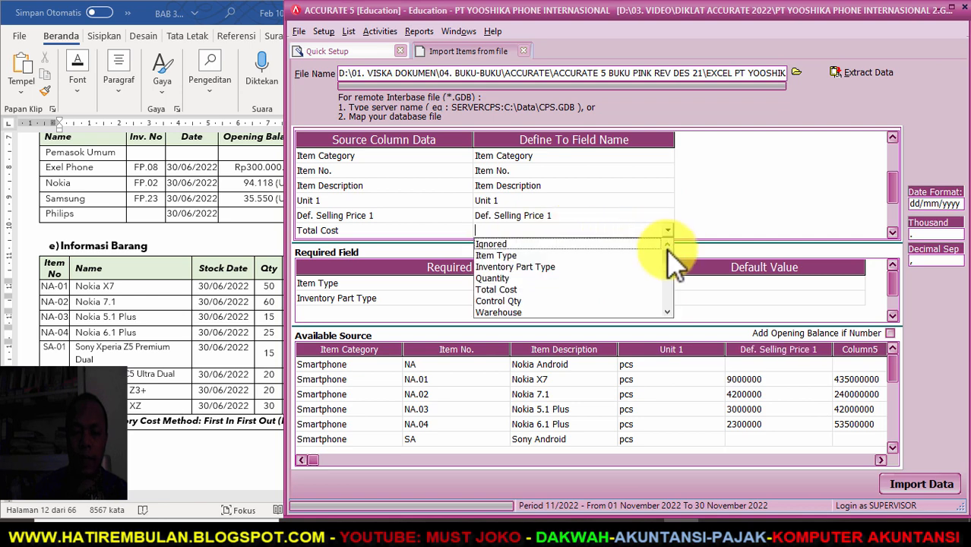
{"action": "left_click", "coordinate": [544, 290]}
{"action": "left_click", "coordinate": [891, 232]}
{"action": "left_click", "coordinate": [892, 232]}
{"action": "left_click", "coordinate": [892, 233]}
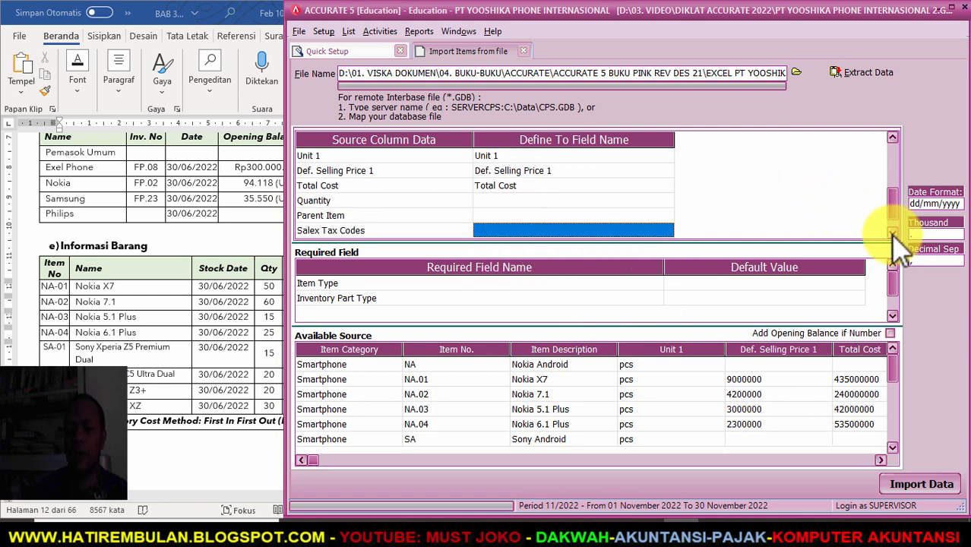
{"action": "left_click", "coordinate": [892, 233]}
- Map Quantity and Parent Item to their same-named fields
{"action": "left_click", "coordinate": [511, 185]}
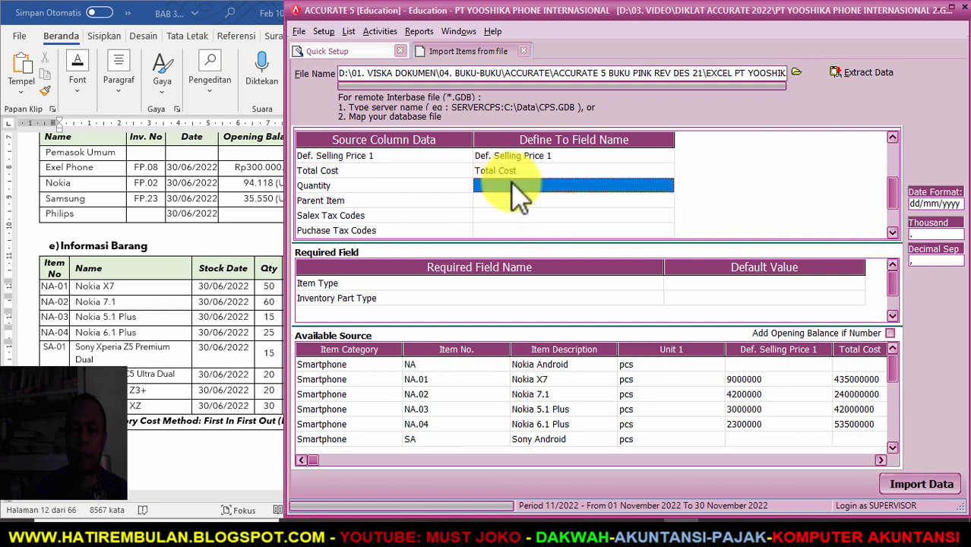
{"action": "left_click", "coordinate": [604, 184]}
{"action": "left_click", "coordinate": [667, 186]}
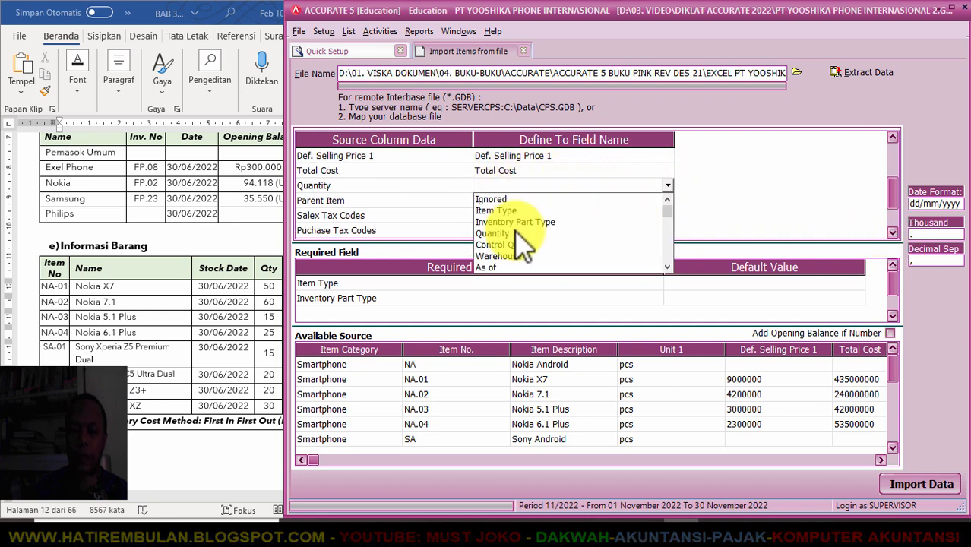
{"action": "left_click", "coordinate": [582, 228]}
{"action": "left_click", "coordinate": [568, 202]}
{"action": "left_click", "coordinate": [645, 202]}
{"action": "left_click", "coordinate": [668, 201]}
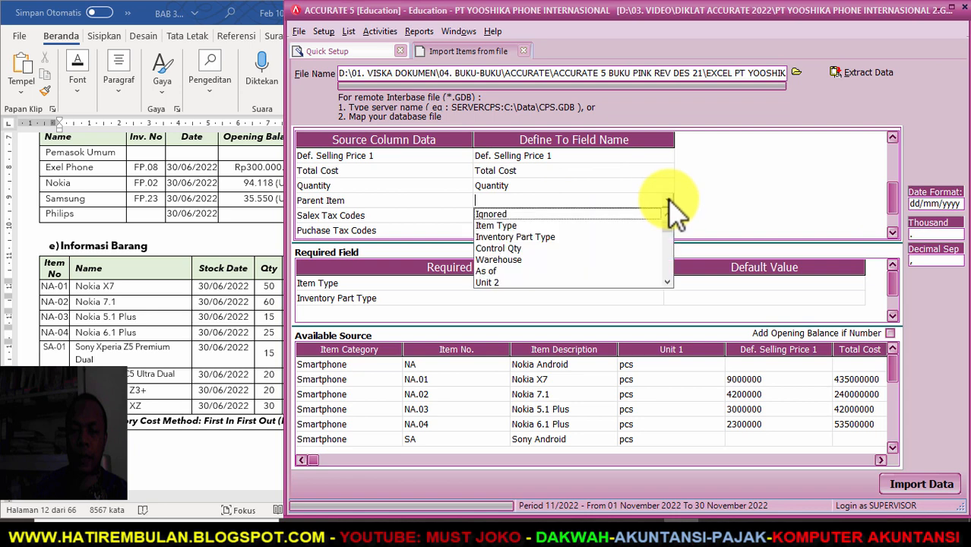
{"action": "left_click", "coordinate": [667, 282]}
{"action": "left_click", "coordinate": [667, 282]}
{"action": "left_click", "coordinate": [666, 281]}
{"action": "left_click", "coordinate": [666, 282]}
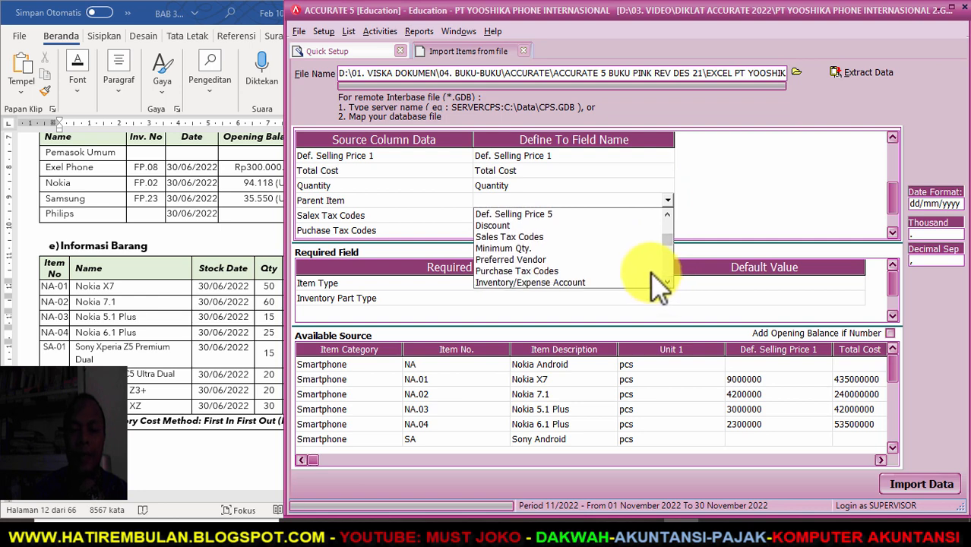
{"action": "left_click", "coordinate": [667, 281]}
{"action": "left_click", "coordinate": [667, 282]}
{"action": "left_click", "coordinate": [667, 282]}
{"action": "left_click", "coordinate": [667, 281]}
{"action": "left_click", "coordinate": [667, 281]}
{"action": "left_click", "coordinate": [667, 281]}
{"action": "left_click", "coordinate": [667, 281]}
{"action": "left_click", "coordinate": [667, 282]}
{"action": "left_click", "coordinate": [667, 282]}
{"action": "left_click", "coordinate": [667, 282]}
{"action": "left_click", "coordinate": [667, 282]}
{"action": "left_click", "coordinate": [667, 282]}
{"action": "left_click", "coordinate": [667, 281]}
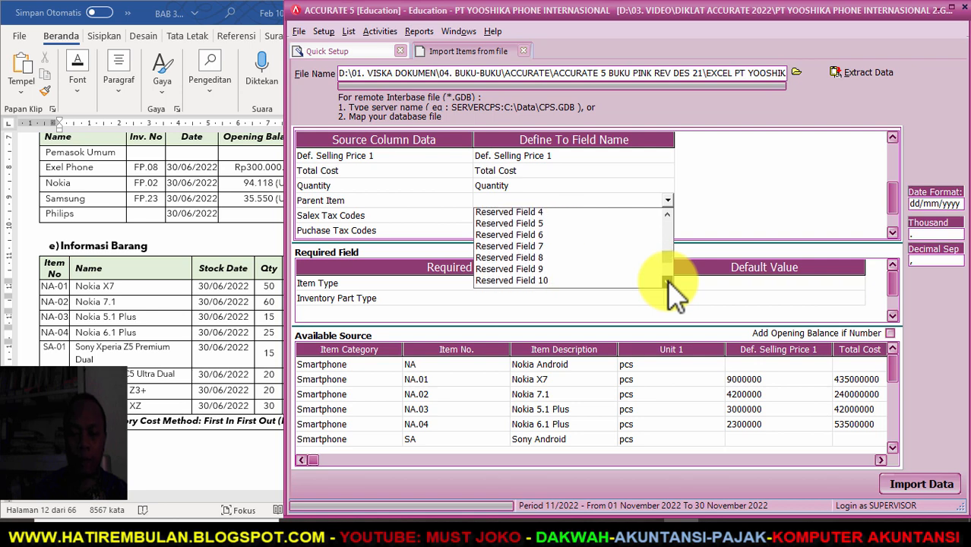
{"action": "left_click", "coordinate": [667, 282]}
{"action": "left_click", "coordinate": [536, 246]}
{"action": "left_click", "coordinate": [602, 215]}
- Map the Salex Tax Codes column to Sales Tax Codes, defining code P as PPN
{"action": "left_click", "coordinate": [667, 217]}
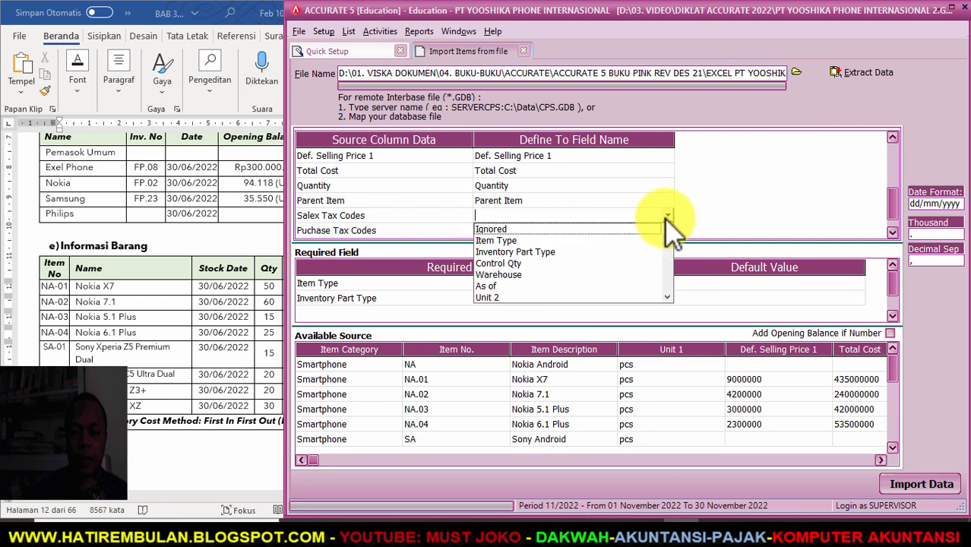
{"action": "left_click", "coordinate": [667, 296]}
{"action": "left_click", "coordinate": [667, 296]}
{"action": "left_click", "coordinate": [667, 296]}
{"action": "left_click", "coordinate": [667, 297]}
{"action": "left_click", "coordinate": [667, 296]}
{"action": "left_click", "coordinate": [667, 296]}
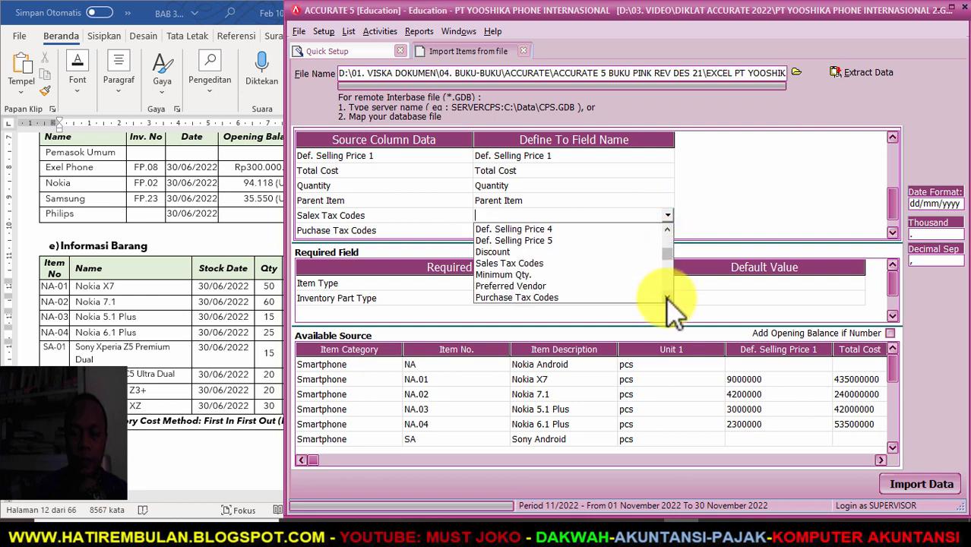
{"action": "left_click", "coordinate": [537, 263]}
{"action": "left_click", "coordinate": [272, 47]}
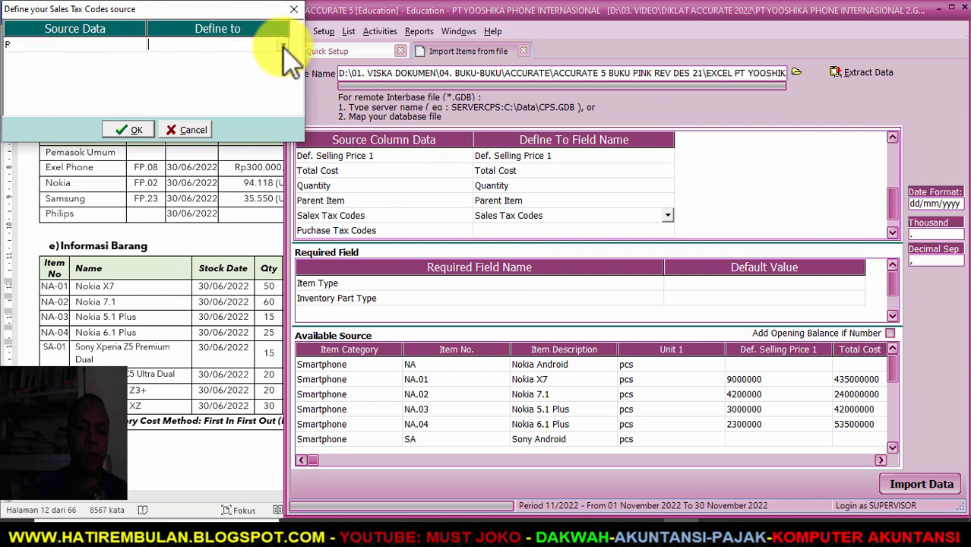
{"action": "left_click", "coordinate": [266, 57]}
{"action": "left_click", "coordinate": [128, 129]}
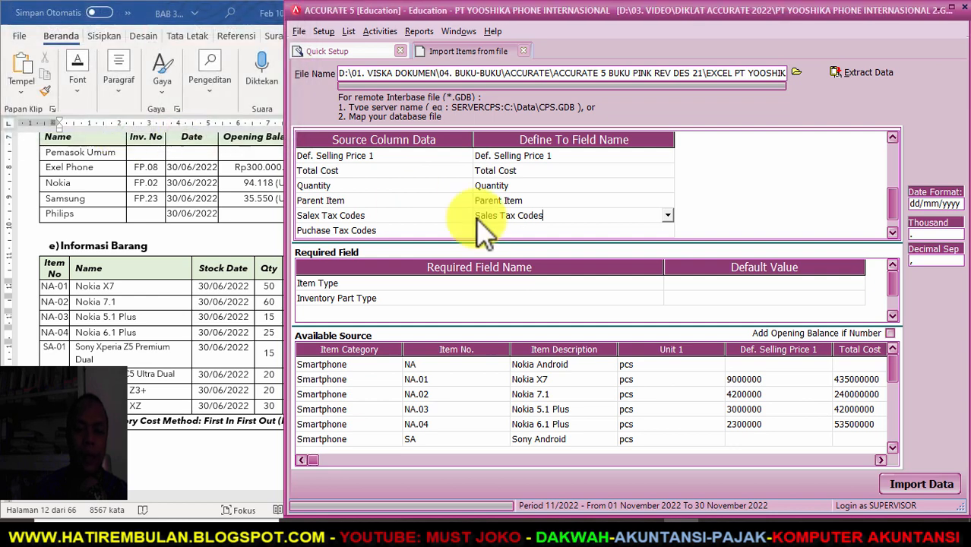
- Map the Puchase Tax Codes column to Purchase Tax Codes, defining code P as PPN
{"action": "left_click", "coordinate": [662, 231]}
{"action": "left_click", "coordinate": [666, 230]}
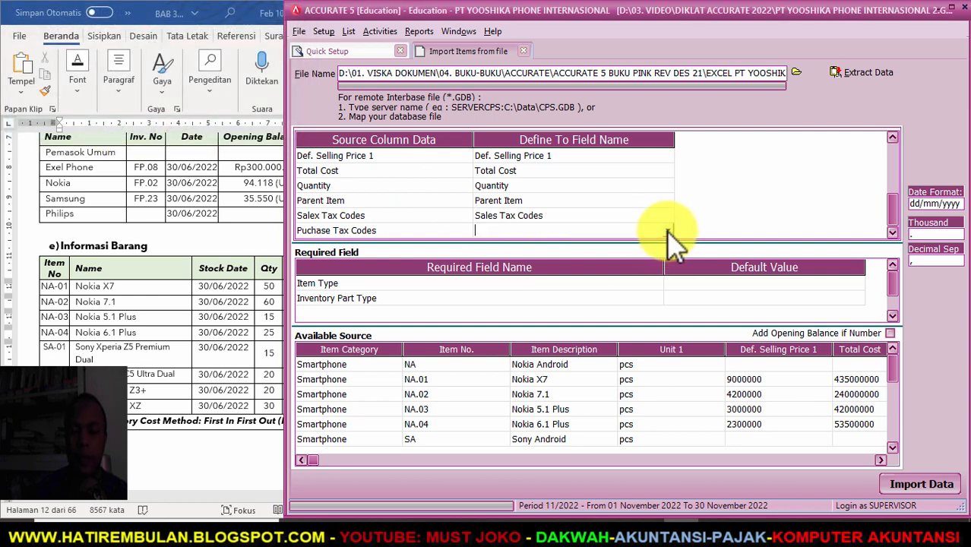
{"action": "left_click", "coordinate": [668, 231]}
{"action": "scroll", "coordinate": [668, 260], "scroll_direction": "down", "scroll_amount": 5}
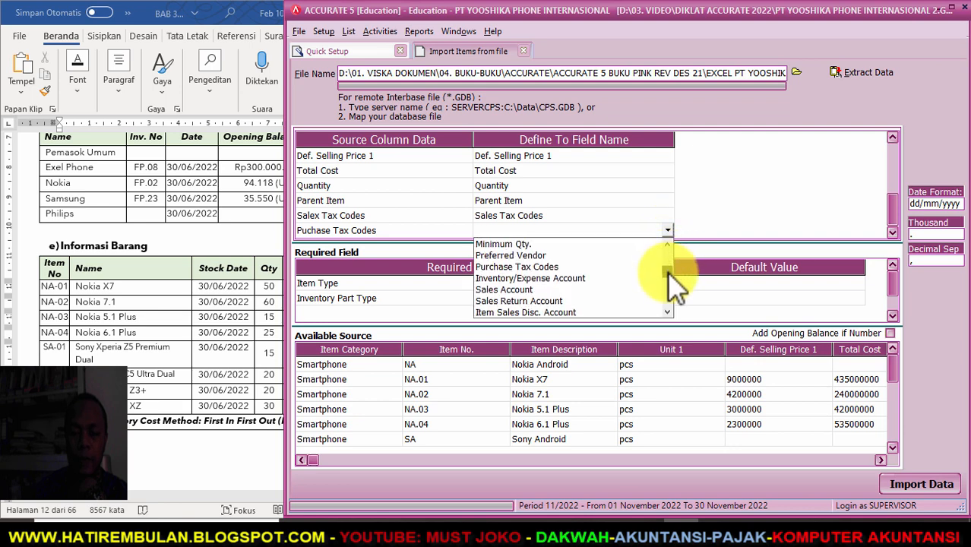
{"action": "left_click", "coordinate": [567, 268]}
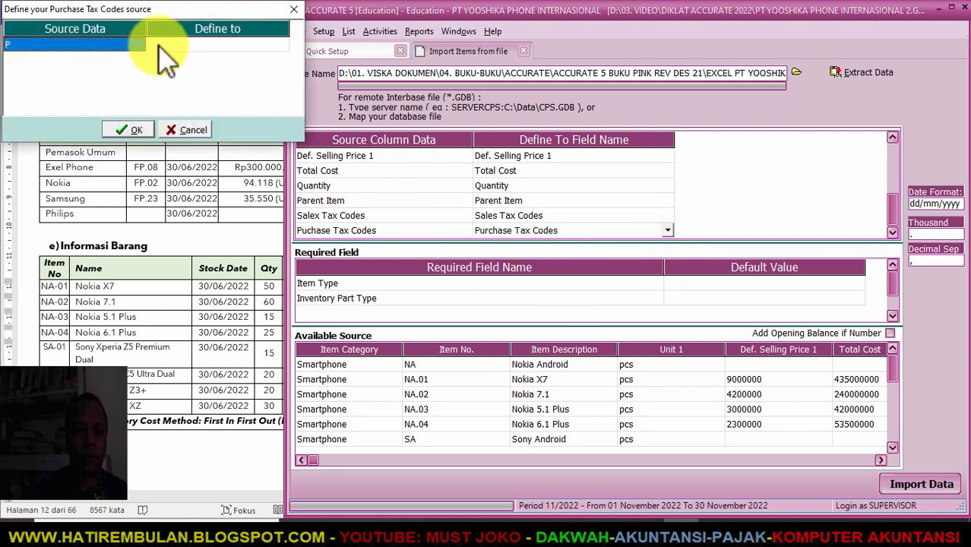
{"action": "double_click", "coordinate": [219, 46]}
{"action": "left_click", "coordinate": [284, 45]}
{"action": "left_click", "coordinate": [228, 59]}
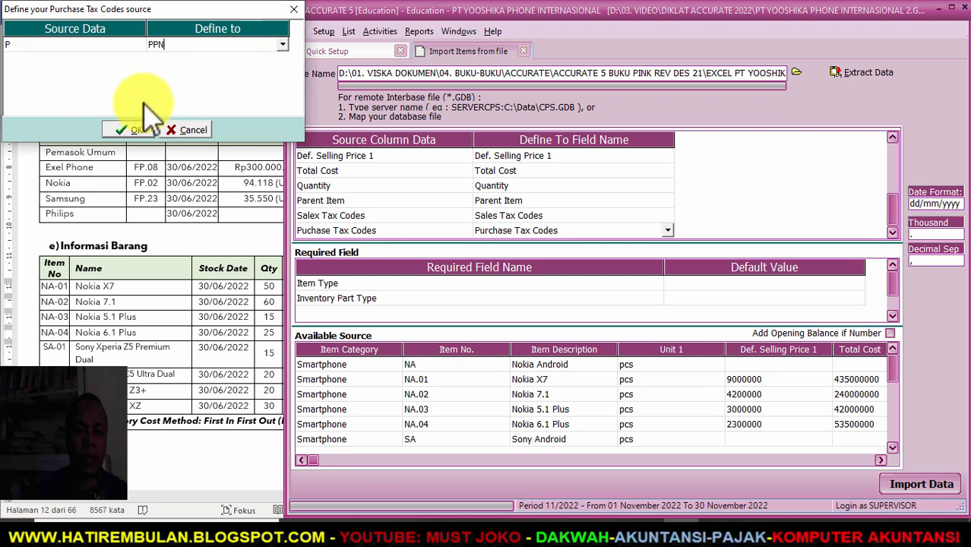
{"action": "left_click", "coordinate": [128, 130]}
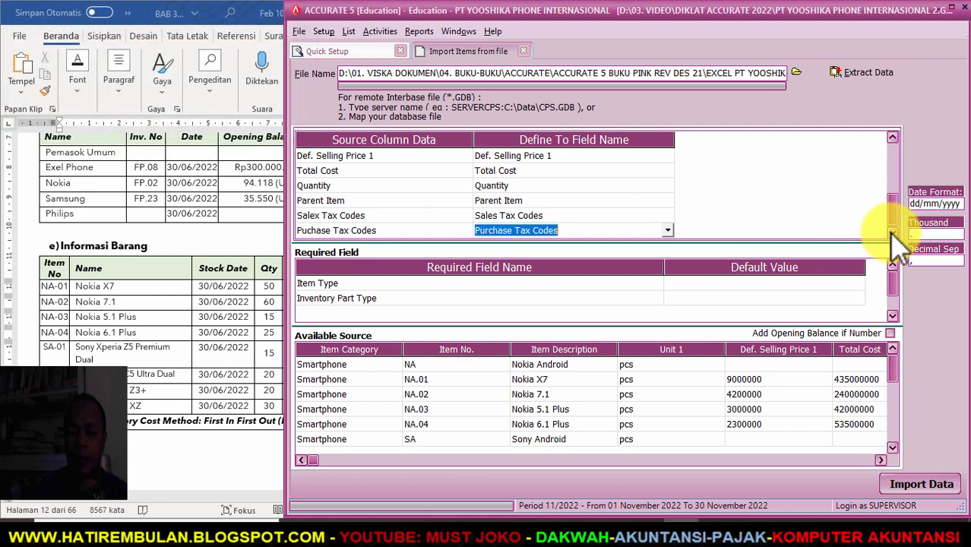
{"action": "left_click", "coordinate": [786, 284]}
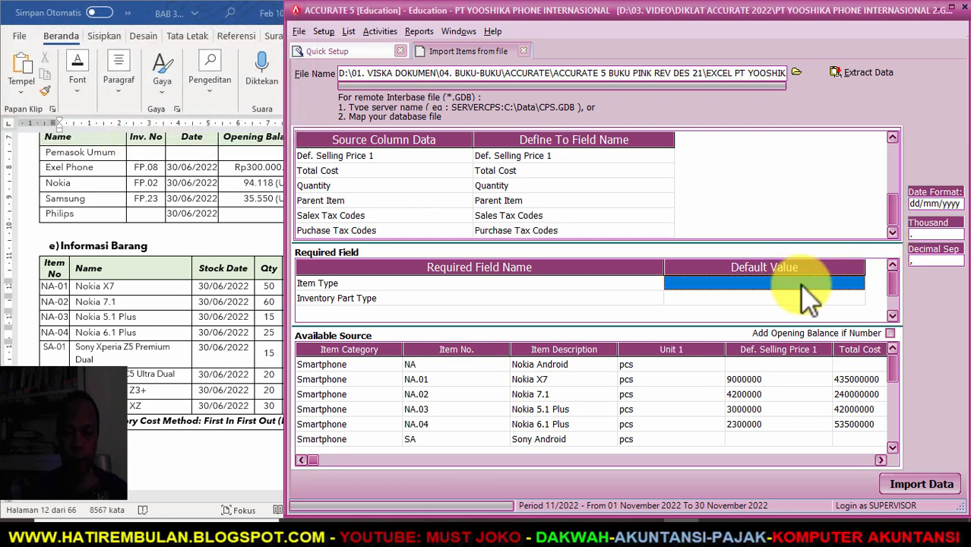
{"action": "left_click", "coordinate": [856, 283]}
- Default Item Type to Inventory Part, Finished Goods Material, and turn on Add Opening Balance if Number
{"action": "left_click", "coordinate": [857, 285]}
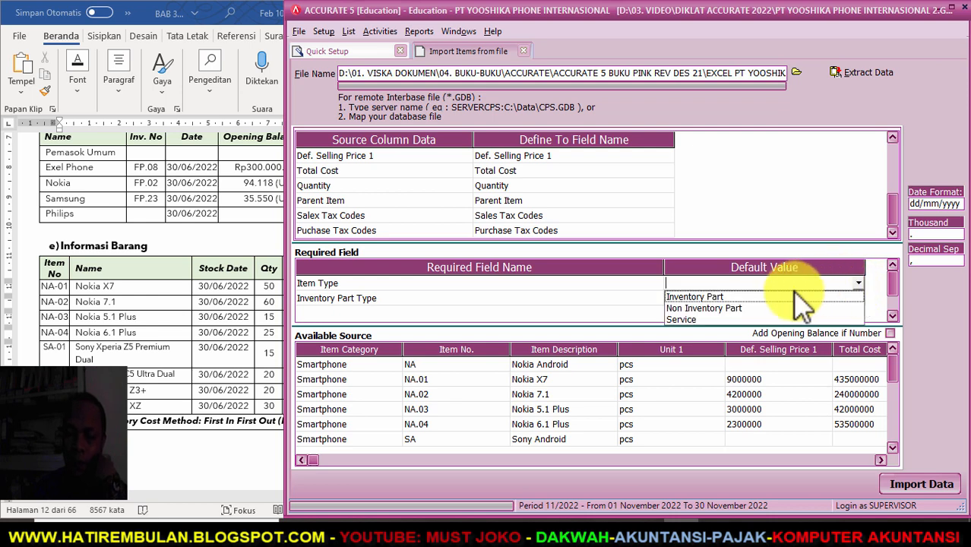
{"action": "left_click", "coordinate": [774, 295]}
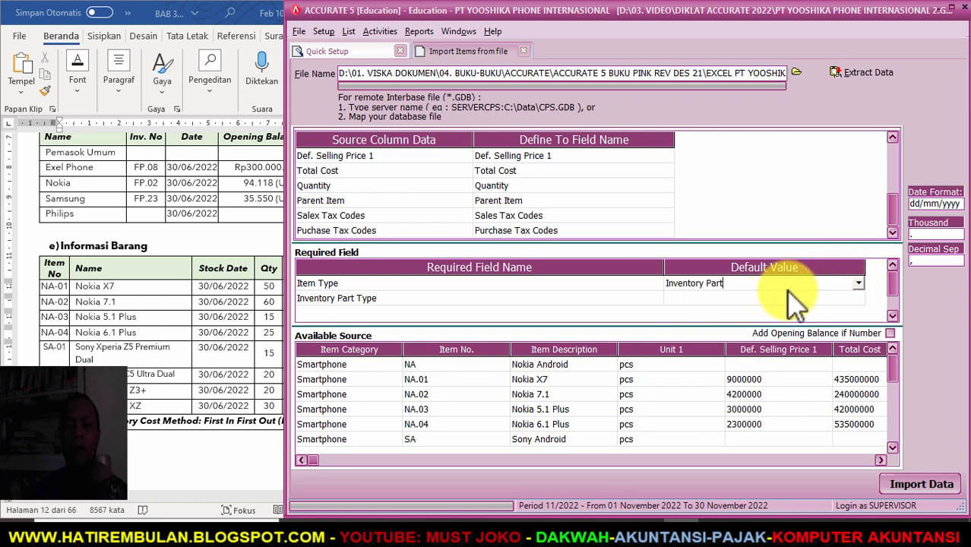
{"action": "left_click", "coordinate": [849, 297]}
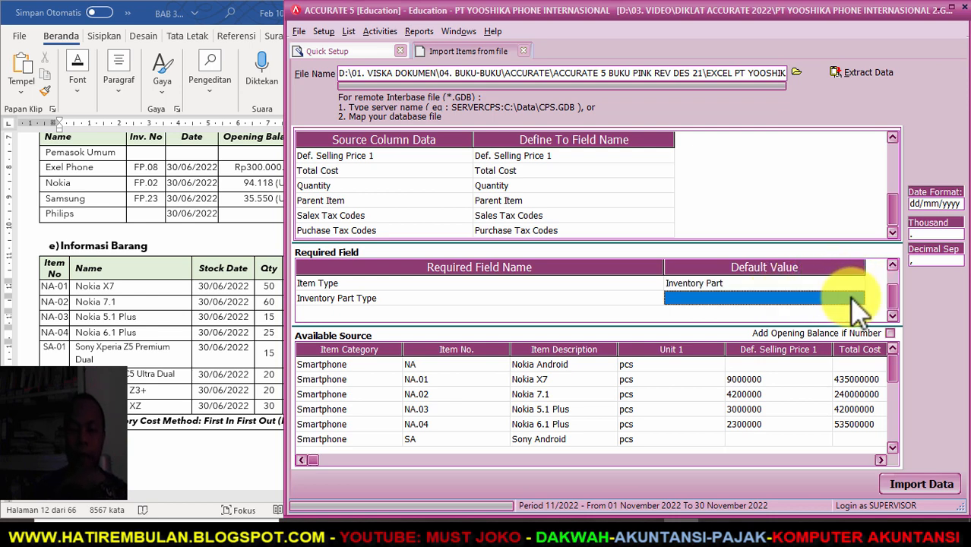
{"action": "left_click", "coordinate": [857, 297]}
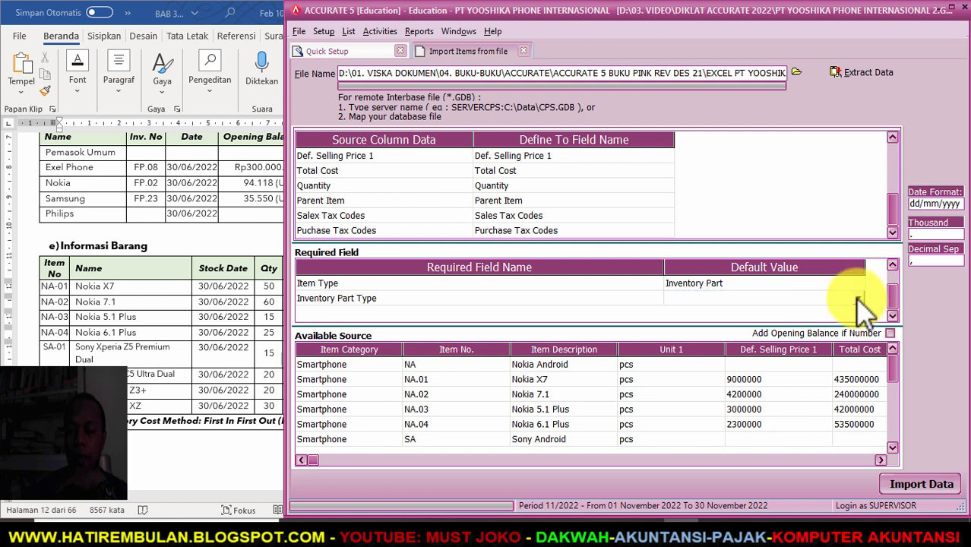
{"action": "left_click", "coordinate": [858, 298]}
{"action": "left_click", "coordinate": [736, 343]}
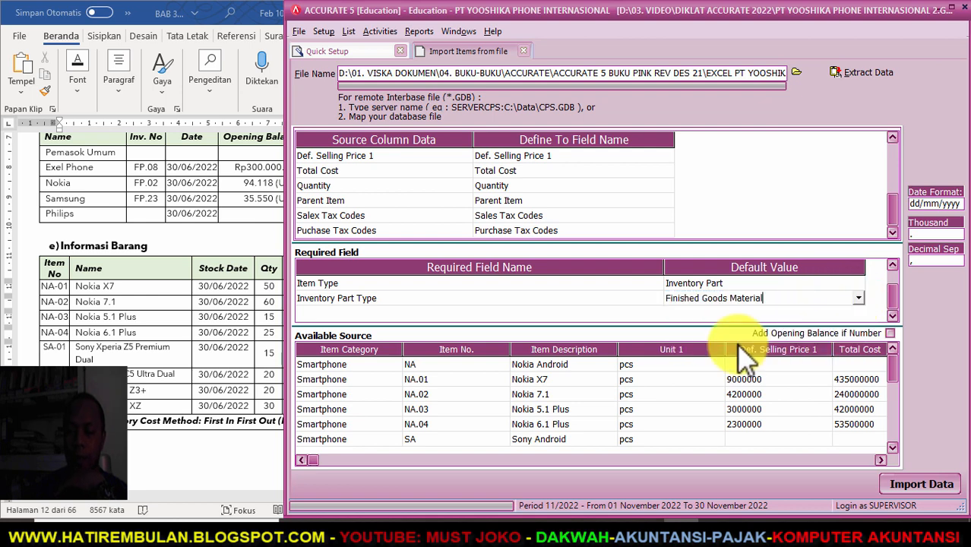
{"action": "left_click", "coordinate": [890, 334]}
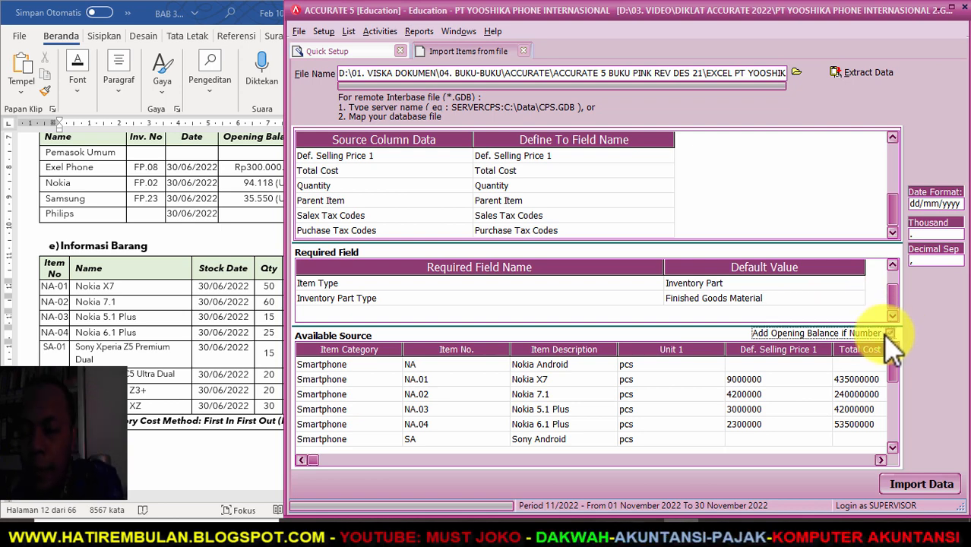
{"action": "left_click", "coordinate": [879, 460]}
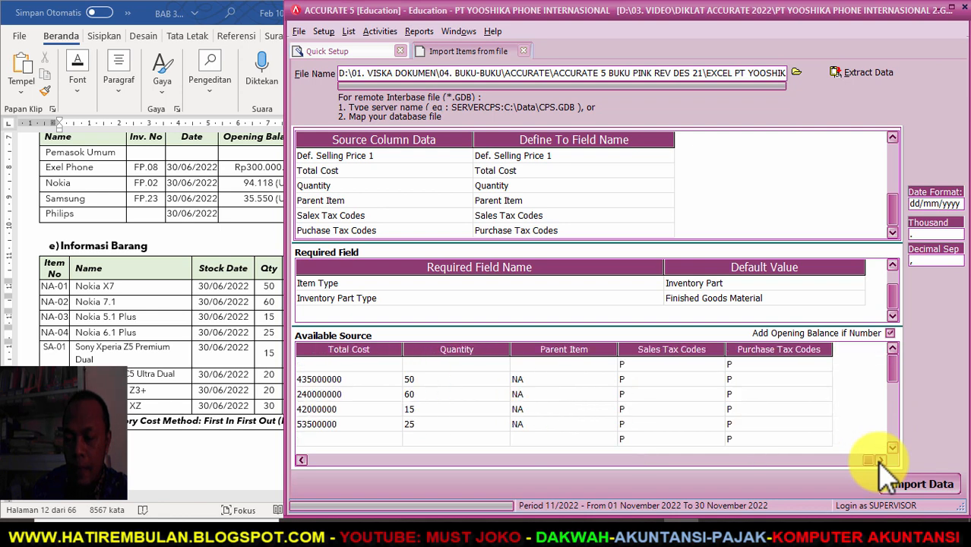
{"action": "left_click", "coordinate": [301, 459]}
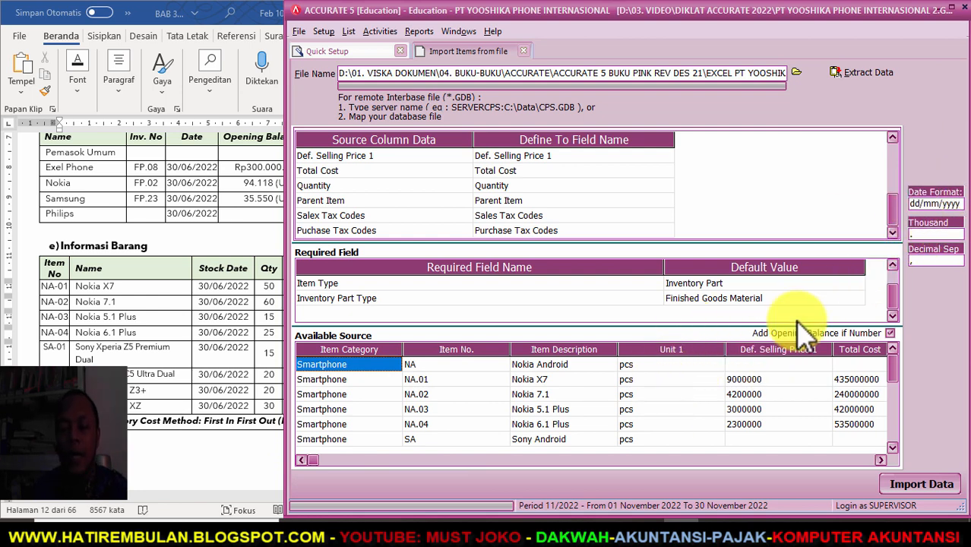
- Import the 13 mapped item records and review the Nokia, Sony and Samsung items listed
{"action": "left_click", "coordinate": [915, 485]}
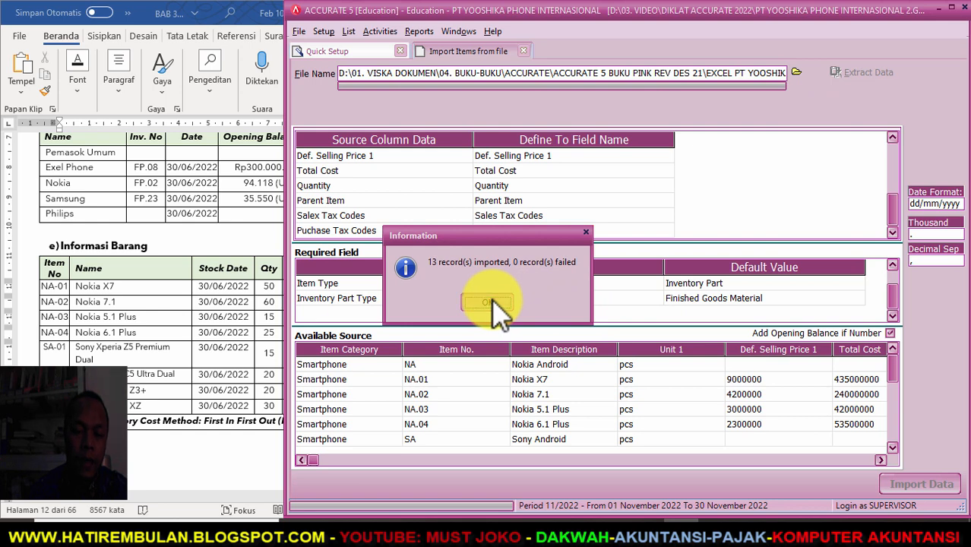
{"action": "left_click", "coordinate": [487, 302]}
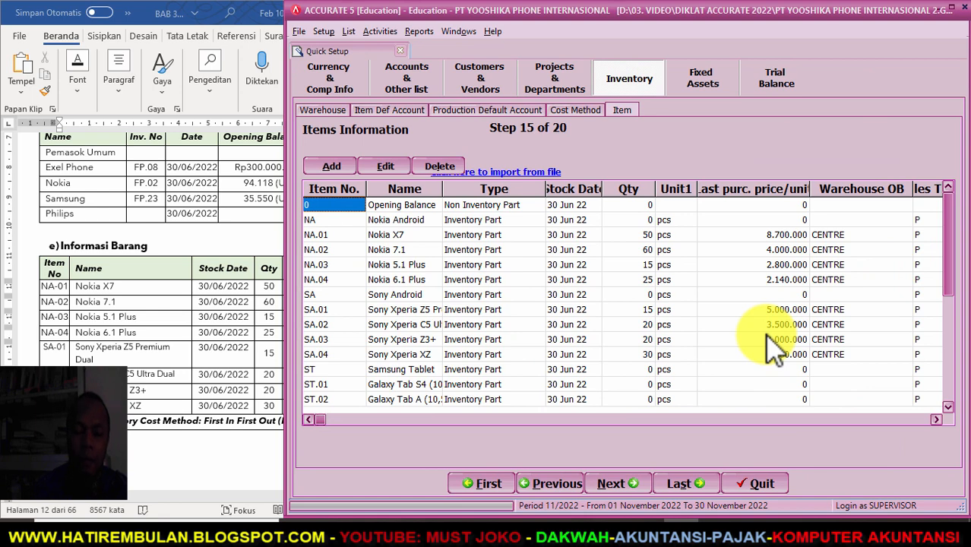
{"action": "scroll", "coordinate": [182, 316], "scroll_direction": "down", "scroll_amount": 8}
{"action": "scroll", "coordinate": [156, 311], "scroll_direction": "up", "scroll_amount": 6}
{"action": "scroll", "coordinate": [160, 307], "scroll_direction": "up", "scroll_amount": 3}
{"action": "scroll", "coordinate": [159, 307], "scroll_direction": "down", "scroll_amount": 3}
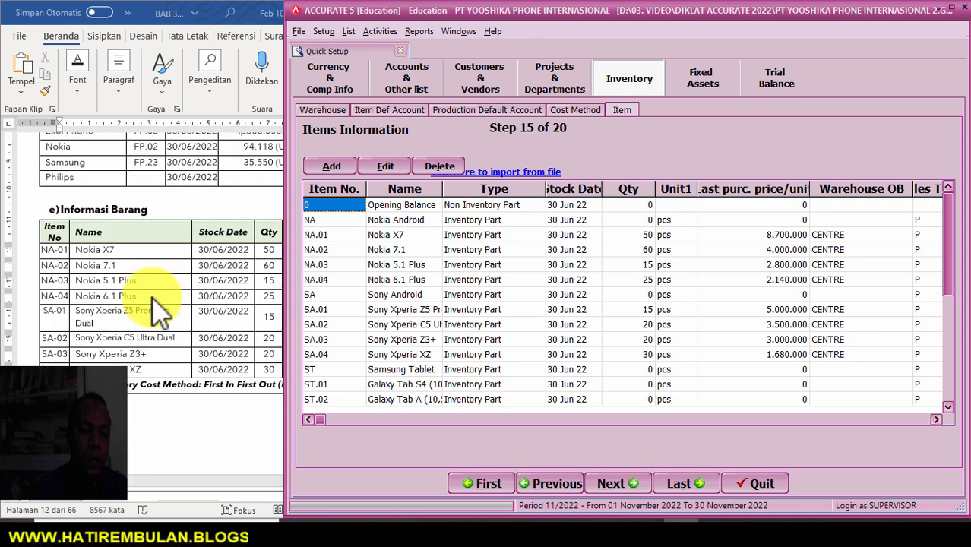
{"action": "scroll", "coordinate": [159, 311], "scroll_direction": "down", "scroll_amount": 4}
{"action": "scroll", "coordinate": [160, 311], "scroll_direction": "up", "scroll_amount": 3}
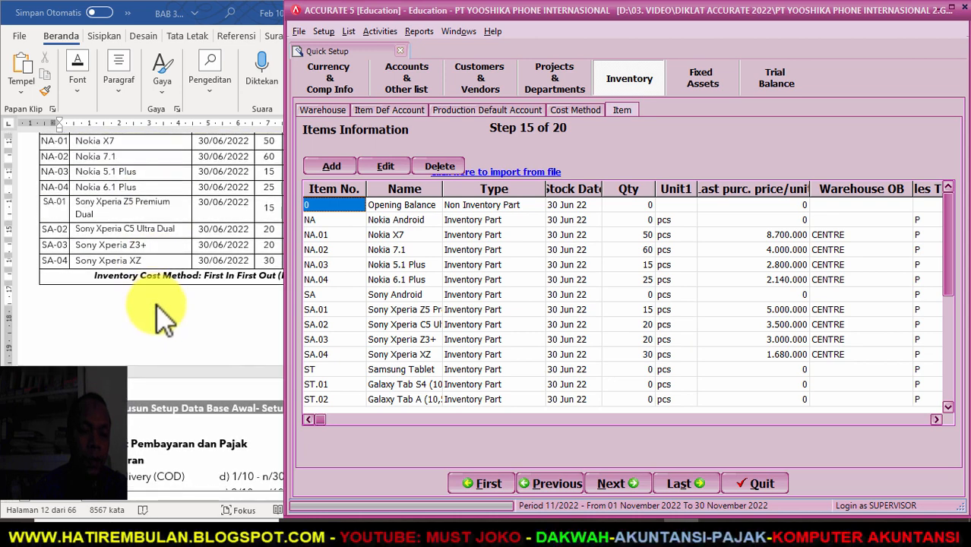
{"action": "scroll", "coordinate": [159, 310], "scroll_direction": "down", "scroll_amount": 5}
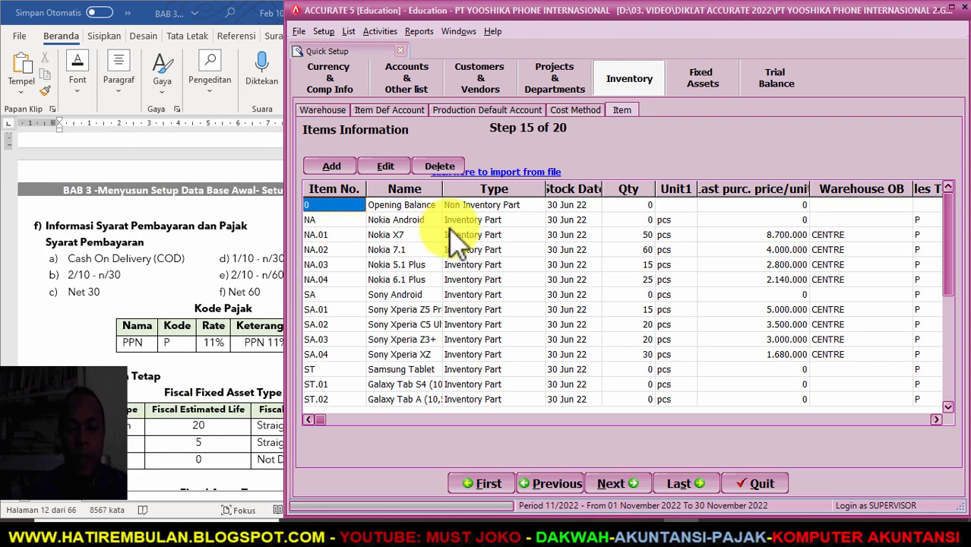
{"action": "left_click", "coordinate": [532, 171]}
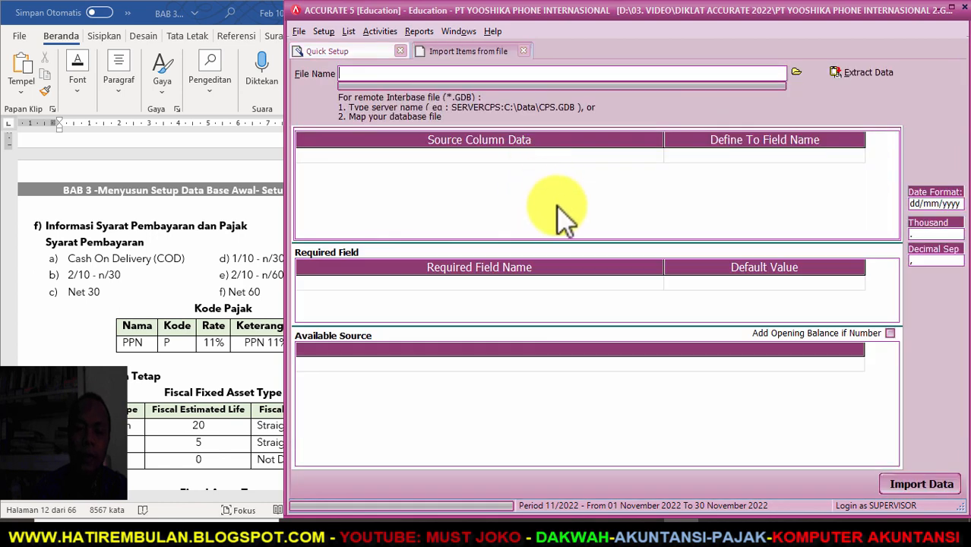
- Load the Excel workbook 4.b daftar jasa yooshika phone 2022 and extract service rows J-01 to J-03
{"action": "left_click", "coordinate": [796, 72]}
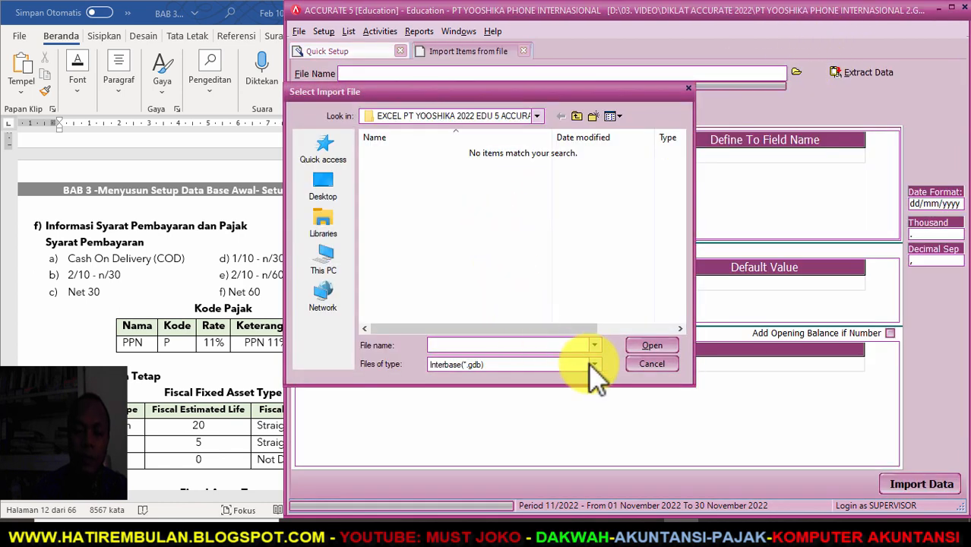
{"action": "left_click", "coordinate": [595, 364]}
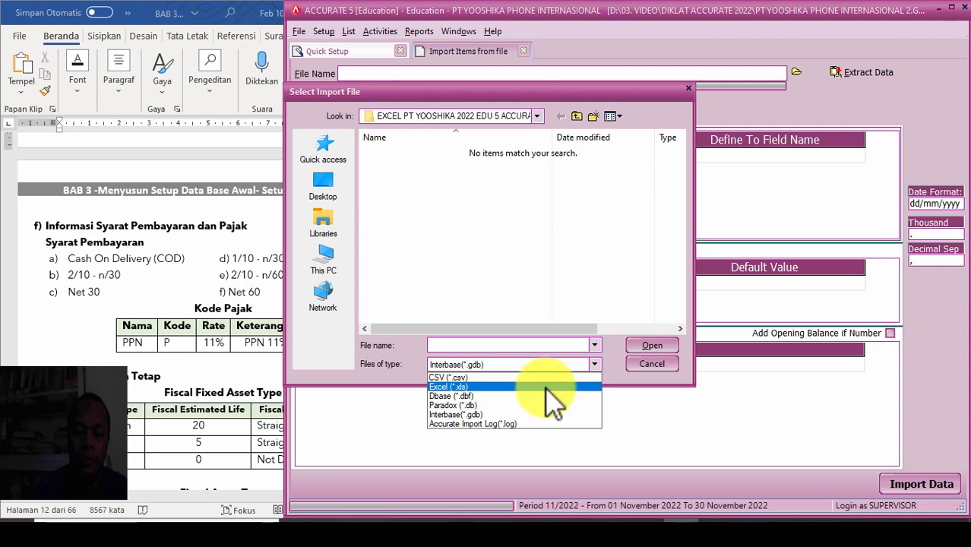
{"action": "left_click", "coordinate": [582, 381]}
{"action": "left_click", "coordinate": [425, 206]}
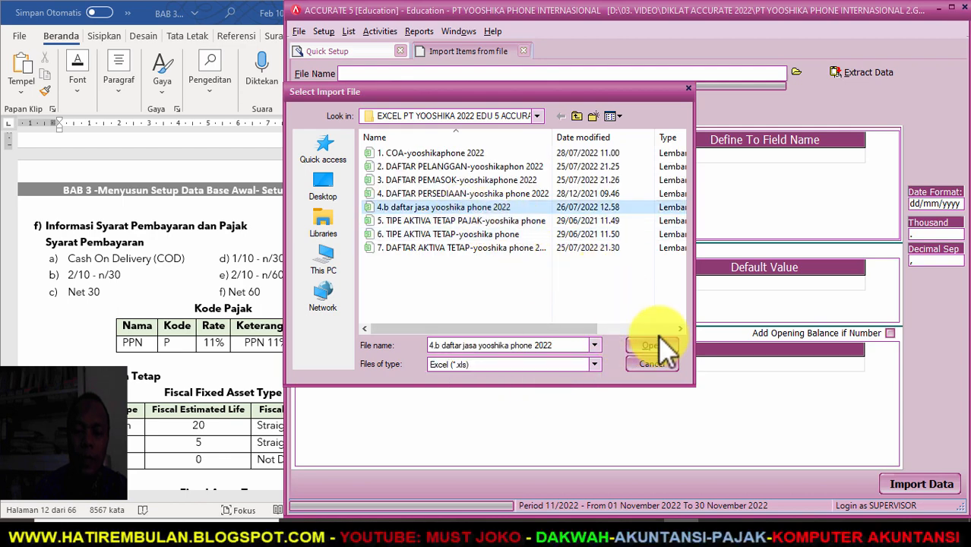
{"action": "left_click", "coordinate": [651, 346]}
{"action": "left_click", "coordinate": [863, 73]}
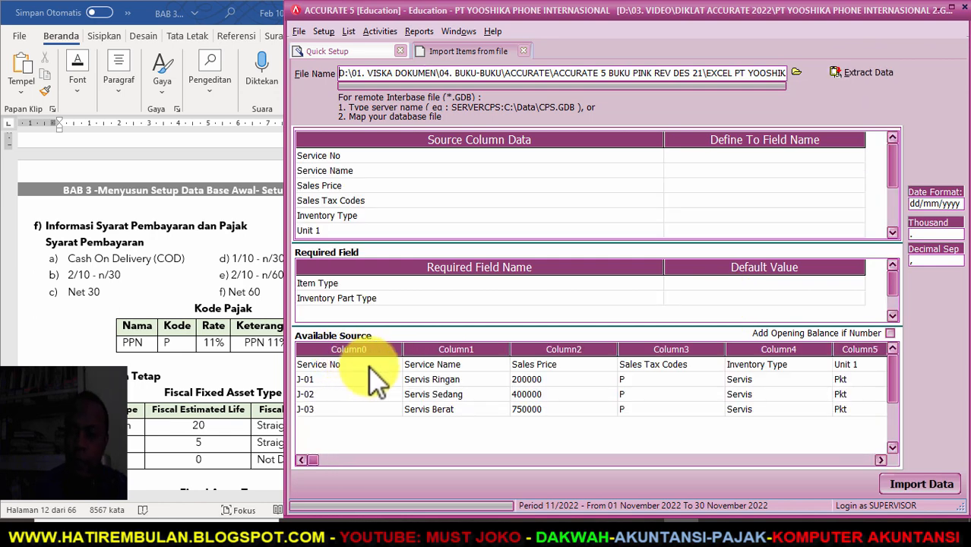
- Delete the header row, then map Service No to Item No. and Service Name to Item Description
{"action": "right_click", "coordinate": [369, 366]}
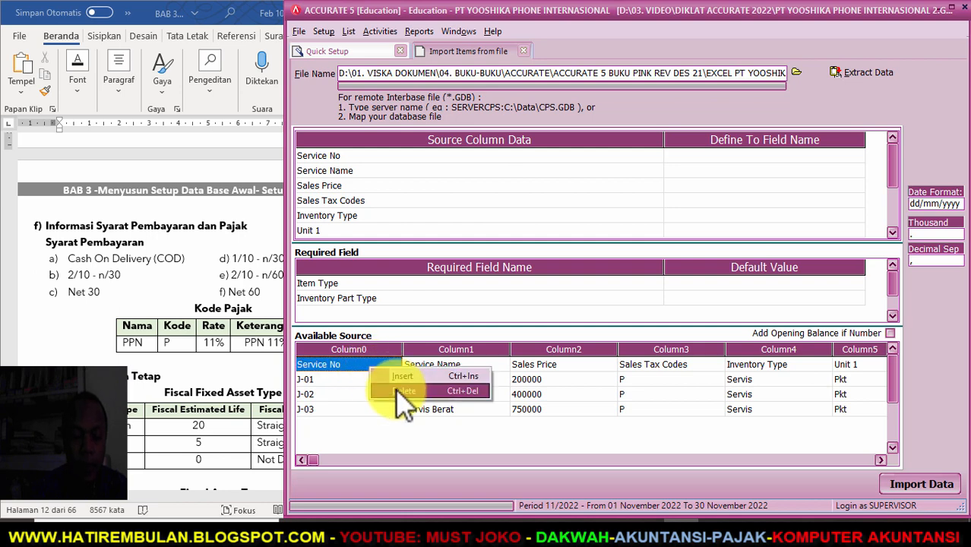
{"action": "left_click", "coordinate": [404, 390]}
{"action": "left_click", "coordinate": [479, 302]}
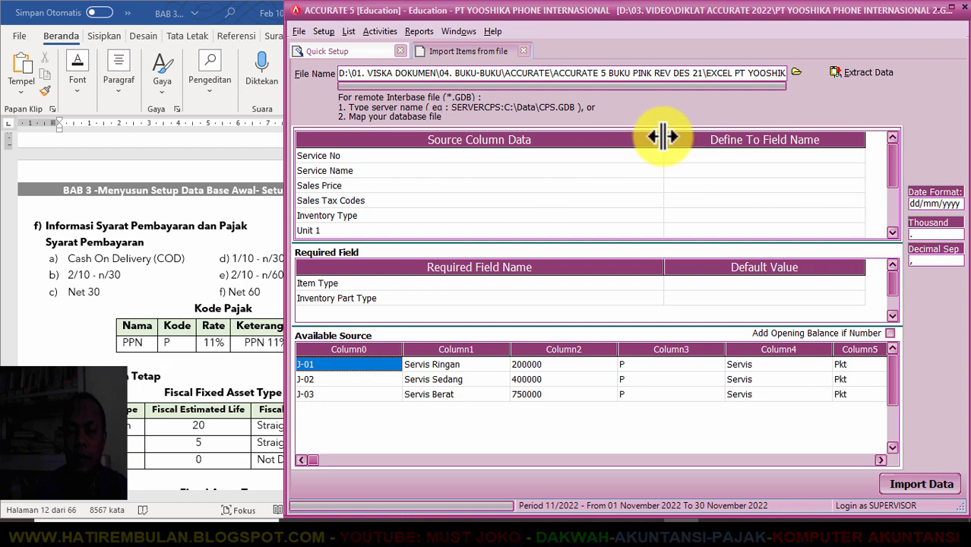
{"action": "left_click_drag", "start_coordinate": [663, 137], "coordinate": [511, 137]}
{"action": "left_click", "coordinate": [567, 158]}
{"action": "left_click", "coordinate": [658, 156]}
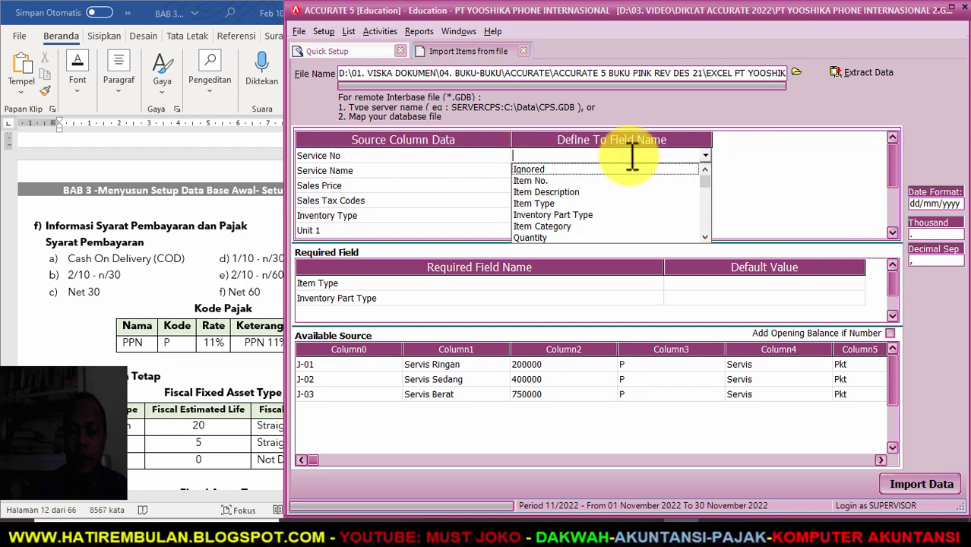
{"action": "left_click", "coordinate": [562, 180]}
{"action": "left_click", "coordinate": [585, 173]}
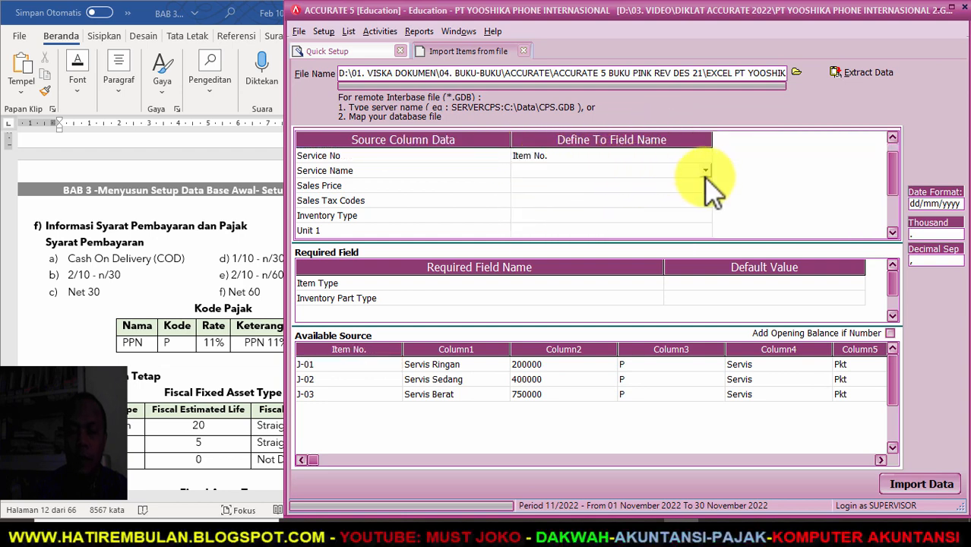
{"action": "left_click", "coordinate": [706, 171]}
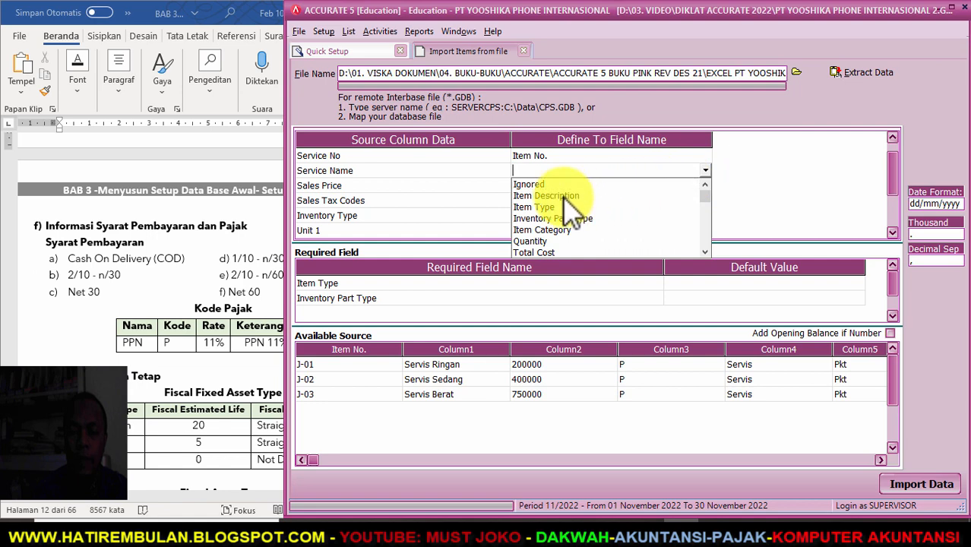
{"action": "left_click", "coordinate": [564, 196]}
- Map Sales Price to Def. Selling Price 1 and Sales Tax Codes to the tax code field
{"action": "left_click", "coordinate": [627, 186]}
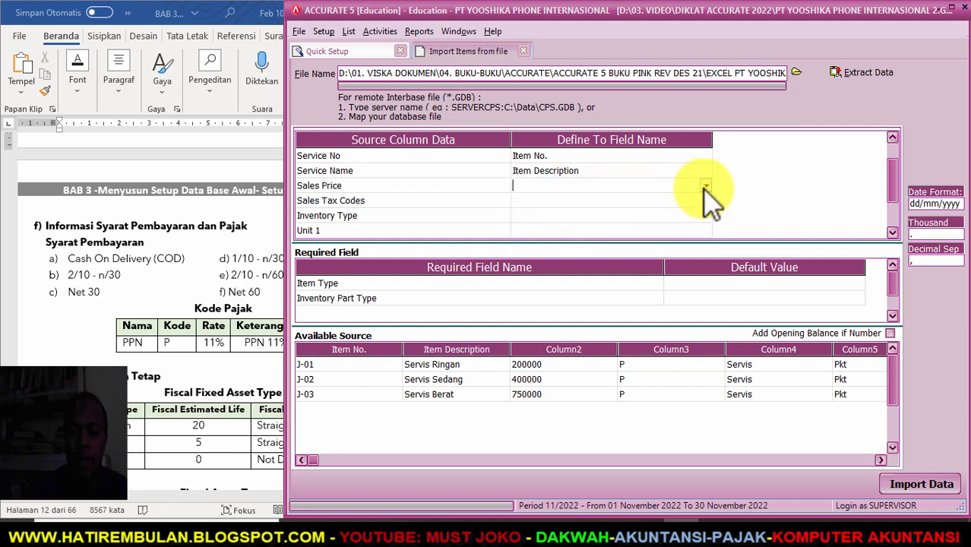
{"action": "left_click", "coordinate": [706, 186]}
{"action": "scroll", "coordinate": [707, 266], "scroll_direction": "down", "scroll_amount": 3}
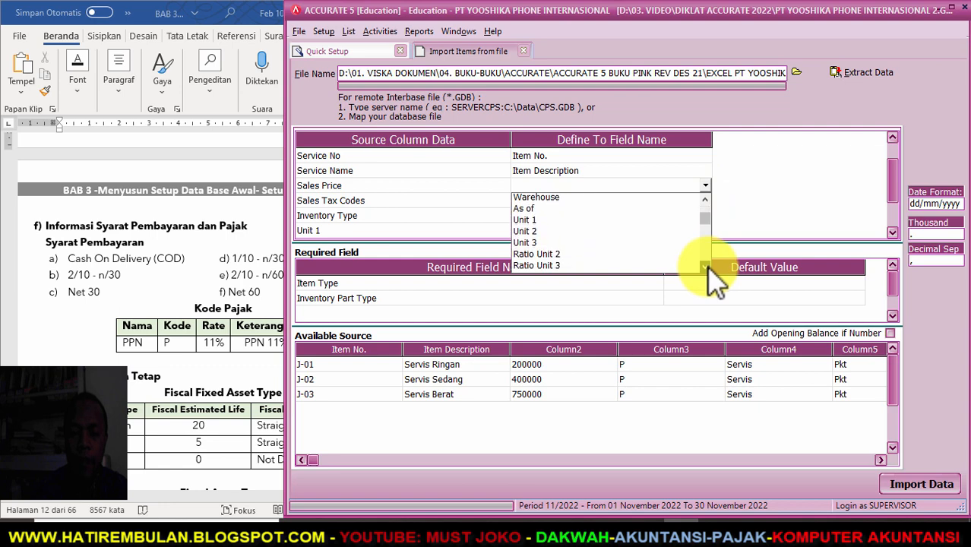
{"action": "scroll", "coordinate": [708, 265], "scroll_direction": "down", "scroll_amount": 1}
{"action": "left_click", "coordinate": [560, 267]}
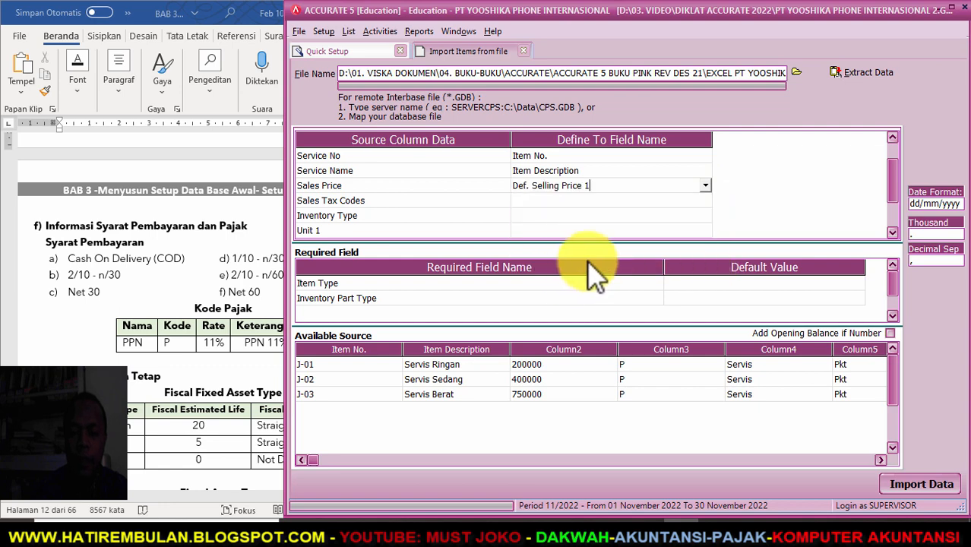
{"action": "left_click", "coordinate": [703, 203]}
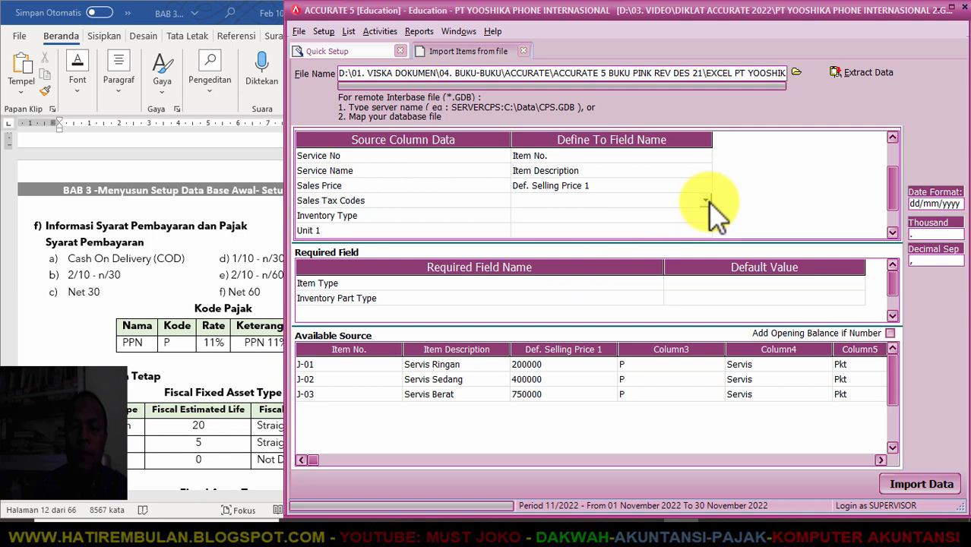
{"action": "left_click", "coordinate": [706, 201]}
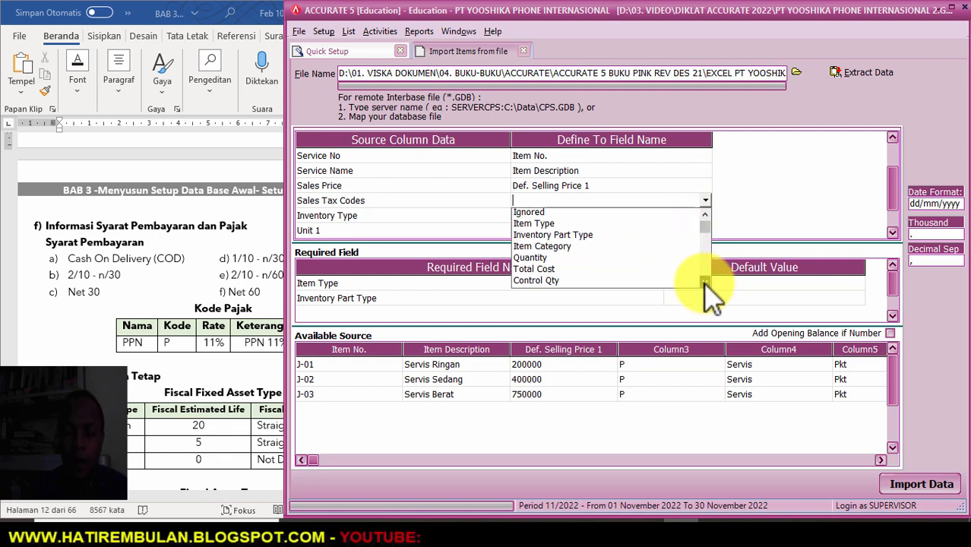
{"action": "scroll", "coordinate": [707, 283], "scroll_direction": "down", "scroll_amount": 1}
{"action": "scroll", "coordinate": [706, 283], "scroll_direction": "down", "scroll_amount": 3}
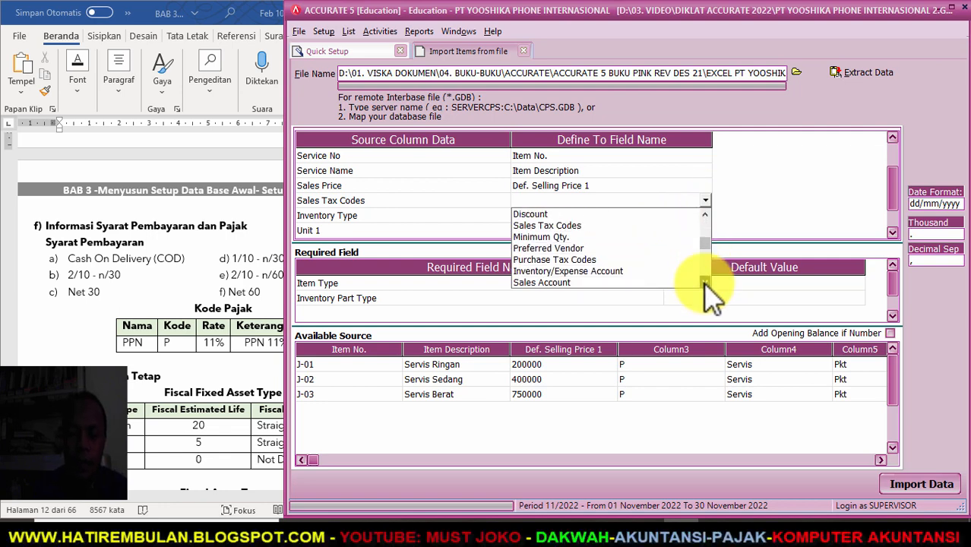
{"action": "left_click", "coordinate": [532, 225]}
{"action": "left_click", "coordinate": [270, 45]}
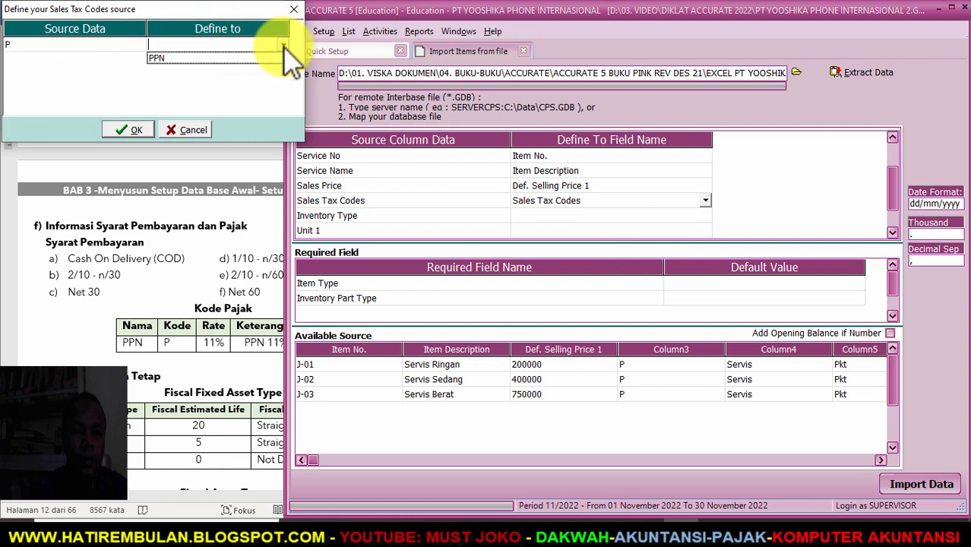
- Map tax code P to PPN and Inventory Type to Item Type, defining Servis as Service
{"action": "left_click", "coordinate": [245, 58]}
{"action": "left_click", "coordinate": [133, 130]}
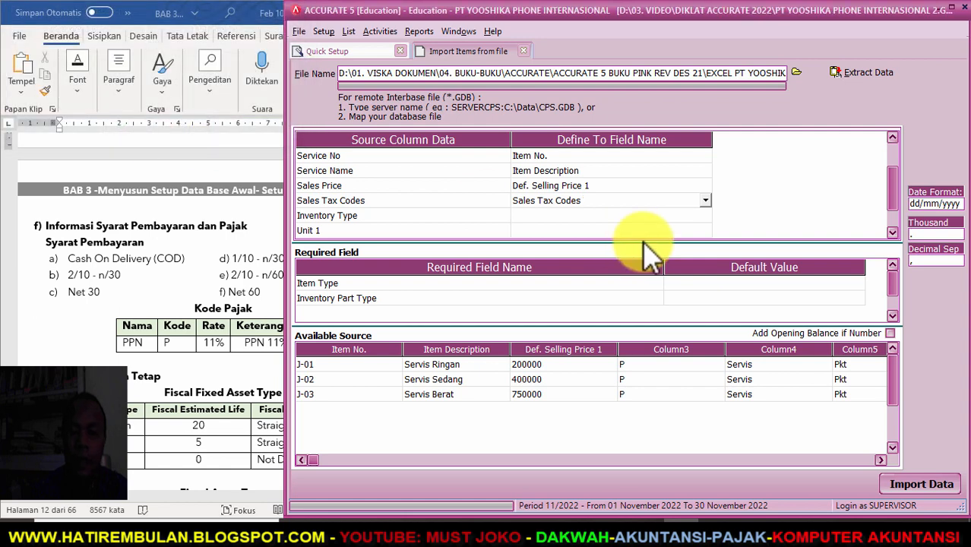
{"action": "left_click", "coordinate": [689, 215]}
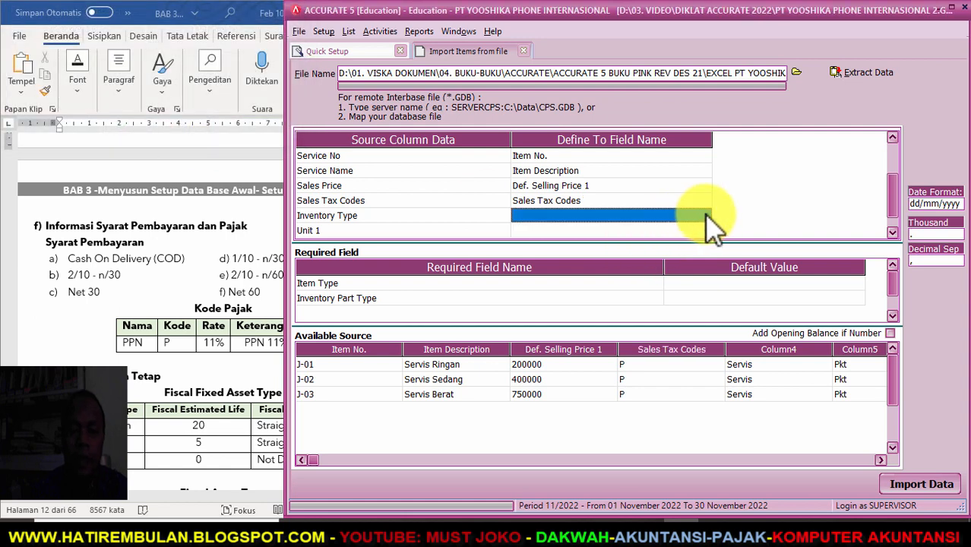
{"action": "left_click", "coordinate": [706, 216]}
{"action": "left_click", "coordinate": [705, 216]}
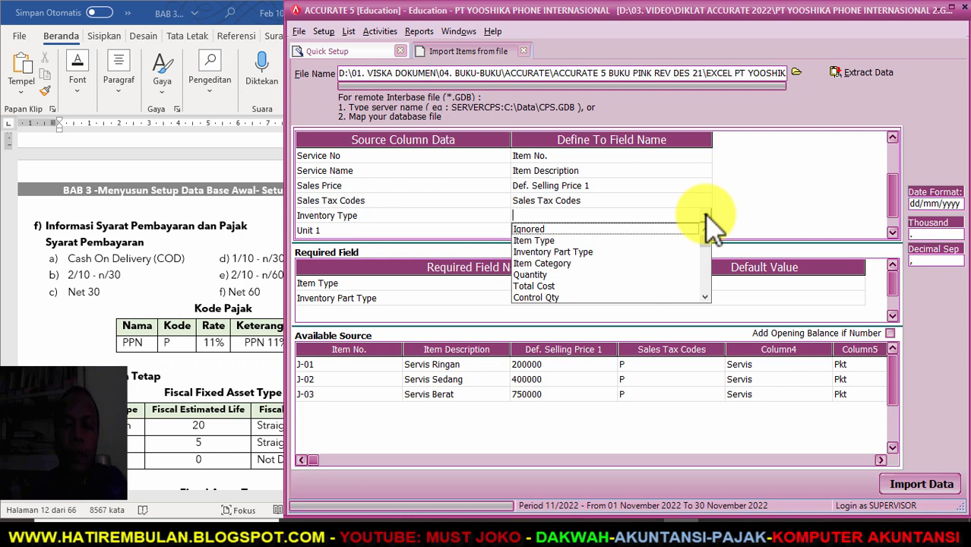
{"action": "left_click", "coordinate": [544, 240]}
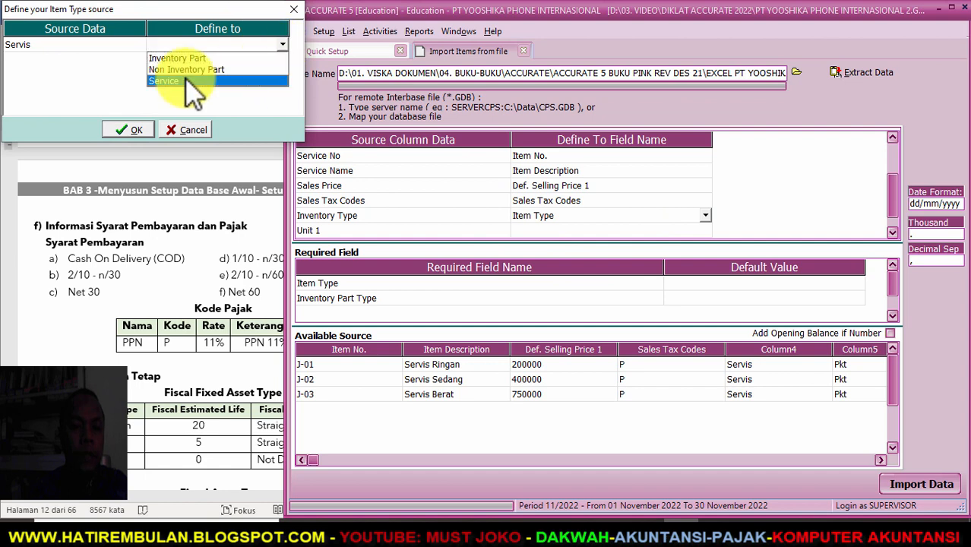
{"action": "left_click", "coordinate": [163, 81]}
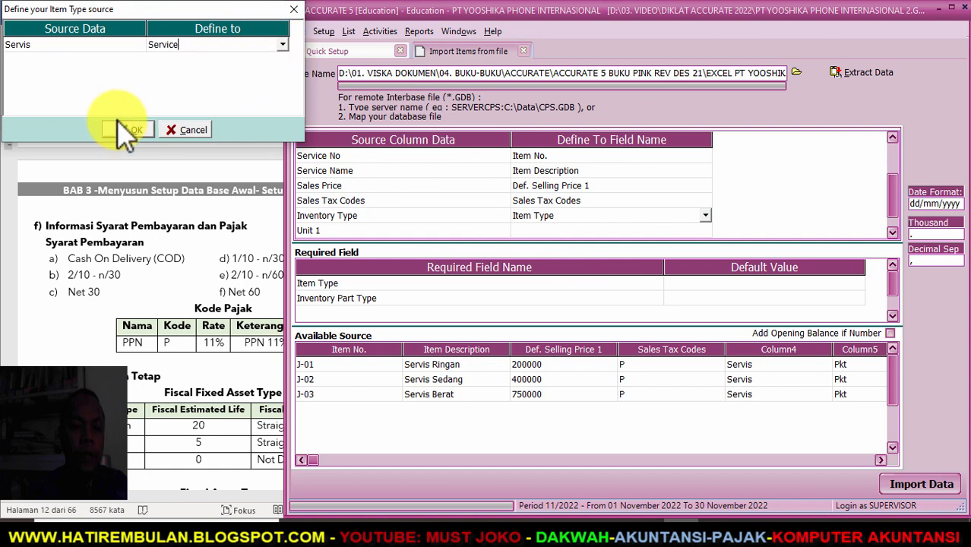
{"action": "left_click", "coordinate": [600, 231]}
- Map Unit 1 to the Unit 1 field and default Inventory Part Type to Other Material
{"action": "left_click", "coordinate": [705, 231]}
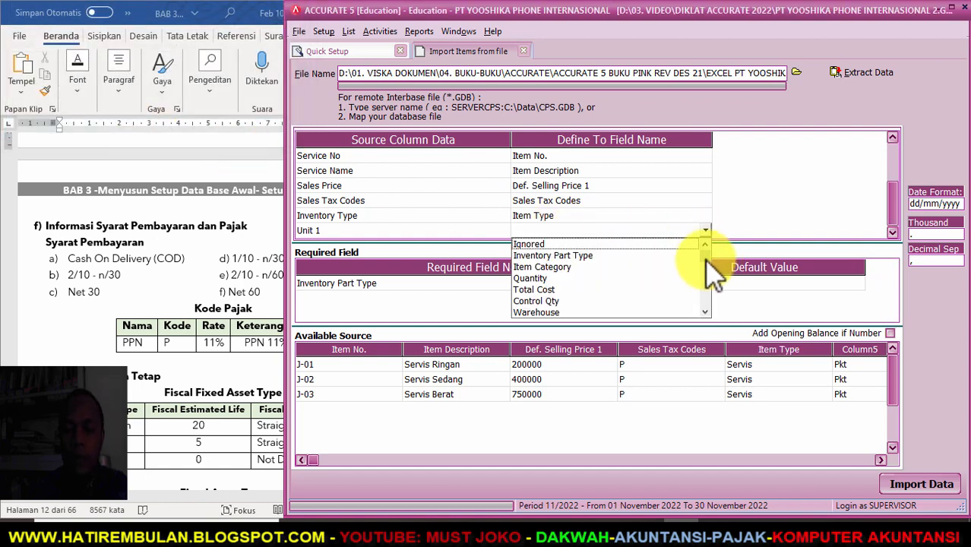
{"action": "mouse_move", "coordinate": [707, 255]}
{"action": "left_mouse_down"}
{"action": "mouse_move", "coordinate": [704, 282]}
{"action": "mouse_move", "coordinate": [704, 256]}
{"action": "left_mouse_up"}
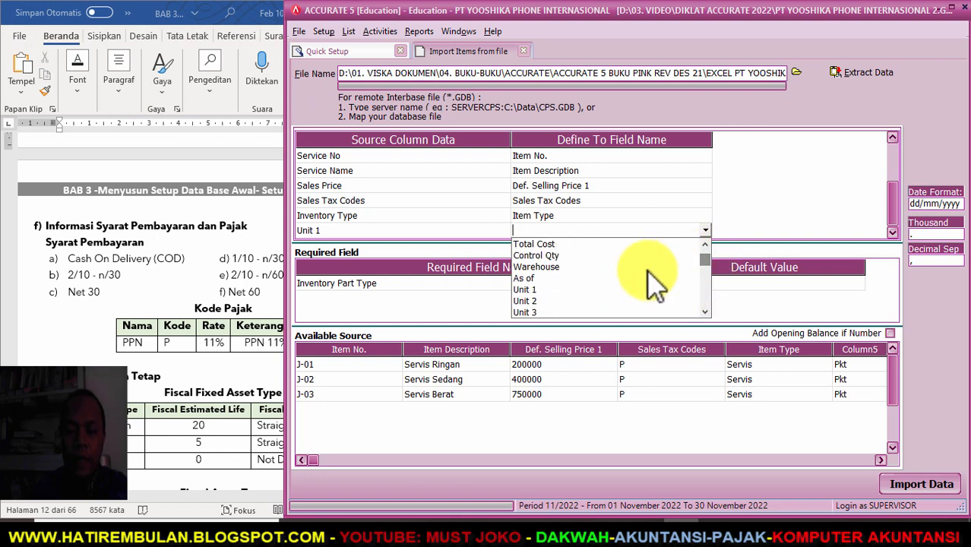
{"action": "left_click", "coordinate": [570, 279]}
{"action": "left_click", "coordinate": [706, 230]}
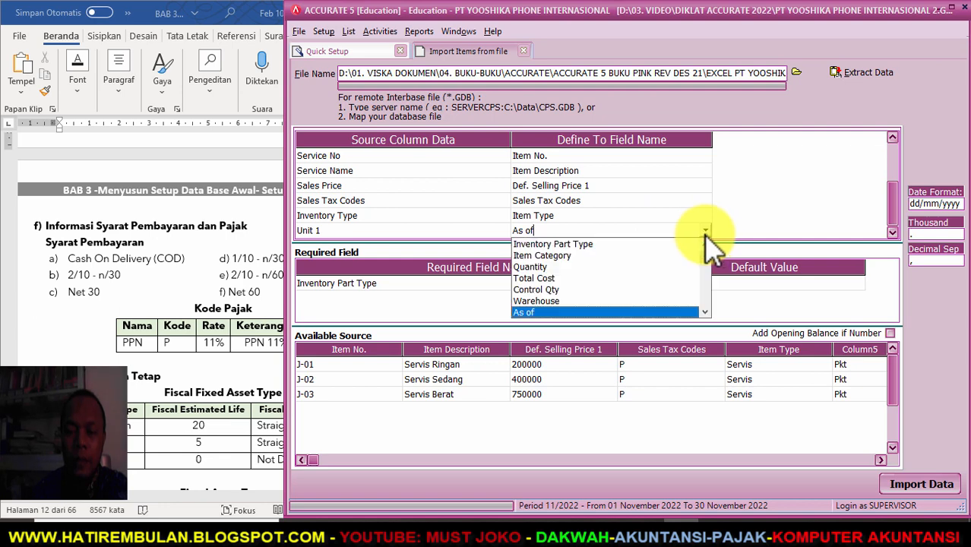
{"action": "scroll", "coordinate": [669, 316], "scroll_direction": "down", "scroll_amount": 1}
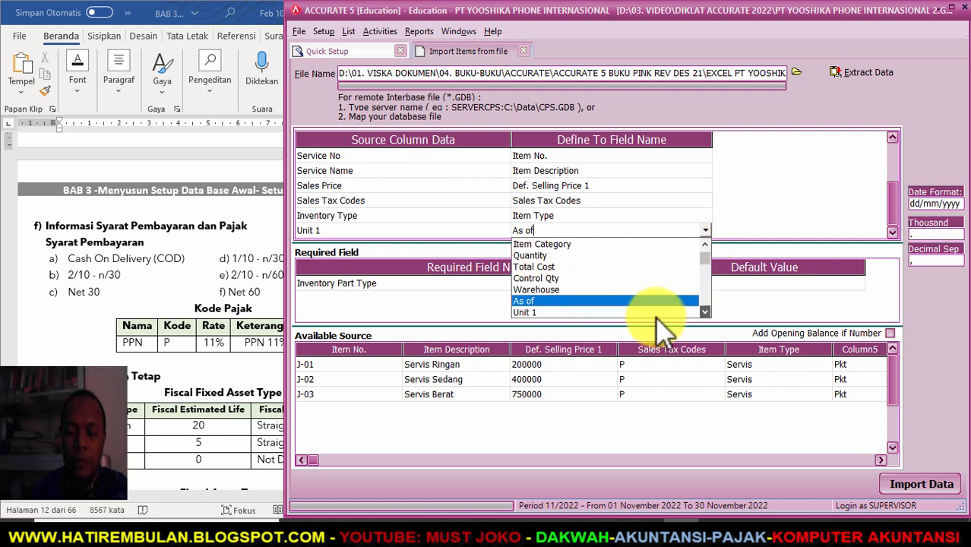
{"action": "left_click", "coordinate": [570, 312]}
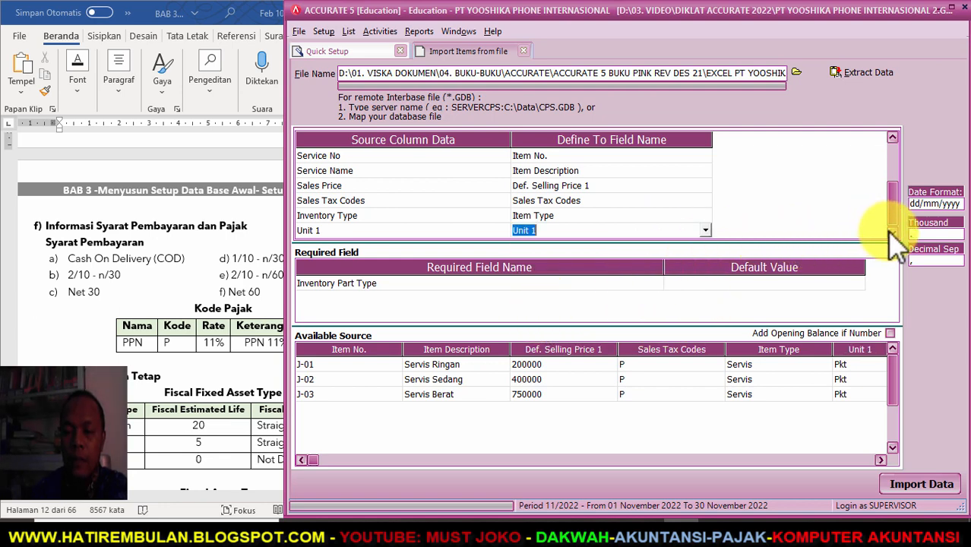
{"action": "left_click", "coordinate": [832, 283]}
{"action": "left_click", "coordinate": [858, 283]}
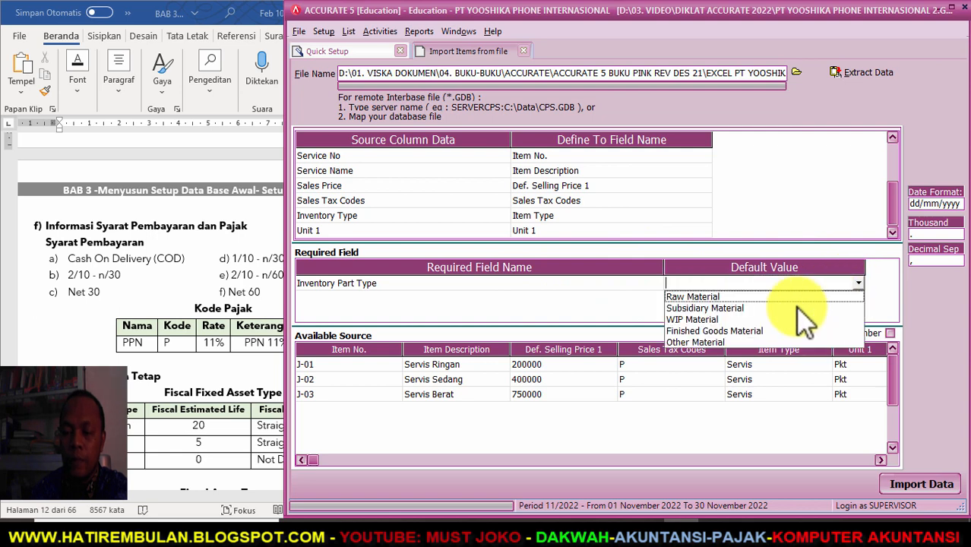
{"action": "left_click", "coordinate": [710, 342]}
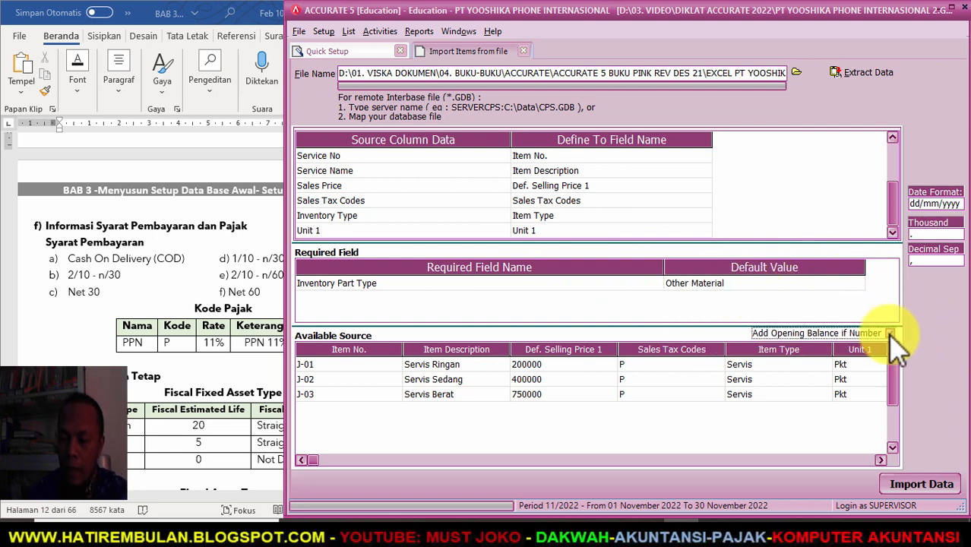
- Import the three services and move on to importing fiscal fixed asset types from file
{"action": "left_click", "coordinate": [912, 486]}
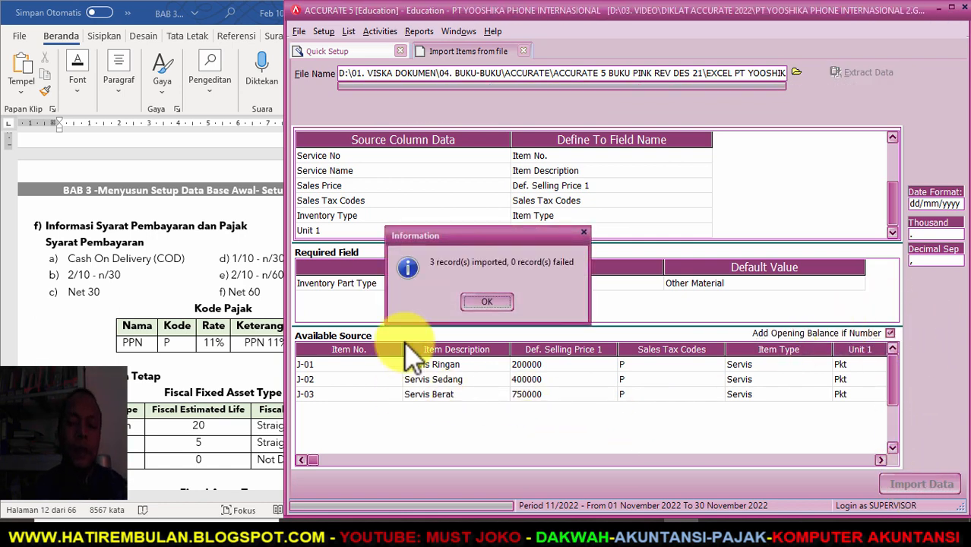
{"action": "left_click", "coordinate": [485, 304]}
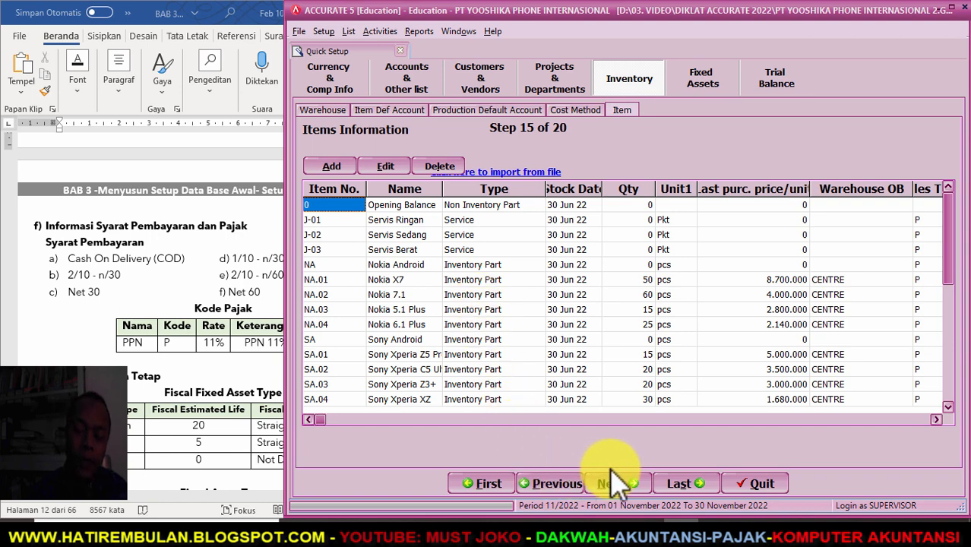
{"action": "left_click", "coordinate": [622, 487]}
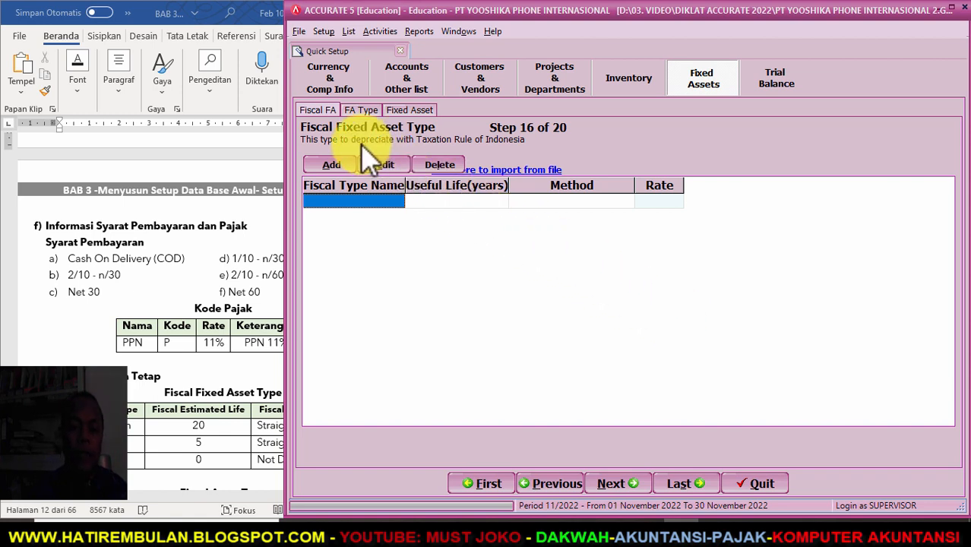
{"action": "left_click", "coordinate": [489, 168]}
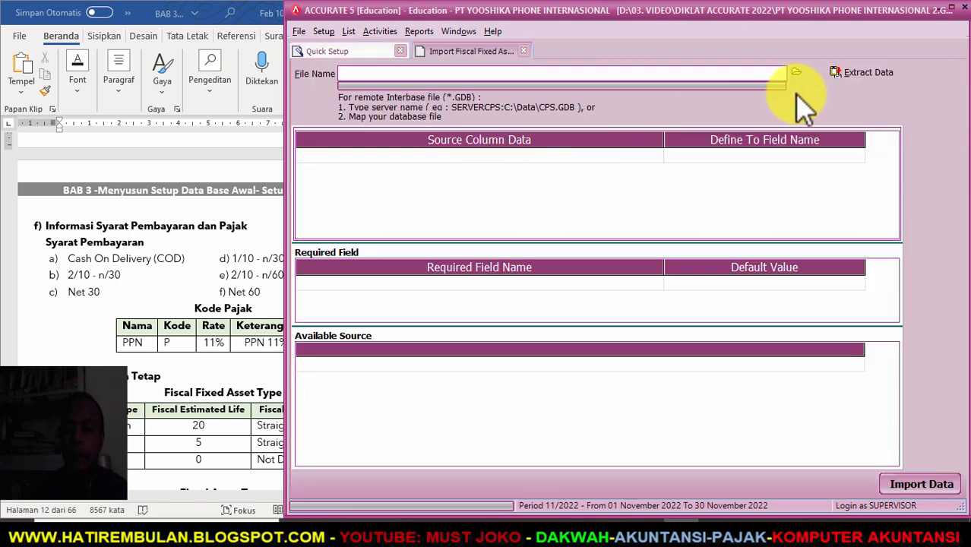
- Load the fiscal fixed asset type Excel workbook and delete its header row
{"action": "left_click", "coordinate": [797, 73]}
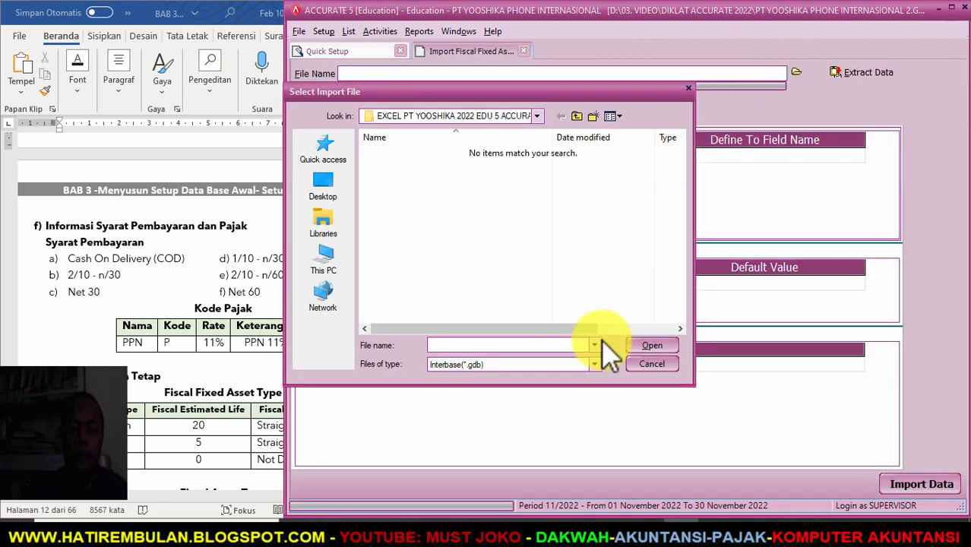
{"action": "left_click", "coordinate": [595, 365]}
{"action": "left_click", "coordinate": [516, 382]}
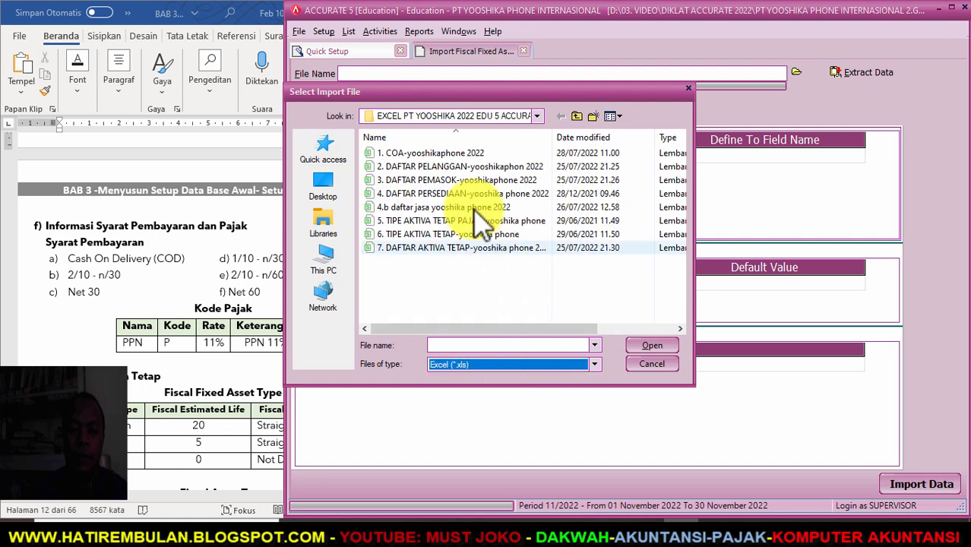
{"action": "left_click", "coordinate": [465, 219]}
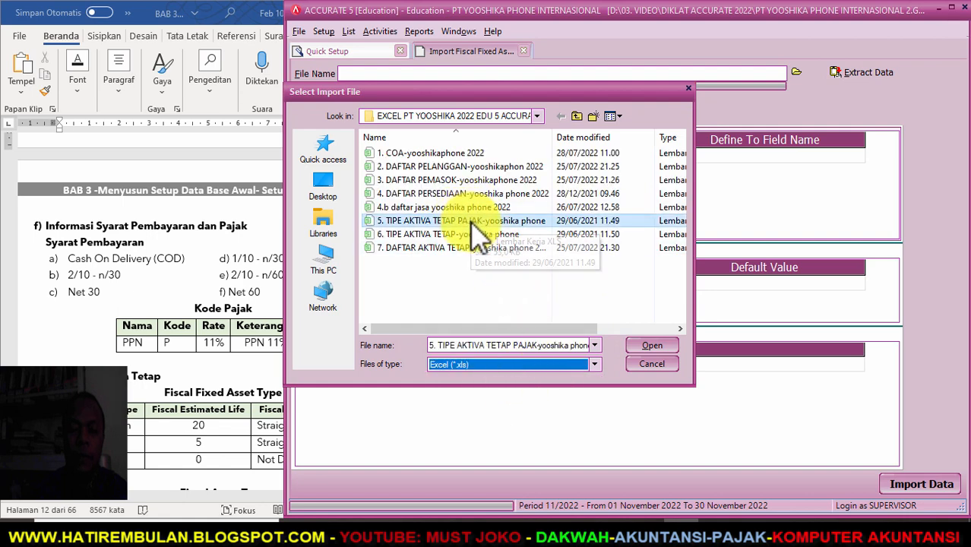
{"action": "left_click", "coordinate": [647, 347]}
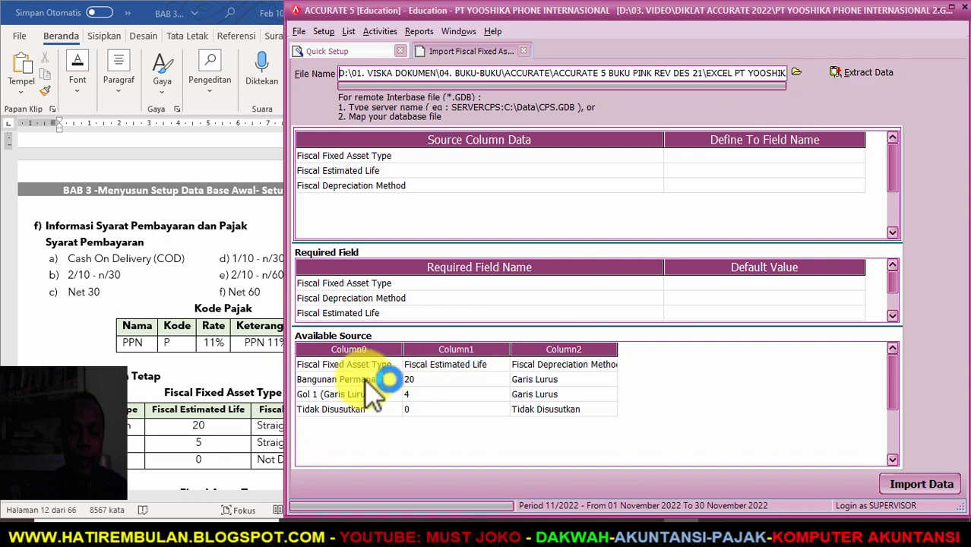
{"action": "right_click", "coordinate": [372, 365]}
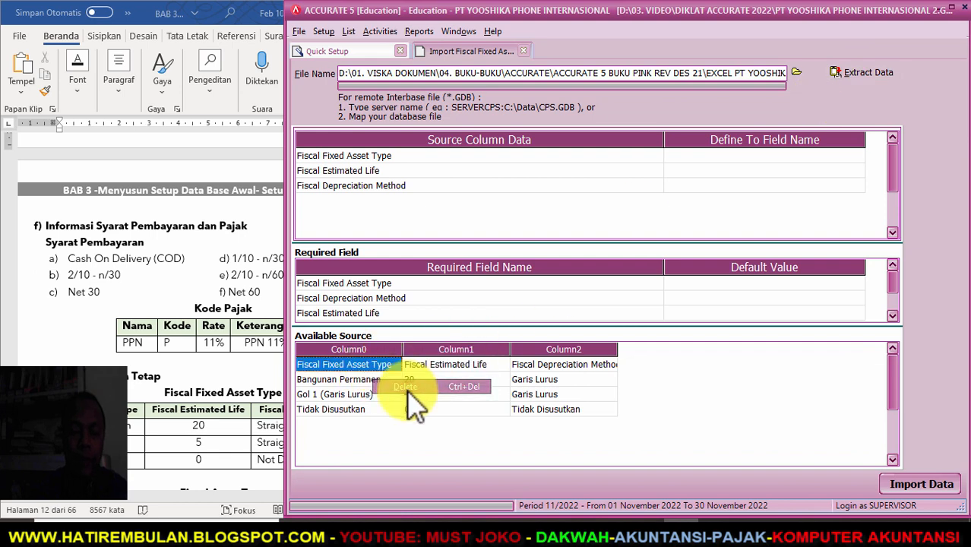
{"action": "left_click", "coordinate": [425, 386]}
{"action": "left_click", "coordinate": [459, 301]}
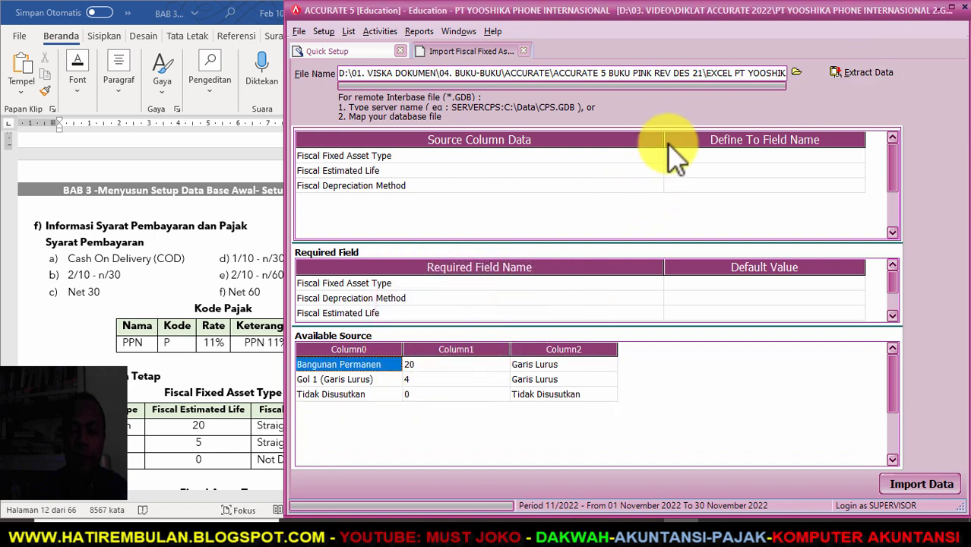
{"action": "left_click_drag", "start_coordinate": [663, 139], "coordinate": [429, 140]}
- Map the columns to Fiscal Fixed Asset Type, Fiscal Estimated Life and Fiscal Depreciation Method
{"action": "left_click", "coordinate": [501, 156]}
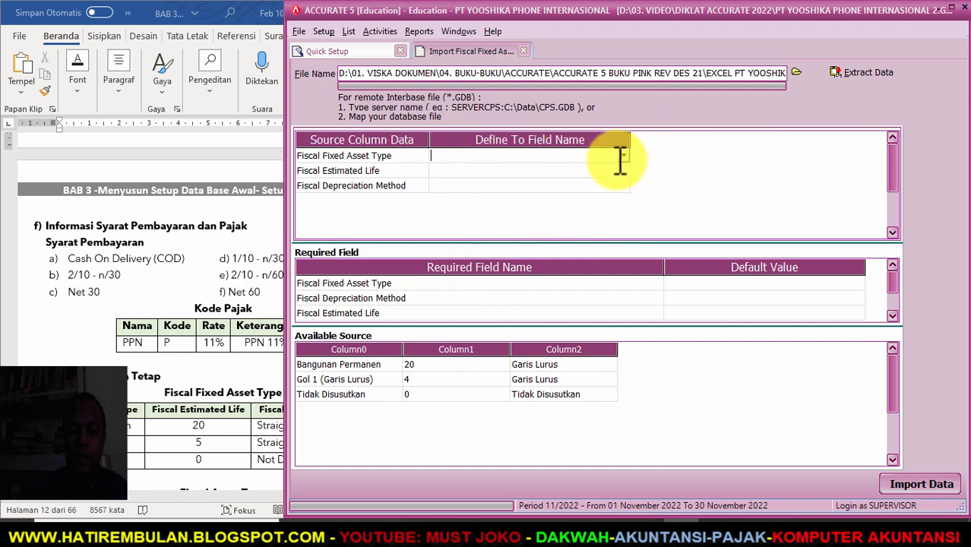
{"action": "left_click", "coordinate": [624, 156]}
{"action": "left_click", "coordinate": [524, 182]}
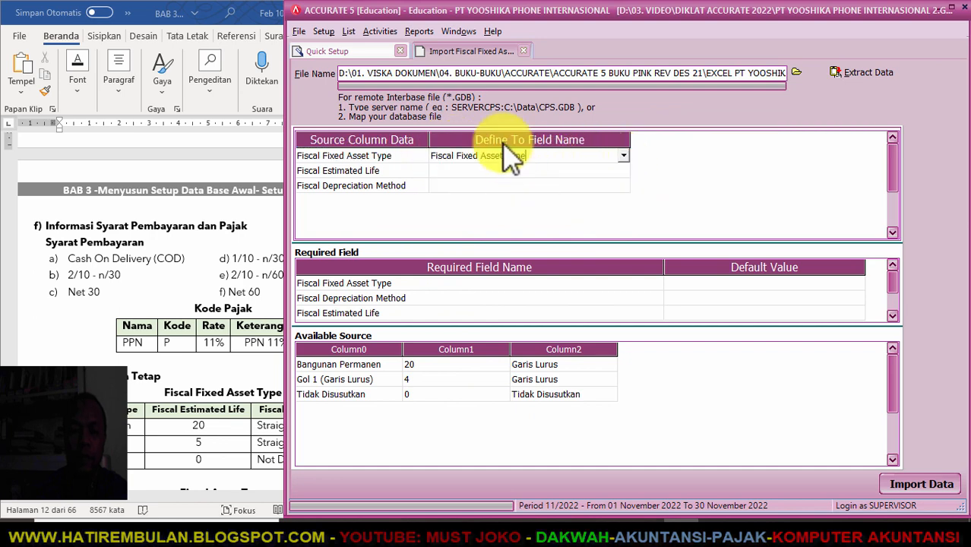
{"action": "left_click", "coordinate": [564, 172]}
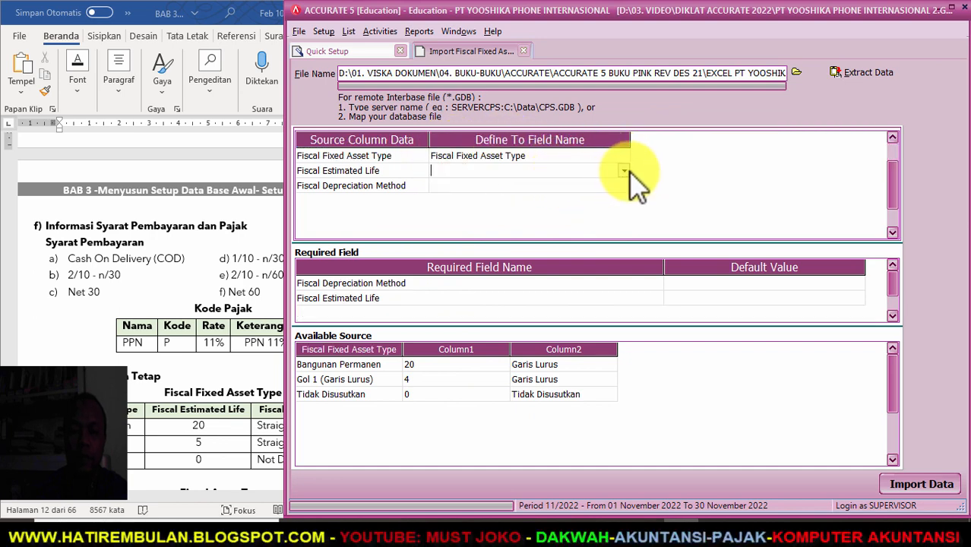
{"action": "left_click", "coordinate": [624, 170]}
{"action": "left_click", "coordinate": [547, 206]}
{"action": "left_click", "coordinate": [614, 186]}
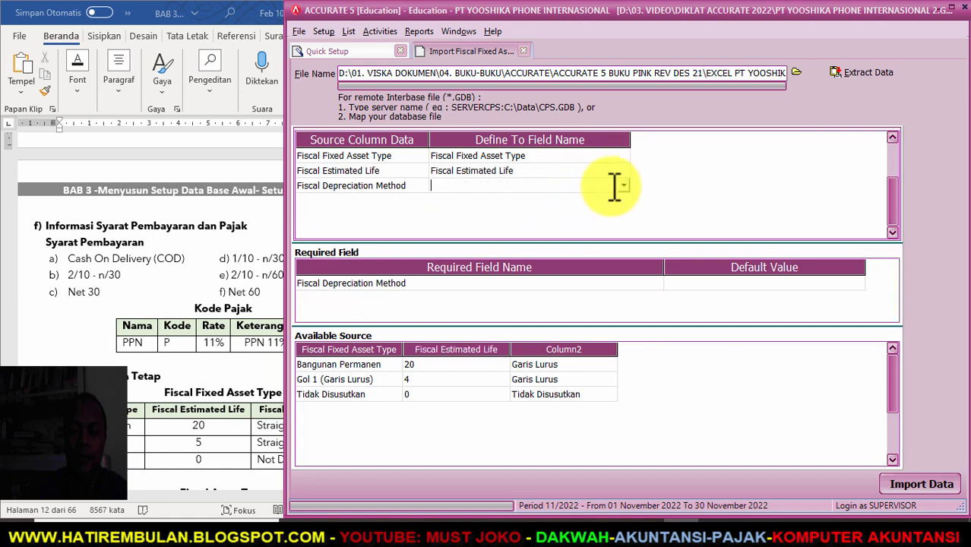
{"action": "left_click", "coordinate": [623, 186]}
{"action": "left_click", "coordinate": [553, 210]}
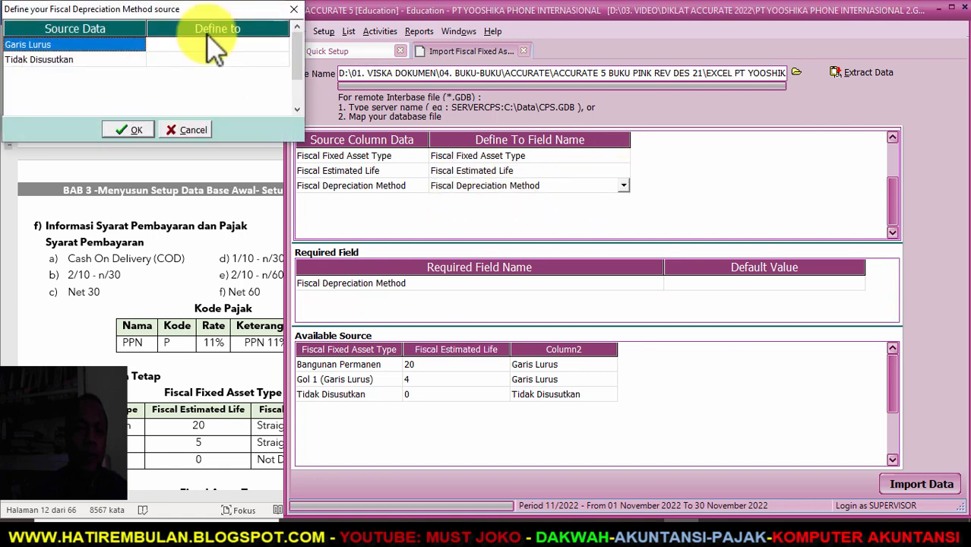
- Set Garis Lurus to Straight Line Method and Tidak Disusutkan to Non Depreciable
{"action": "left_click", "coordinate": [252, 45]}
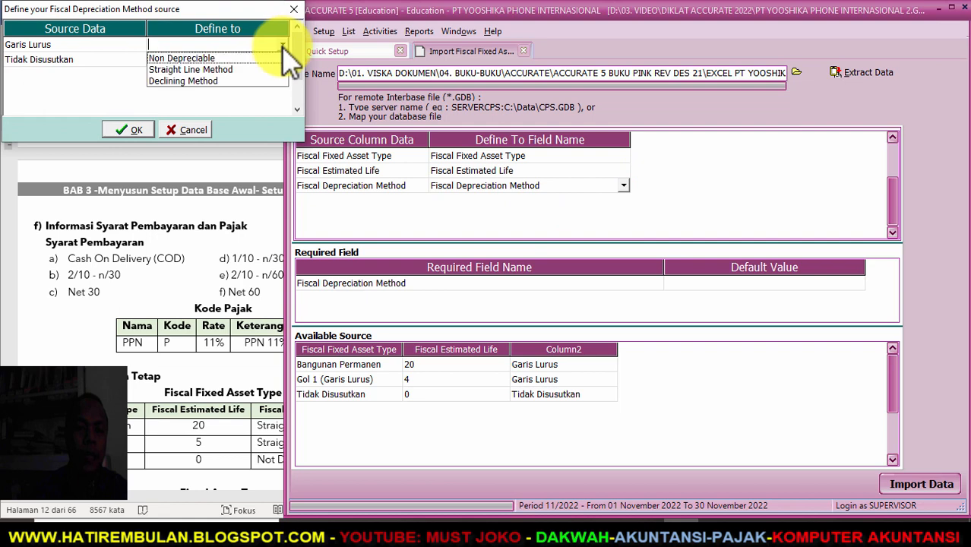
{"action": "left_click", "coordinate": [236, 68]}
{"action": "left_click", "coordinate": [245, 61]}
{"action": "left_click", "coordinate": [278, 60]}
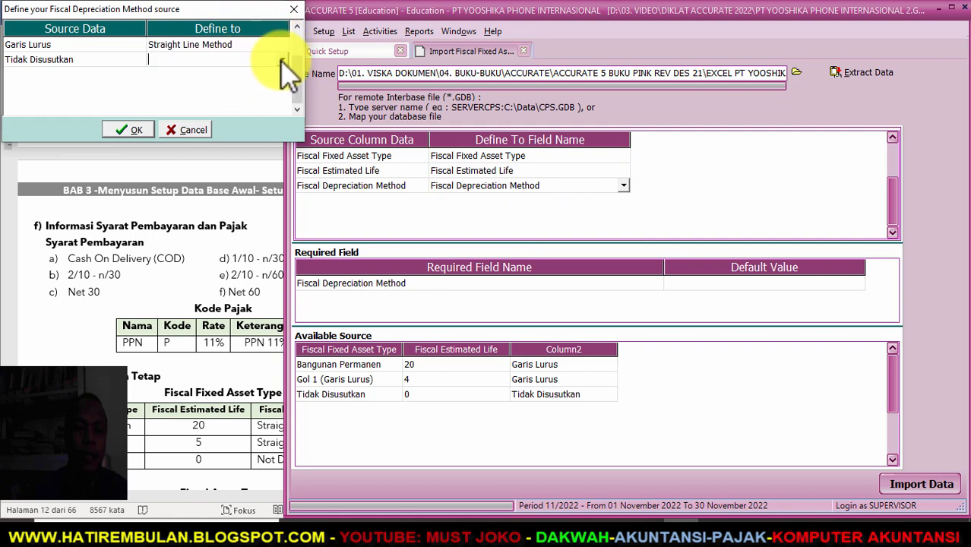
{"action": "left_click", "coordinate": [256, 73]}
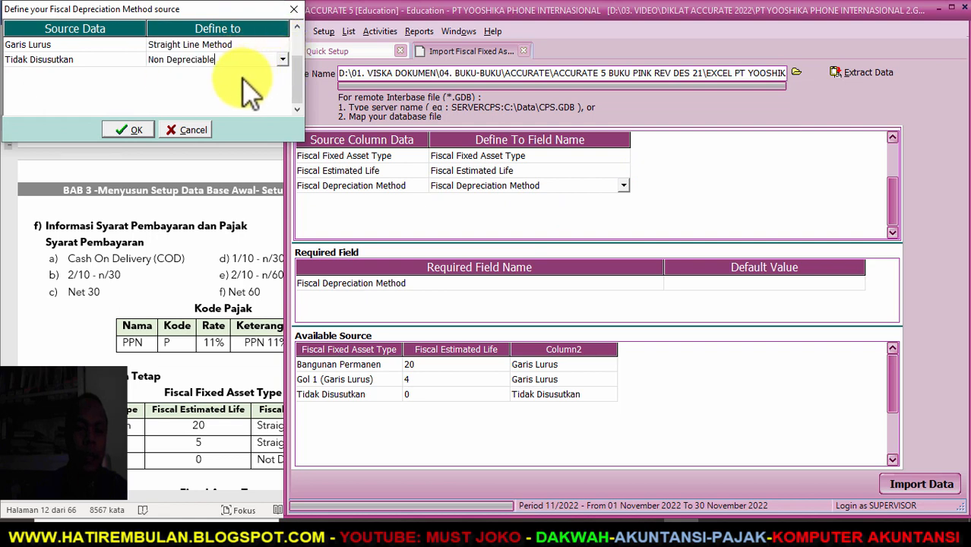
{"action": "left_click", "coordinate": [138, 128]}
{"action": "left_click", "coordinate": [581, 175]}
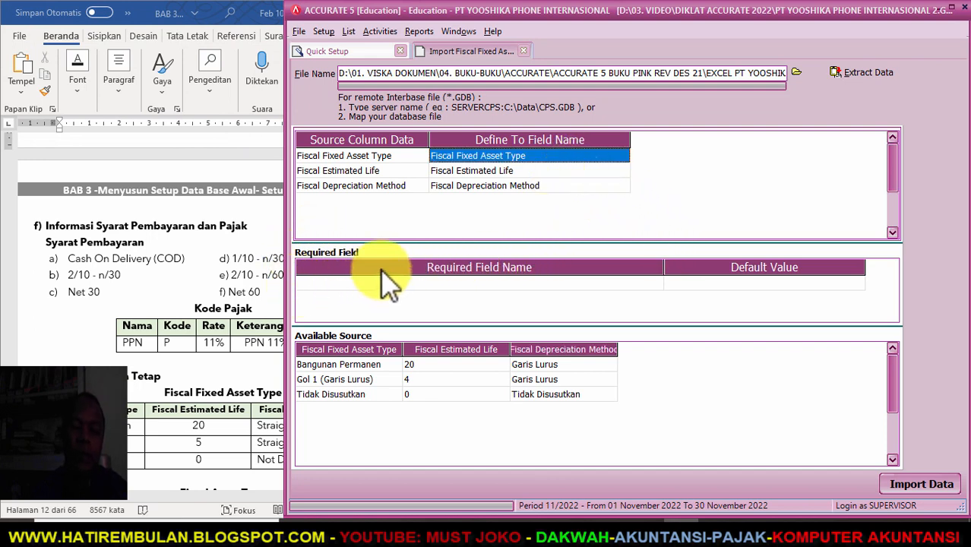
- Import the fiscal fixed asset types and advance to the Fixed Asset Type step
{"action": "left_click", "coordinate": [917, 484]}
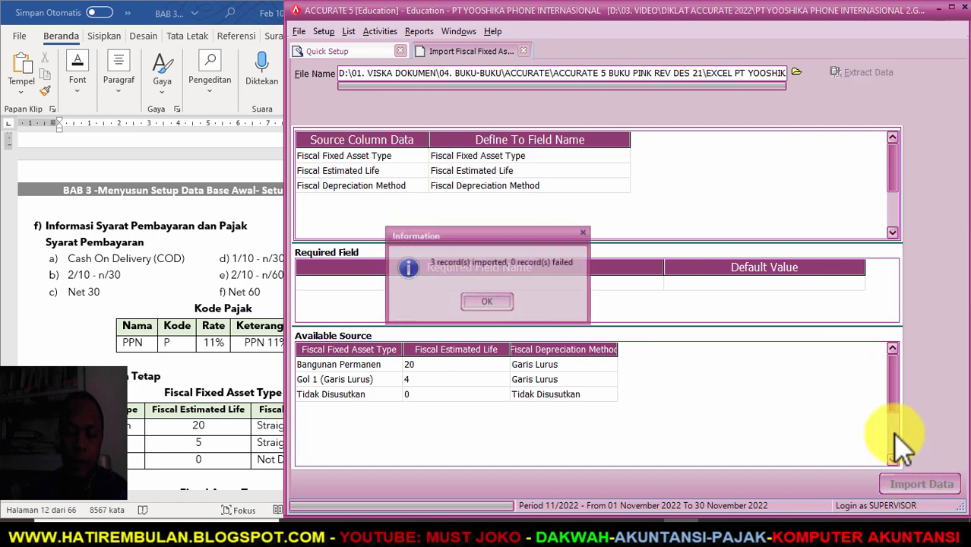
{"action": "left_click", "coordinate": [503, 302]}
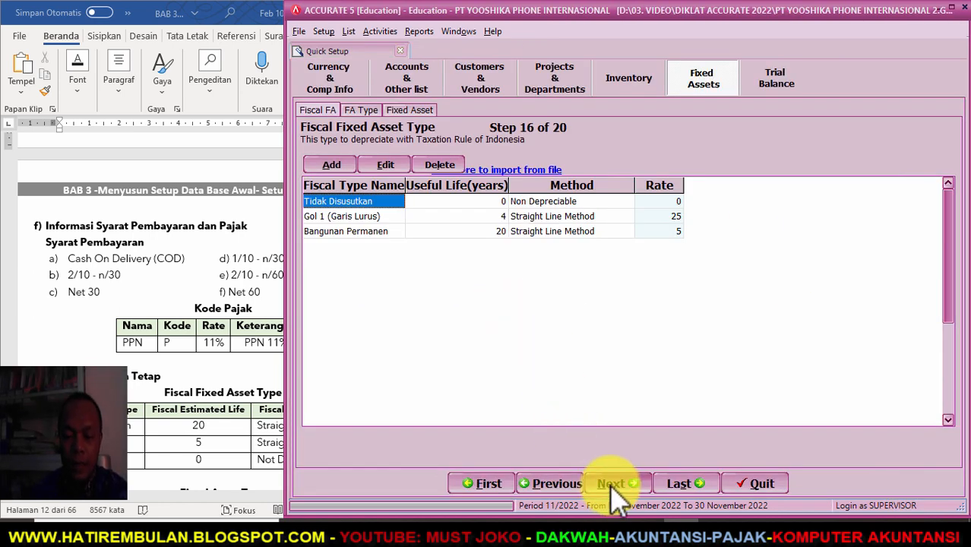
{"action": "left_click", "coordinate": [615, 483]}
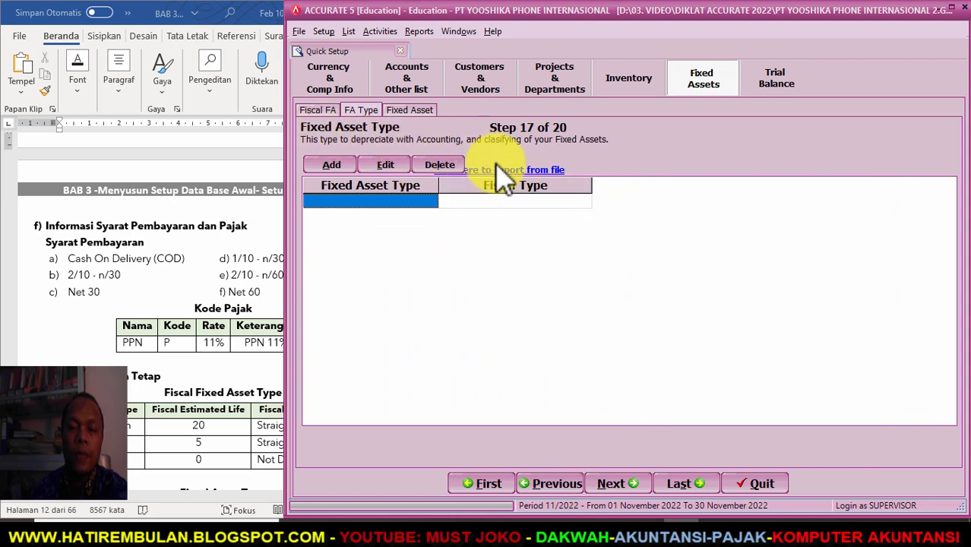
- Load the 6. TIPE AKTIVA TETAP Excel file and extract its data
{"action": "left_click", "coordinate": [512, 171]}
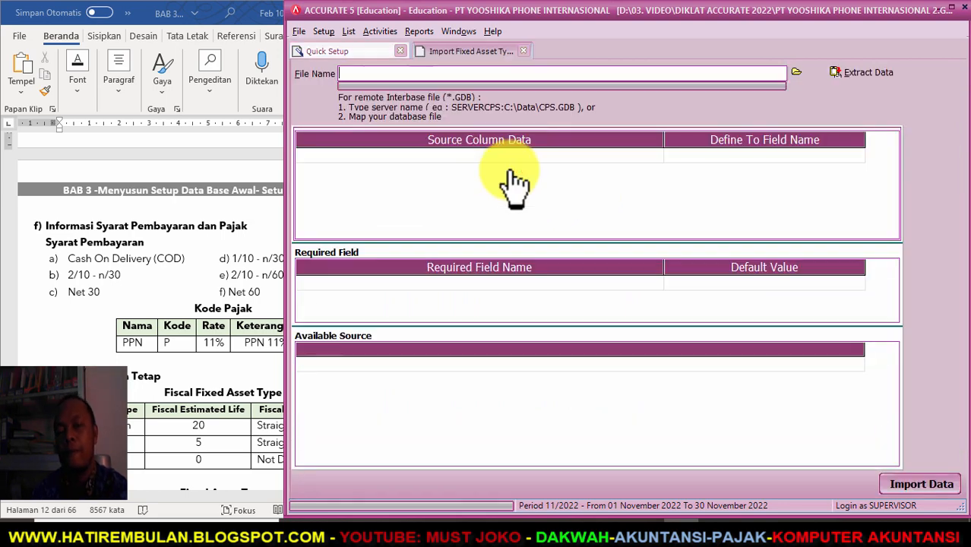
{"action": "left_click", "coordinate": [796, 73]}
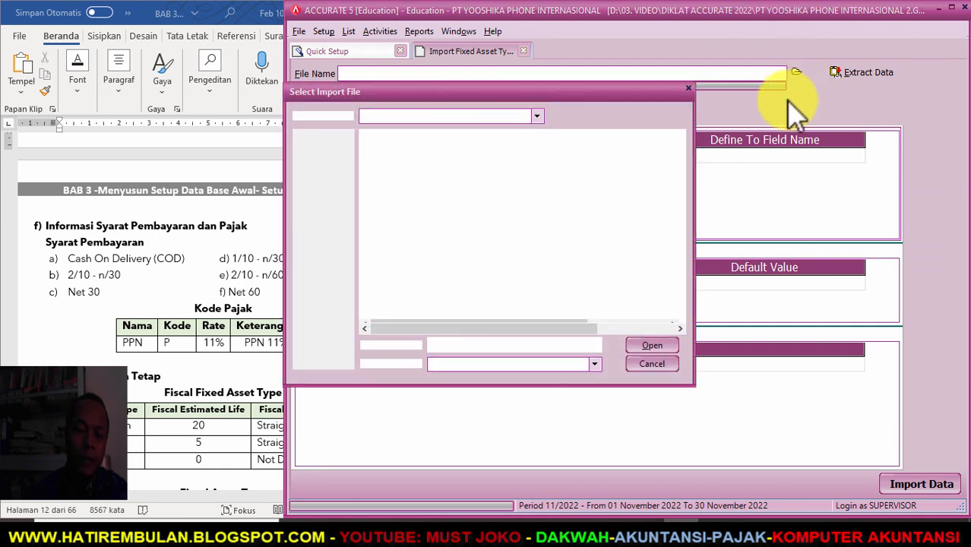
{"action": "left_click", "coordinate": [594, 365]}
{"action": "left_click", "coordinate": [539, 380]}
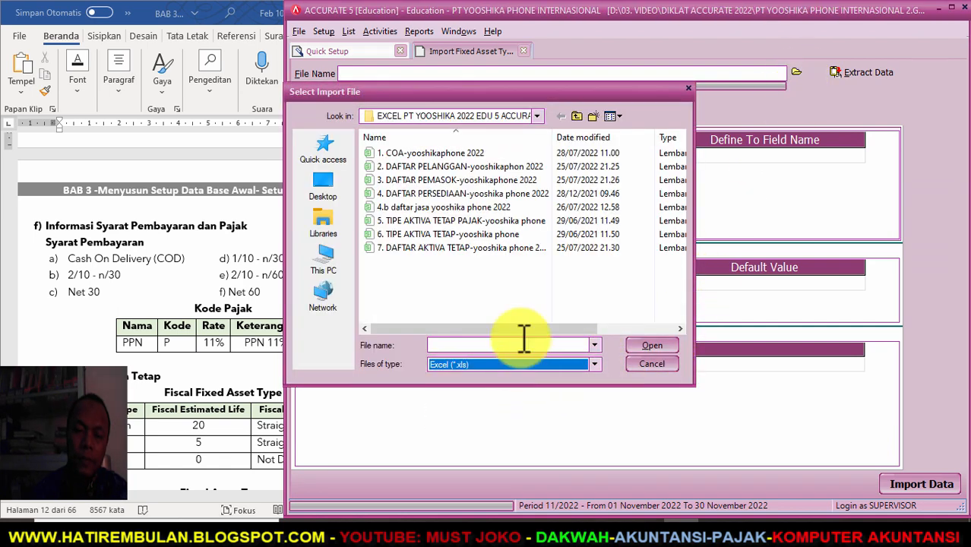
{"action": "left_click", "coordinate": [433, 235]}
{"action": "left_click", "coordinate": [650, 345]}
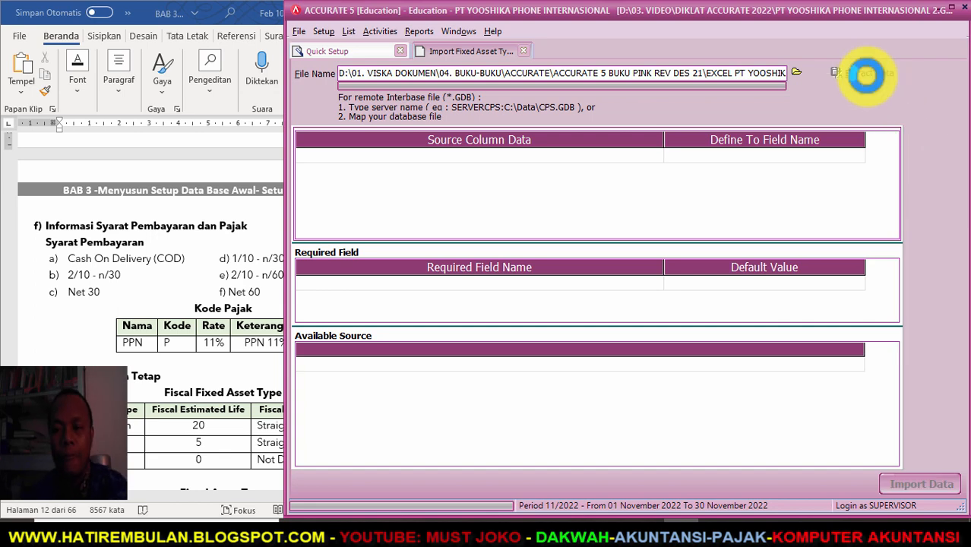
{"action": "left_click", "coordinate": [866, 74]}
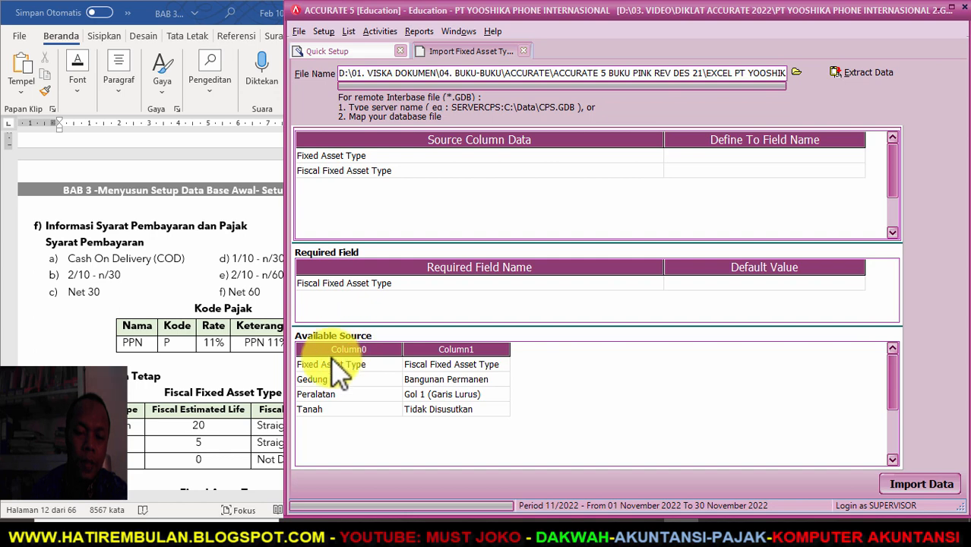
- Delete the header row and map the columns to Fixed Asset Type and Fiscal Fixed Asset Type
{"action": "right_click", "coordinate": [340, 380]}
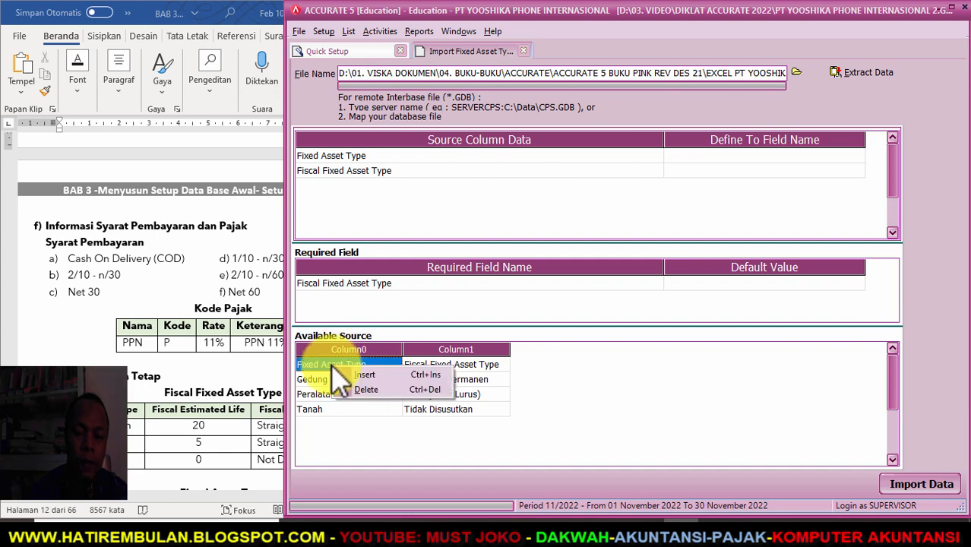
{"action": "left_click", "coordinate": [363, 390]}
{"action": "left_click", "coordinate": [458, 302]}
{"action": "left_click", "coordinate": [745, 156]}
{"action": "left_click", "coordinate": [852, 150]}
{"action": "left_click", "coordinate": [861, 156]}
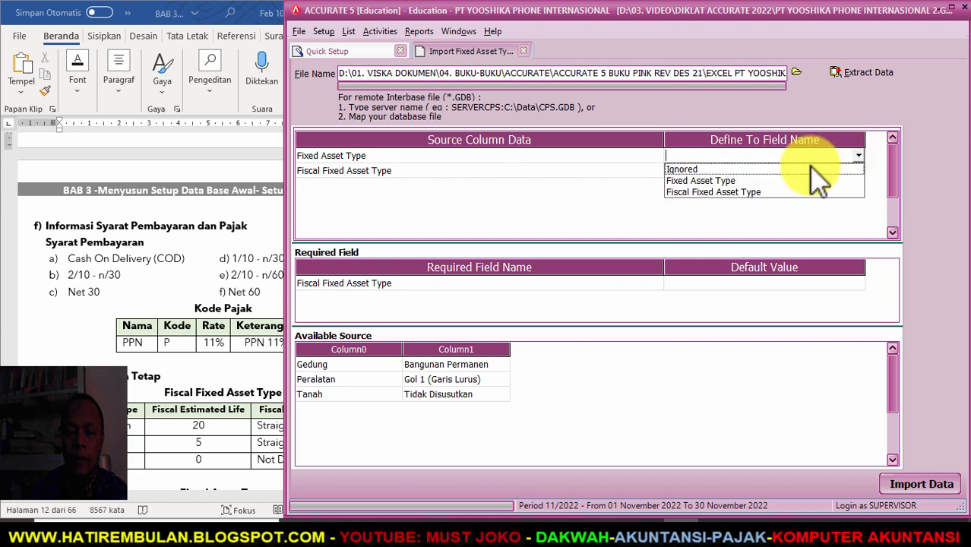
{"action": "left_click", "coordinate": [805, 181]}
{"action": "left_click", "coordinate": [836, 170]}
{"action": "left_click", "coordinate": [857, 170]}
{"action": "left_click", "coordinate": [771, 193]}
- Match Bangunan Permanen, Gol 1 (Garis Lurus) and Tidak Disusutkan to their fiscal types
{"action": "left_click_drag", "start_coordinate": [214, 14], "coordinate": [398, 42]}
{"action": "left_click", "coordinate": [456, 73]}
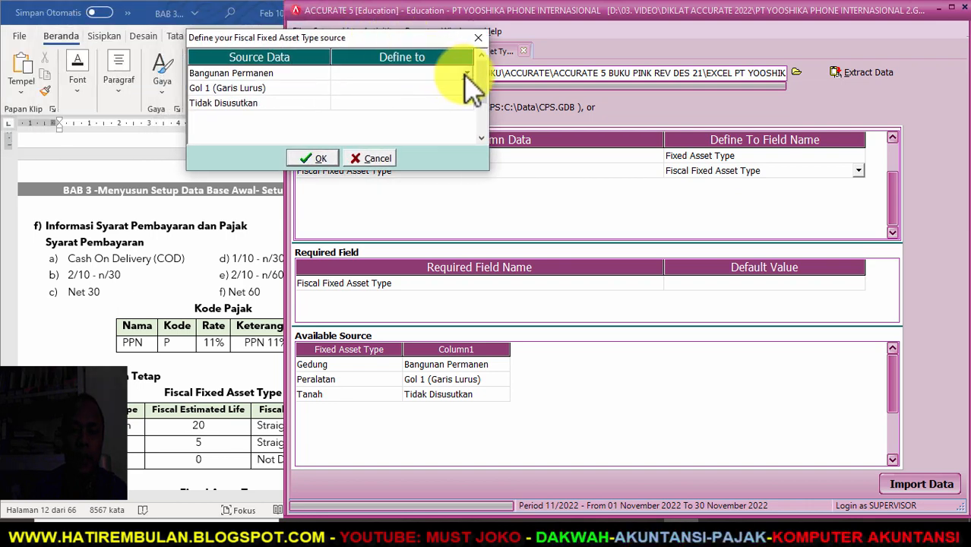
{"action": "left_click", "coordinate": [467, 73]}
{"action": "left_click", "coordinate": [460, 89]}
{"action": "left_click", "coordinate": [467, 88]}
{"action": "left_click", "coordinate": [418, 113]}
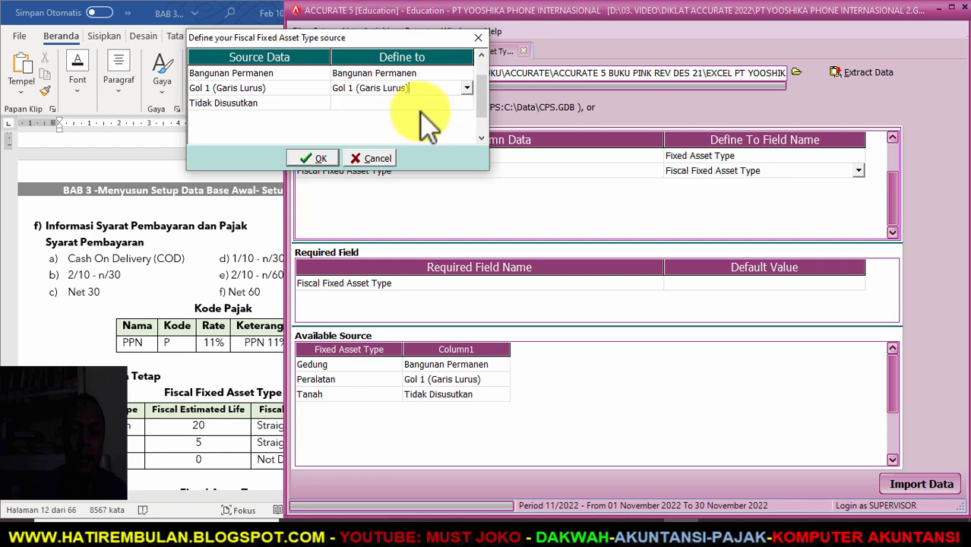
{"action": "left_click", "coordinate": [436, 102]}
{"action": "left_click", "coordinate": [467, 103]}
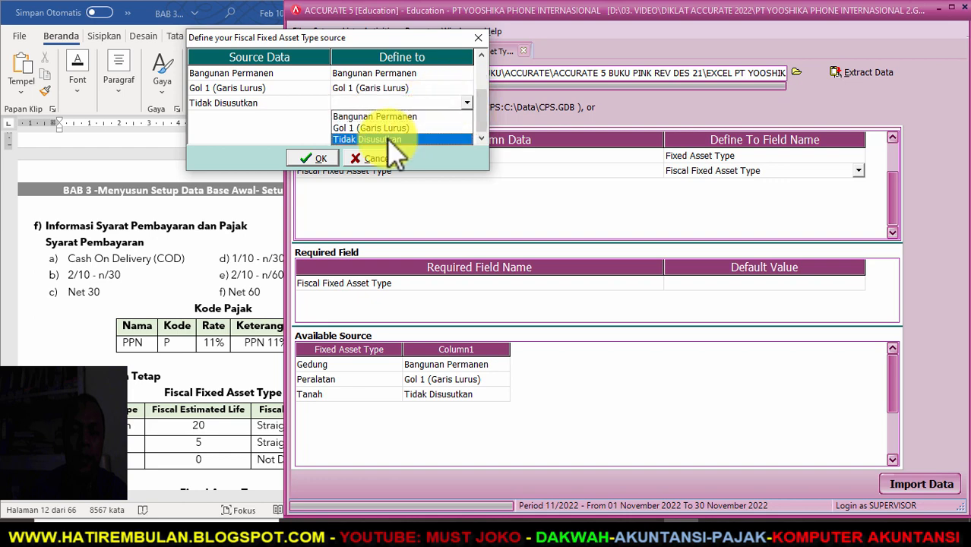
{"action": "left_click", "coordinate": [395, 141]}
{"action": "left_click", "coordinate": [313, 158]}
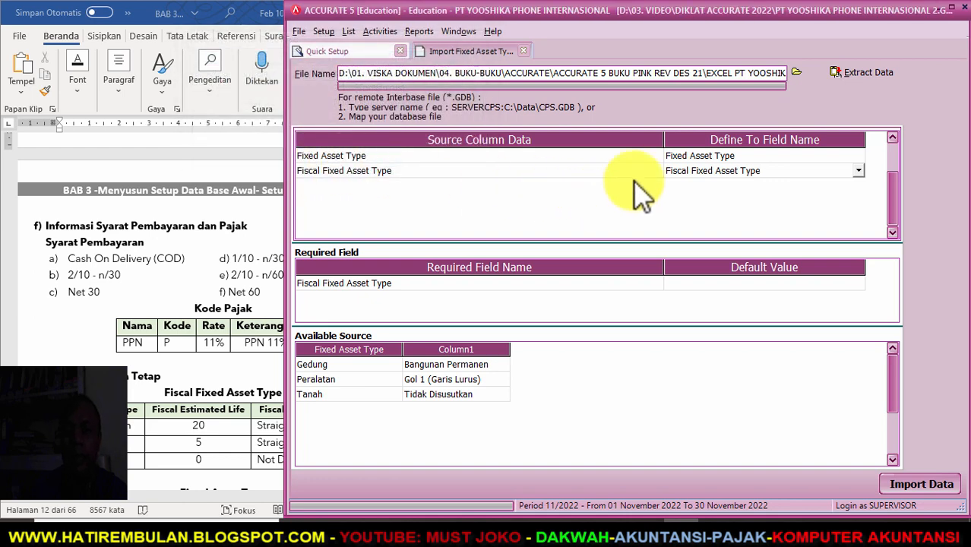
{"action": "left_click", "coordinate": [624, 155]}
- Import the fixed asset types and advance to the Fixed Assets List step
{"action": "left_click", "coordinate": [916, 486]}
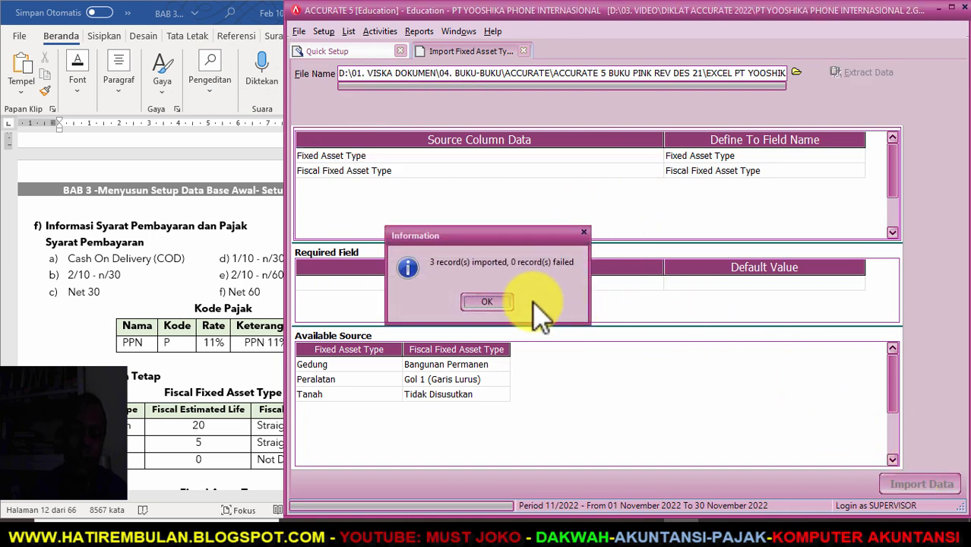
{"action": "left_click", "coordinate": [485, 303]}
{"action": "left_click", "coordinate": [620, 483]}
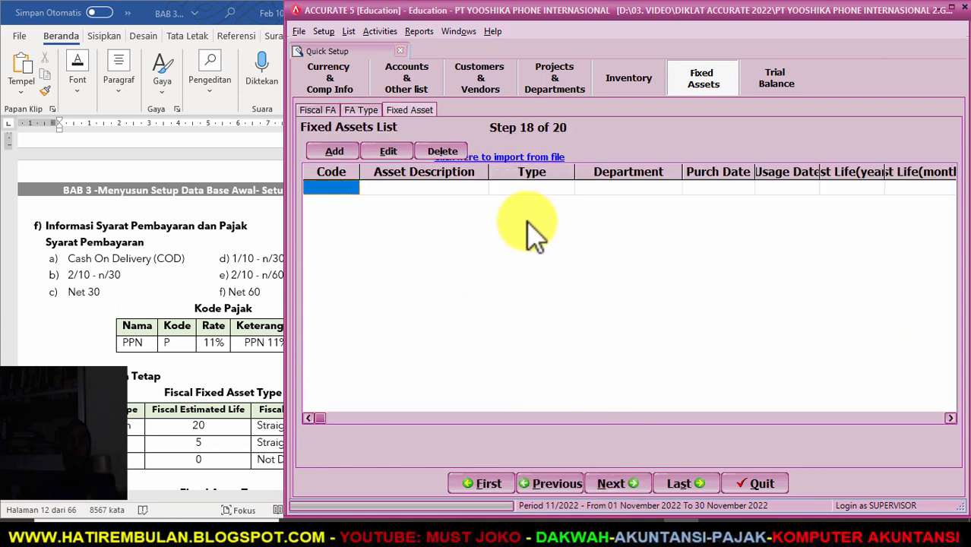
- Choose the DAFTAR AKTIVA TETAP Excel file as the fixed asset source and extract its data
{"action": "left_click", "coordinate": [521, 161]}
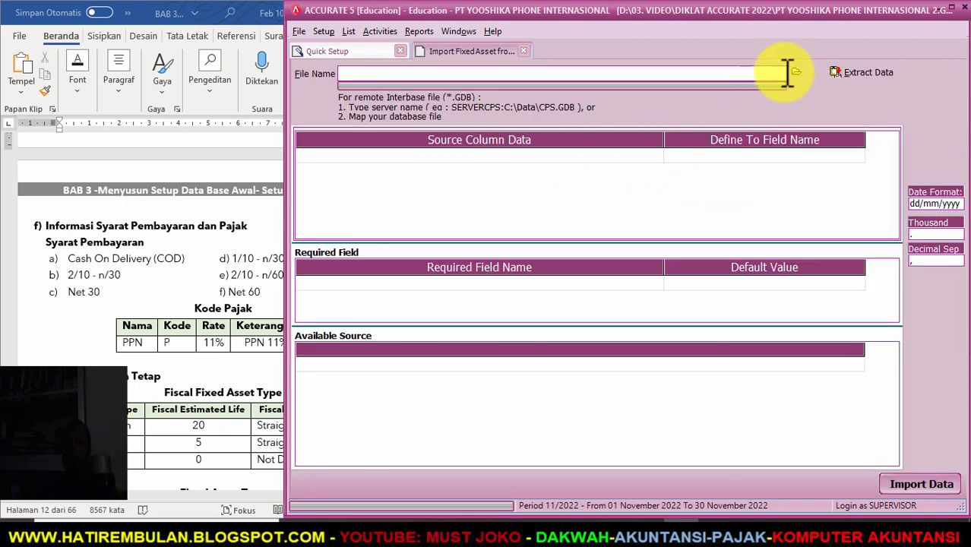
{"action": "left_click", "coordinate": [796, 72]}
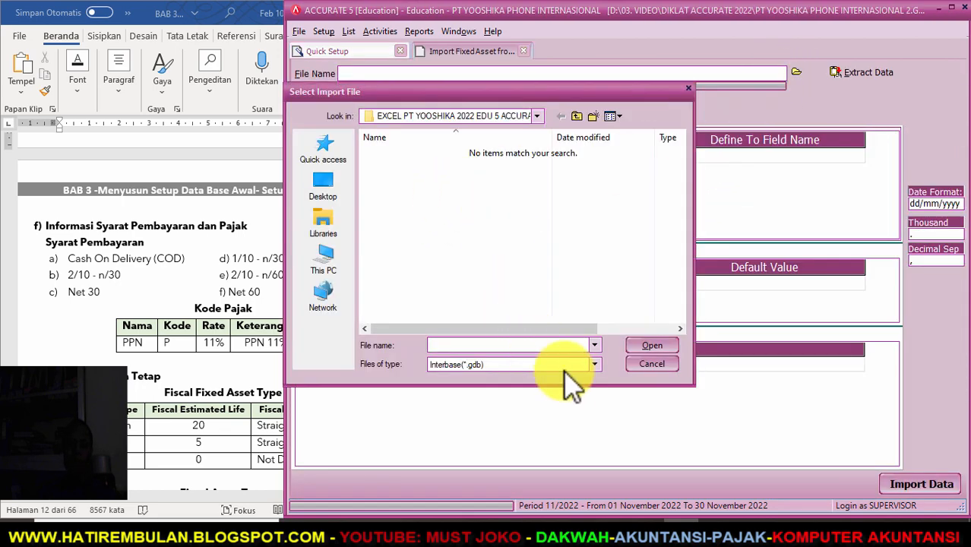
{"action": "left_click", "coordinate": [595, 366]}
{"action": "left_click", "coordinate": [503, 387]}
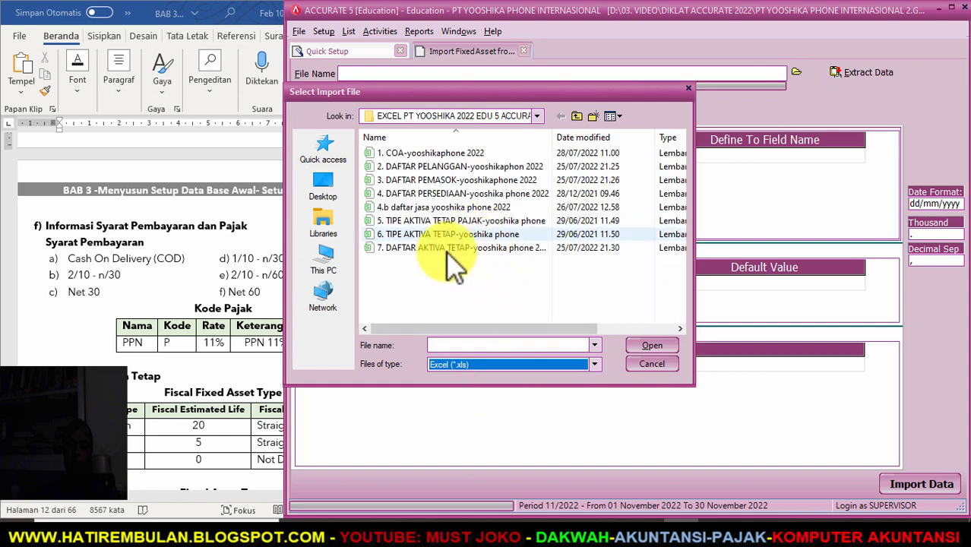
{"action": "left_click", "coordinate": [447, 247]}
{"action": "left_click", "coordinate": [661, 347]}
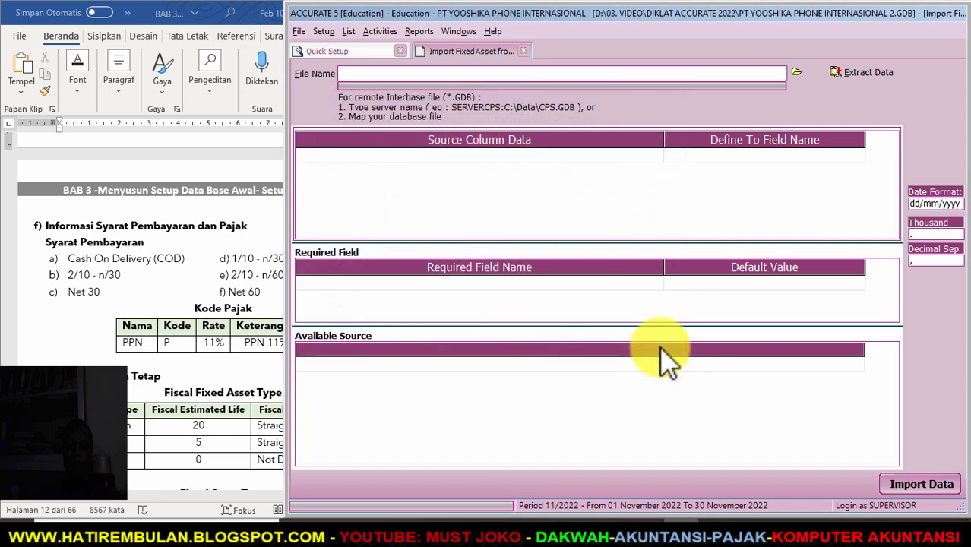
{"action": "left_click", "coordinate": [864, 72]}
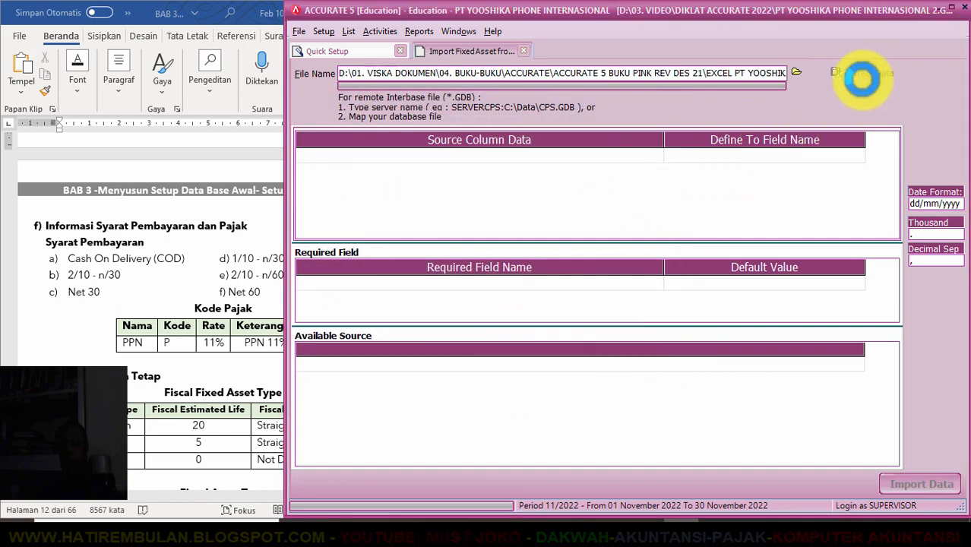
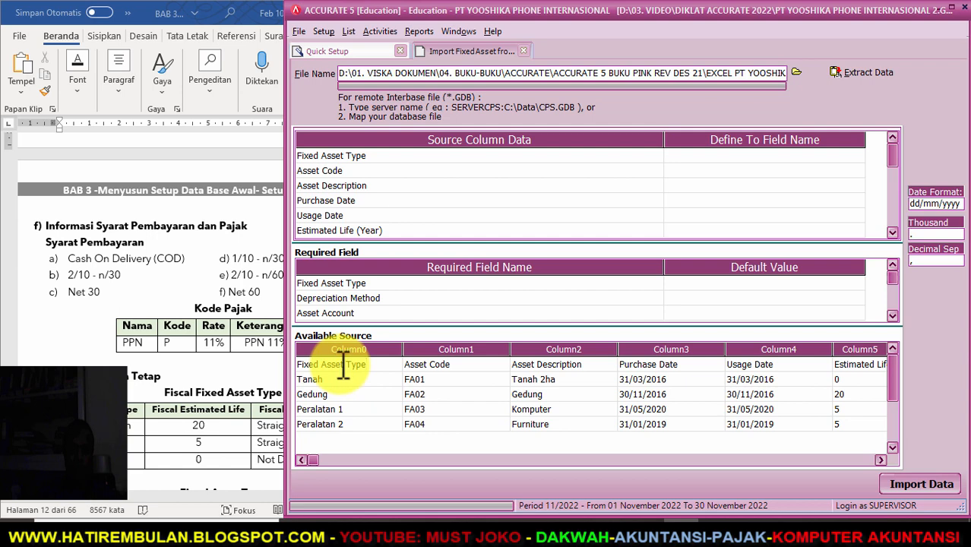
- Delete the column-title header row from the fixed asset import data
{"action": "right_click", "coordinate": [342, 366]}
{"action": "left_click", "coordinate": [391, 390]}
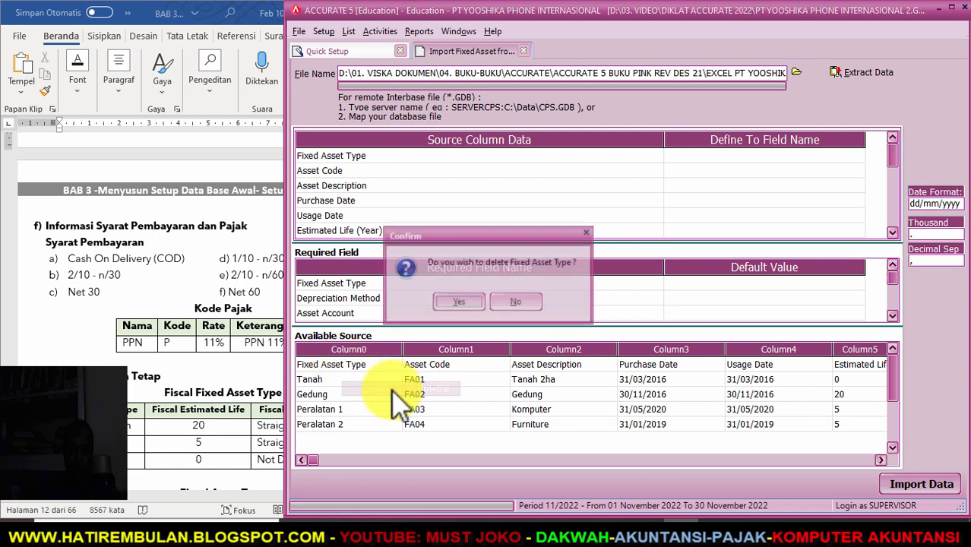
{"action": "left_click", "coordinate": [463, 303]}
- Map the first source column to the Fixed Asset Type field
{"action": "left_click_drag", "start_coordinate": [664, 139], "coordinate": [465, 141]}
{"action": "left_click", "coordinate": [651, 156]}
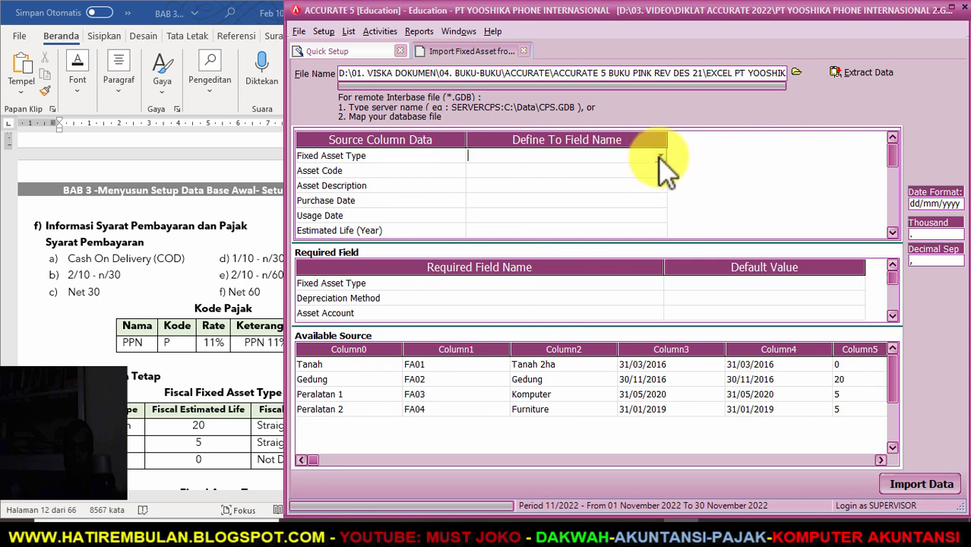
{"action": "left_click", "coordinate": [660, 156]}
{"action": "left_click", "coordinate": [534, 177]}
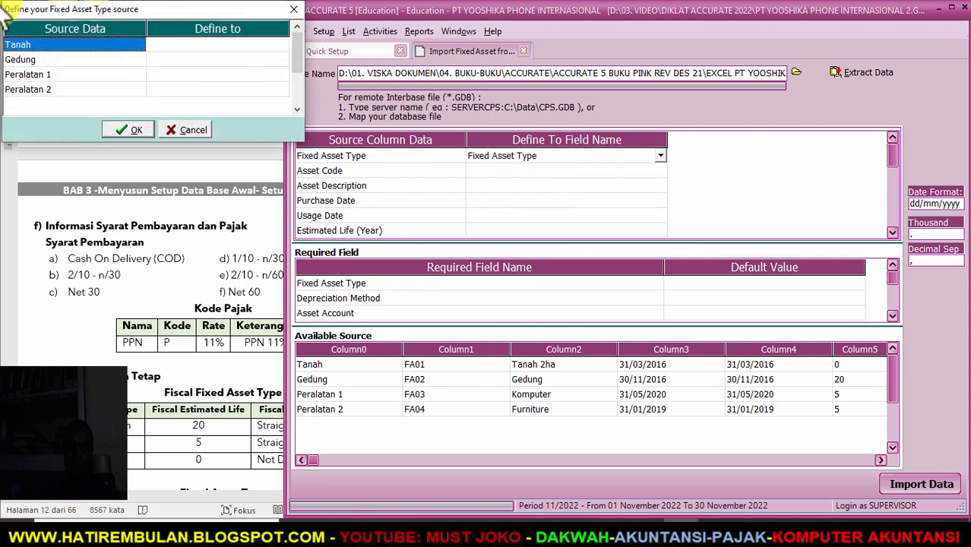
- Match Tanah, Gedung, Peralatan 1 and Peralatan 2 to the Tanah, Gedung and Peralatan asset types
{"action": "left_click", "coordinate": [213, 44]}
{"action": "left_click", "coordinate": [282, 44]}
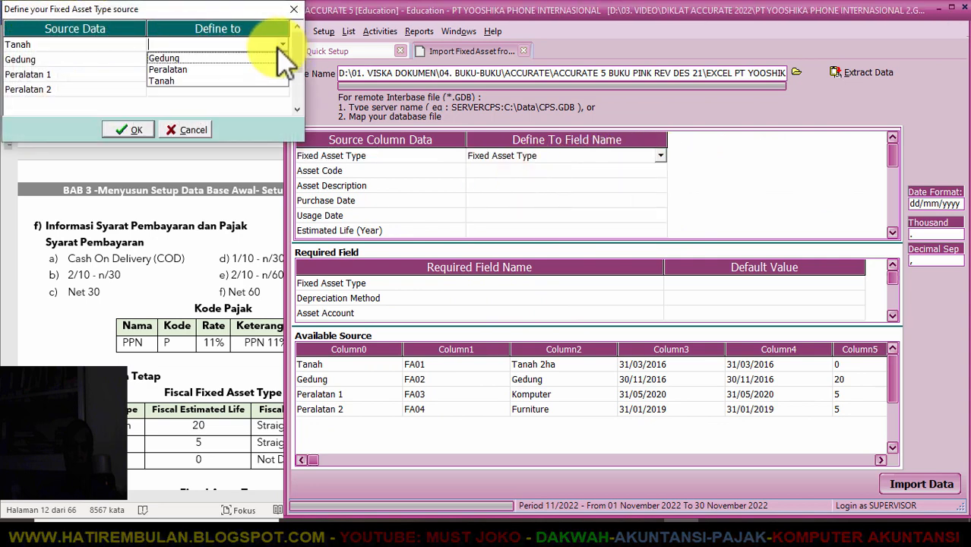
{"action": "left_click", "coordinate": [209, 81]}
{"action": "left_click", "coordinate": [281, 59]}
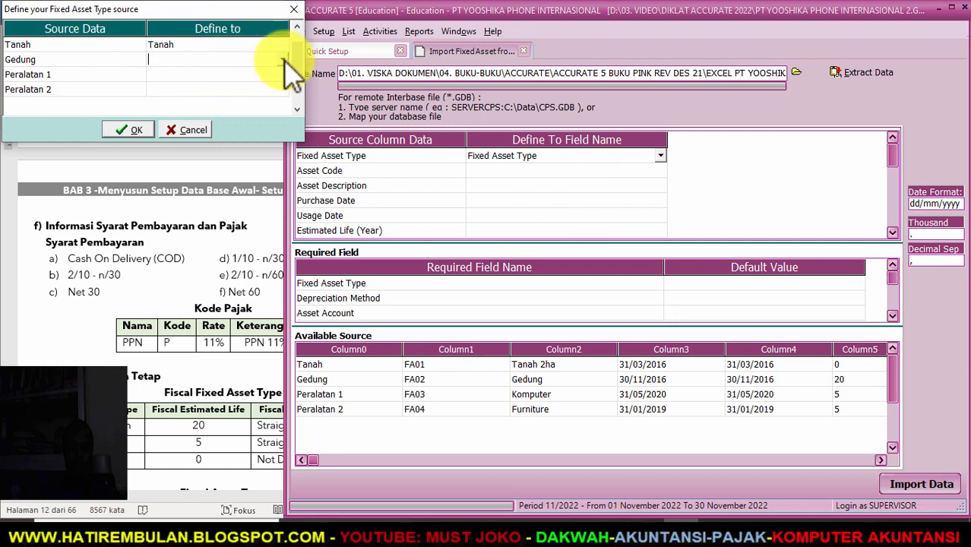
{"action": "left_click", "coordinate": [283, 59]}
{"action": "left_click", "coordinate": [190, 71]}
{"action": "left_click", "coordinate": [223, 74]}
{"action": "left_click", "coordinate": [276, 74]}
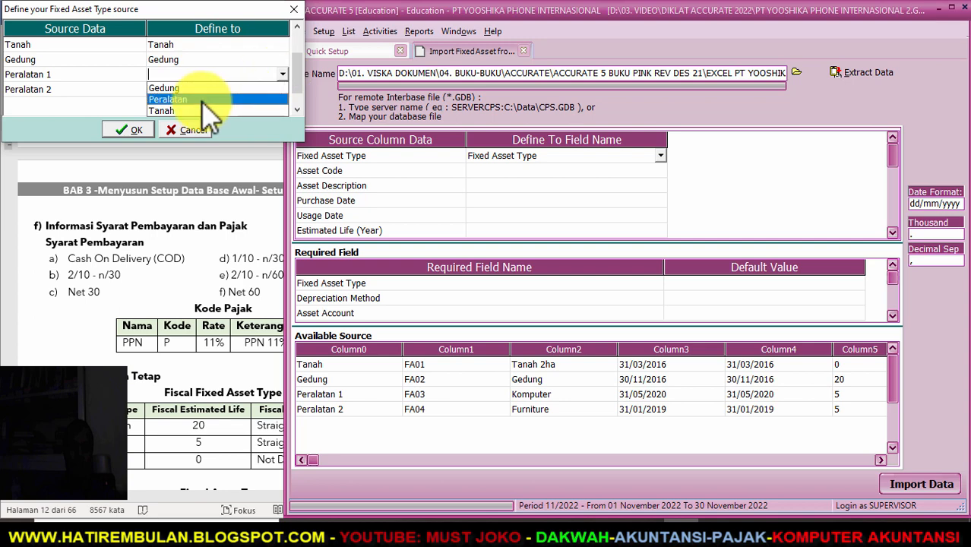
{"action": "left_click", "coordinate": [203, 99]}
{"action": "left_click", "coordinate": [283, 90]}
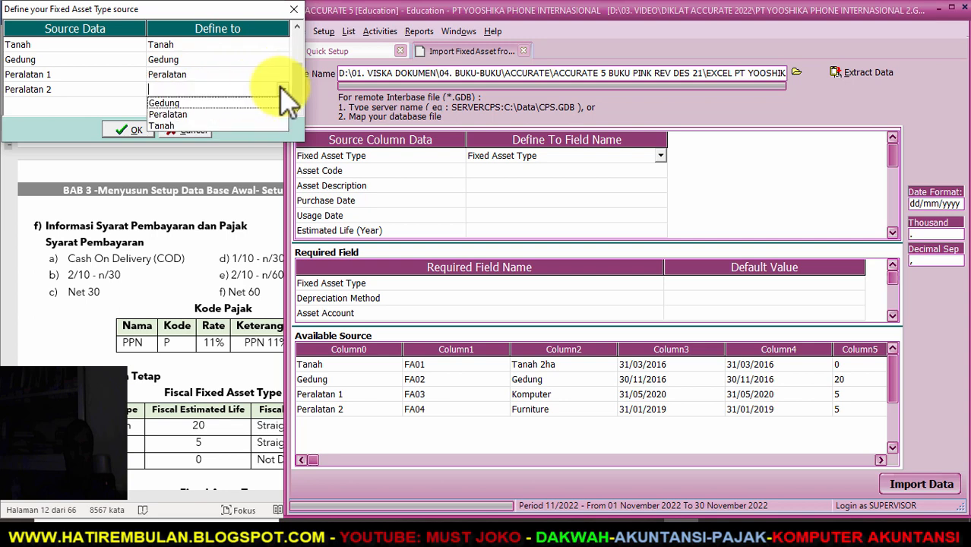
{"action": "left_click", "coordinate": [202, 114]}
{"action": "left_click", "coordinate": [129, 130]}
- Map the Asset Code column to its field and start mapping Asset Description
{"action": "left_click", "coordinate": [644, 172]}
{"action": "left_click", "coordinate": [654, 172]}
{"action": "left_click", "coordinate": [658, 170]}
{"action": "left_click", "coordinate": [589, 195]}
{"action": "left_click", "coordinate": [658, 186]}
{"action": "left_click", "coordinate": [659, 186]}
- Map Asset Description, Purchase Date, Usage Date and Estimated Life (Year) to their matching fields
{"action": "left_click", "coordinate": [559, 210]}
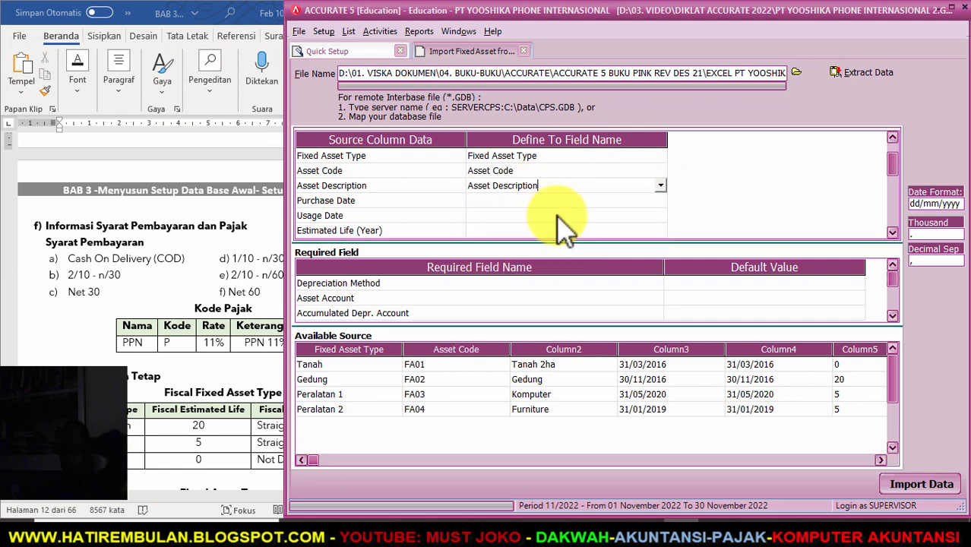
{"action": "left_click", "coordinate": [579, 201]}
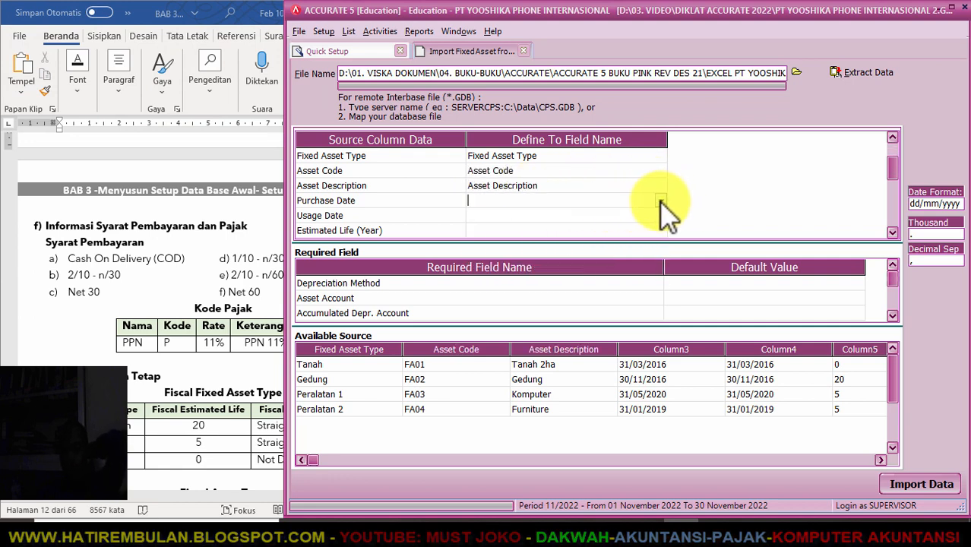
{"action": "left_click", "coordinate": [660, 202]}
{"action": "left_click", "coordinate": [575, 227]}
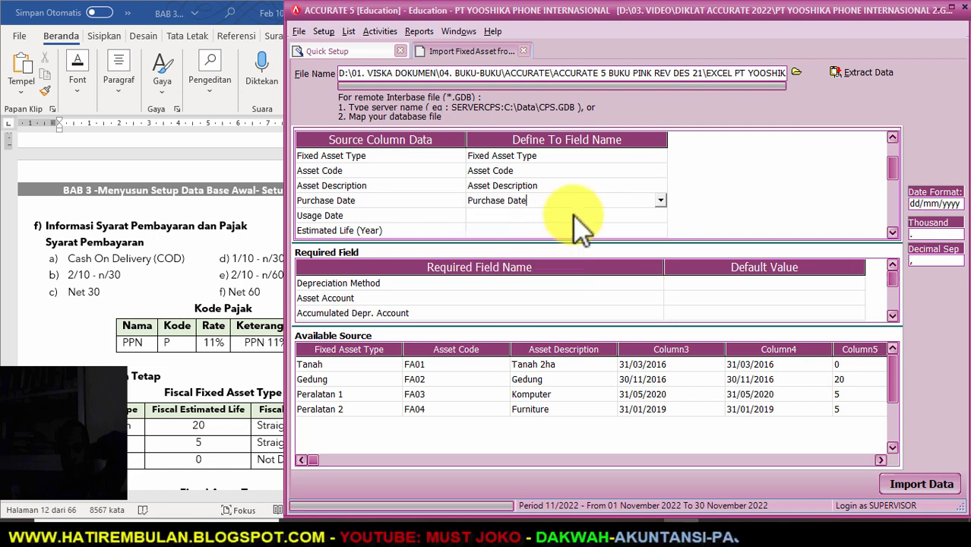
{"action": "left_click", "coordinate": [648, 217]}
{"action": "left_click", "coordinate": [660, 215]}
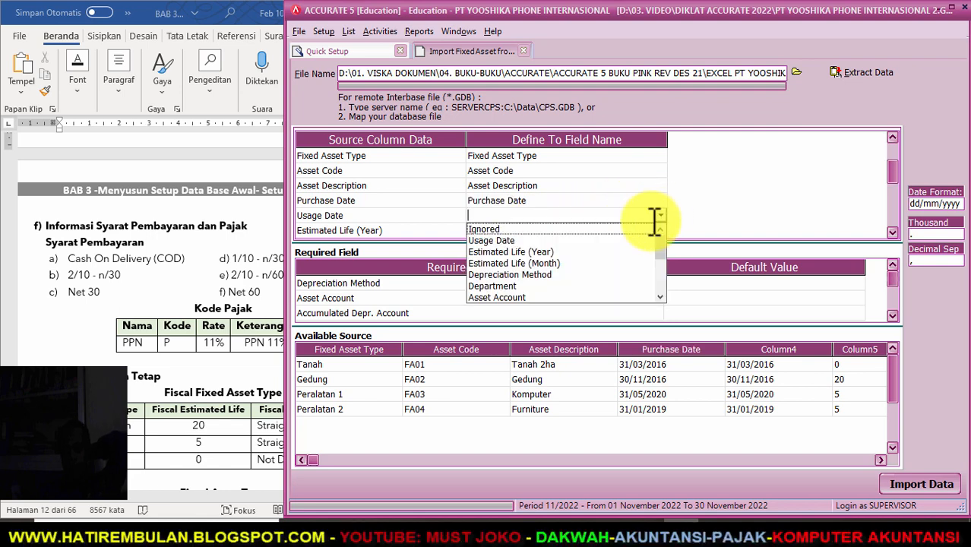
{"action": "left_click", "coordinate": [529, 237]}
{"action": "left_click", "coordinate": [643, 231]}
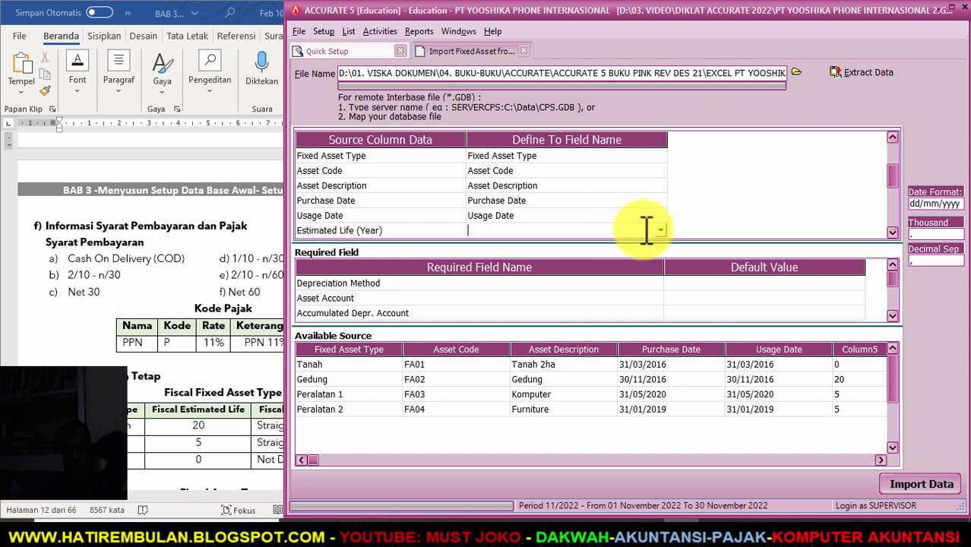
{"action": "left_click", "coordinate": [660, 230]}
{"action": "left_click", "coordinate": [588, 254]}
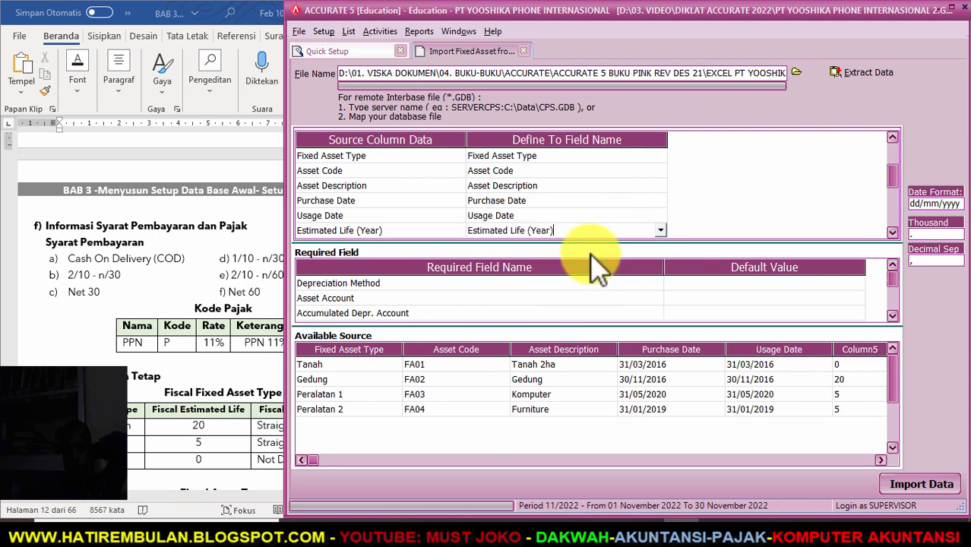
{"action": "left_click", "coordinate": [892, 232]}
{"action": "left_click", "coordinate": [892, 232]}
{"action": "left_click", "coordinate": [891, 232]}
{"action": "left_click", "coordinate": [892, 232]}
{"action": "left_click", "coordinate": [892, 231]}
- Map the Expenditure, Quantity and Depreciation Method columns to their matching fields
{"action": "left_click", "coordinate": [648, 175]}
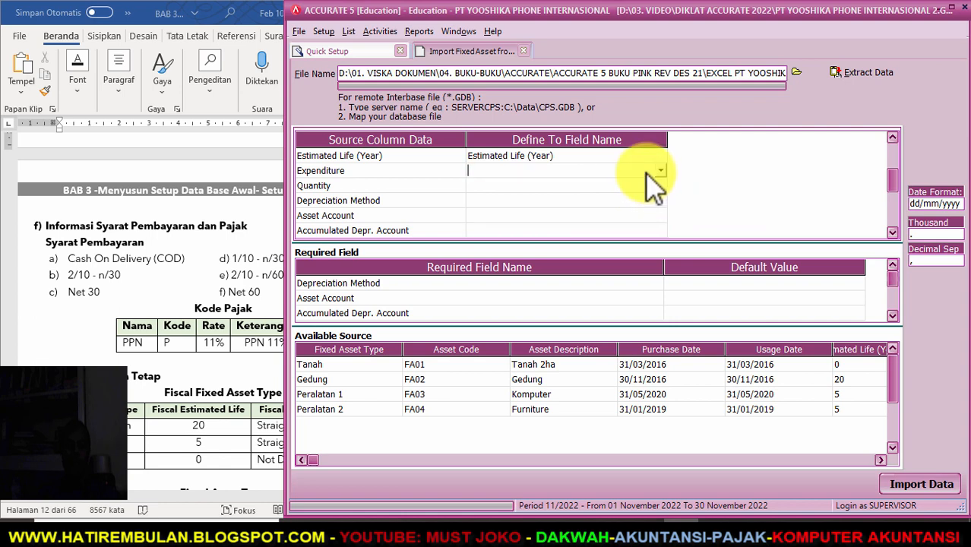
{"action": "left_click", "coordinate": [660, 171]}
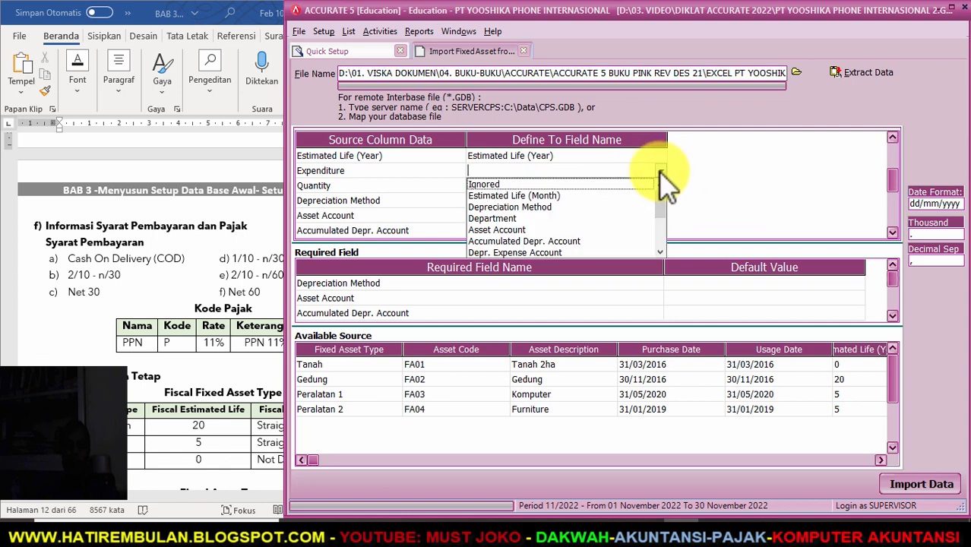
{"action": "scroll", "coordinate": [661, 256], "scroll_direction": "down", "scroll_amount": 4}
{"action": "left_click", "coordinate": [523, 218]}
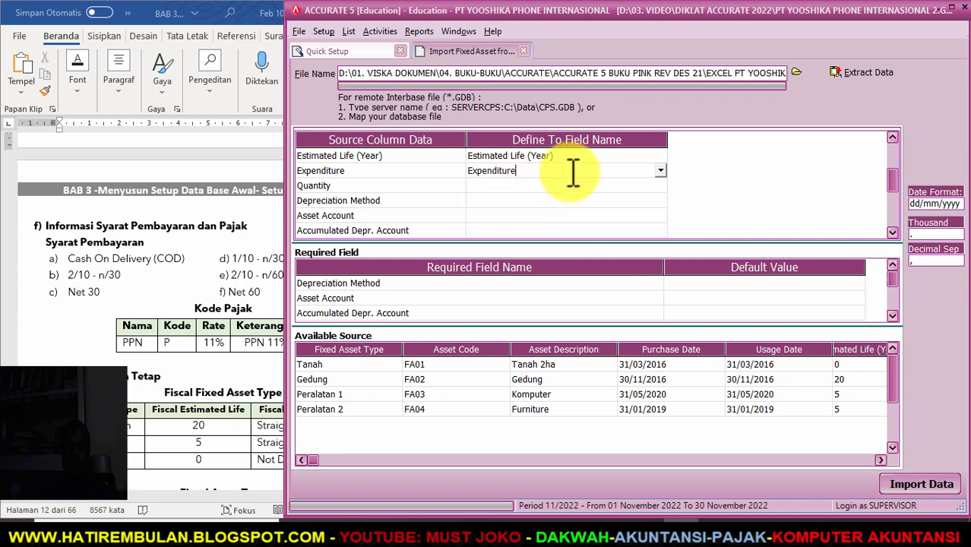
{"action": "key", "text": "Down"}
{"action": "left_click", "coordinate": [660, 186]}
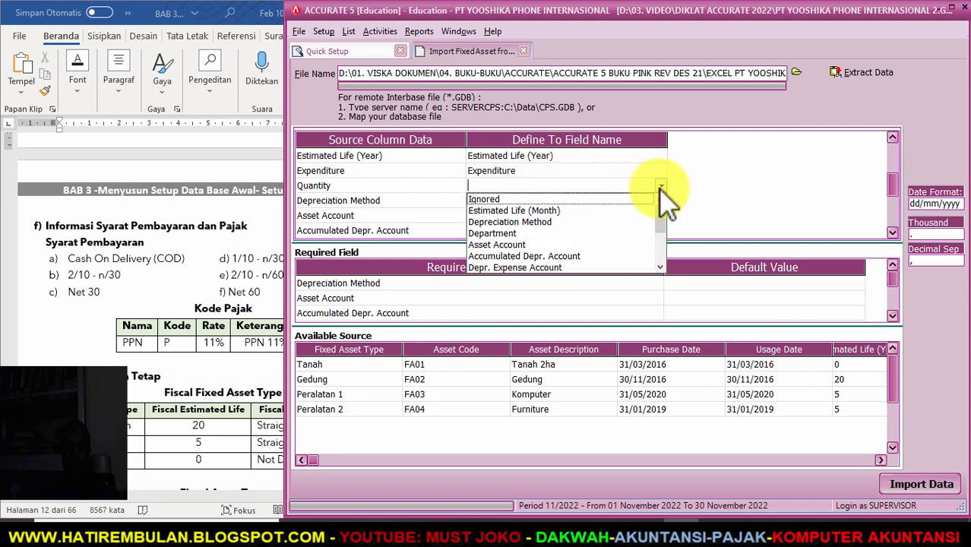
{"action": "scroll", "coordinate": [659, 266], "scroll_direction": "down", "scroll_amount": 3}
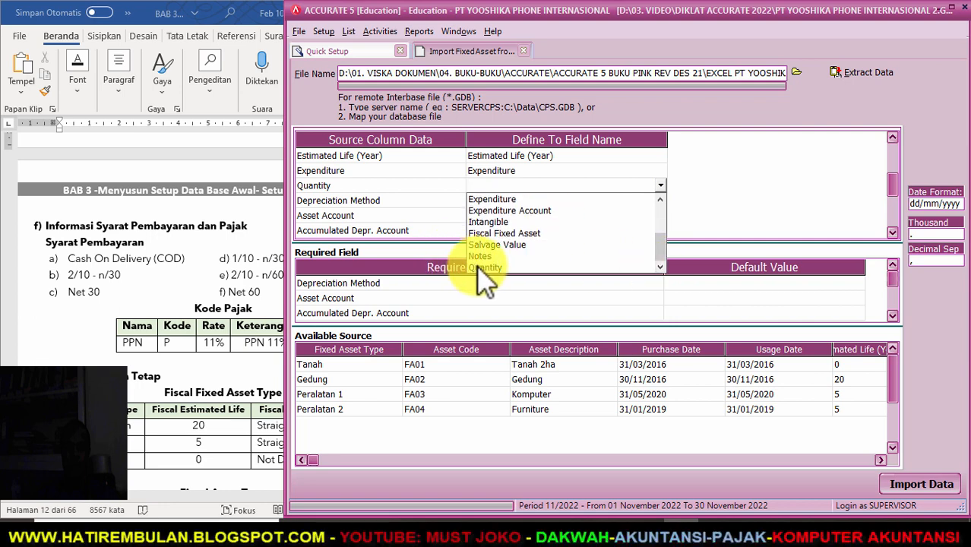
{"action": "left_click", "coordinate": [483, 268]}
{"action": "left_click", "coordinate": [559, 200]}
{"action": "left_click", "coordinate": [655, 201]}
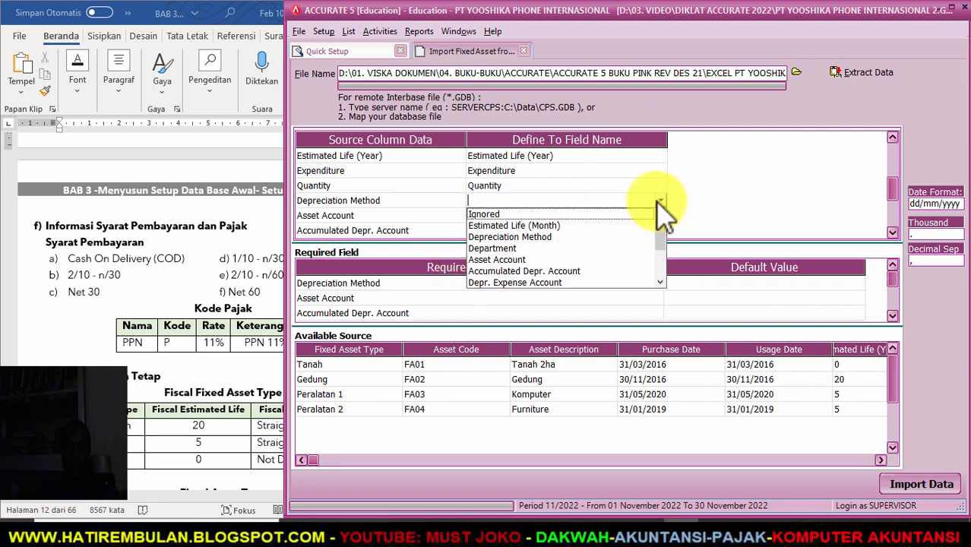
{"action": "left_click", "coordinate": [524, 237]}
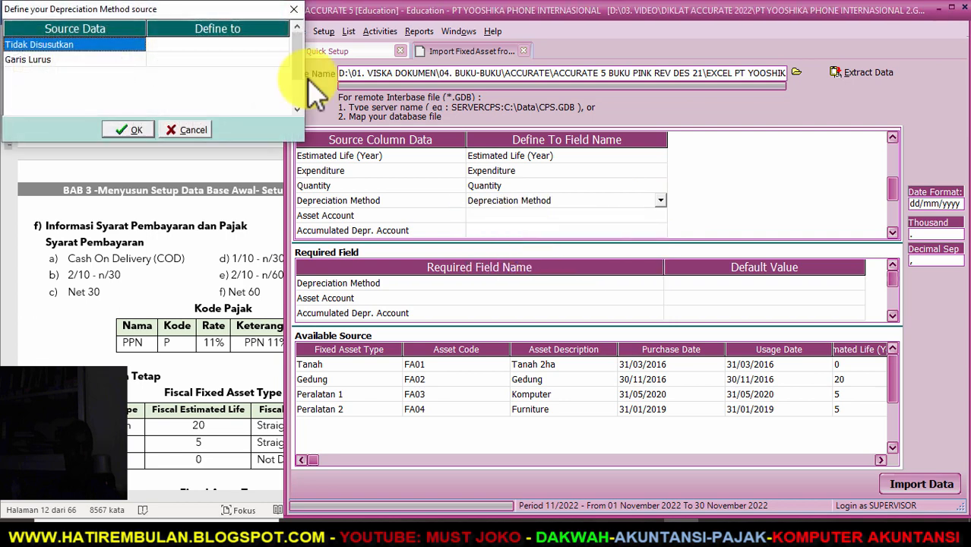
- Define Tidak Disusutkan as Non Depreciable and Garis Lurus as Straight Line Method
{"action": "left_click", "coordinate": [273, 44]}
{"action": "left_click", "coordinate": [282, 45]}
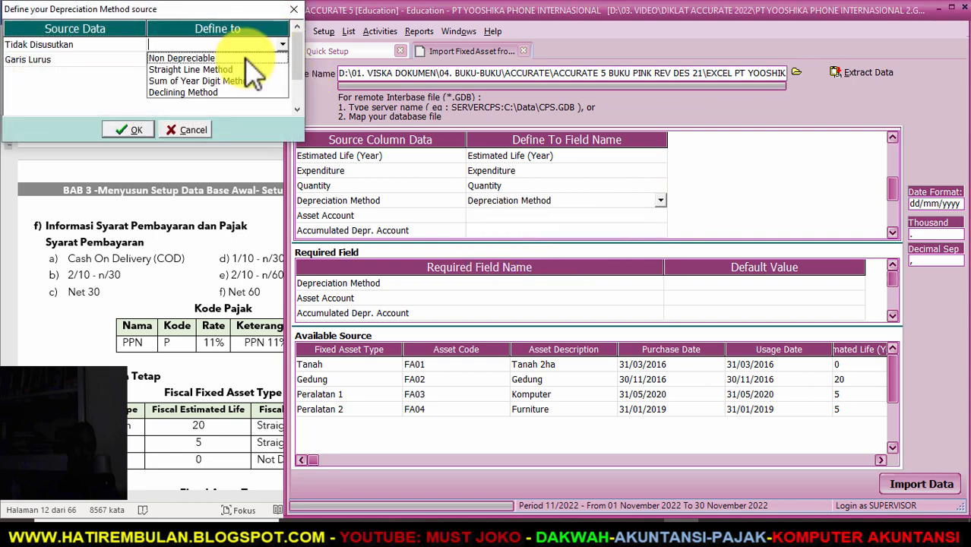
{"action": "left_click", "coordinate": [266, 60]}
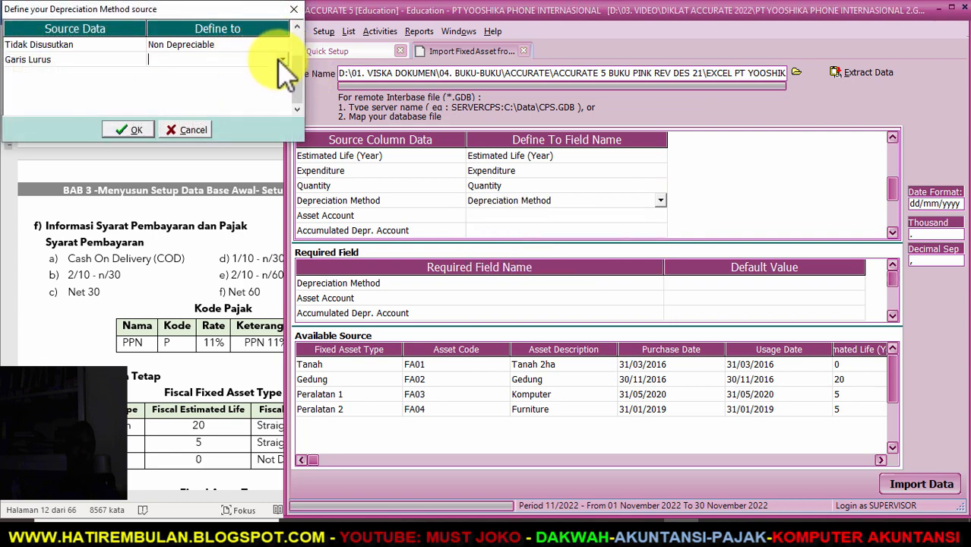
{"action": "left_click", "coordinate": [283, 60]}
{"action": "left_click", "coordinate": [232, 84]}
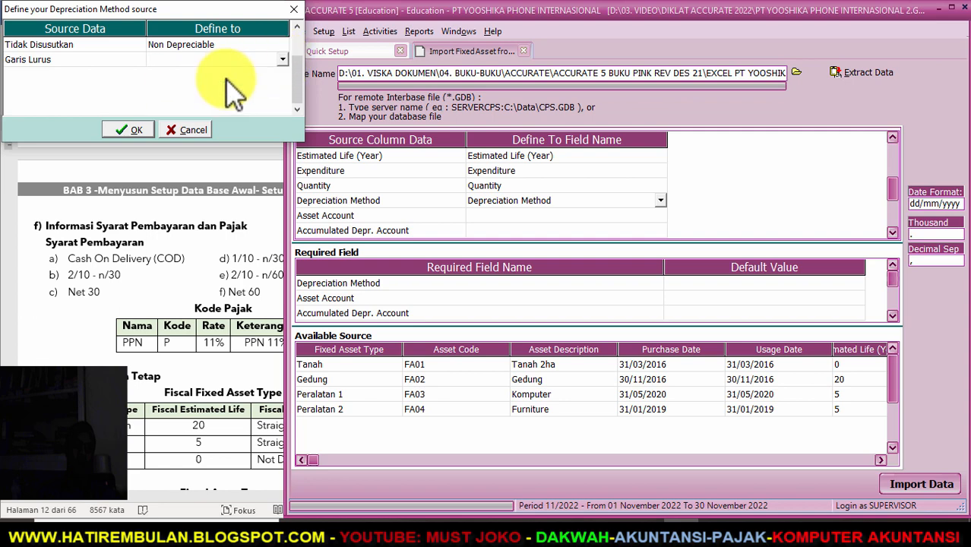
{"action": "left_click", "coordinate": [122, 134]}
- Map the next source column to the Asset Account field
{"action": "left_click", "coordinate": [565, 215]}
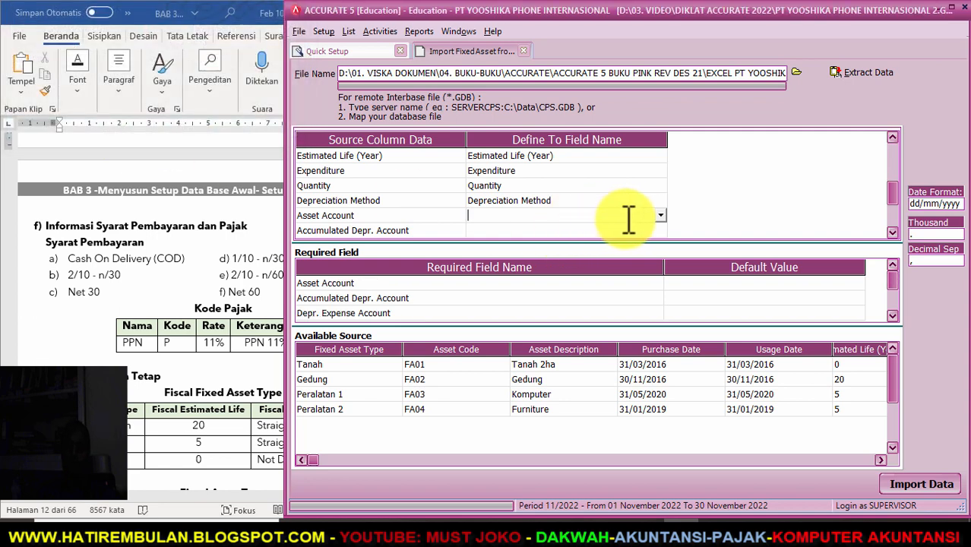
{"action": "left_click", "coordinate": [657, 215]}
{"action": "left_click", "coordinate": [659, 216]}
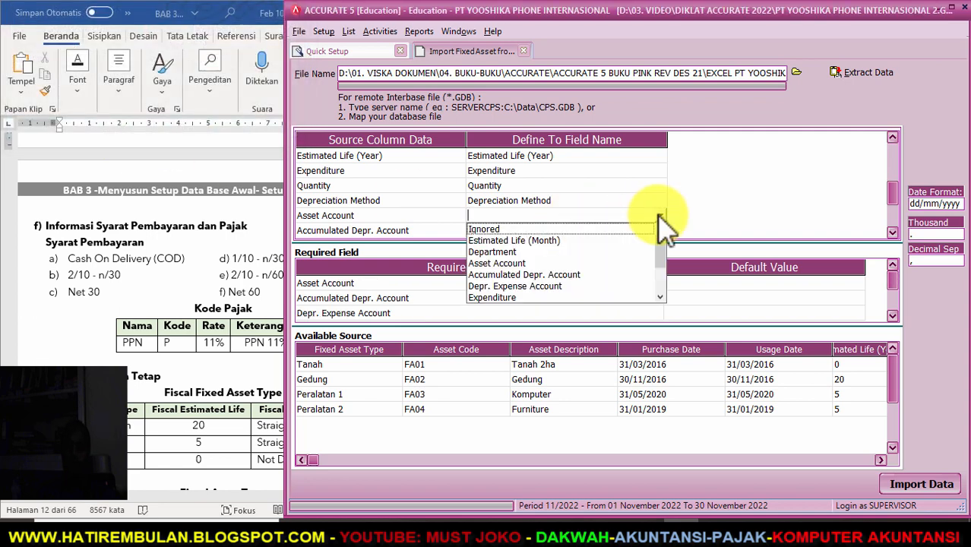
{"action": "left_click", "coordinate": [535, 263]}
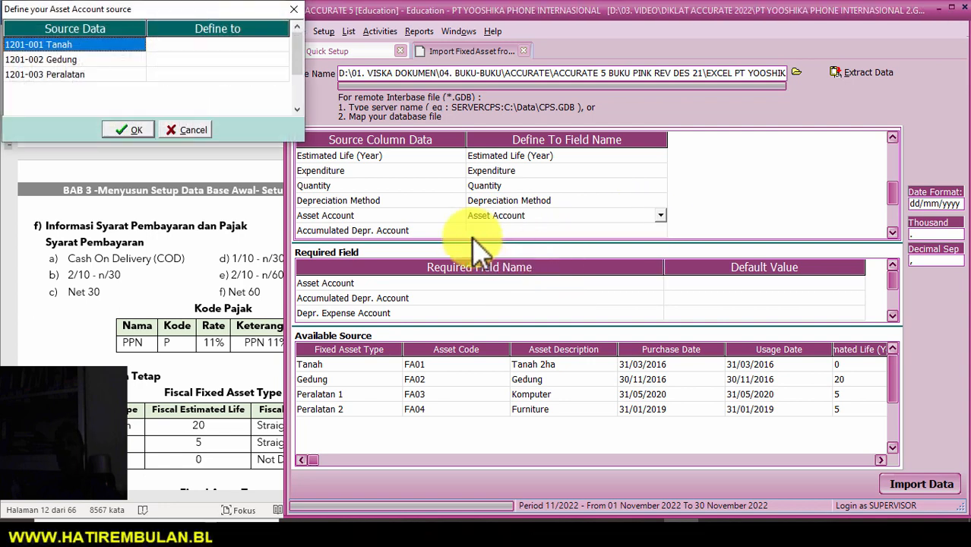
- Link Tanah, Gedung and Peralatan to accounts 1201-001, 1201-002 and 1201-003
{"action": "left_click", "coordinate": [282, 46]}
{"action": "left_click", "coordinate": [281, 45]}
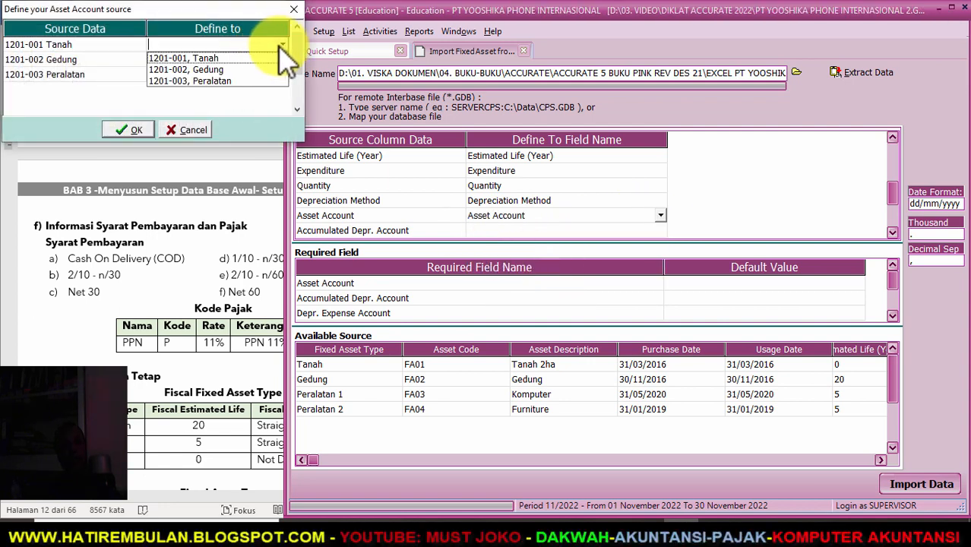
{"action": "left_click", "coordinate": [251, 59]}
{"action": "left_click", "coordinate": [281, 60]}
{"action": "left_click", "coordinate": [282, 60]}
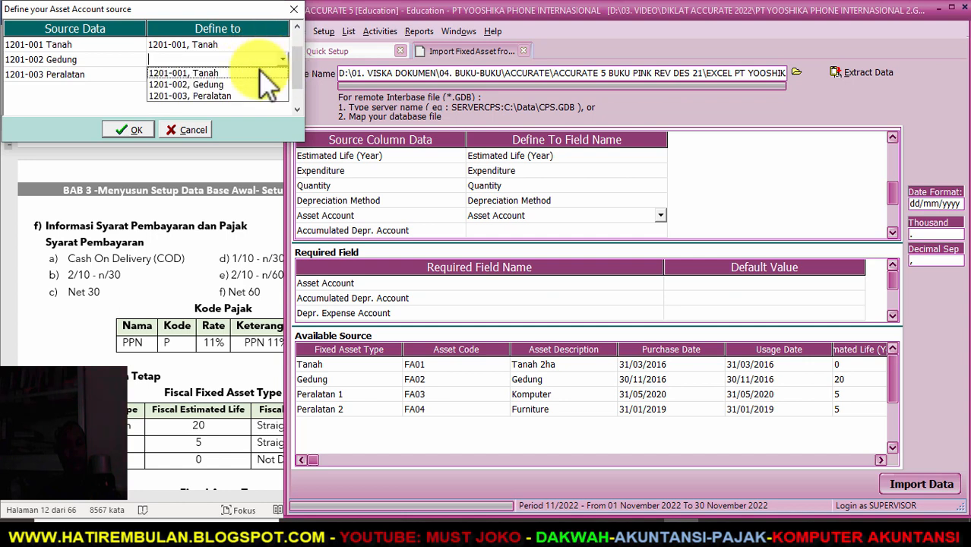
{"action": "left_click", "coordinate": [242, 86]}
{"action": "left_click", "coordinate": [284, 74]}
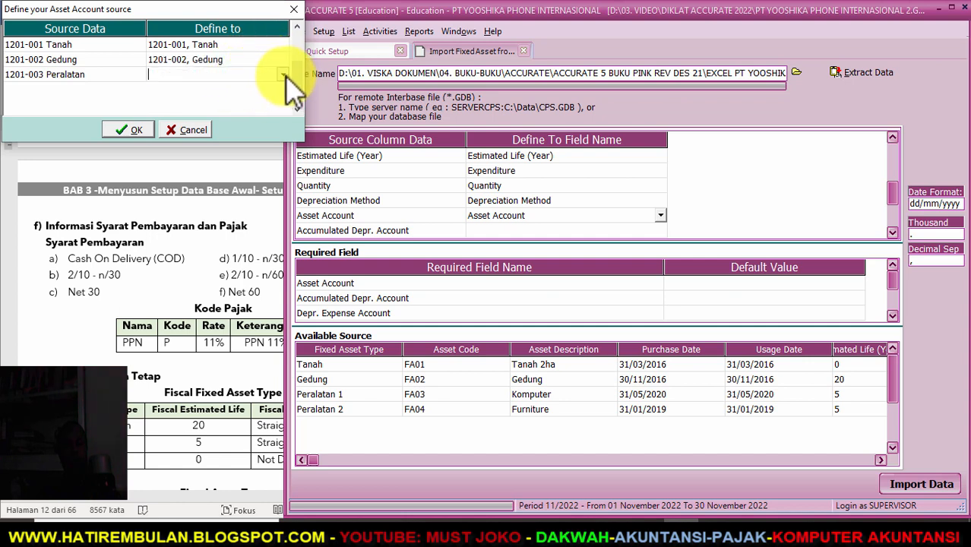
{"action": "left_click", "coordinate": [282, 74]}
{"action": "left_click", "coordinate": [213, 111]}
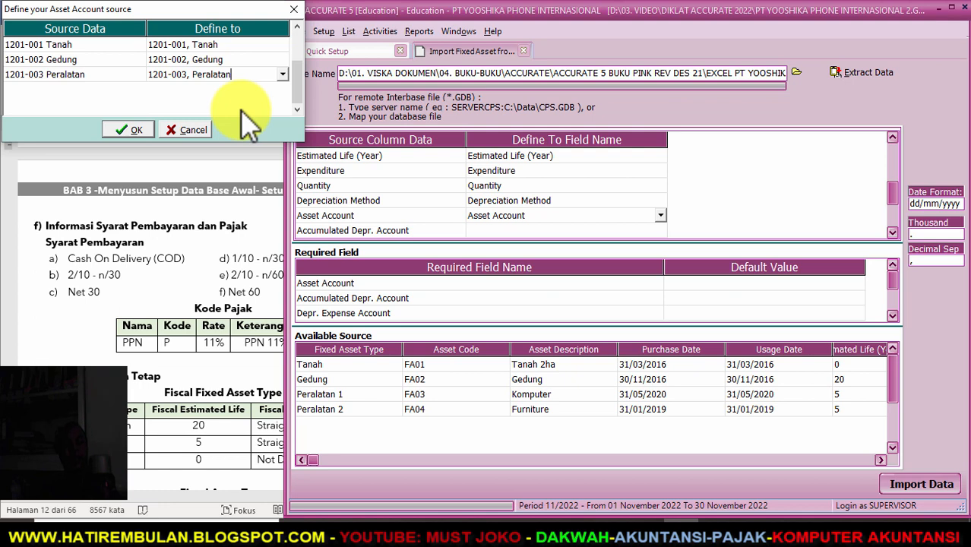
{"action": "left_click", "coordinate": [121, 130]}
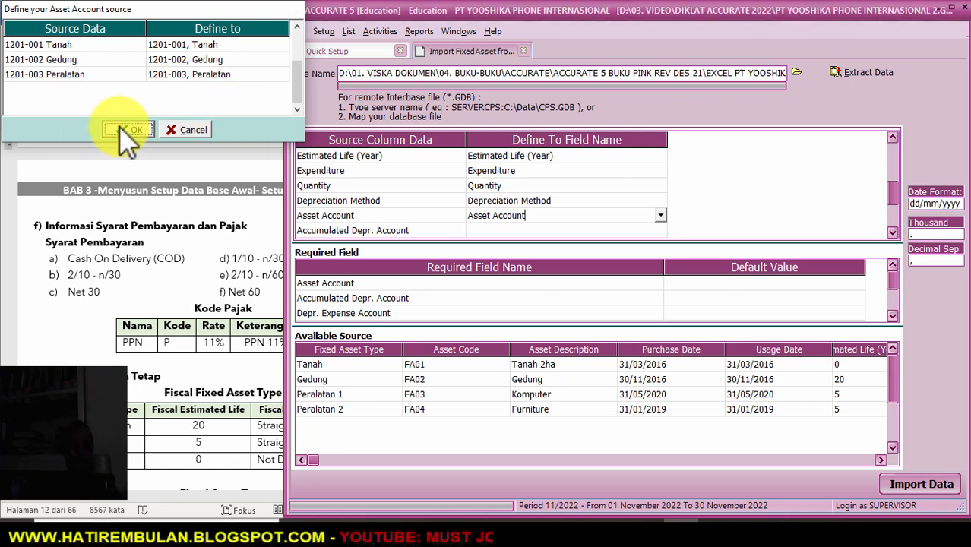
{"action": "left_click", "coordinate": [655, 230]}
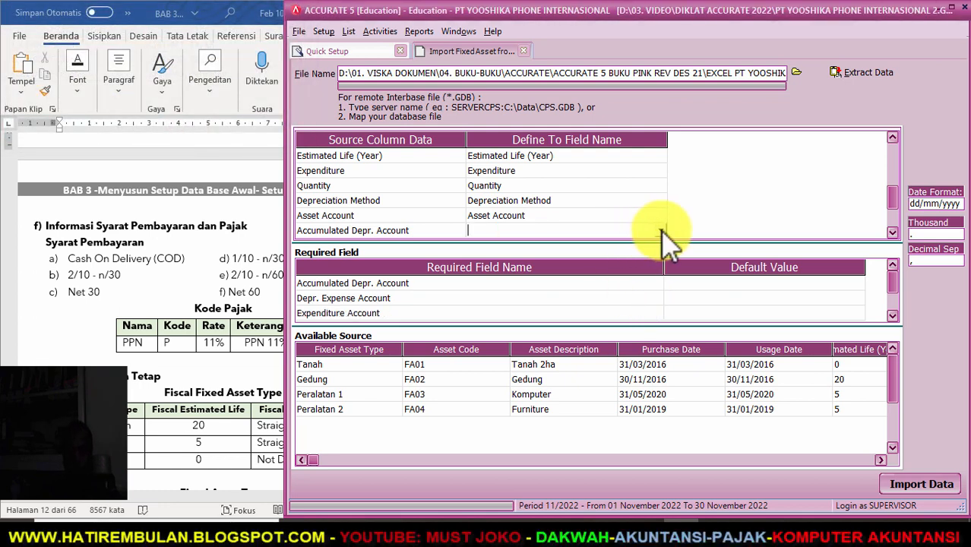
- Map Accumulated Depr. Account, linking its sources to accounts 1202-001 and 1202-002
{"action": "left_click", "coordinate": [661, 230]}
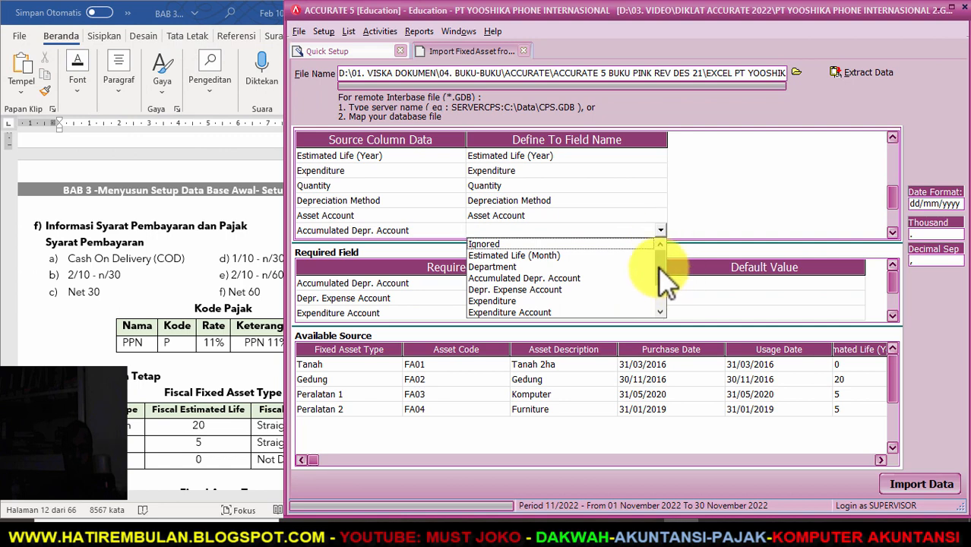
{"action": "left_click", "coordinate": [531, 278]}
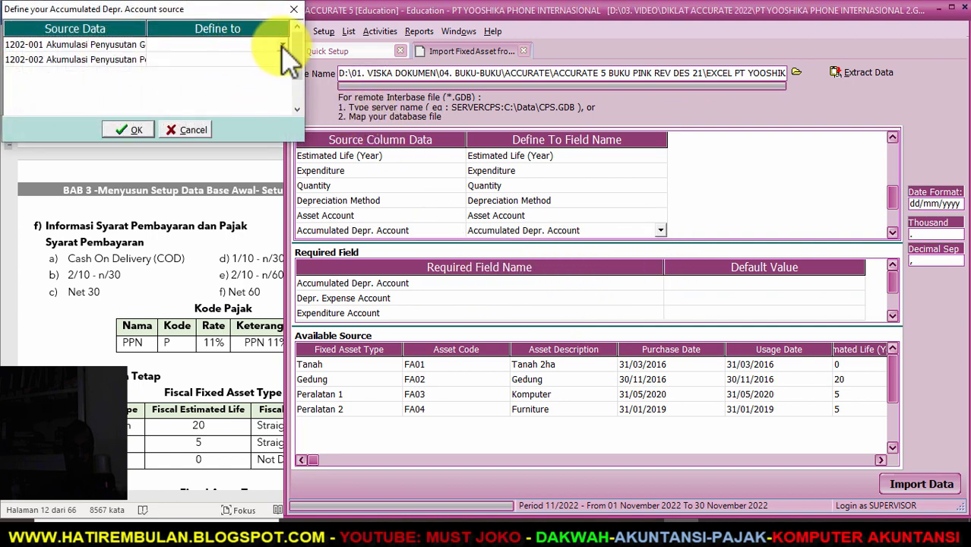
{"action": "left_click", "coordinate": [266, 58]}
{"action": "left_click", "coordinate": [279, 61]}
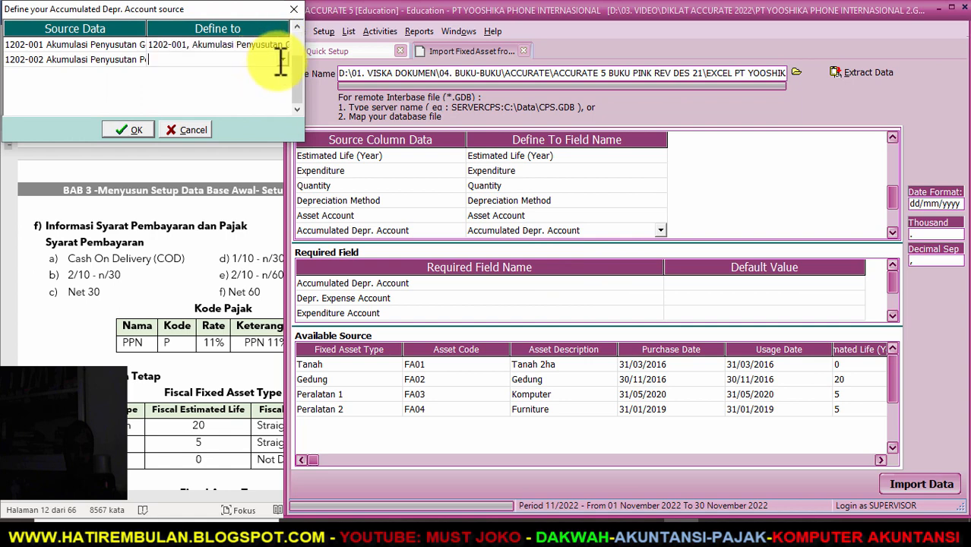
{"action": "left_click", "coordinate": [281, 85]}
{"action": "left_click", "coordinate": [131, 130]}
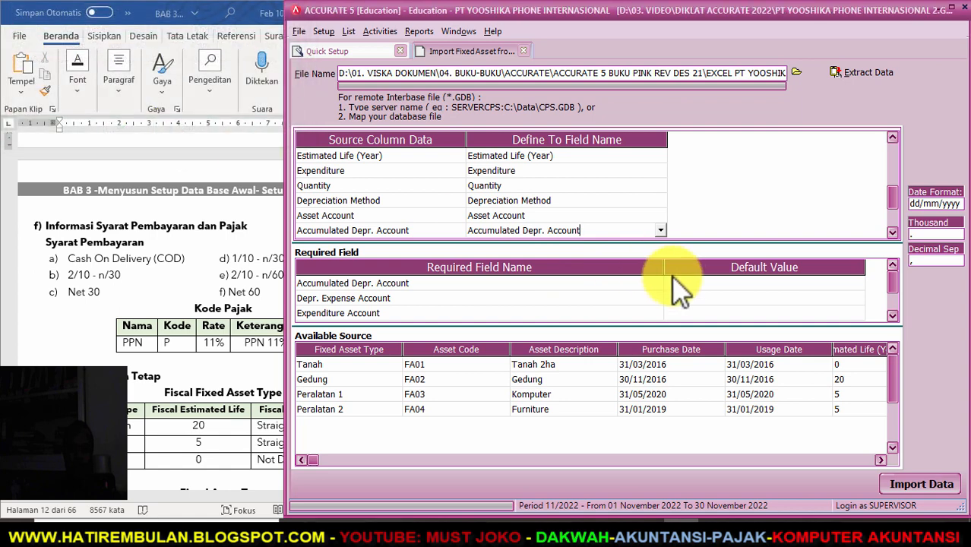
- Map Depr. Expense Account, linking its sources to accounts 6100-001 and 6100-002
{"action": "left_click", "coordinate": [892, 232]}
{"action": "left_click", "coordinate": [892, 232]}
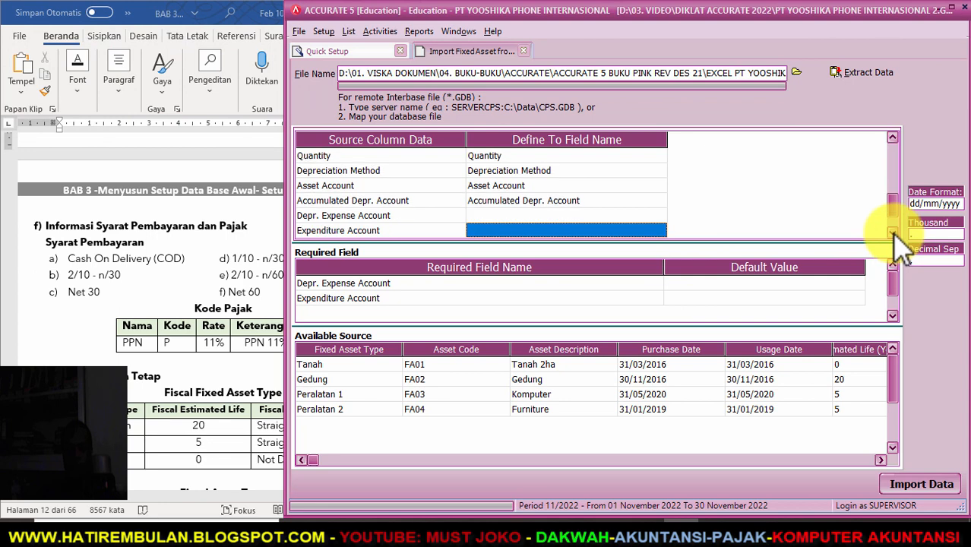
{"action": "left_click", "coordinate": [661, 217]}
{"action": "left_click", "coordinate": [660, 217]}
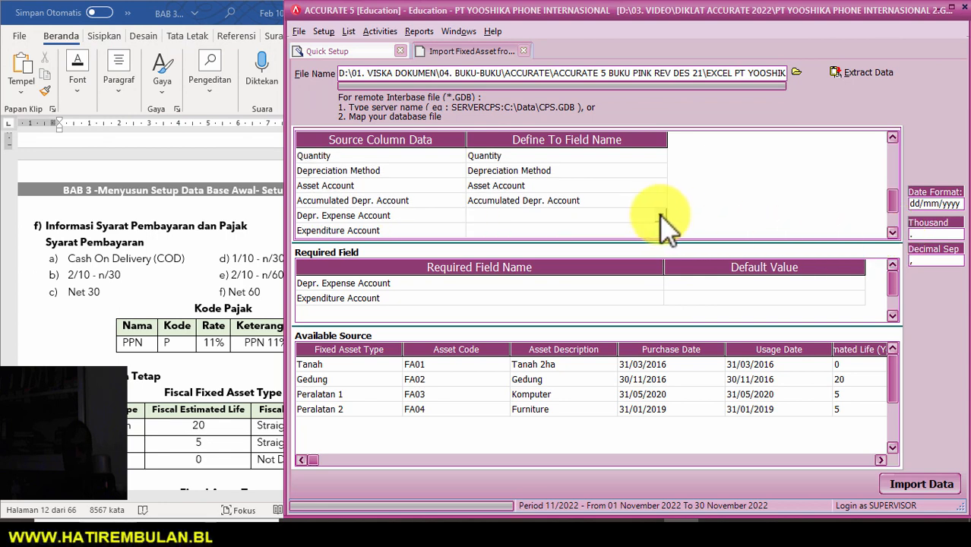
{"action": "left_click", "coordinate": [660, 215]}
{"action": "left_click", "coordinate": [541, 264]}
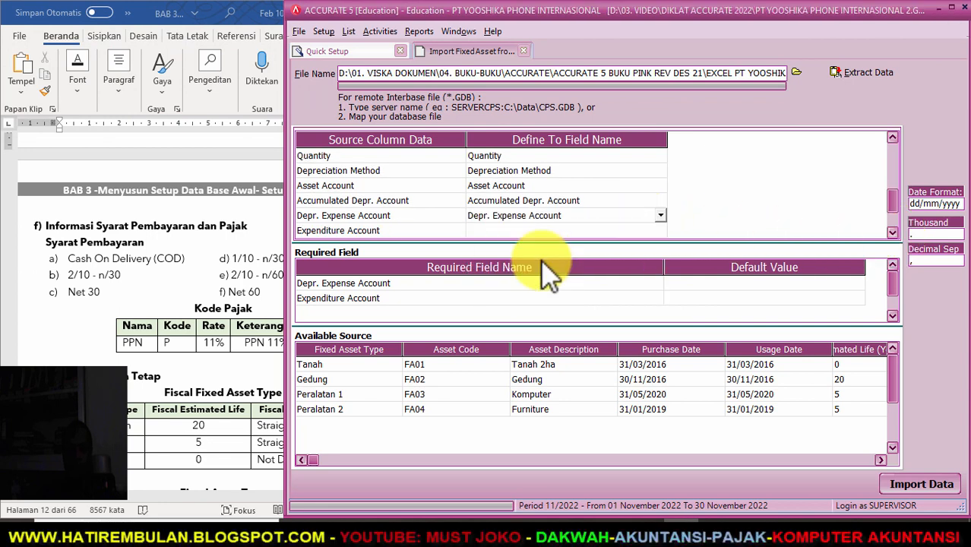
{"action": "left_click", "coordinate": [282, 50]}
{"action": "left_click", "coordinate": [278, 44]}
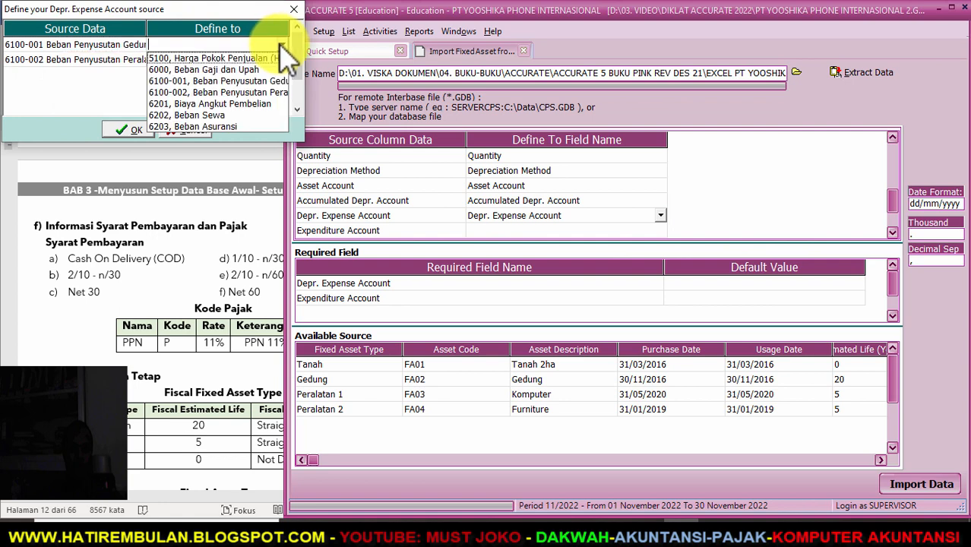
{"action": "left_click", "coordinate": [271, 79]}
{"action": "left_click", "coordinate": [289, 58]}
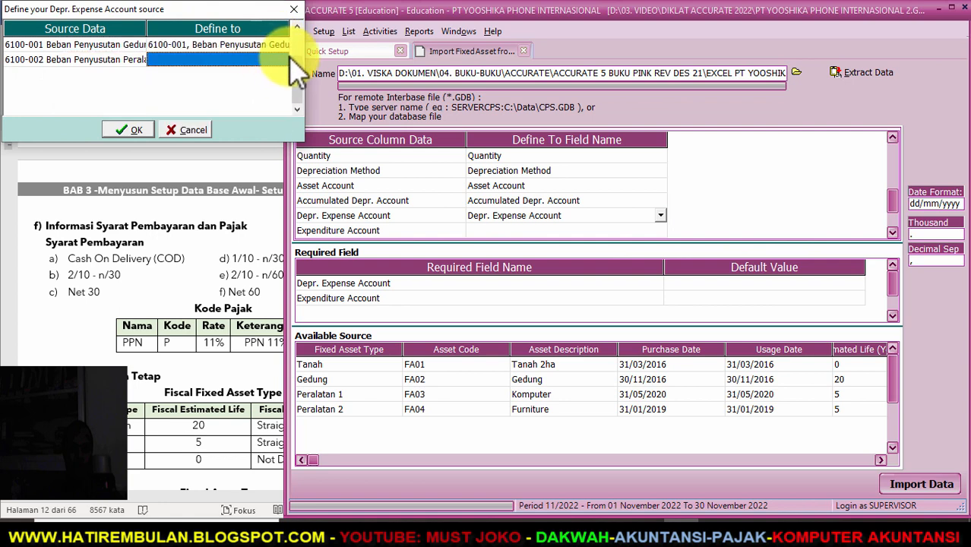
{"action": "left_click", "coordinate": [286, 59]}
{"action": "left_click", "coordinate": [262, 70]}
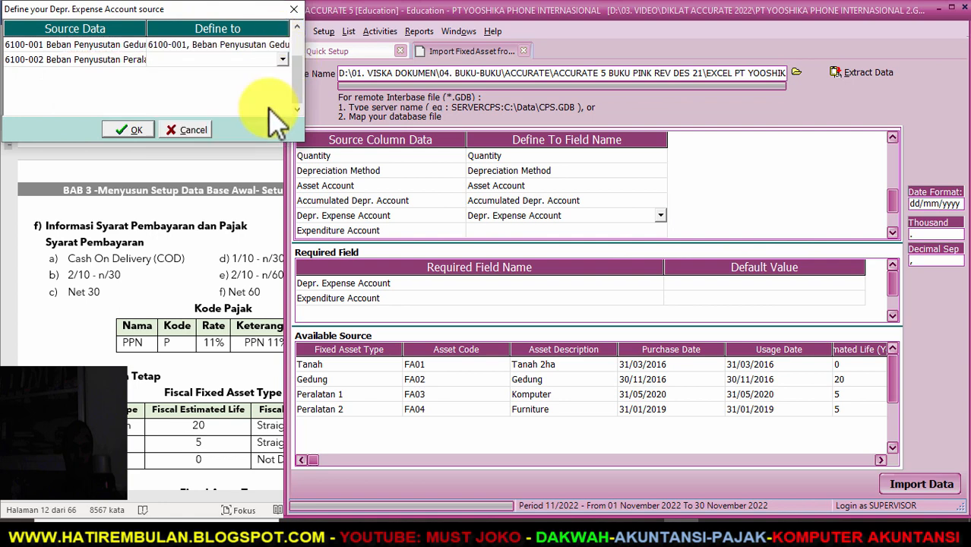
{"action": "left_click", "coordinate": [136, 129]}
- Map Expenditure Account, linking Opening Balance Equity to account 310001
{"action": "left_click", "coordinate": [644, 231]}
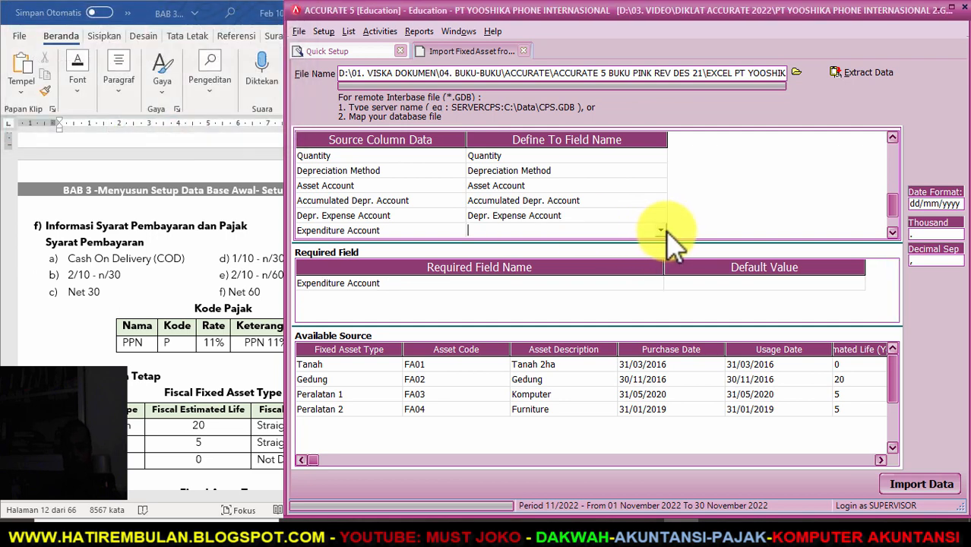
{"action": "left_click", "coordinate": [661, 231]}
{"action": "left_click", "coordinate": [545, 289]}
{"action": "left_click", "coordinate": [277, 46]}
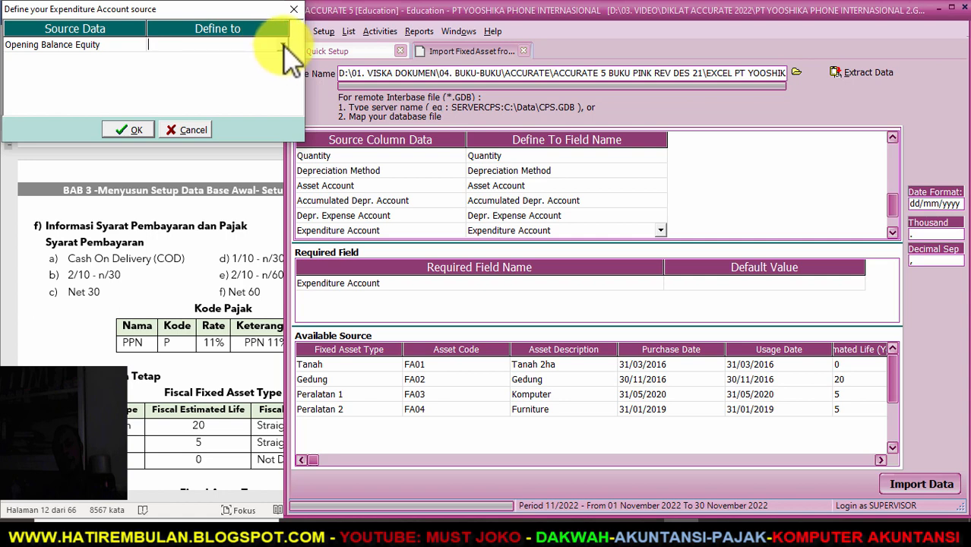
{"action": "left_click", "coordinate": [283, 45]}
{"action": "left_click", "coordinate": [246, 68]}
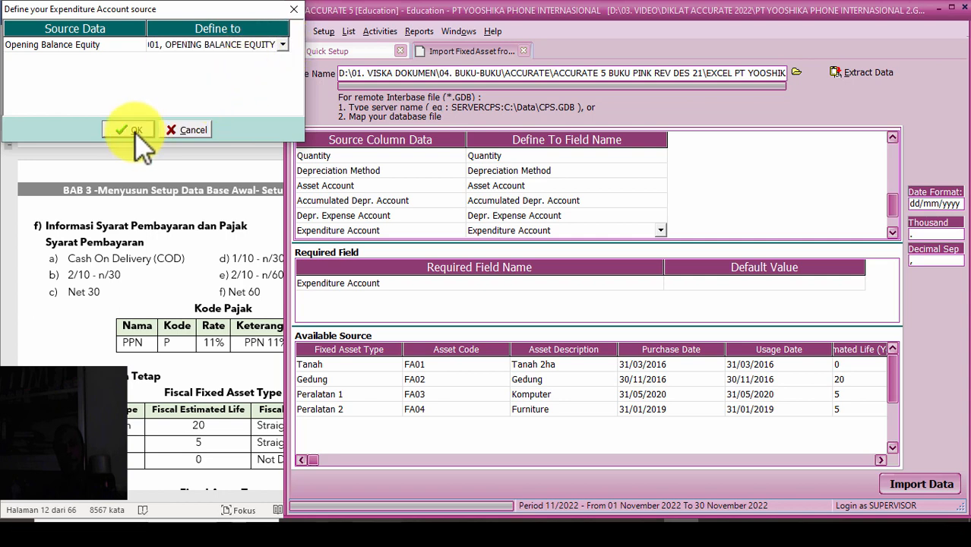
{"action": "left_click", "coordinate": [131, 129]}
- Map the Intangible column, keeping source value False as False
{"action": "left_click", "coordinate": [893, 231]}
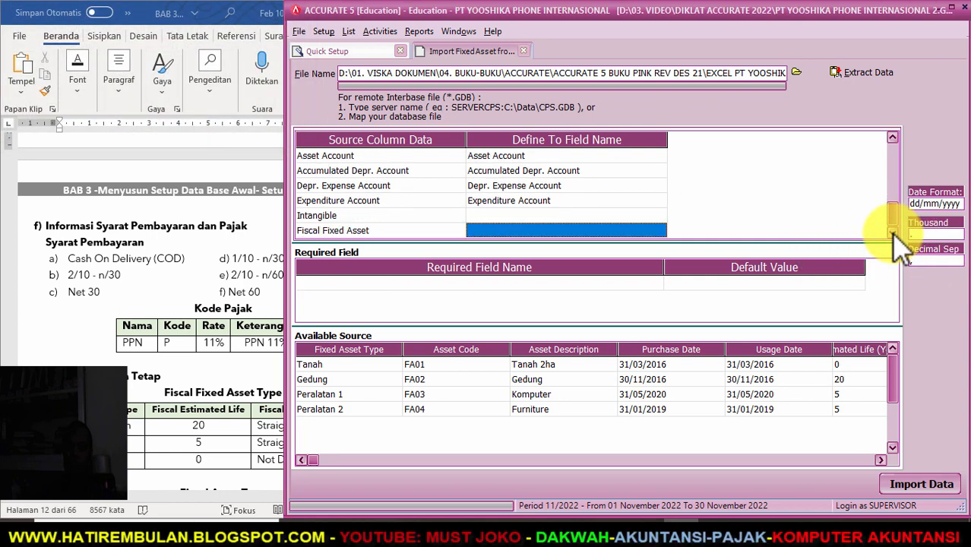
{"action": "left_click", "coordinate": [658, 216]}
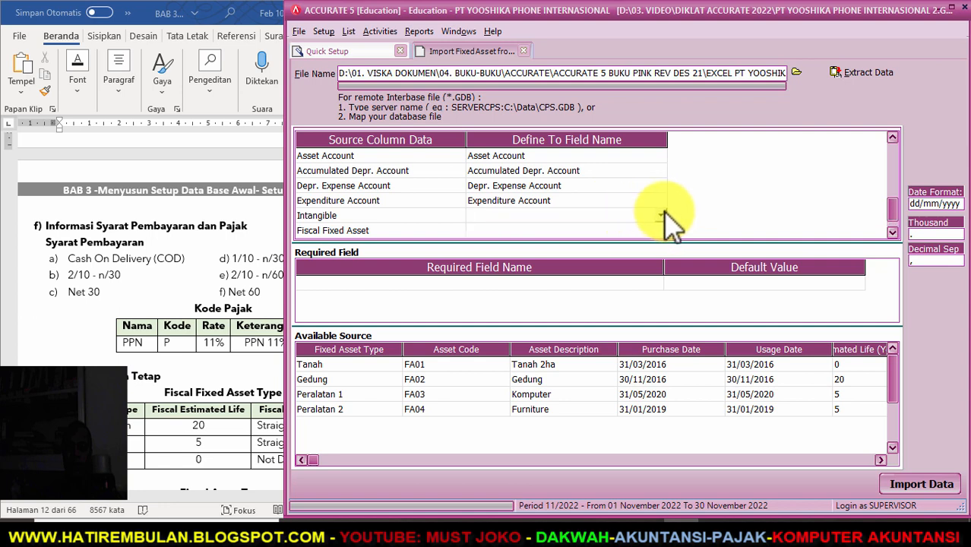
{"action": "left_click", "coordinate": [660, 217]}
{"action": "left_click", "coordinate": [524, 276]}
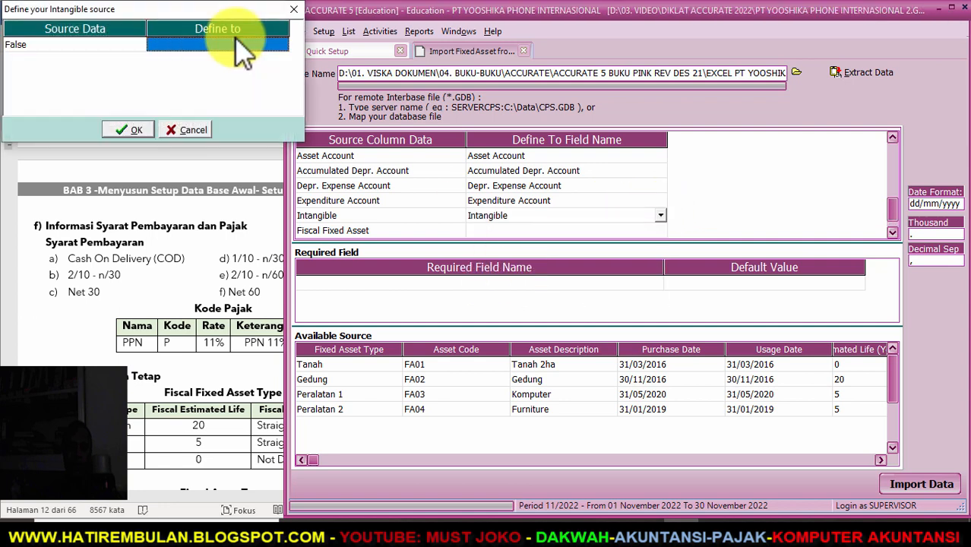
{"action": "left_click", "coordinate": [244, 44]}
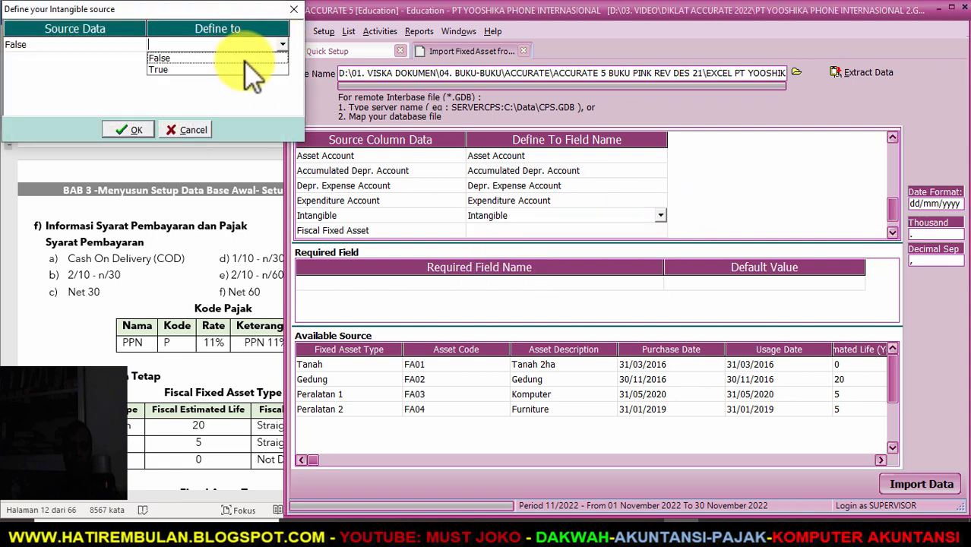
{"action": "left_click", "coordinate": [228, 58]}
{"action": "left_click", "coordinate": [130, 129]}
- Map the Fiscal Fixed Asset column, keeping source value True as True
{"action": "left_click", "coordinate": [629, 231]}
{"action": "left_click", "coordinate": [643, 232]}
{"action": "left_click", "coordinate": [661, 221]}
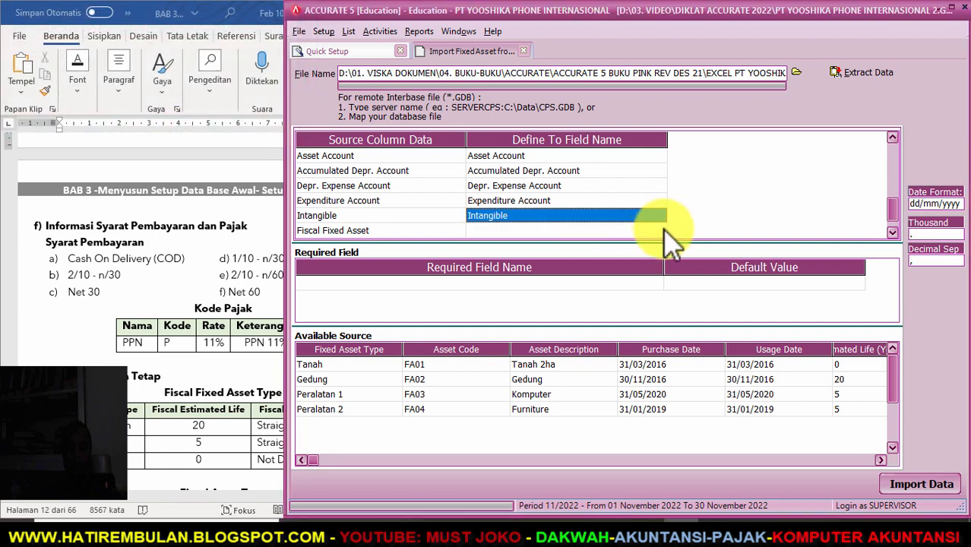
{"action": "left_click", "coordinate": [663, 230]}
{"action": "left_click", "coordinate": [662, 232]}
{"action": "left_click", "coordinate": [661, 232]}
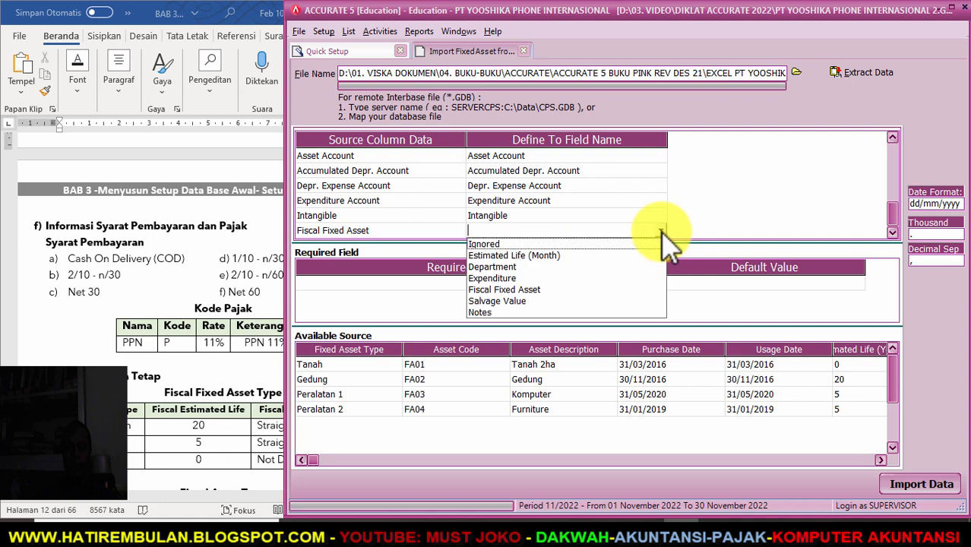
{"action": "left_click", "coordinate": [544, 290]}
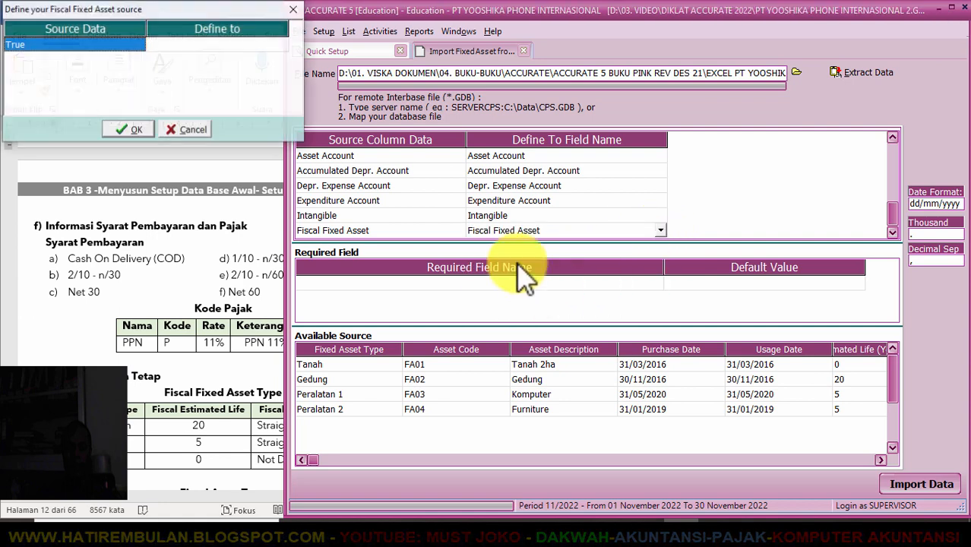
{"action": "left_click", "coordinate": [282, 44]}
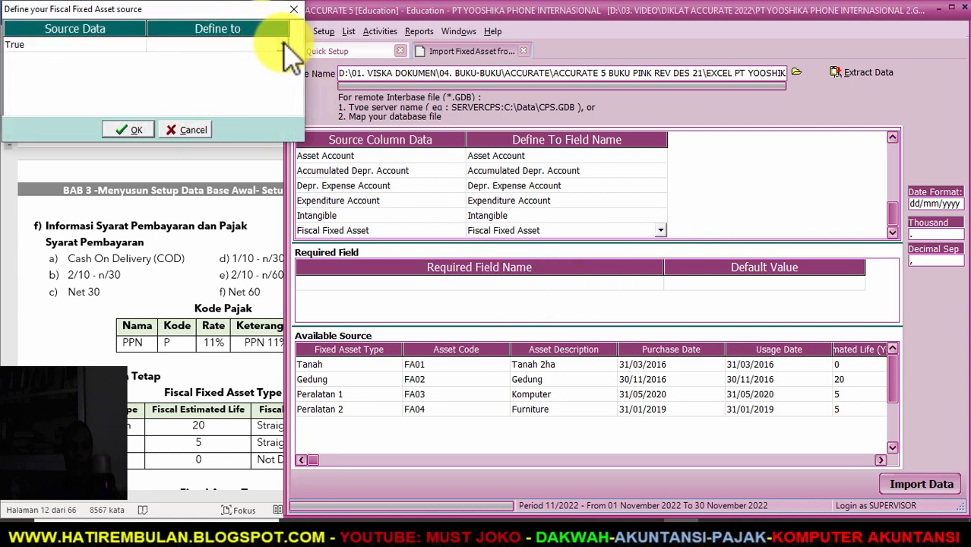
{"action": "left_click", "coordinate": [282, 44]}
{"action": "left_click", "coordinate": [191, 70]}
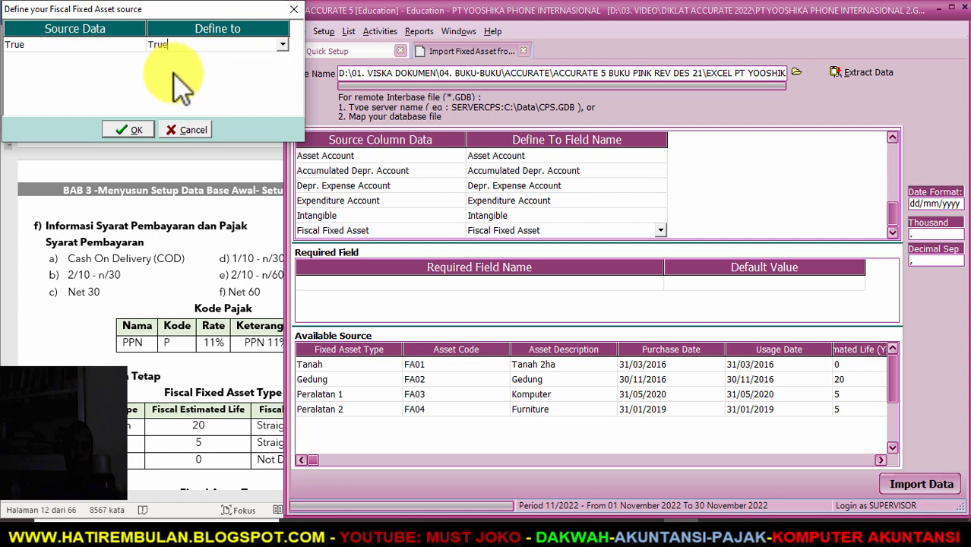
- Import the four fixed assets FA01–FA04 and advance to the Trial Balance step
{"action": "left_click", "coordinate": [128, 131]}
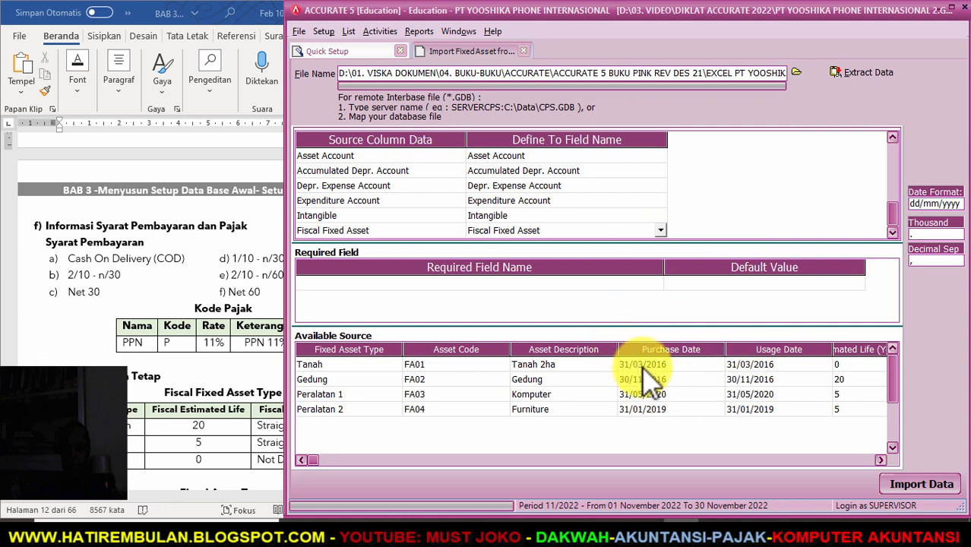
{"action": "left_click", "coordinate": [899, 484]}
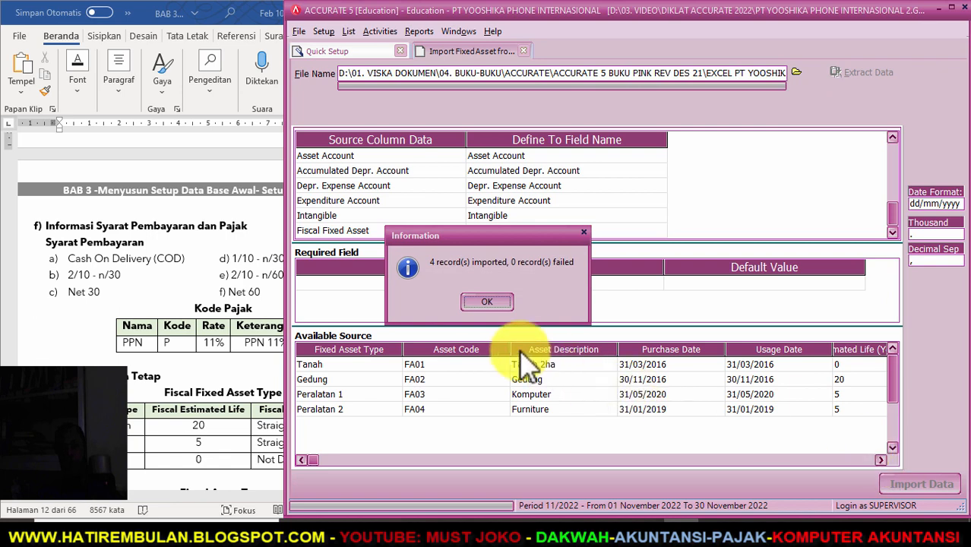
{"action": "left_click", "coordinate": [486, 304]}
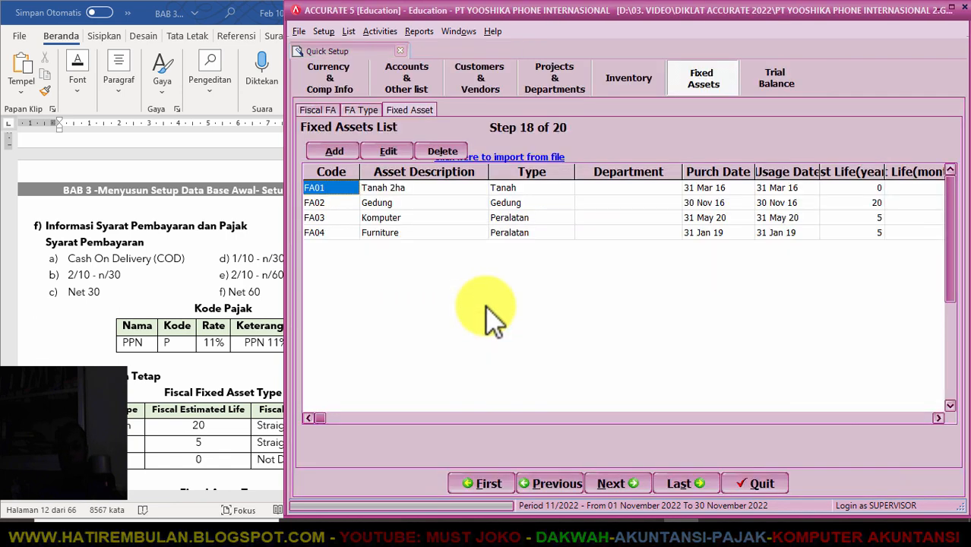
{"action": "left_click", "coordinate": [611, 484]}
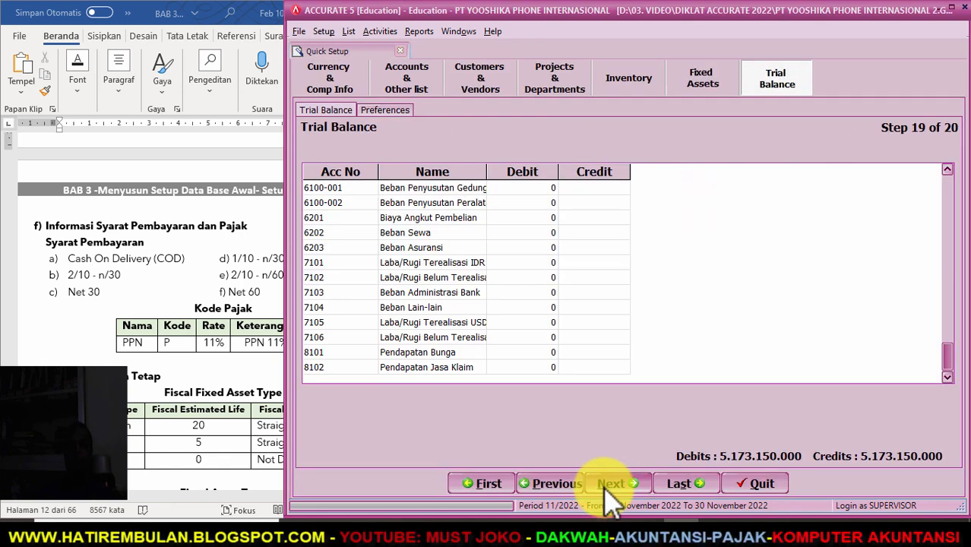
{"action": "left_click_drag", "start_coordinate": [950, 367], "coordinate": [950, 190]}
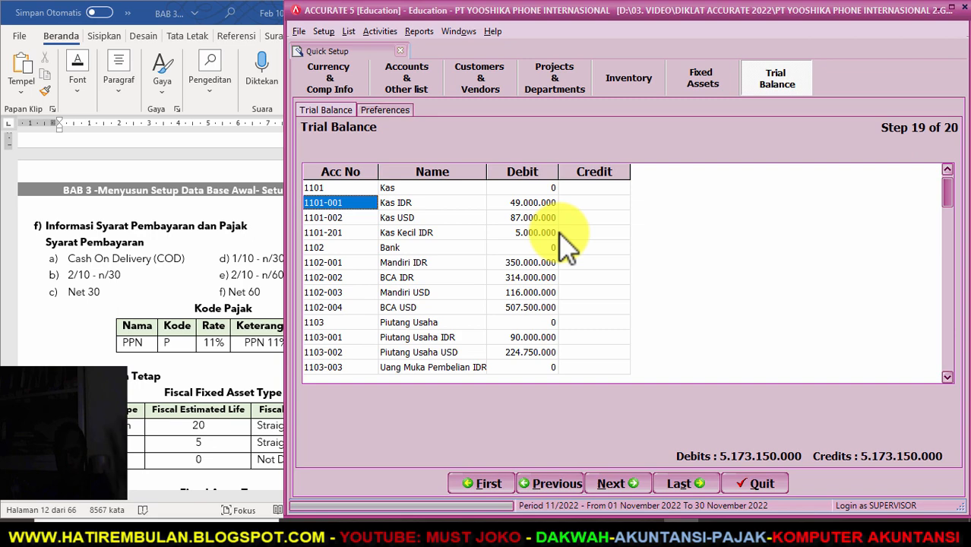
{"action": "key", "text": "Down"}
{"action": "key", "text": "Down"}
{"action": "key", "text": "Down"}
{"action": "key", "text": "Down"}
{"action": "key", "text": "Down"}
{"action": "key", "text": "Down"}
{"action": "key", "text": "Down"}
{"action": "key", "text": "Down"}
{"action": "key", "text": "Down"}
{"action": "key", "text": "Down"}
{"action": "key", "text": "Down"}
{"action": "key", "text": "Down"}
{"action": "key", "text": "Down"}
{"action": "key", "text": "Down"}
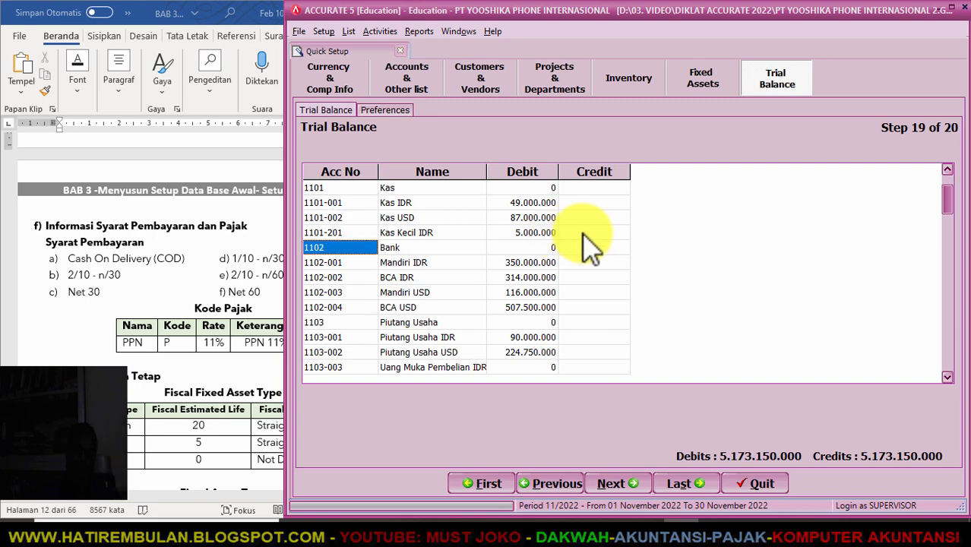
{"action": "key", "text": "Down"}
{"action": "key", "text": "Down"}
{"action": "key", "text": "Down"}
{"action": "key", "text": "Down"}
{"action": "key", "text": "Down"}
{"action": "key", "text": "Down"}
{"action": "key", "text": "Down"}
{"action": "key", "text": "Down"}
{"action": "key", "text": "Down"}
{"action": "key", "text": "Down"}
{"action": "key", "text": "Down"}
{"action": "key", "text": "Down"}
{"action": "key", "text": "Down"}
{"action": "key", "text": "Down"}
{"action": "key", "text": "Down"}
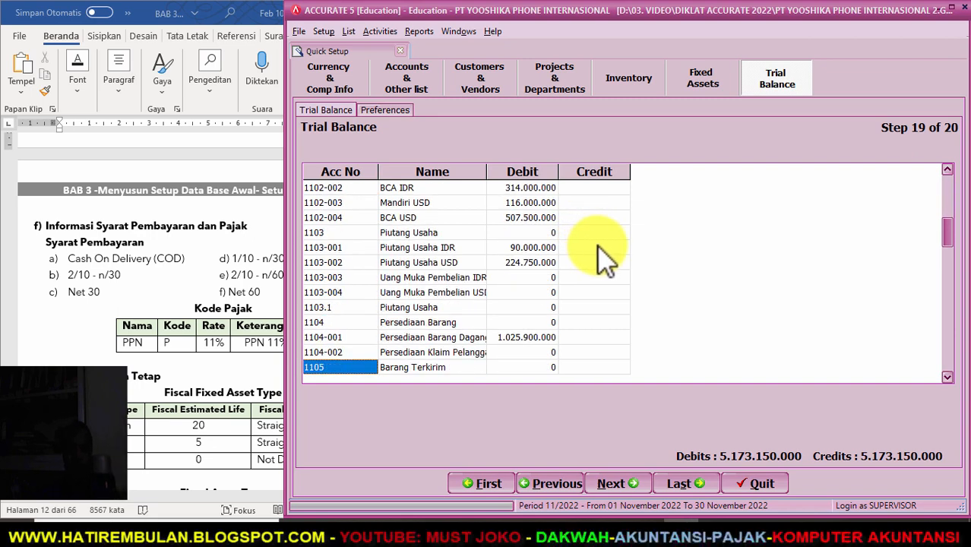
{"action": "key", "text": "Down"}
{"action": "key", "text": "Down"}
{"action": "key", "text": "Down"}
{"action": "key", "text": "Down"}
{"action": "key", "text": "Down"}
{"action": "key", "text": "Down"}
{"action": "key", "text": "Down"}
{"action": "key", "text": "Down"}
{"action": "key", "text": "Down"}
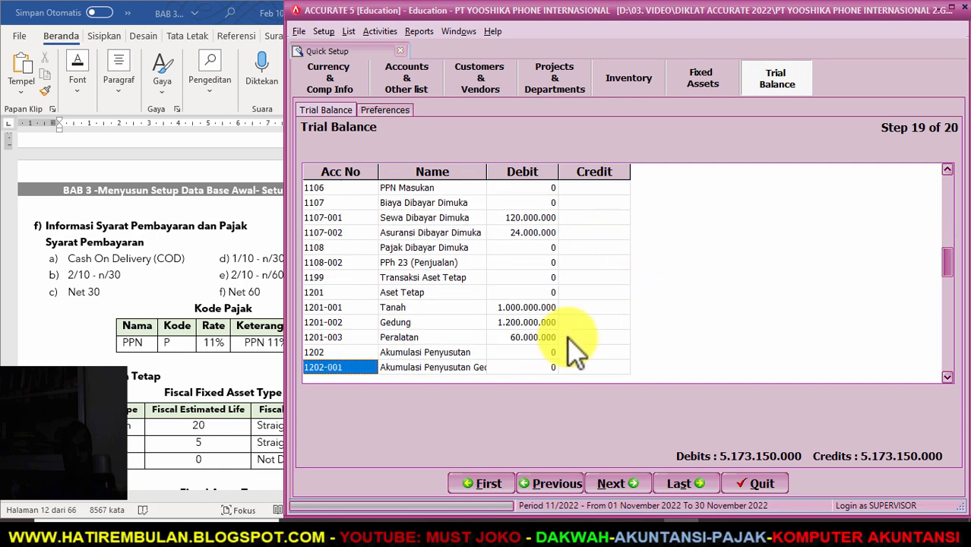
{"action": "key", "text": "Down"}
{"action": "key", "text": "Down"}
{"action": "key", "text": "Down"}
{"action": "key", "text": "Down"}
{"action": "key", "text": "Down"}
{"action": "key", "text": "Down"}
{"action": "key", "text": "Down"}
{"action": "key", "text": "Down"}
{"action": "key", "text": "Down"}
{"action": "key", "text": "Down"}
{"action": "key", "text": "Down"}
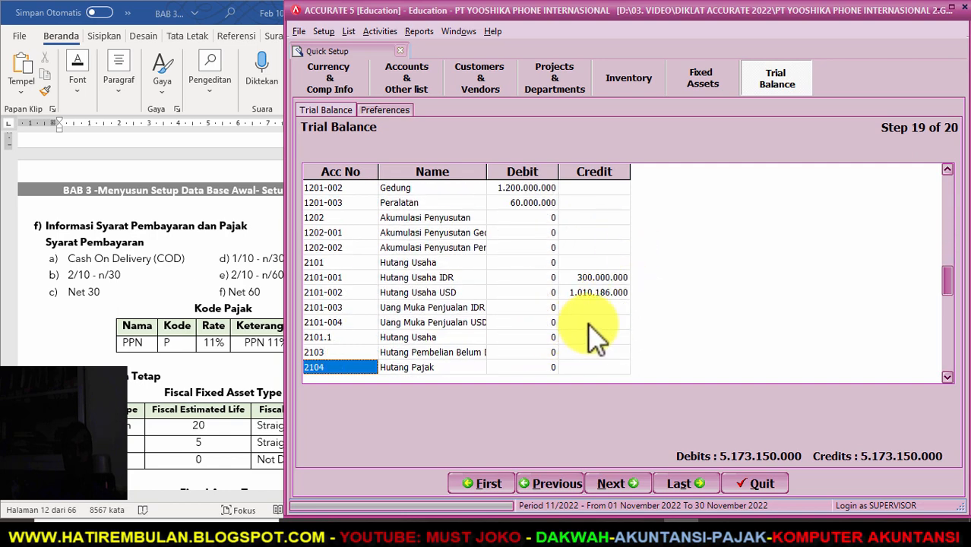
{"action": "key", "text": "Down"}
{"action": "key", "text": "Down"}
{"action": "key", "text": "Down"}
{"action": "key", "text": "Down"}
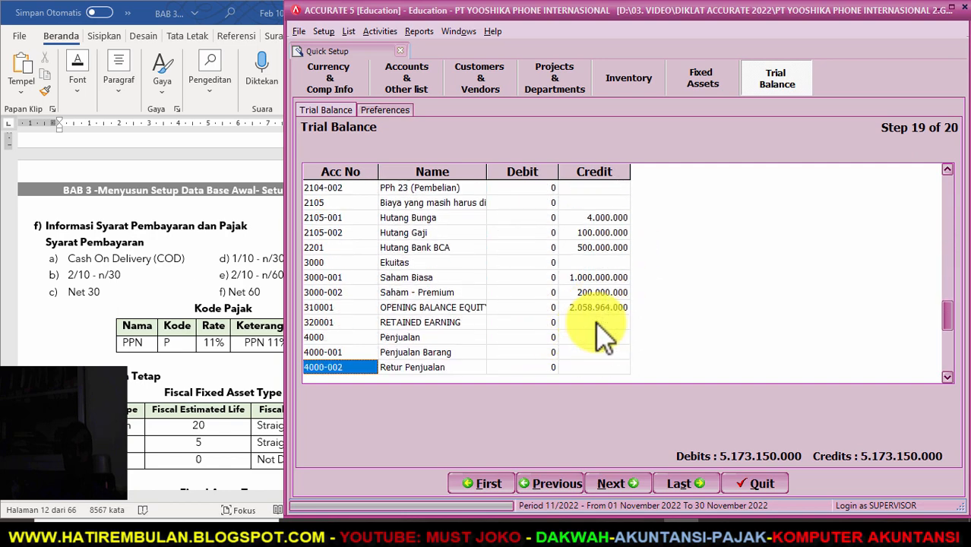
{"action": "key", "text": "Up"}
{"action": "key", "text": "Up"}
{"action": "key", "text": "Up"}
{"action": "key", "text": "Up"}
{"action": "key", "text": "Up"}
{"action": "key", "text": "Up"}
{"action": "key", "text": "Up"}
{"action": "key", "text": "Up"}
{"action": "key", "text": "Up"}
{"action": "key", "text": "Up"}
{"action": "key", "text": "Up"}
{"action": "key", "text": "Up"}
{"action": "key", "text": "Up"}
{"action": "key", "text": "Up"}
{"action": "key", "text": "Up"}
{"action": "key", "text": "Up"}
{"action": "key", "text": "Up"}
{"action": "key", "text": "Up"}
{"action": "key", "text": "Up"}
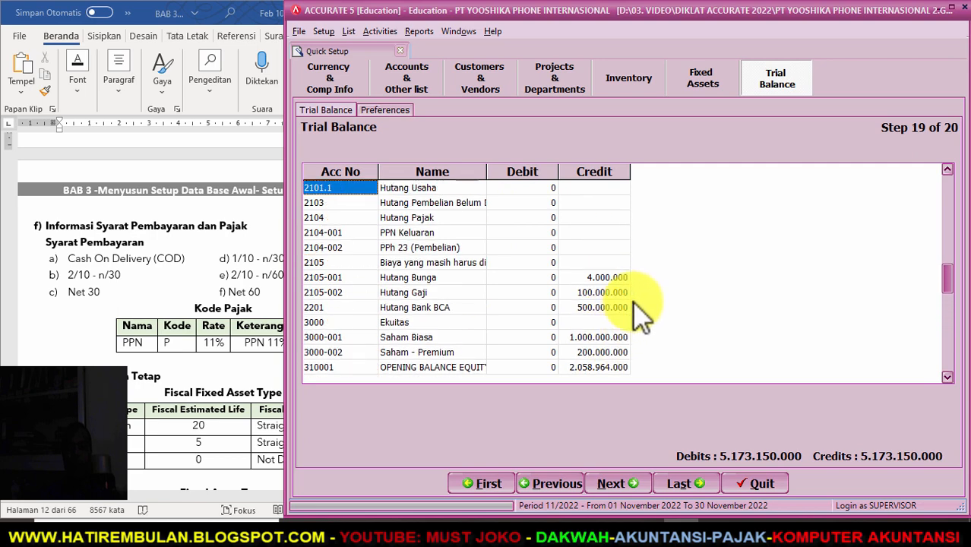
{"action": "key", "text": "Up"}
{"action": "key", "text": "Up"}
{"action": "key", "text": "Up"}
{"action": "key", "text": "Up"}
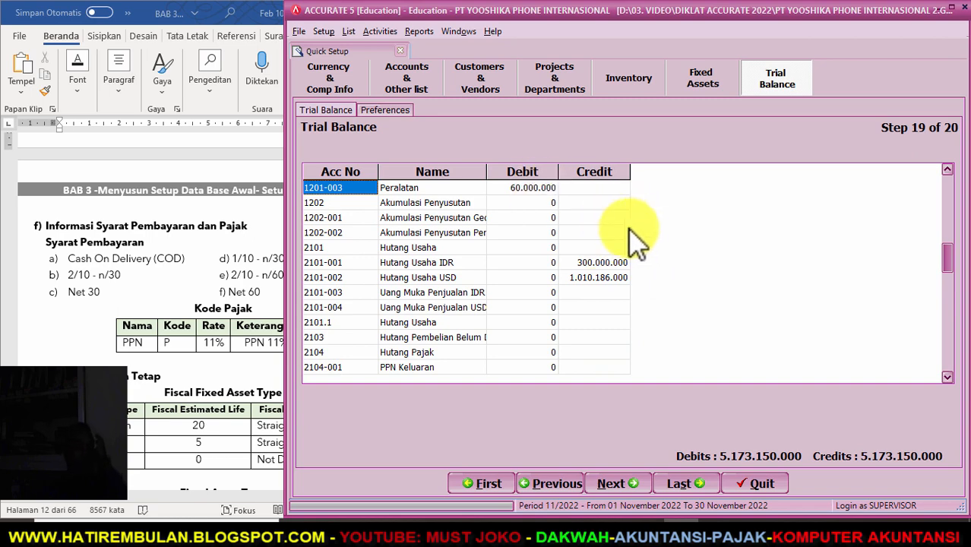
{"action": "left_click", "coordinate": [614, 482]}
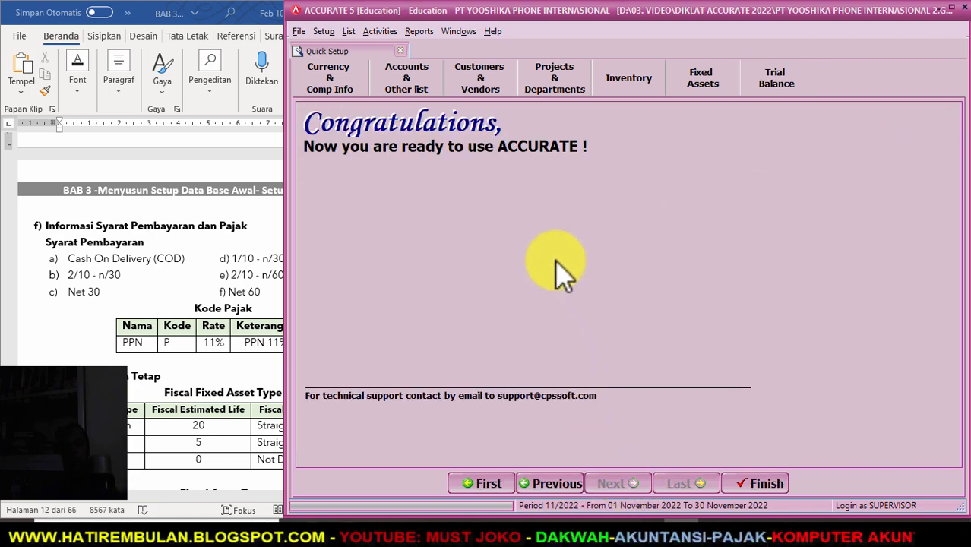
- Finish Quick Setup from the Congratulations page and return to the main workspace
{"action": "left_click", "coordinate": [762, 484]}
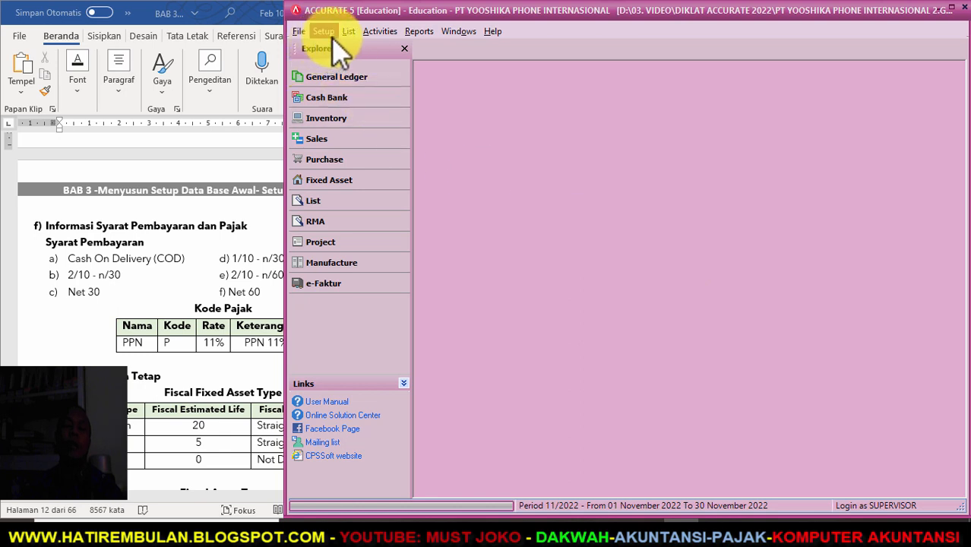
- Run the Period End for June 2022 and acknowledge its completion message
{"action": "left_click", "coordinate": [376, 31]}
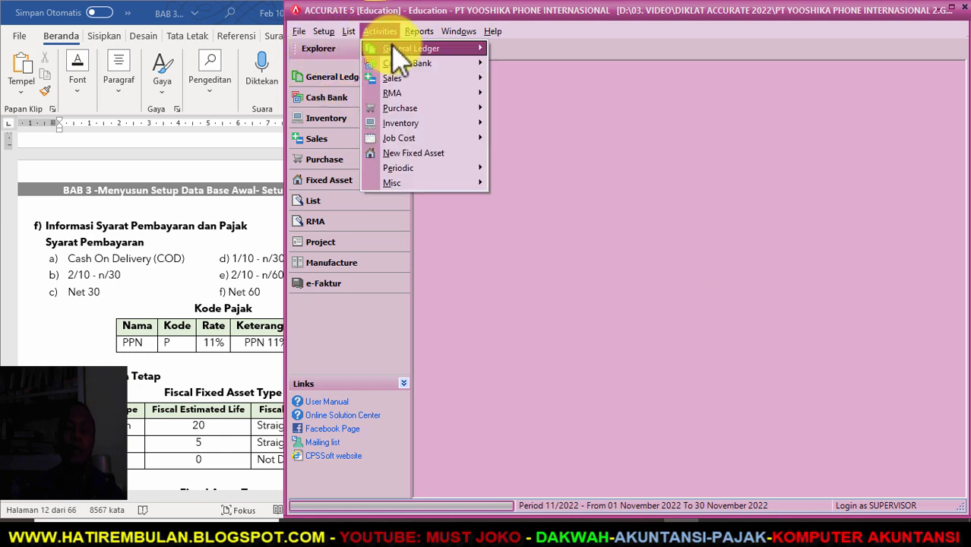
{"action": "mouse_move", "coordinate": [393, 170]}
{"action": "left_click", "coordinate": [551, 168]}
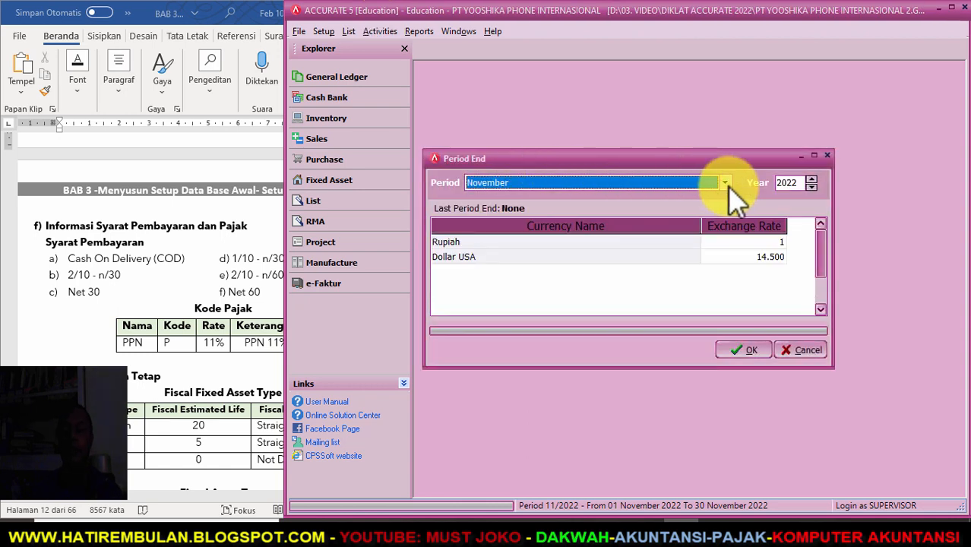
{"action": "left_click", "coordinate": [724, 183]}
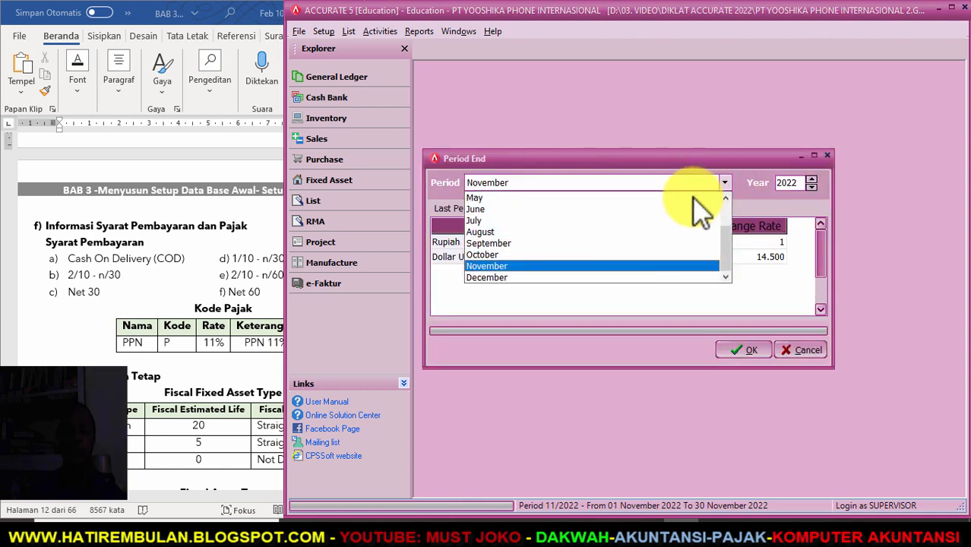
{"action": "left_click", "coordinate": [598, 208]}
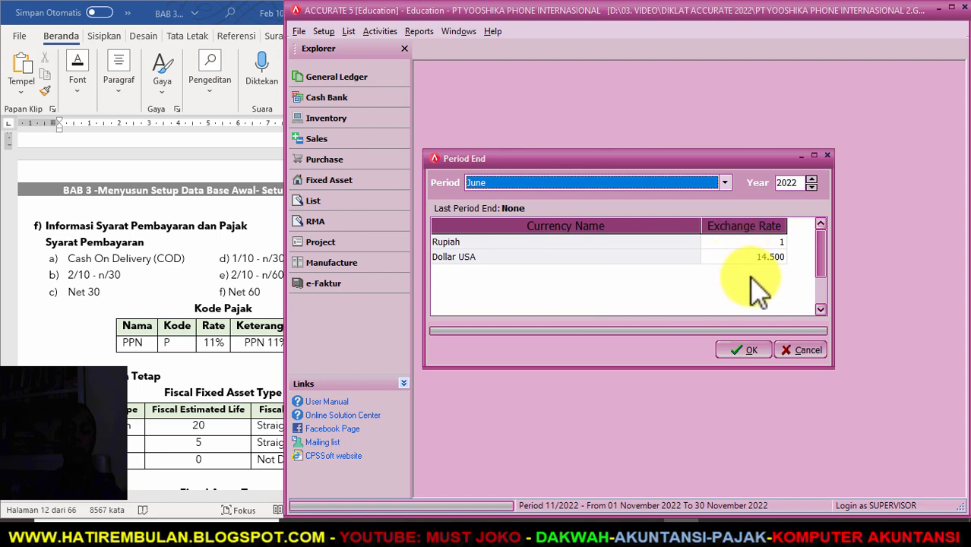
{"action": "left_click", "coordinate": [743, 351]}
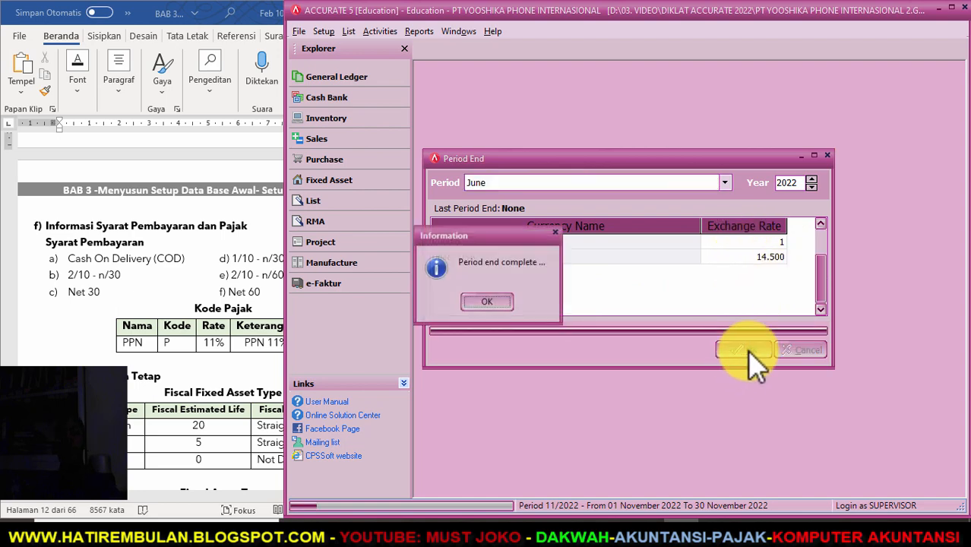
{"action": "left_click", "coordinate": [487, 300]}
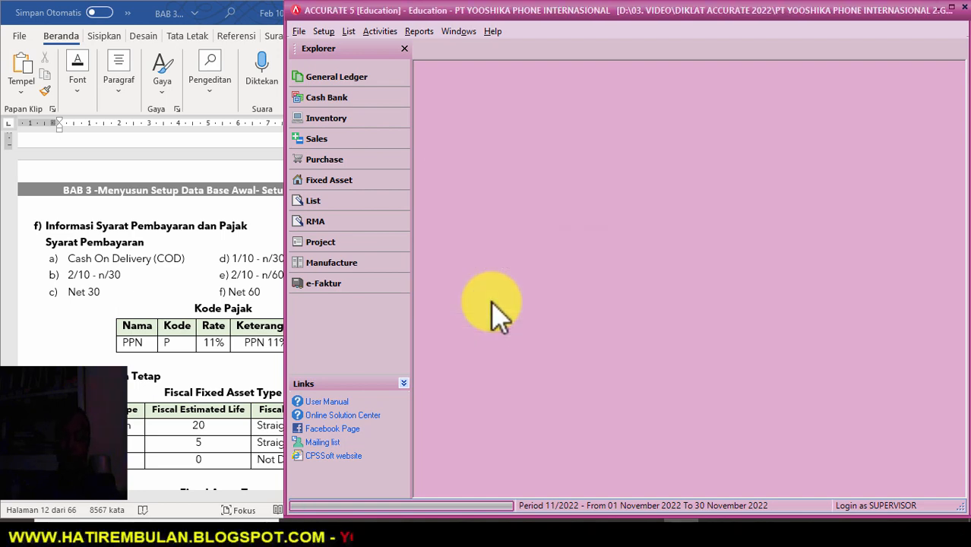
{"action": "left_click", "coordinate": [380, 31]}
{"action": "mouse_move", "coordinate": [425, 49]}
{"action": "left_click", "coordinate": [518, 51]}
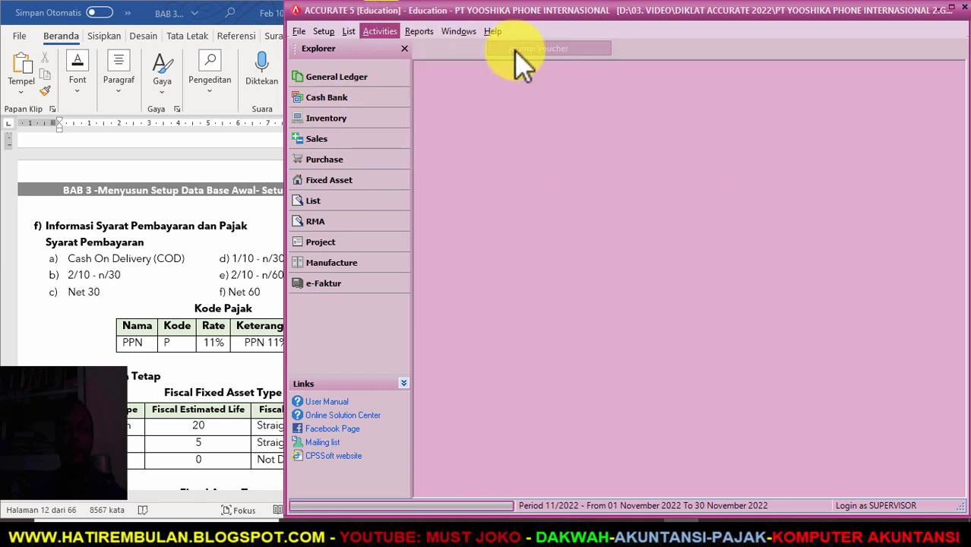
{"action": "left_click", "coordinate": [422, 69]}
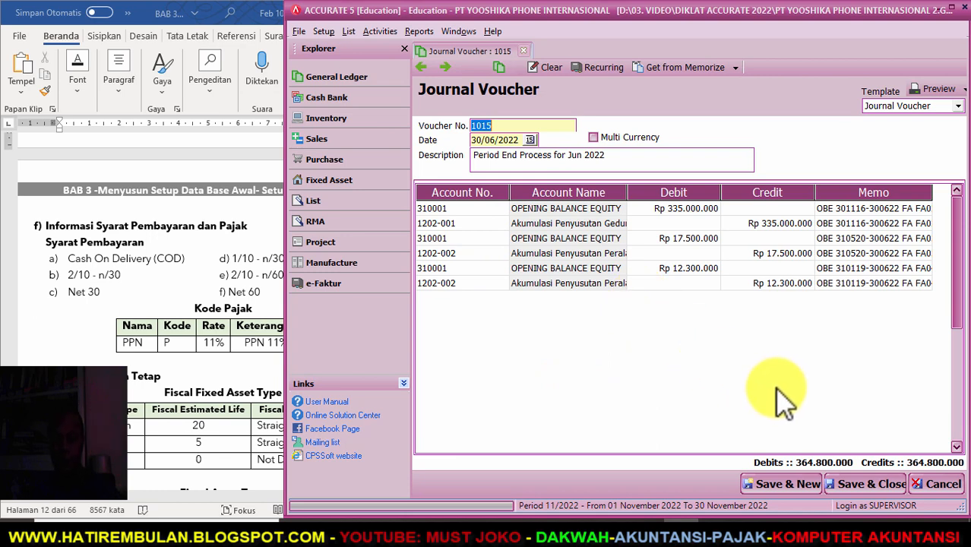
{"action": "left_click", "coordinate": [875, 483]}
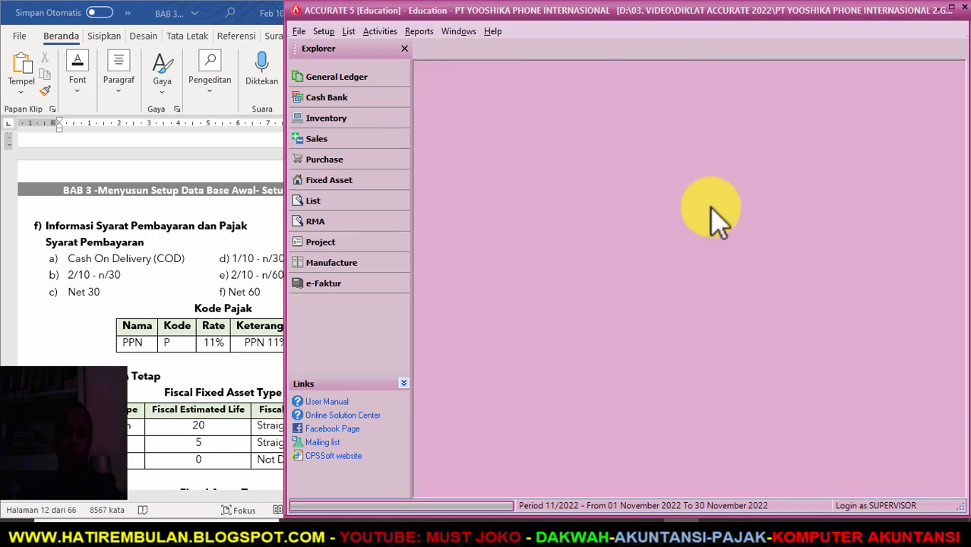
- From the Index to Reports, bring up Balance Sheet (Standard) format settings under Financial Statements
{"action": "left_click", "coordinate": [418, 33]}
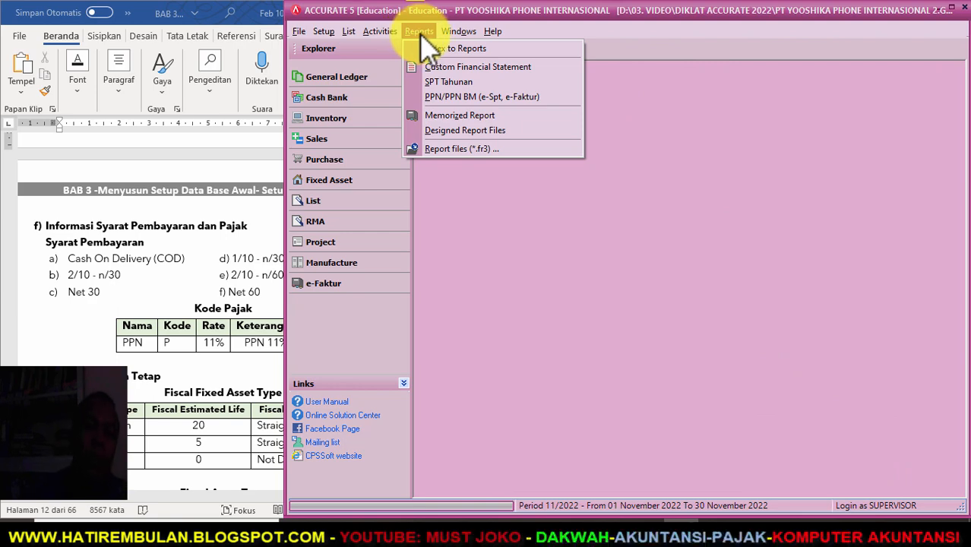
{"action": "left_click", "coordinate": [447, 50]}
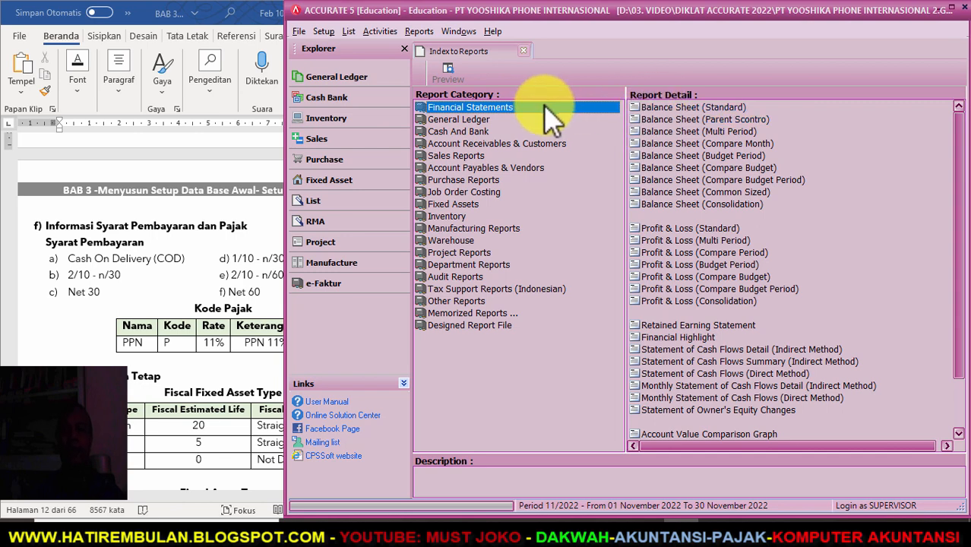
{"action": "left_click", "coordinate": [418, 31]}
{"action": "left_click", "coordinate": [418, 31]}
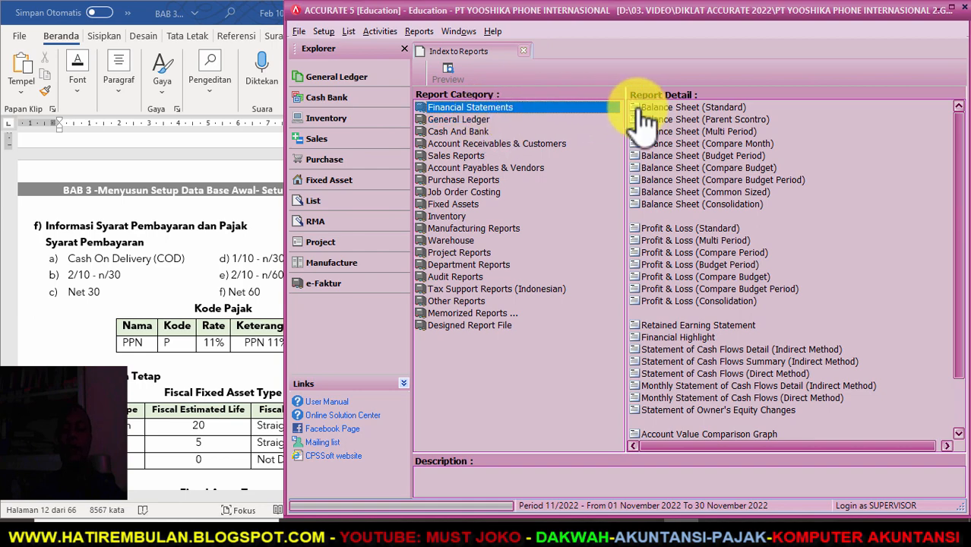
{"action": "left_click", "coordinate": [670, 110]}
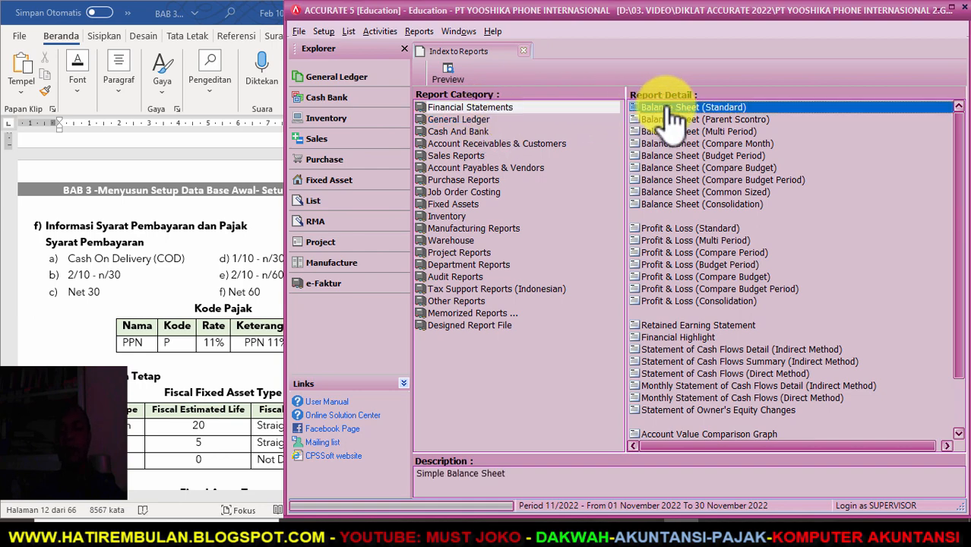
{"action": "double_click", "coordinate": [663, 107]}
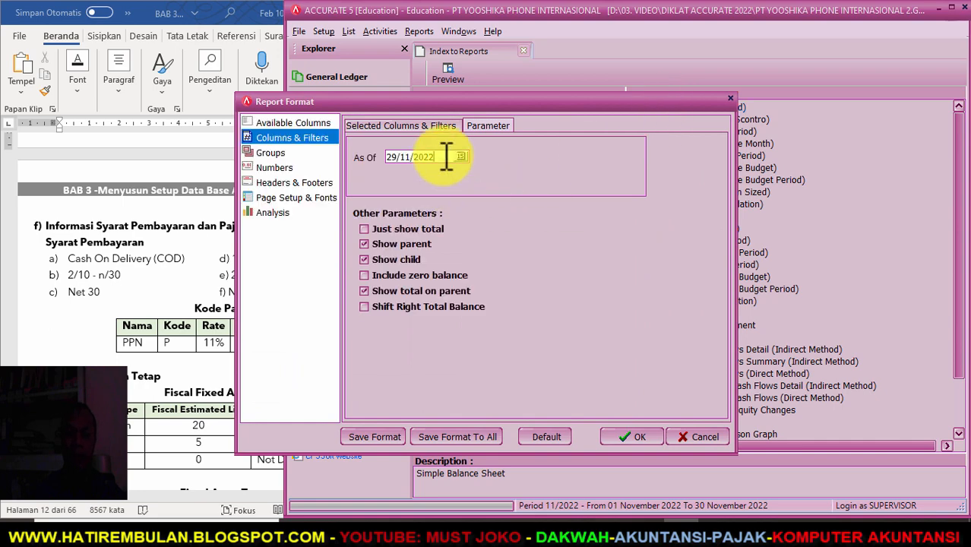
- Set the As Of date to 30/06/2022 and generate the Balance Sheet (Standard)
{"action": "left_click_drag", "start_coordinate": [447, 157], "coordinate": [335, 158]}
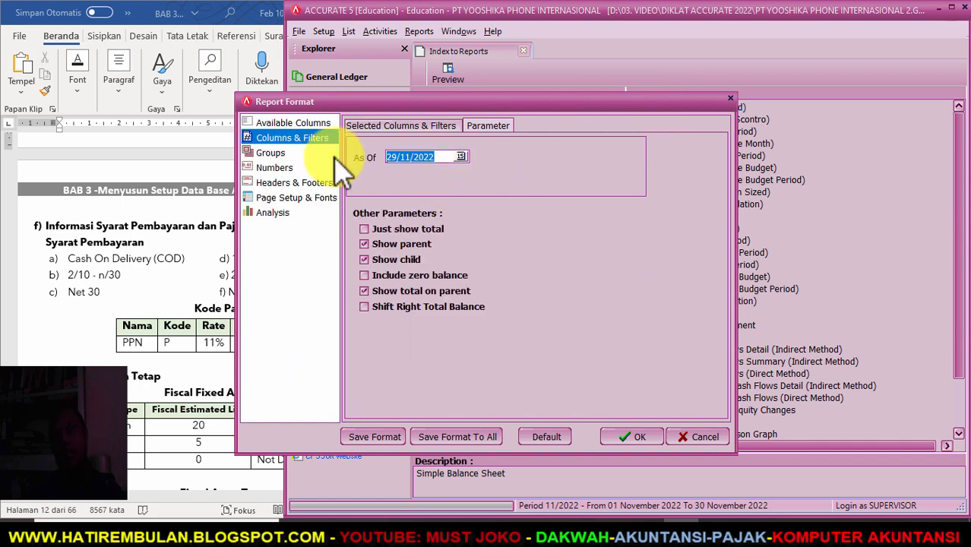
{"action": "key", "text": "BackSpace"}
{"action": "type", "text": "30062022"}
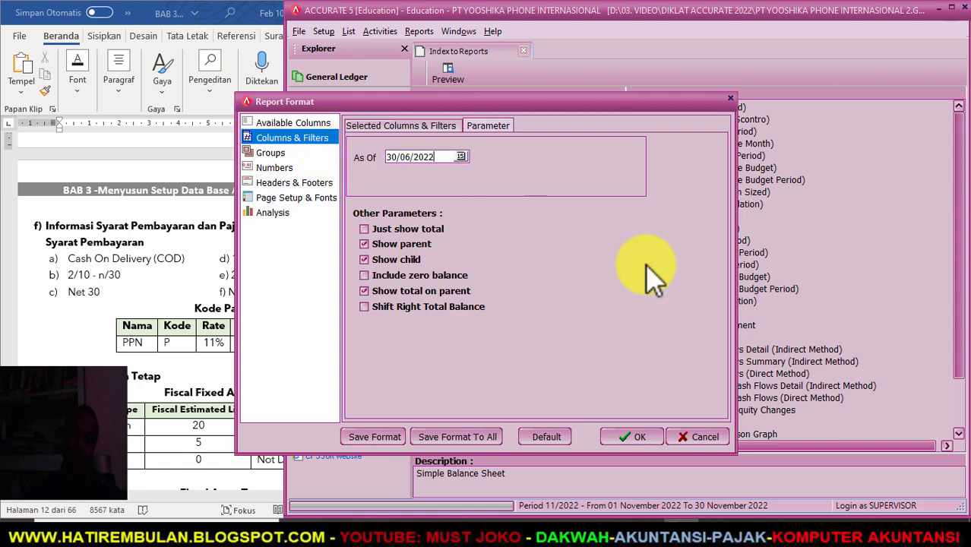
{"action": "left_click", "coordinate": [636, 438]}
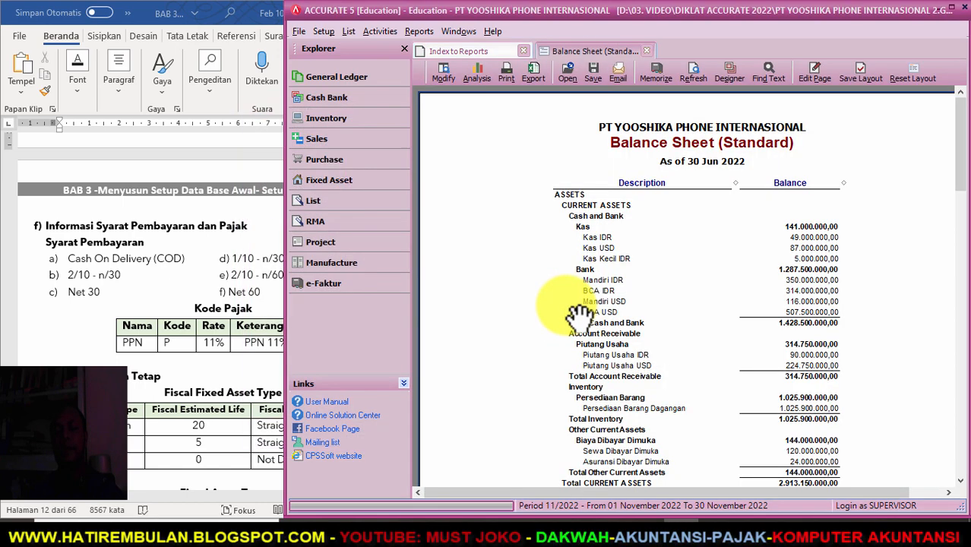
- Zoom the Balance Sheet to 150% and scroll through assets and liabilities down to Equities
{"action": "right_click", "coordinate": [503, 152]}
{"action": "left_click", "coordinate": [507, 187]}
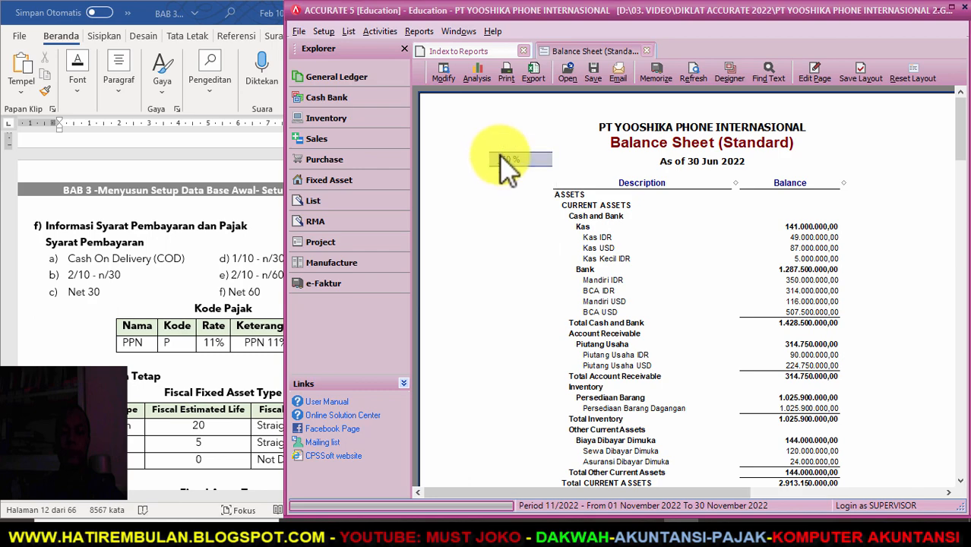
{"action": "left_click_drag", "start_coordinate": [631, 114], "coordinate": [566, 88]}
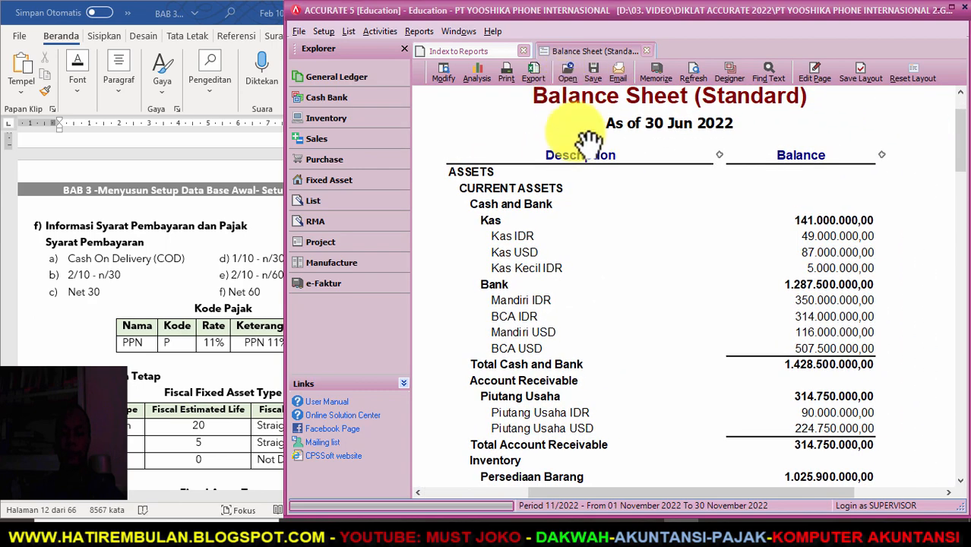
{"action": "scroll", "coordinate": [588, 143], "scroll_direction": "up", "scroll_amount": 2}
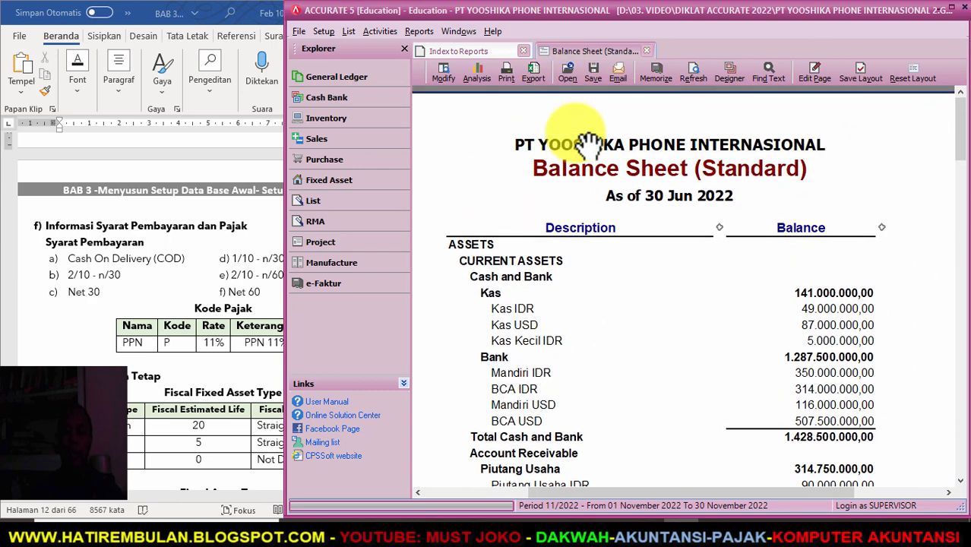
{"action": "scroll", "coordinate": [588, 142], "scroll_direction": "down", "scroll_amount": 3}
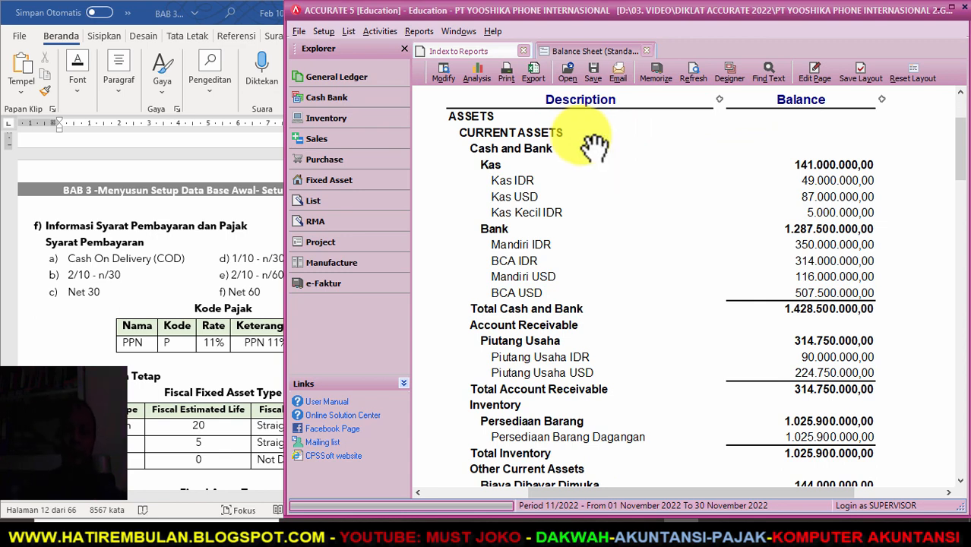
{"action": "scroll", "coordinate": [593, 148], "scroll_direction": "down", "scroll_amount": 3}
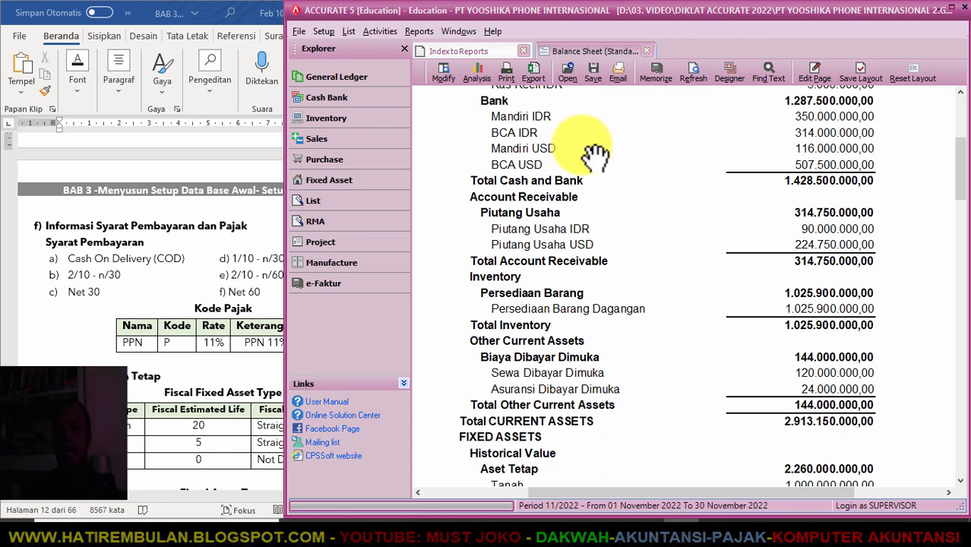
{"action": "scroll", "coordinate": [595, 154], "scroll_direction": "down", "scroll_amount": 7}
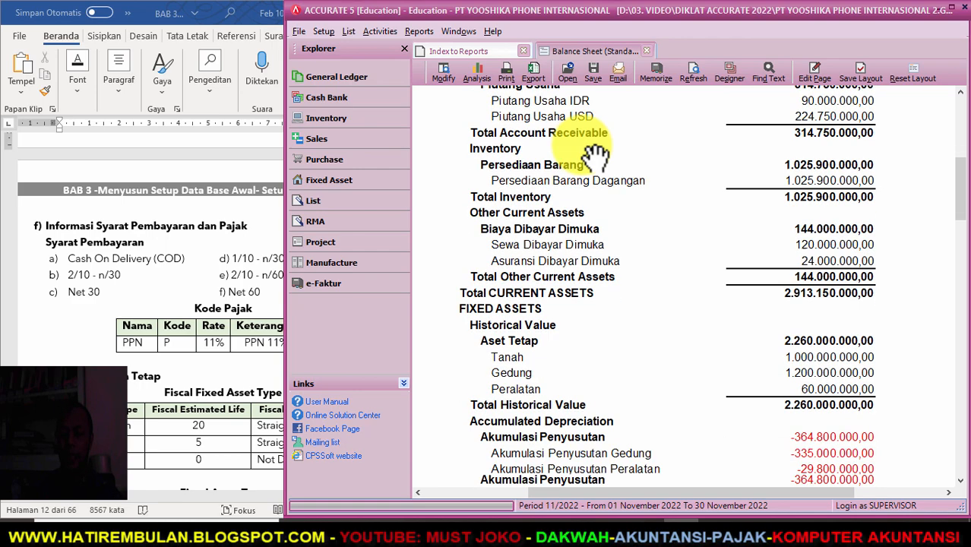
{"action": "scroll", "coordinate": [595, 155], "scroll_direction": "down", "scroll_amount": 8}
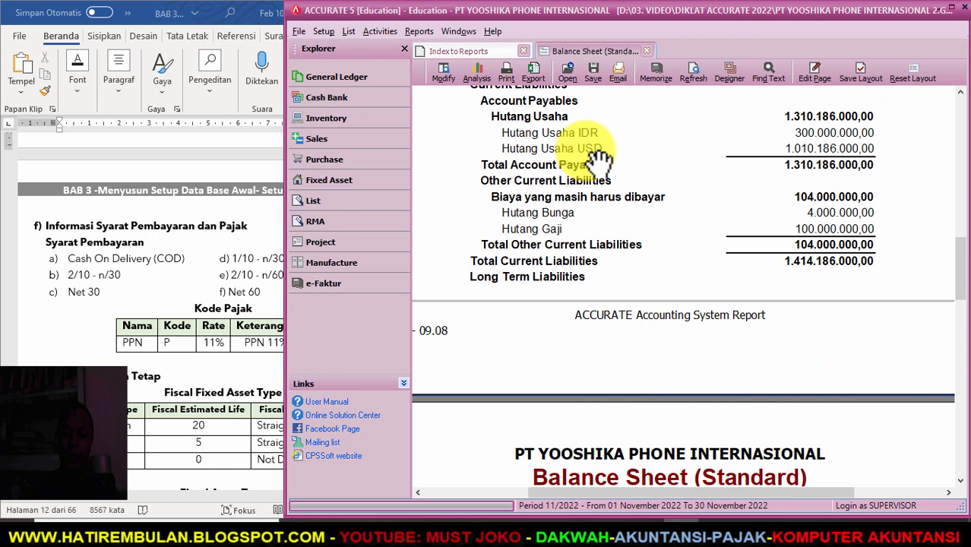
{"action": "scroll", "coordinate": [598, 155], "scroll_direction": "down", "scroll_amount": 6}
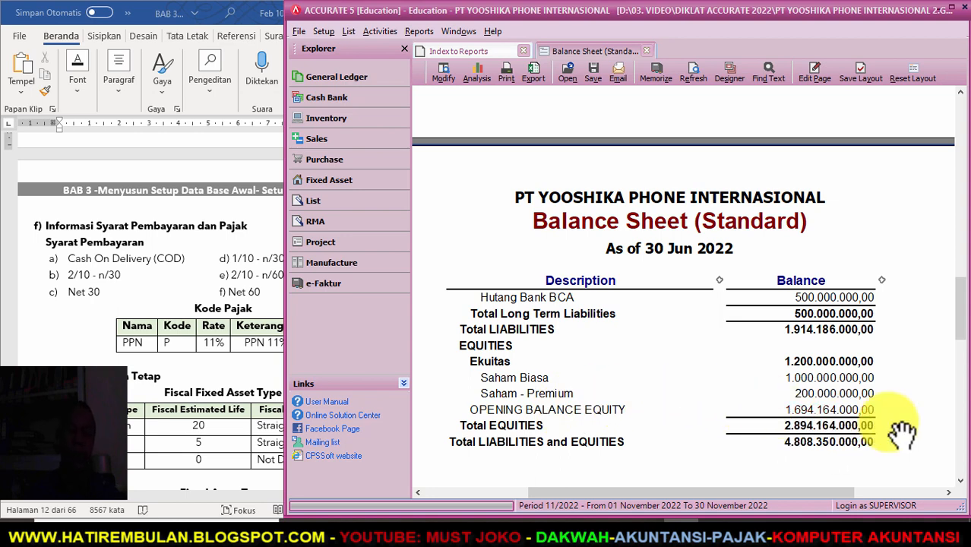
- Start a new journal voucher dated 30/06/2022 with description AJP
{"action": "left_click", "coordinate": [377, 32]}
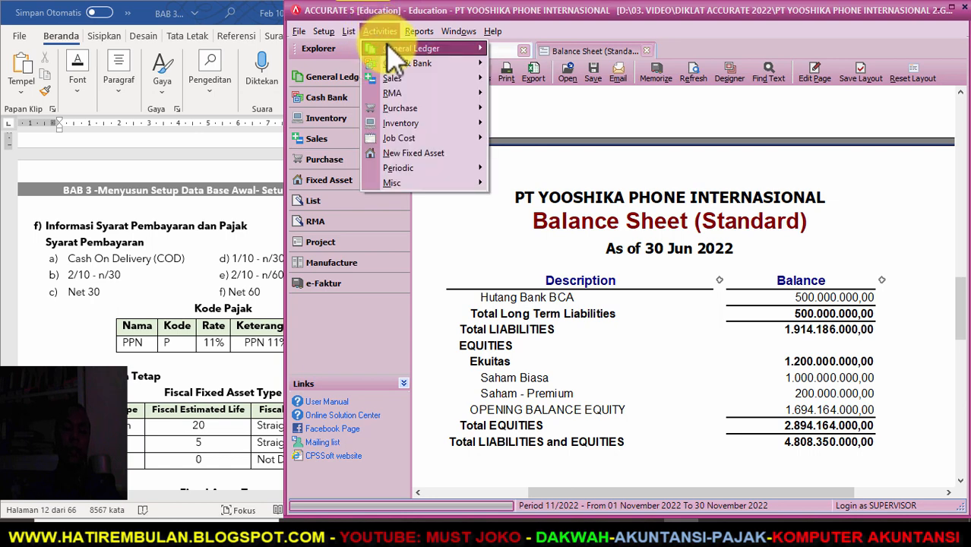
{"action": "mouse_move", "coordinate": [448, 49]}
{"action": "left_click", "coordinate": [525, 48]}
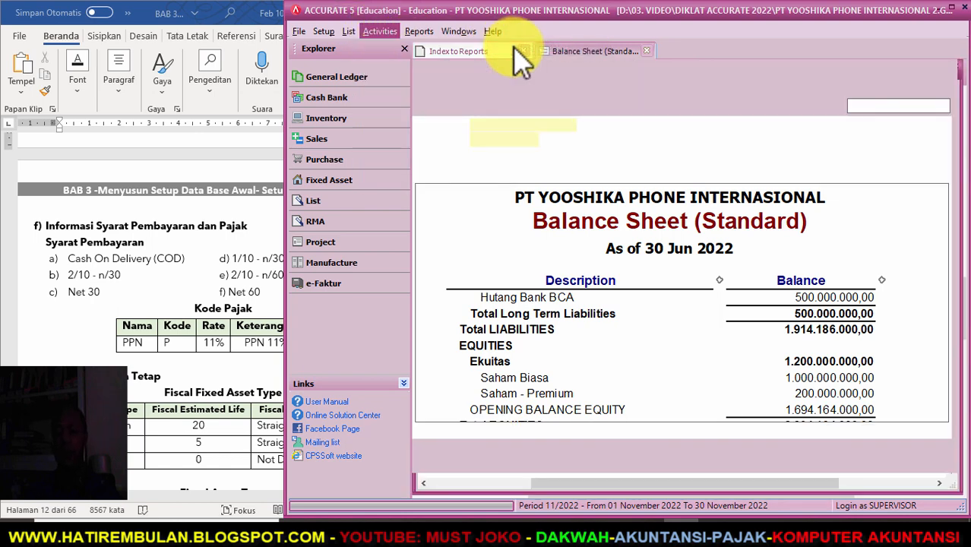
{"action": "type", "text": "30/06/2022"}
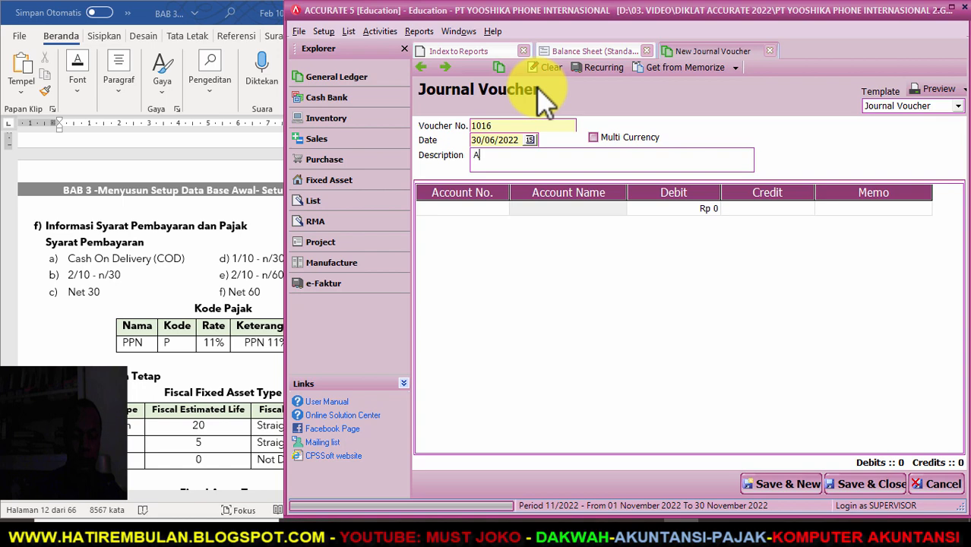
{"action": "key", "text": "Tab"}
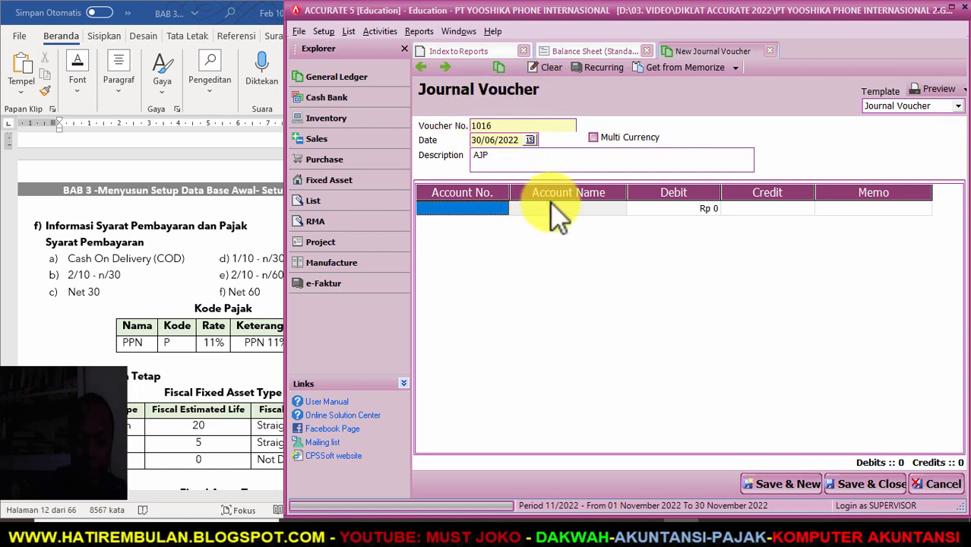
- Add a first line debiting Opening Balance Equity (310001) for 1.694.164.000
{"action": "type", "text": "O"}
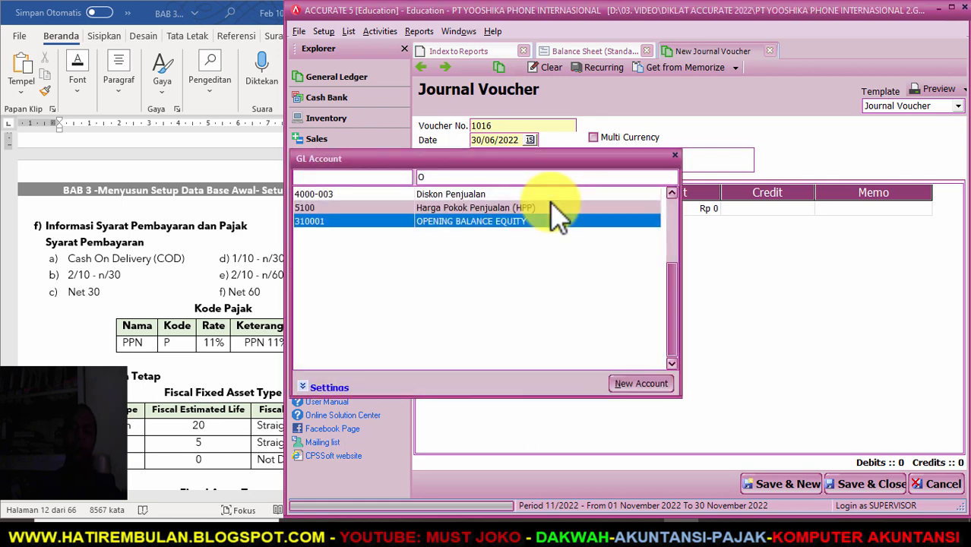
{"action": "double_click", "coordinate": [443, 222]}
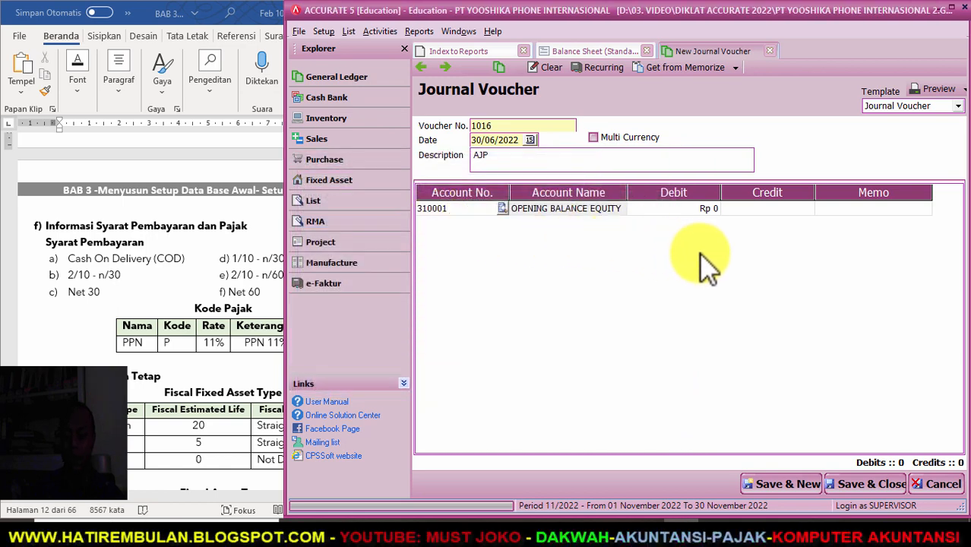
{"action": "key", "text": "Tab"}
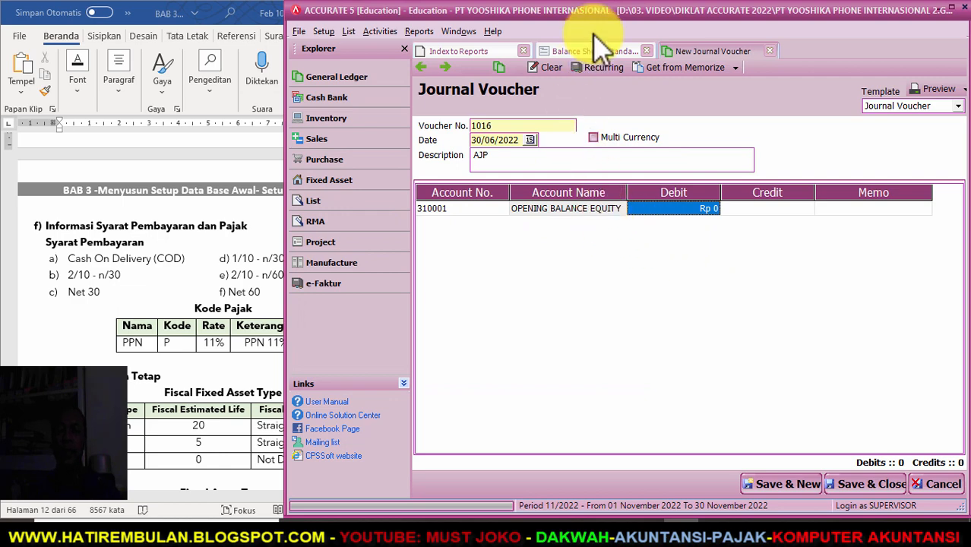
{"action": "left_click", "coordinate": [595, 54]}
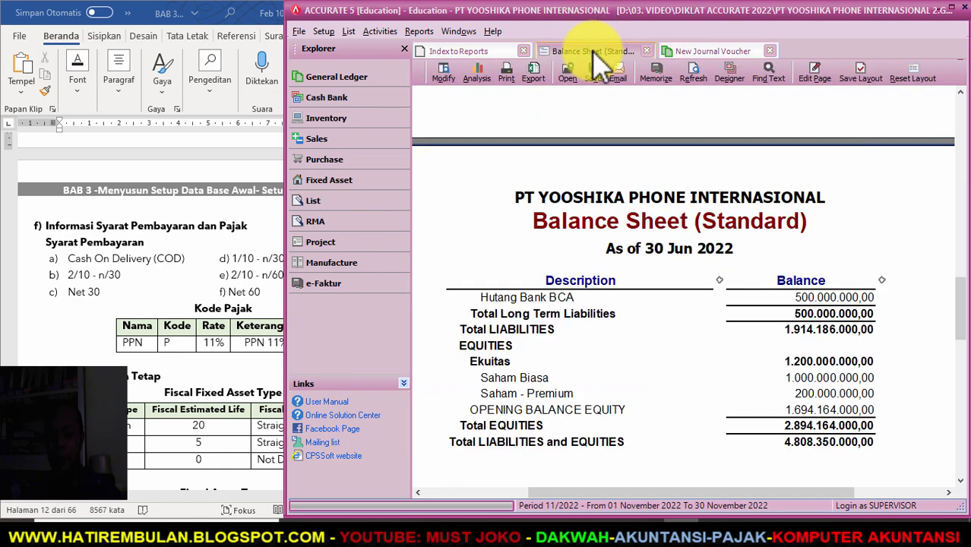
{"action": "left_click", "coordinate": [703, 52]}
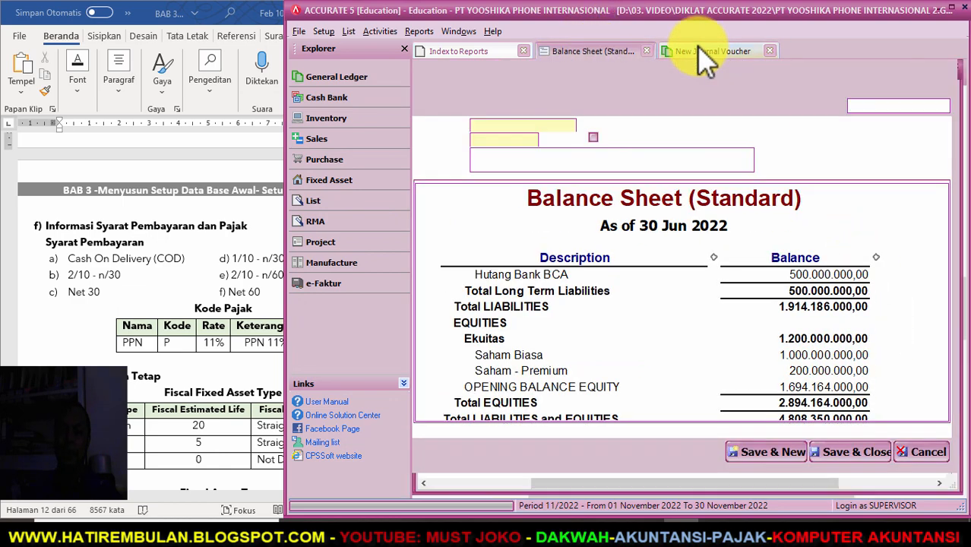
{"action": "type", "text": "169416400"}
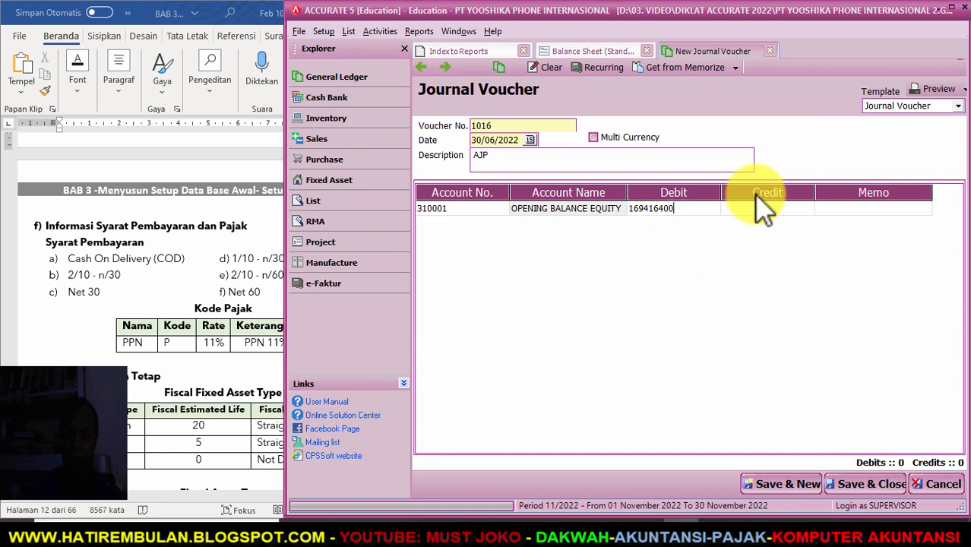
{"action": "key", "text": "Return"}
{"action": "key", "text": "Return"}
{"action": "key", "text": "Return"}
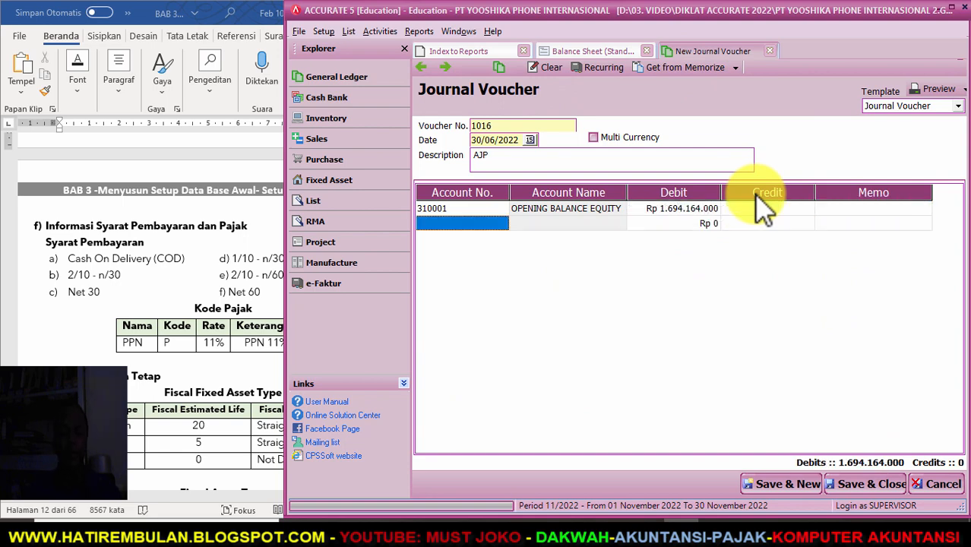
- Add a Retained Earning (320001) credit line and drop the empty third line so the voucher balances
{"action": "type", "text": "R"}
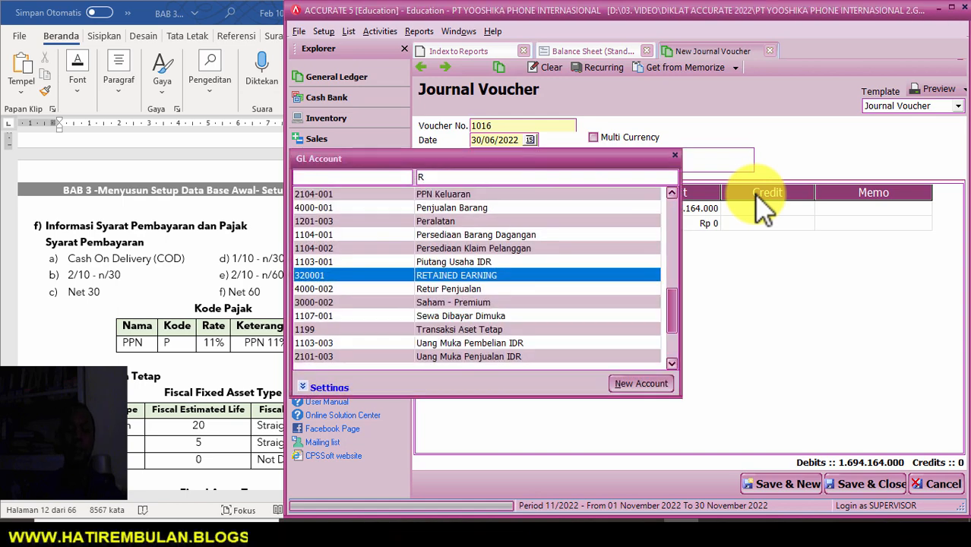
{"action": "double_click", "coordinate": [465, 273]}
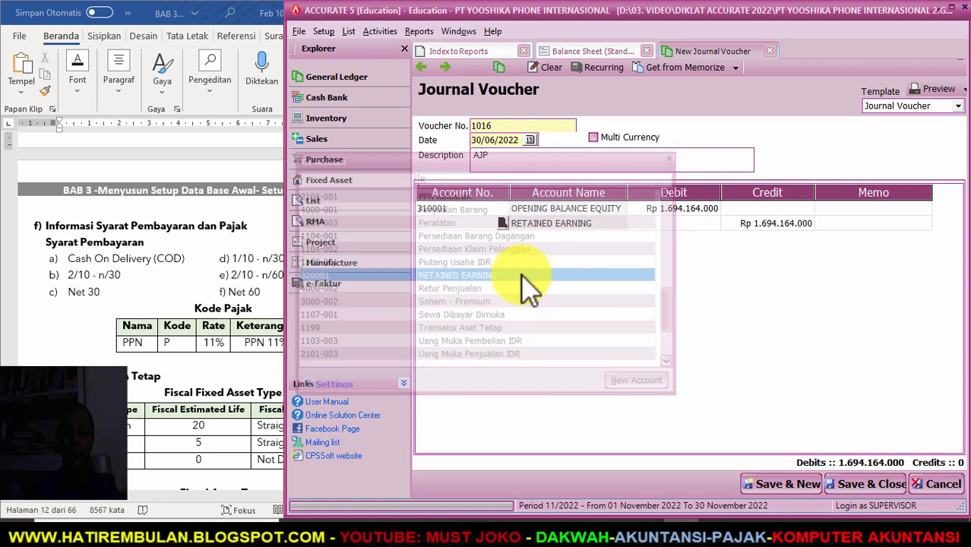
{"action": "key", "text": "Return"}
{"action": "key", "text": "Return"}
{"action": "key", "text": "Return"}
{"action": "key", "text": "Return"}
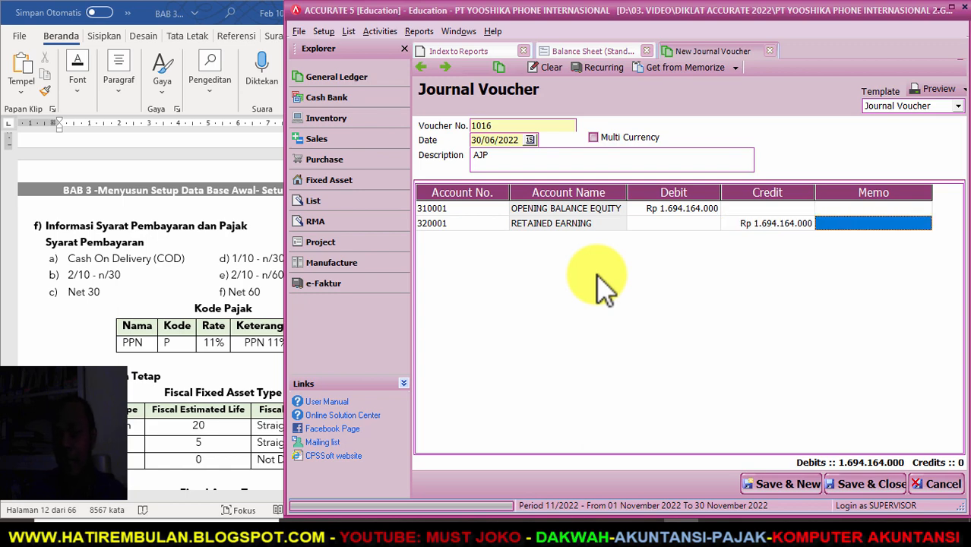
{"action": "key", "text": "Up"}
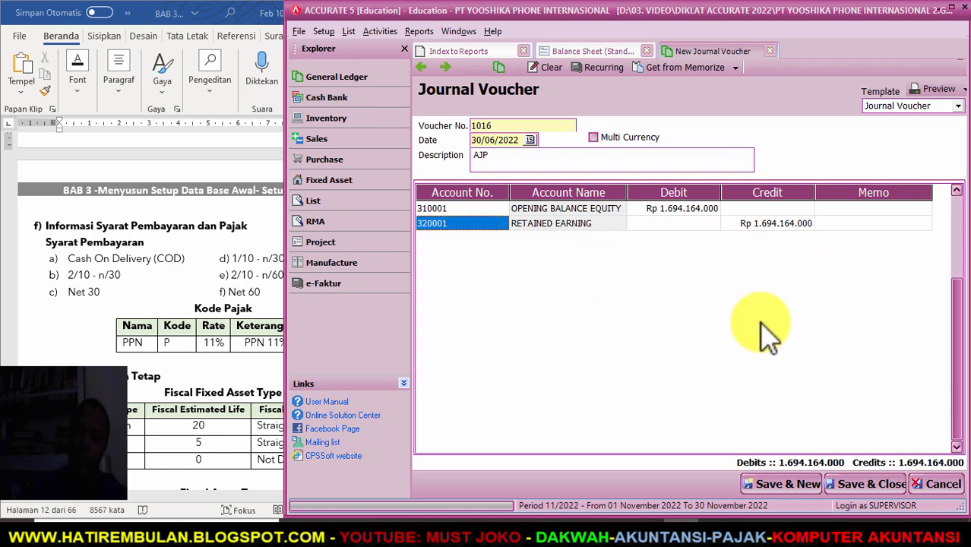
- Save and close journal voucher 1016, then refresh the Balance Sheet
{"action": "left_click", "coordinate": [872, 485]}
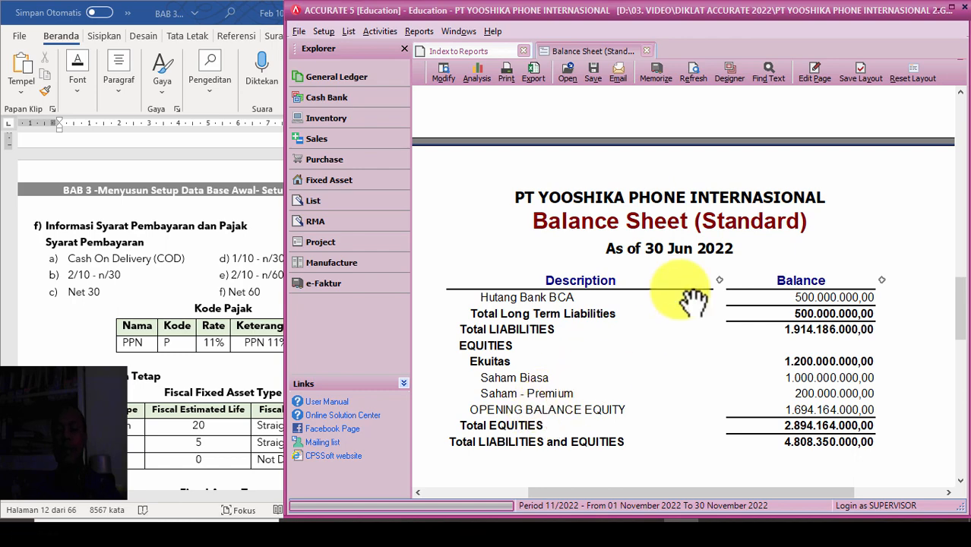
{"action": "left_click", "coordinate": [693, 76]}
{"action": "scroll", "coordinate": [689, 191], "scroll_direction": "down", "scroll_amount": 10}
- Enlarge the refreshed report and scroll to Equities to see Retained Earning at 1.694.164.000,00
{"action": "right_click", "coordinate": [854, 160]}
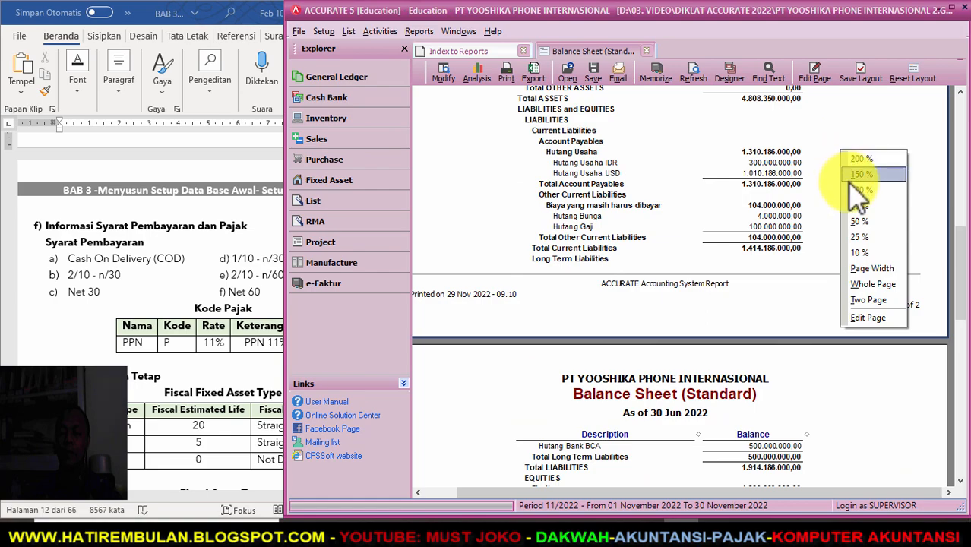
{"action": "left_click", "coordinate": [849, 186]}
{"action": "scroll", "coordinate": [722, 152], "scroll_direction": "down", "scroll_amount": 10}
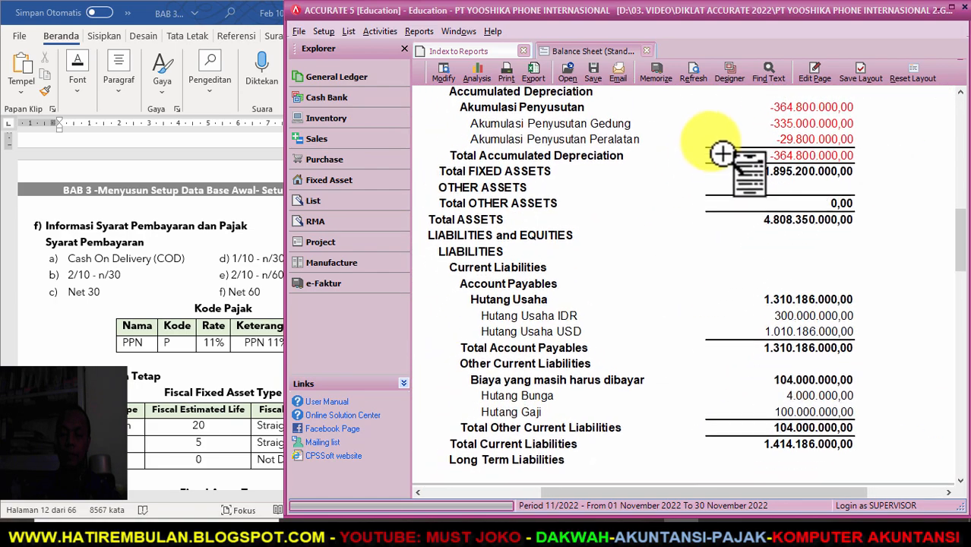